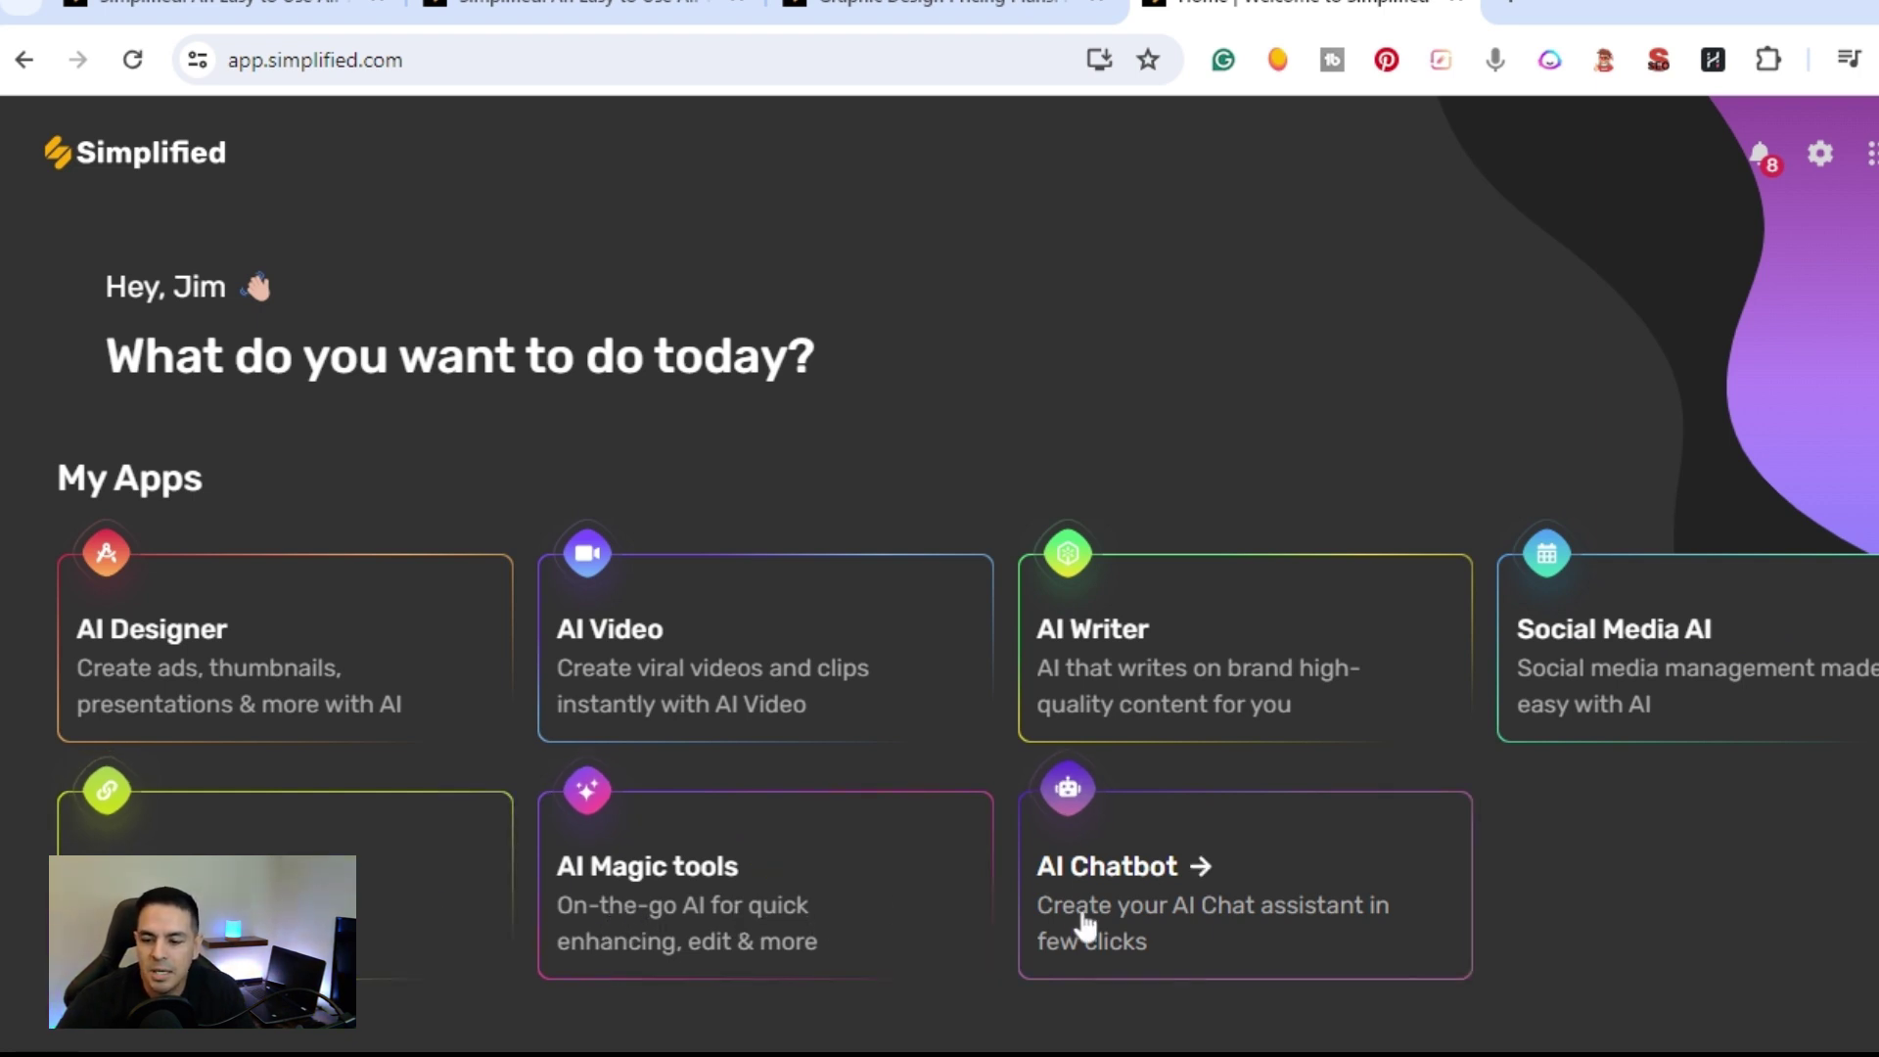
Step: Open AI Designer and browse its AI Tools, Quick Tools, template collection and tutorials
click(165, 646)
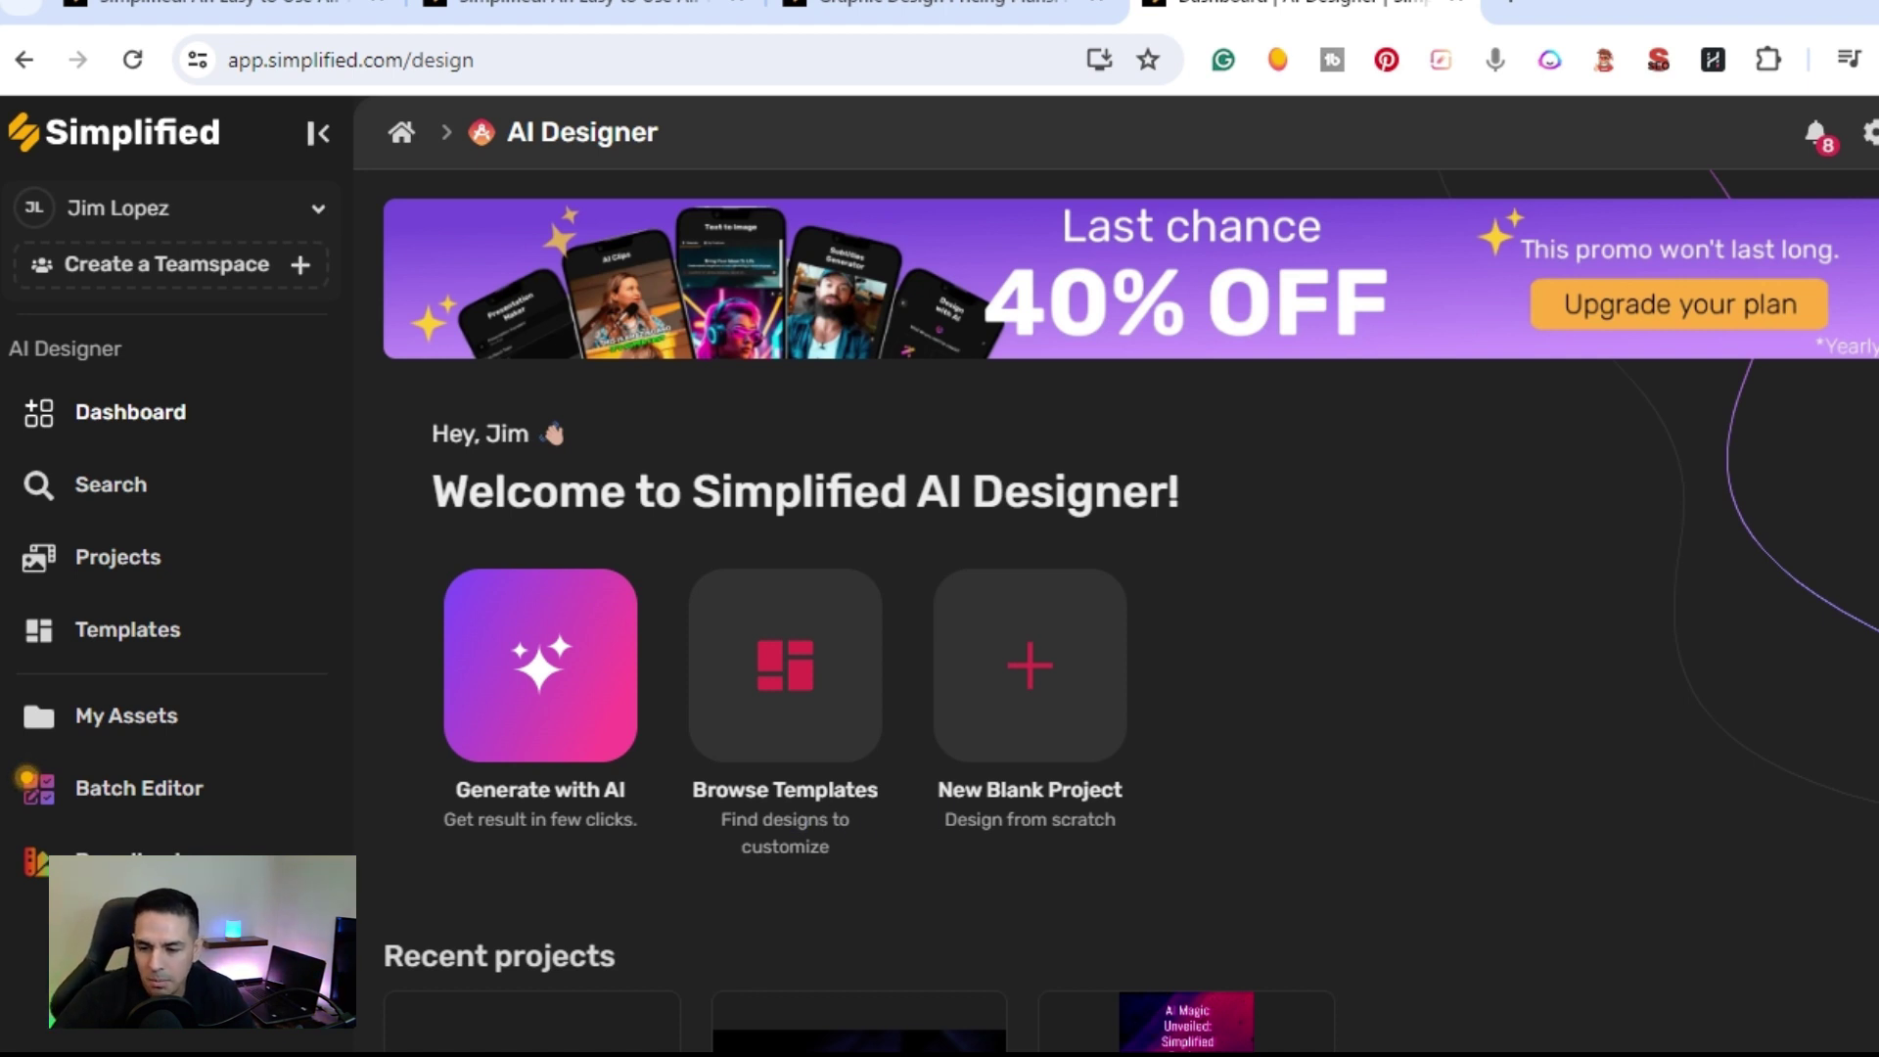
scroll(1367, 713, down, 6)
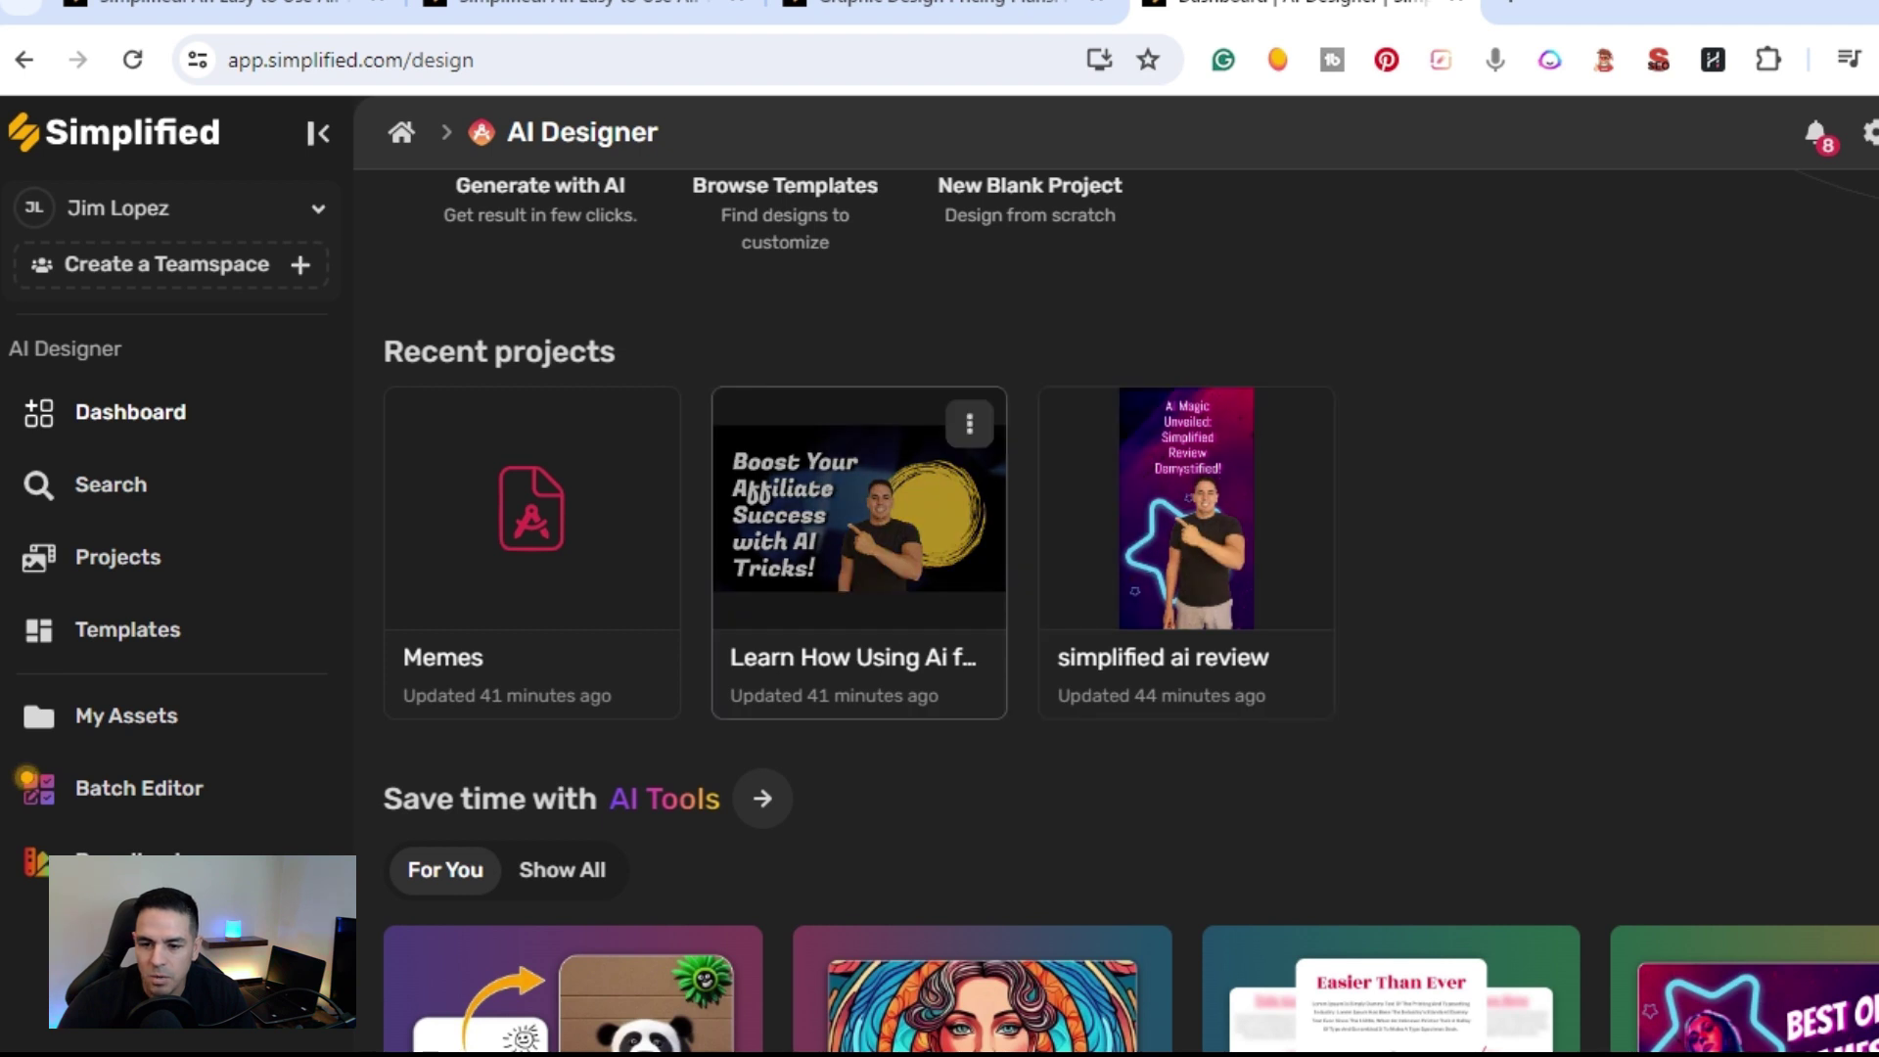
scroll(734, 658, up, 2)
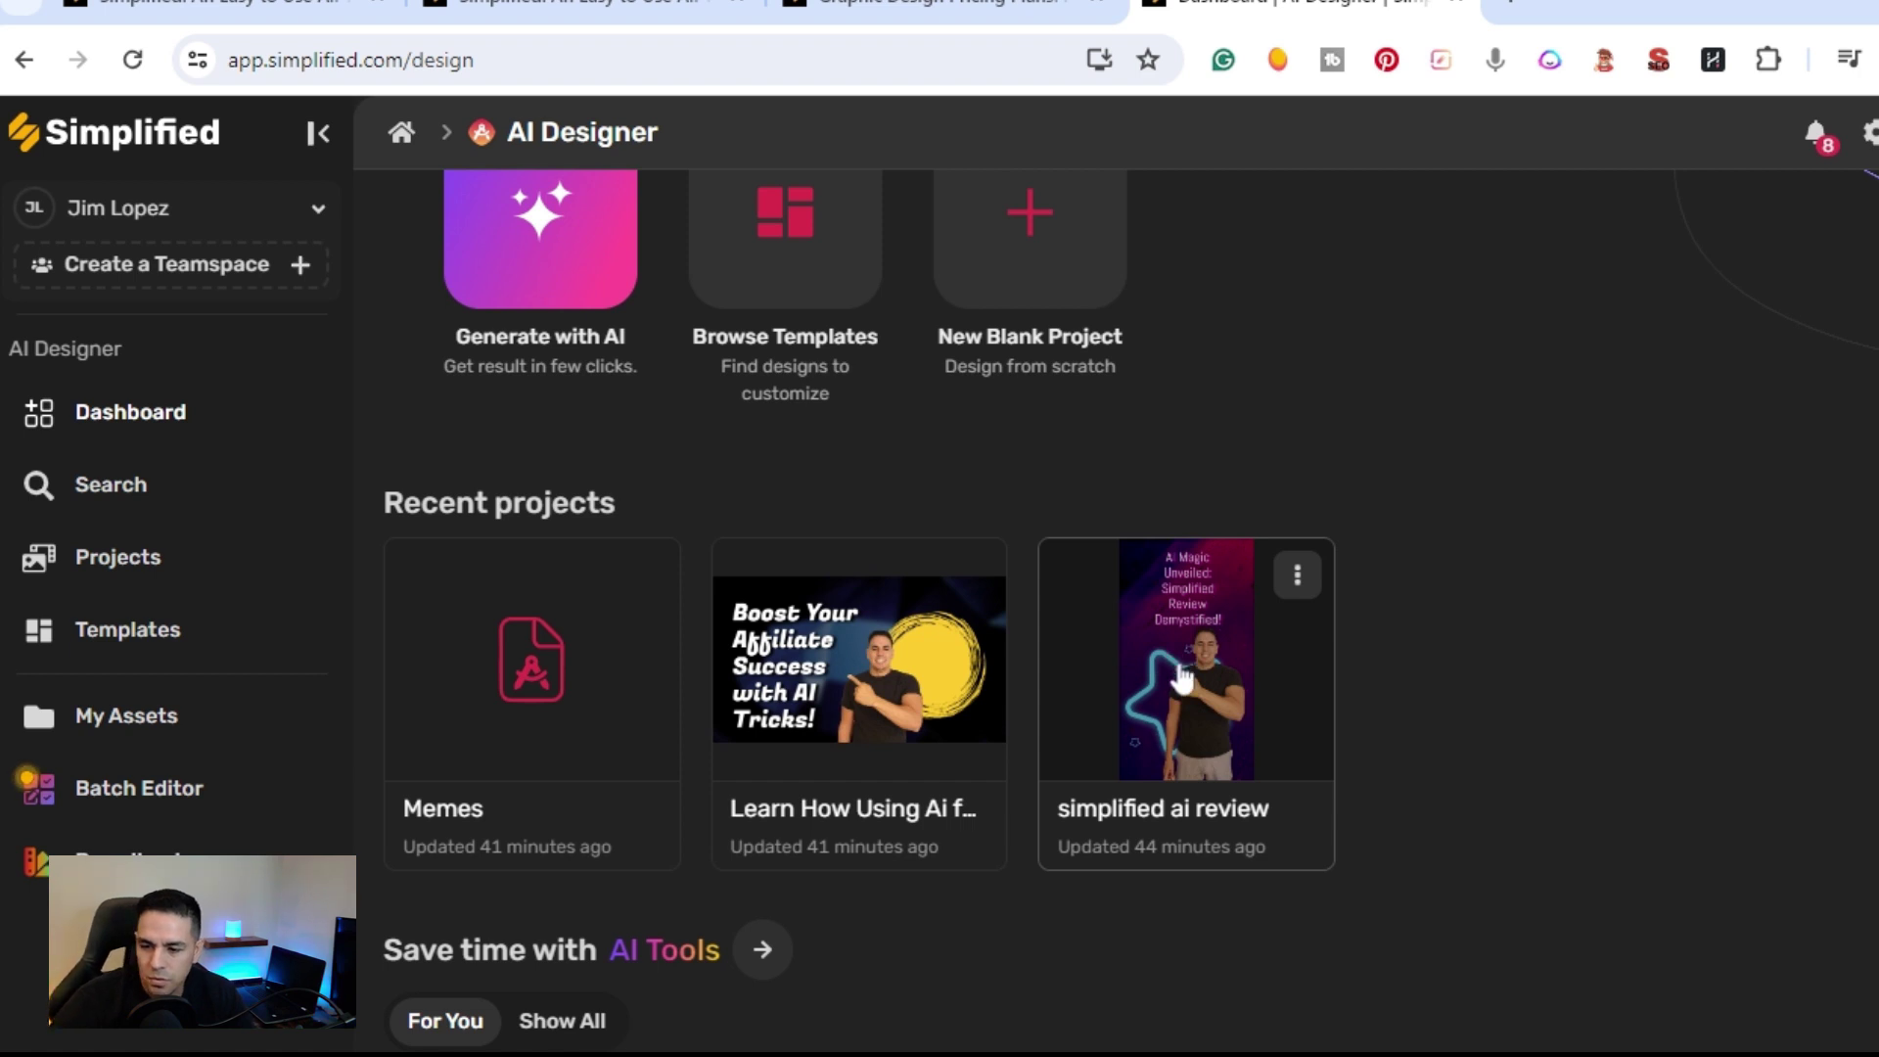
scroll(1582, 696, down, 5)
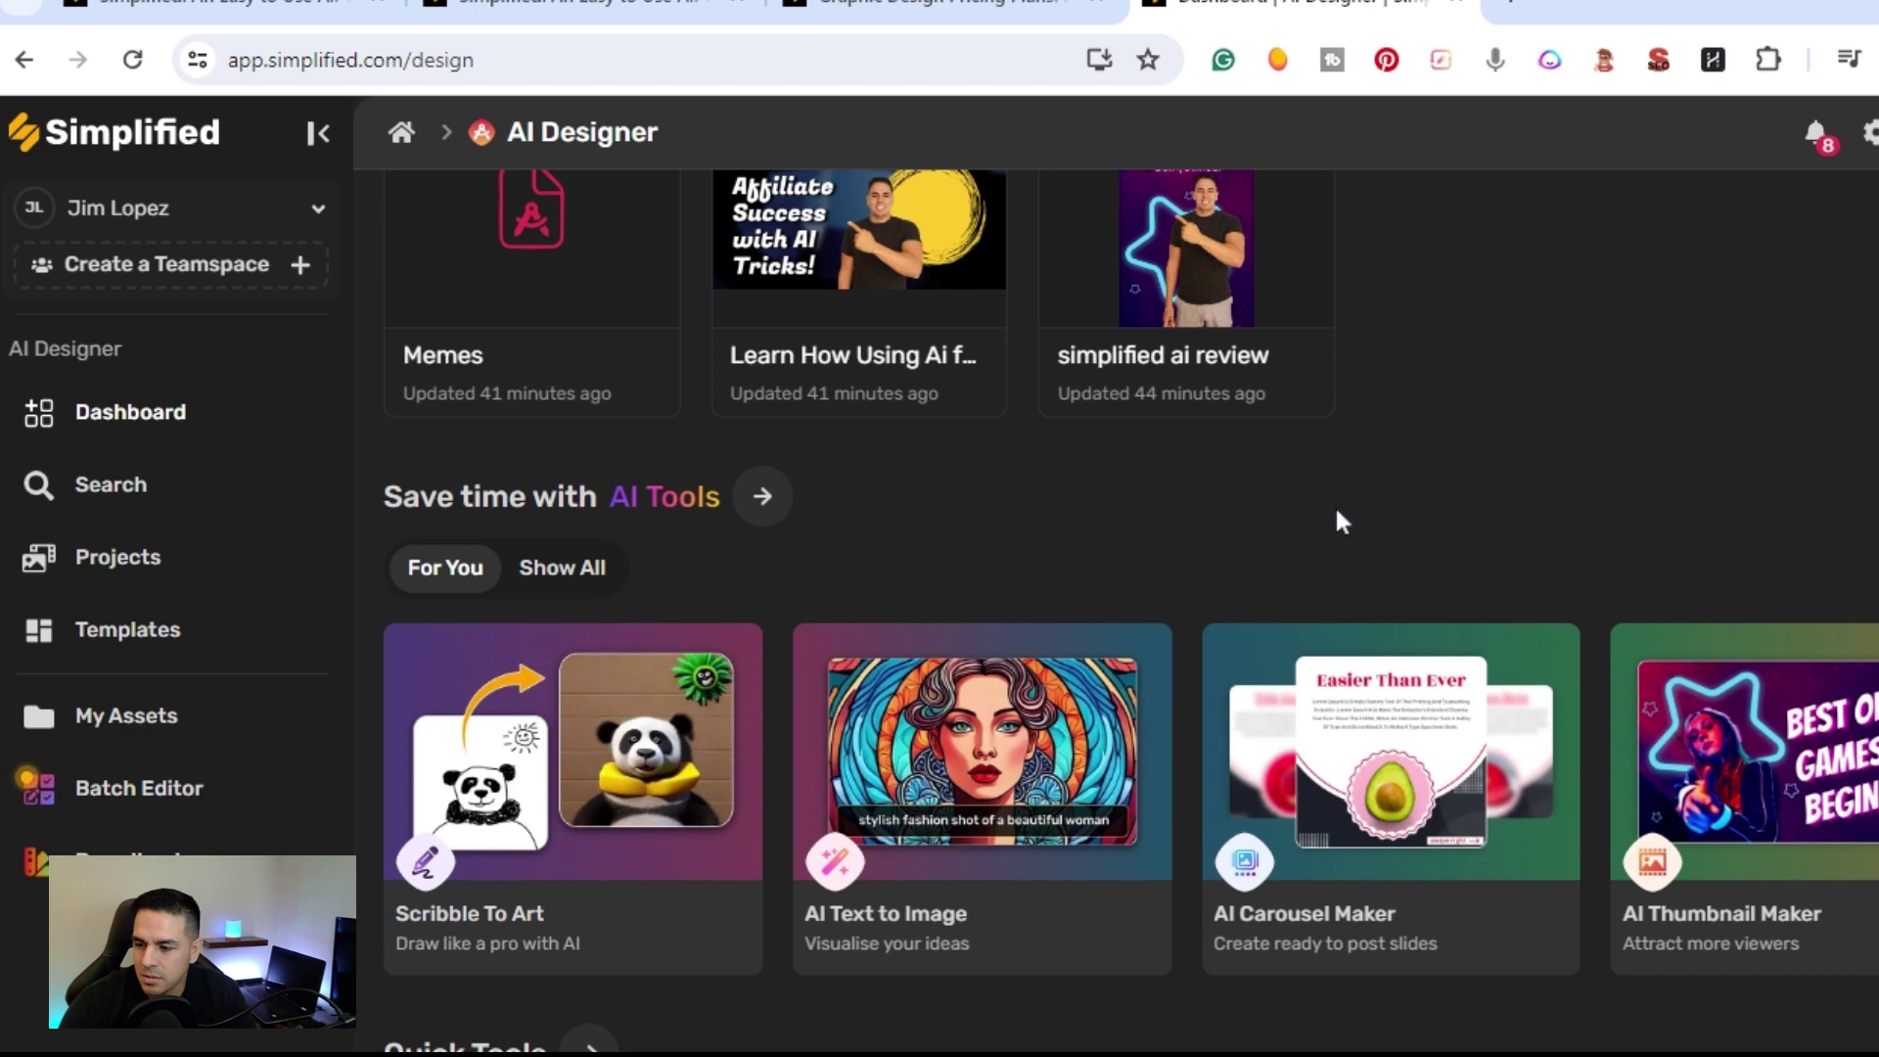
scroll(1335, 505, down, 2)
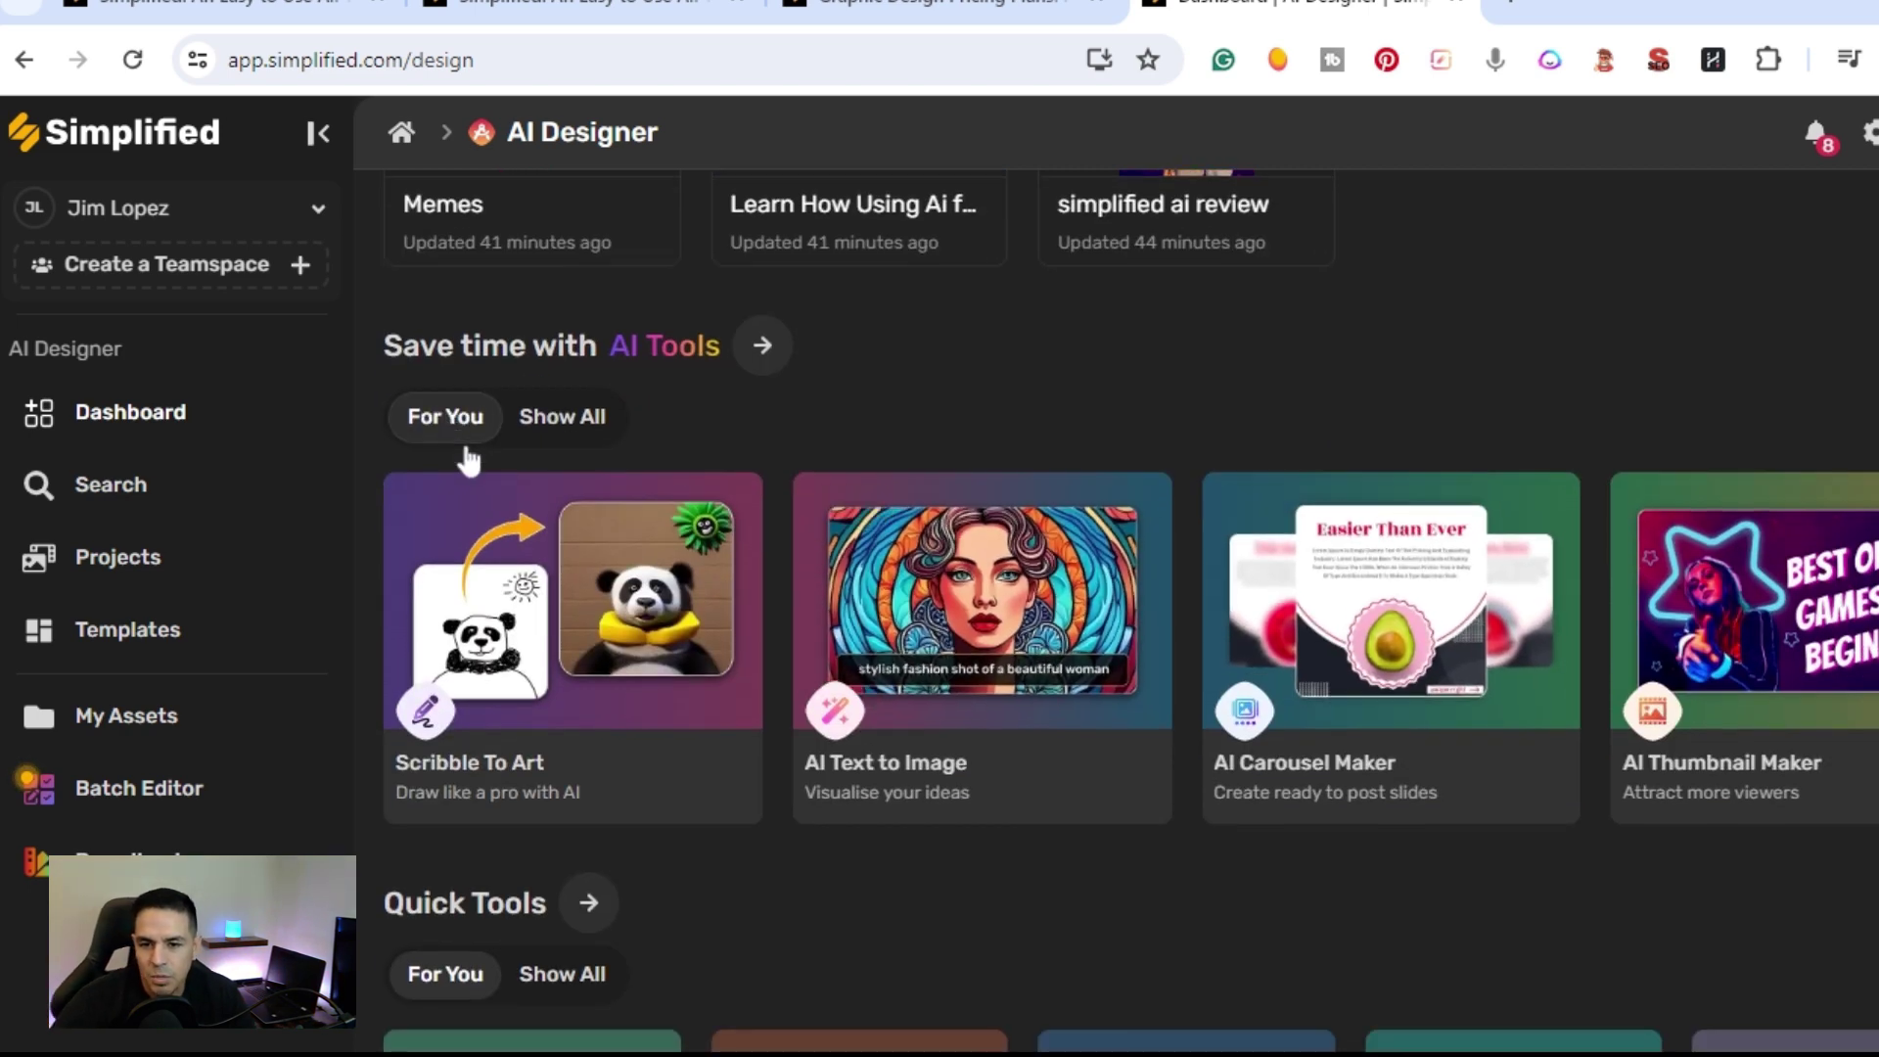
scroll(468, 460, down, 5)
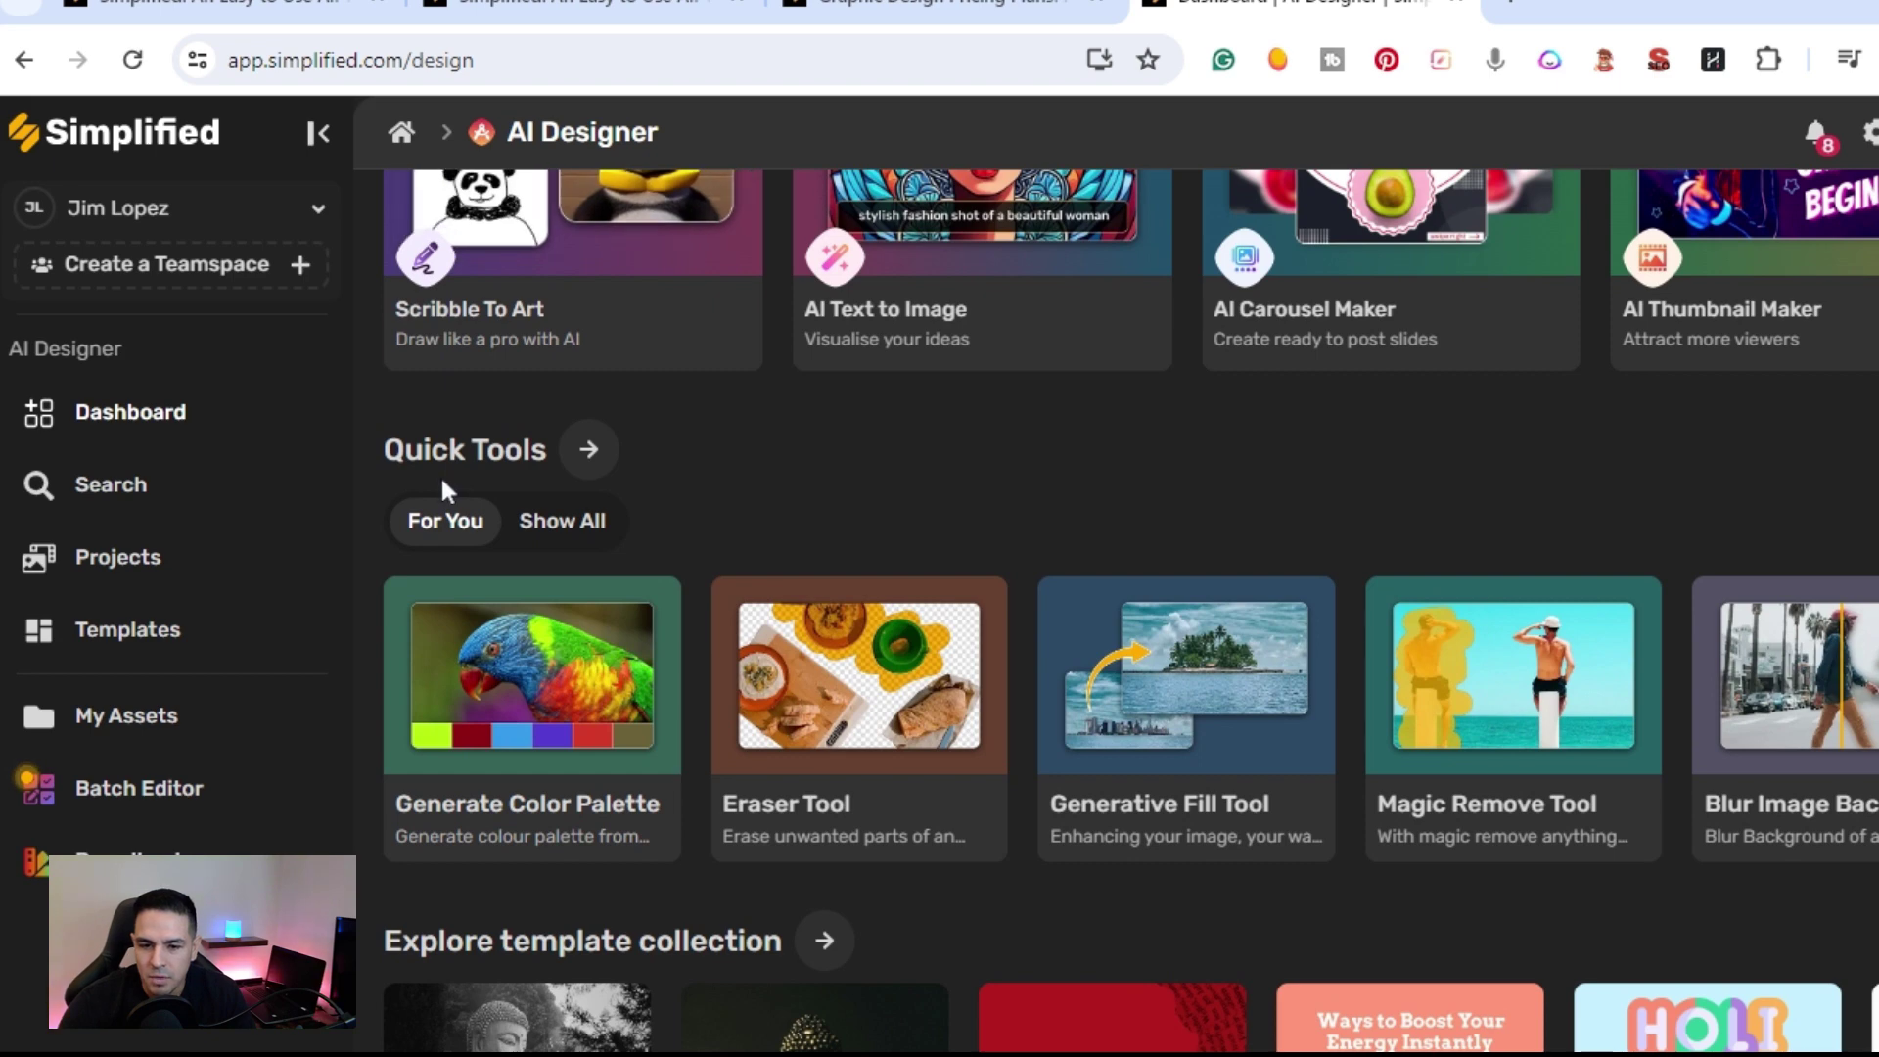
scroll(445, 487, down, 3)
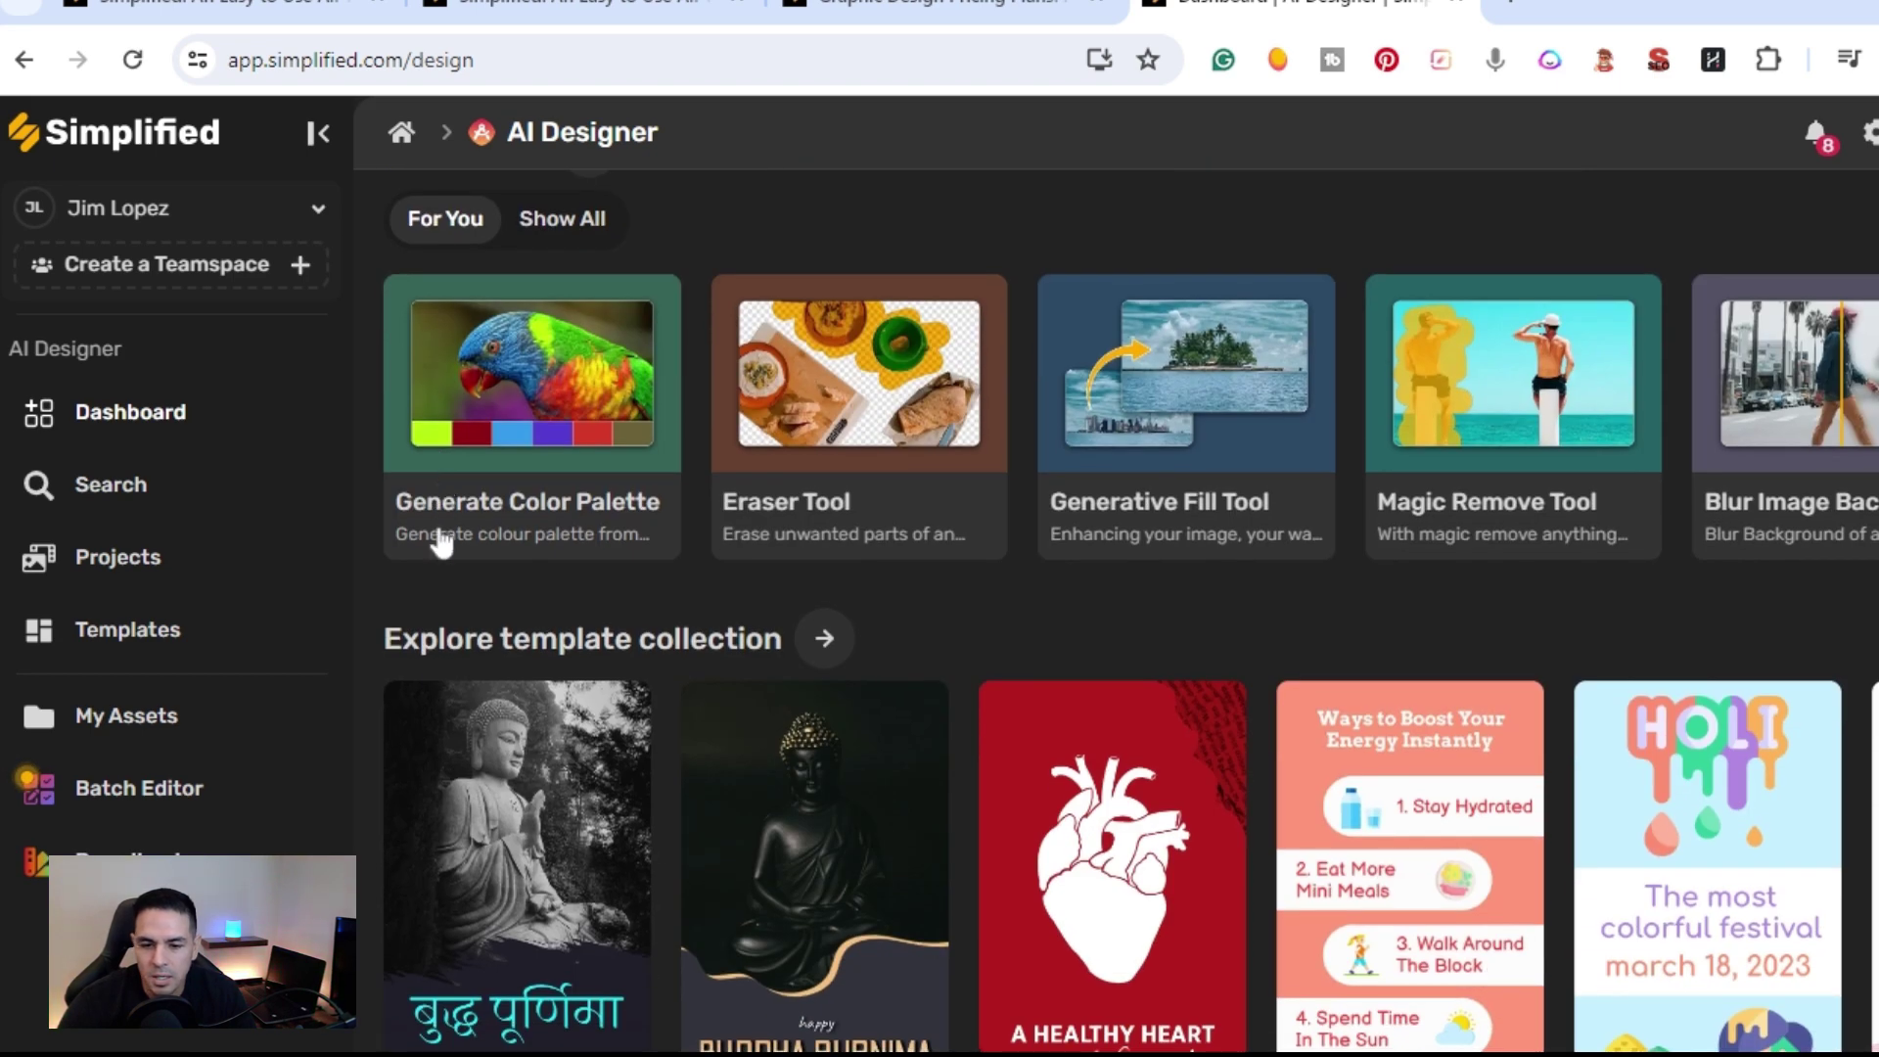
scroll(650, 649, down, 6)
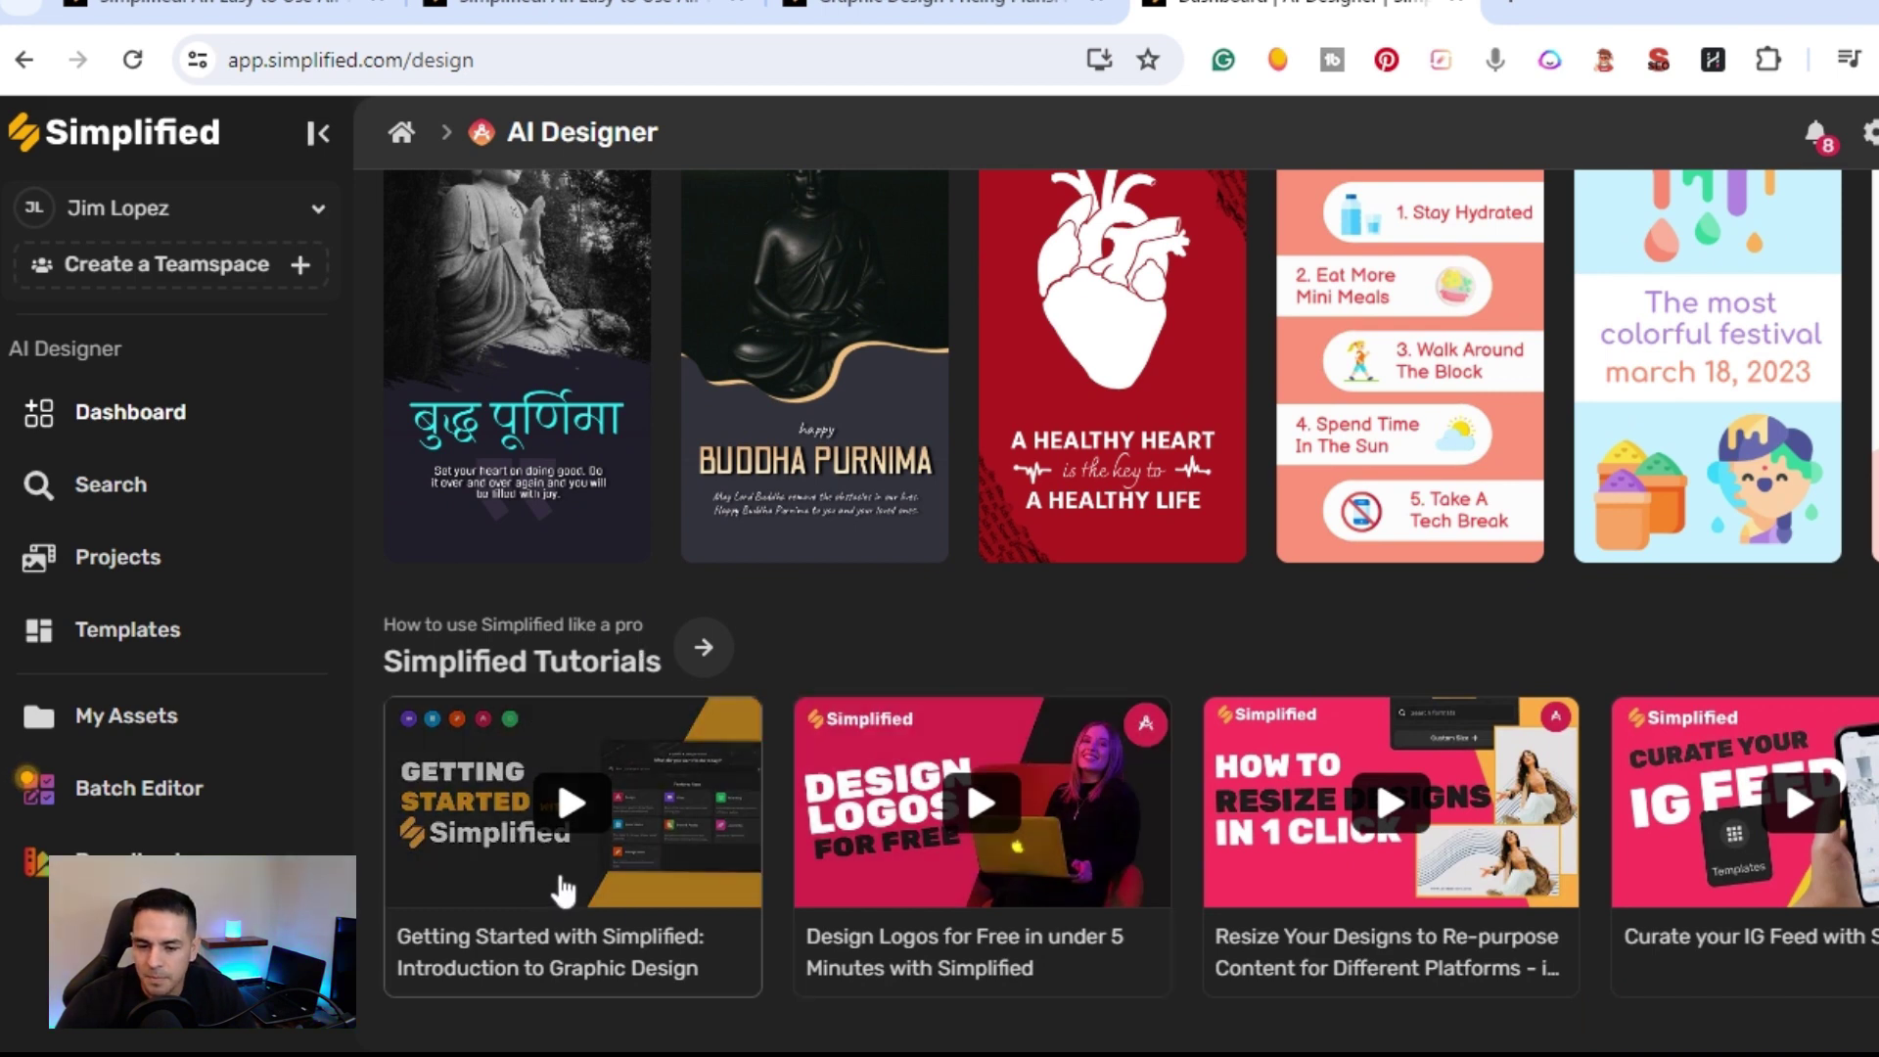
scroll(601, 881, up, 15)
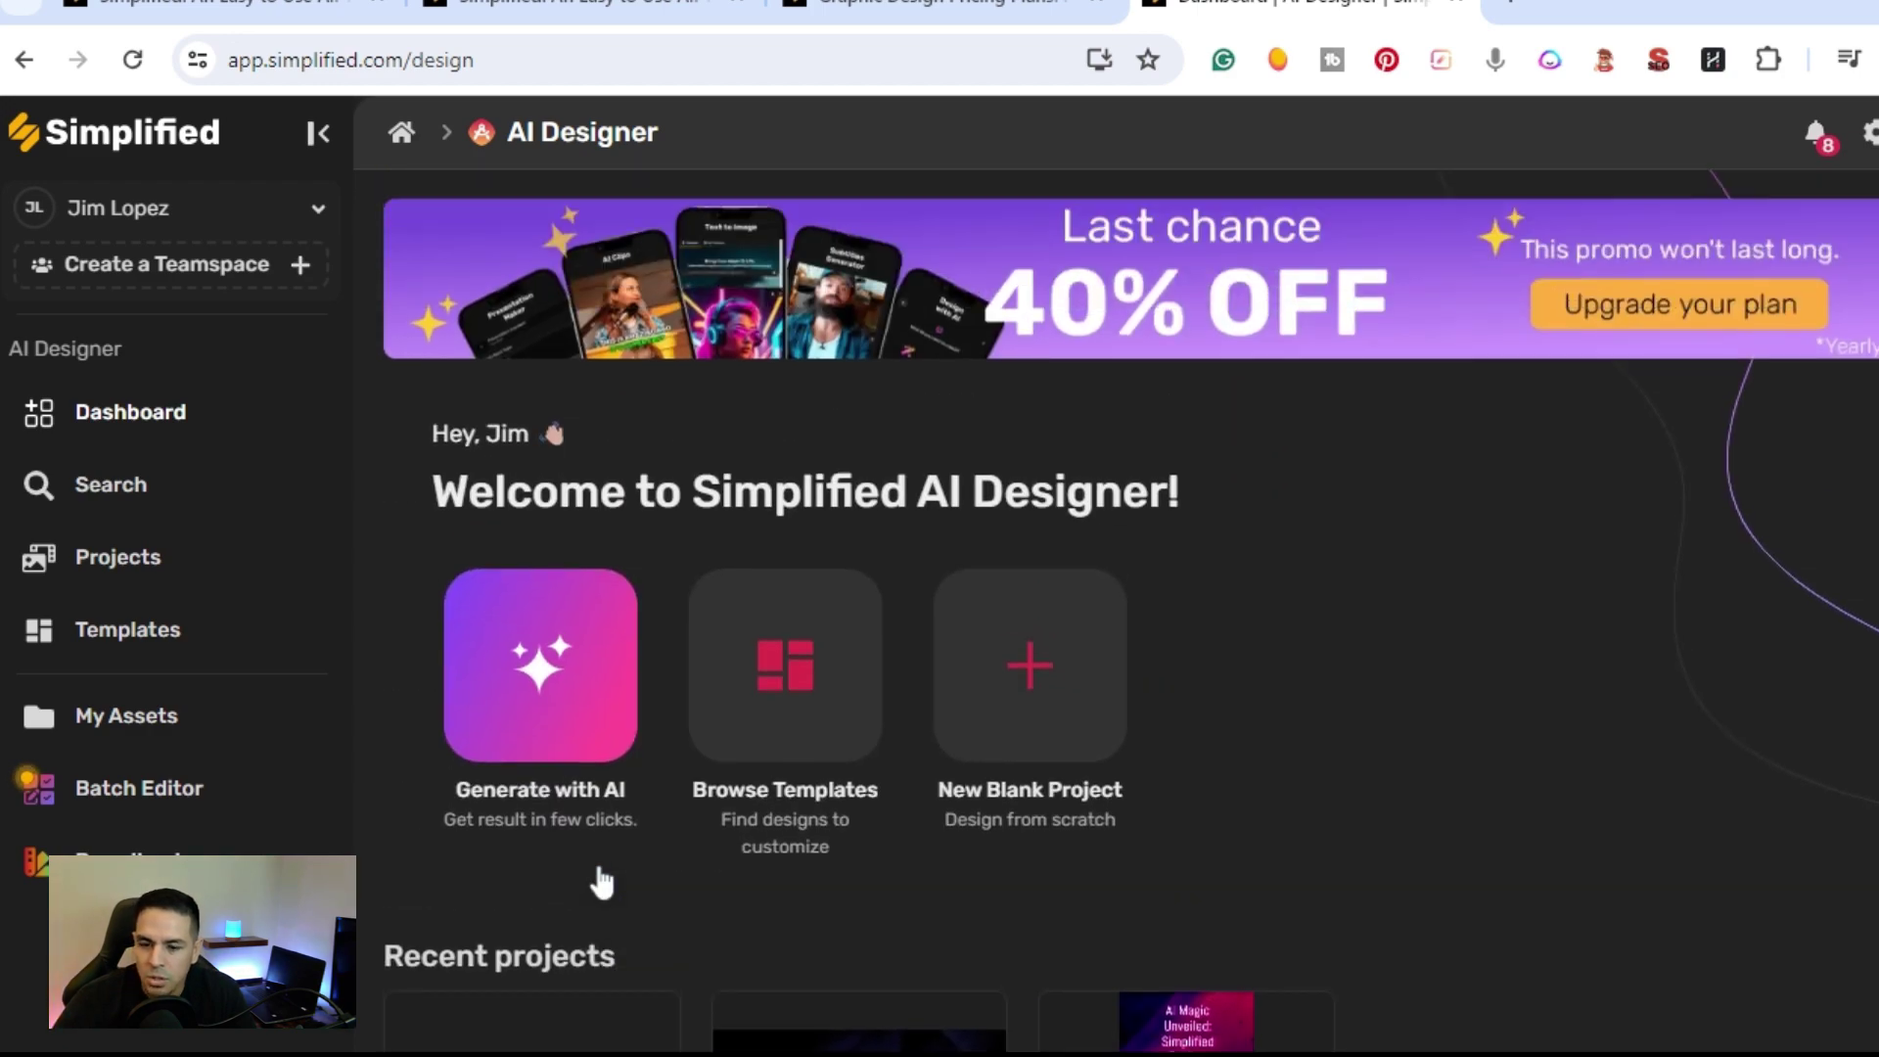
scroll(601, 880, down, 3)
Step: Open Browse Templates and scroll down to the Trending Topics and Facebook Post rows
click(780, 403)
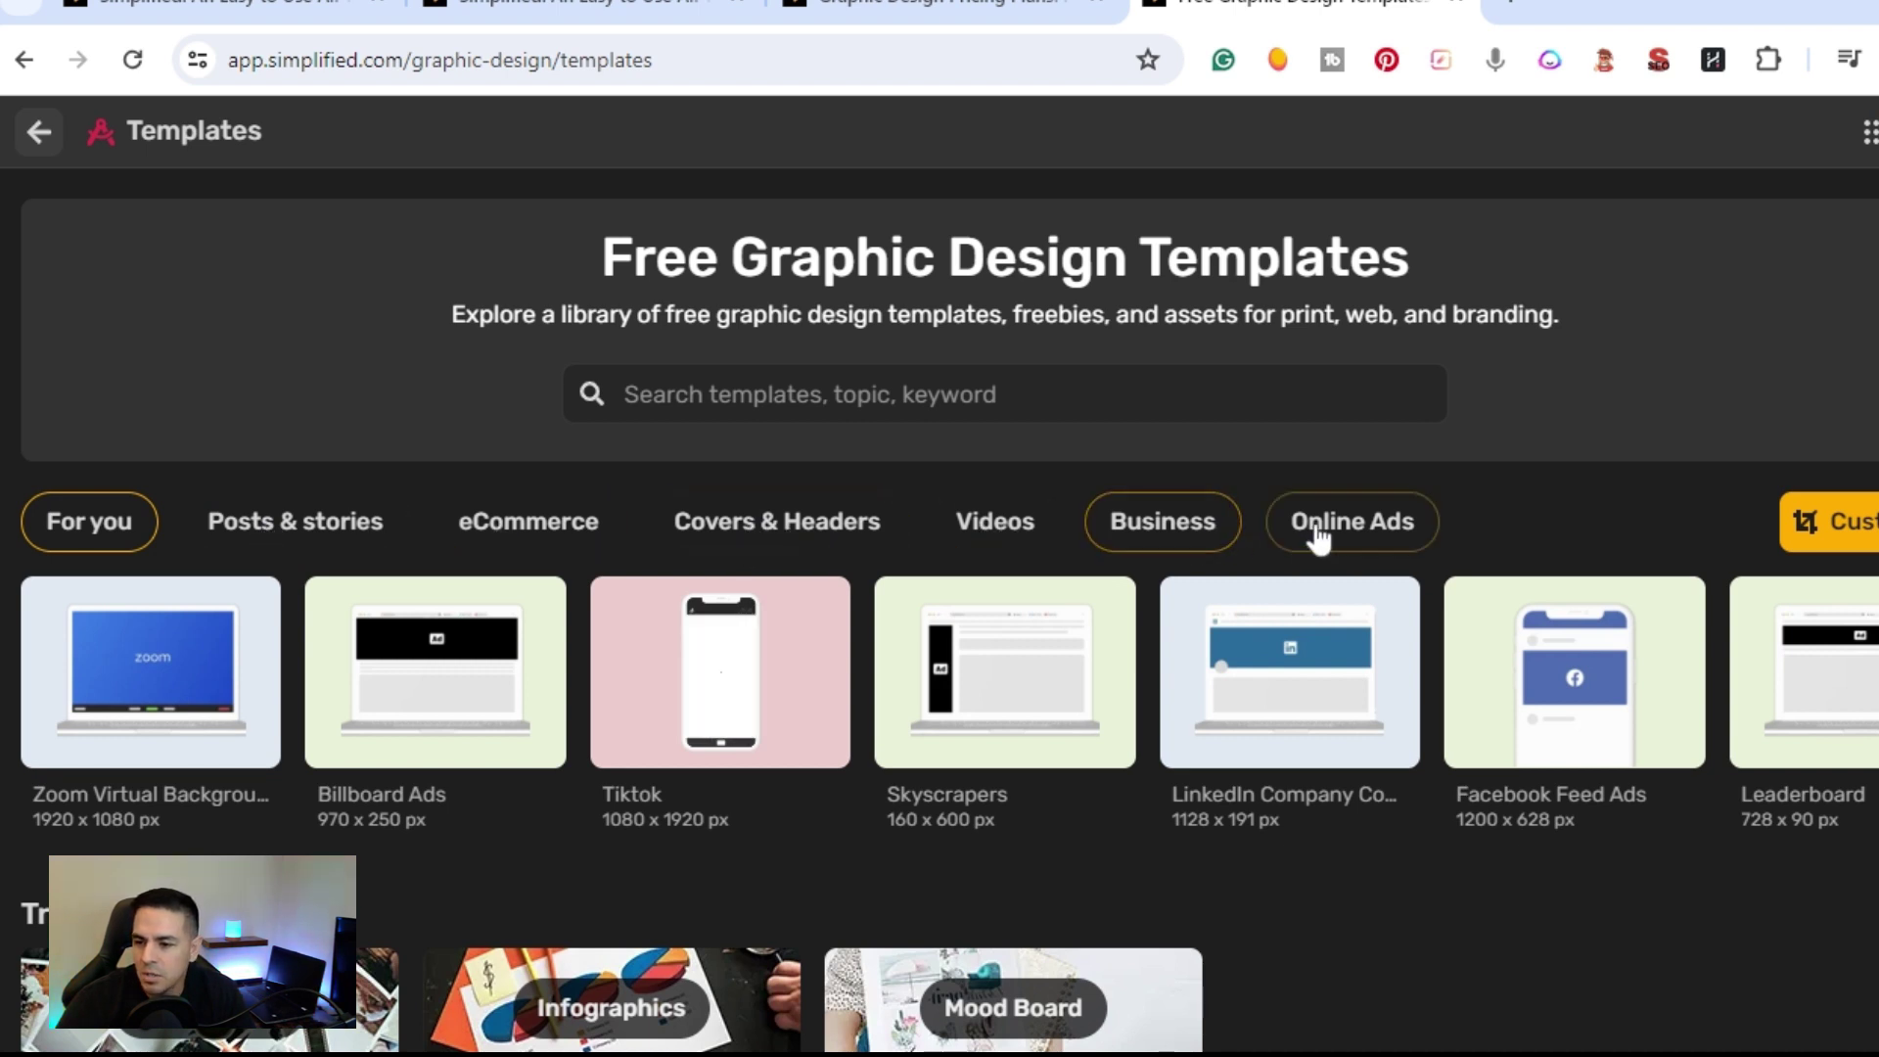
scroll(881, 636, down, 2)
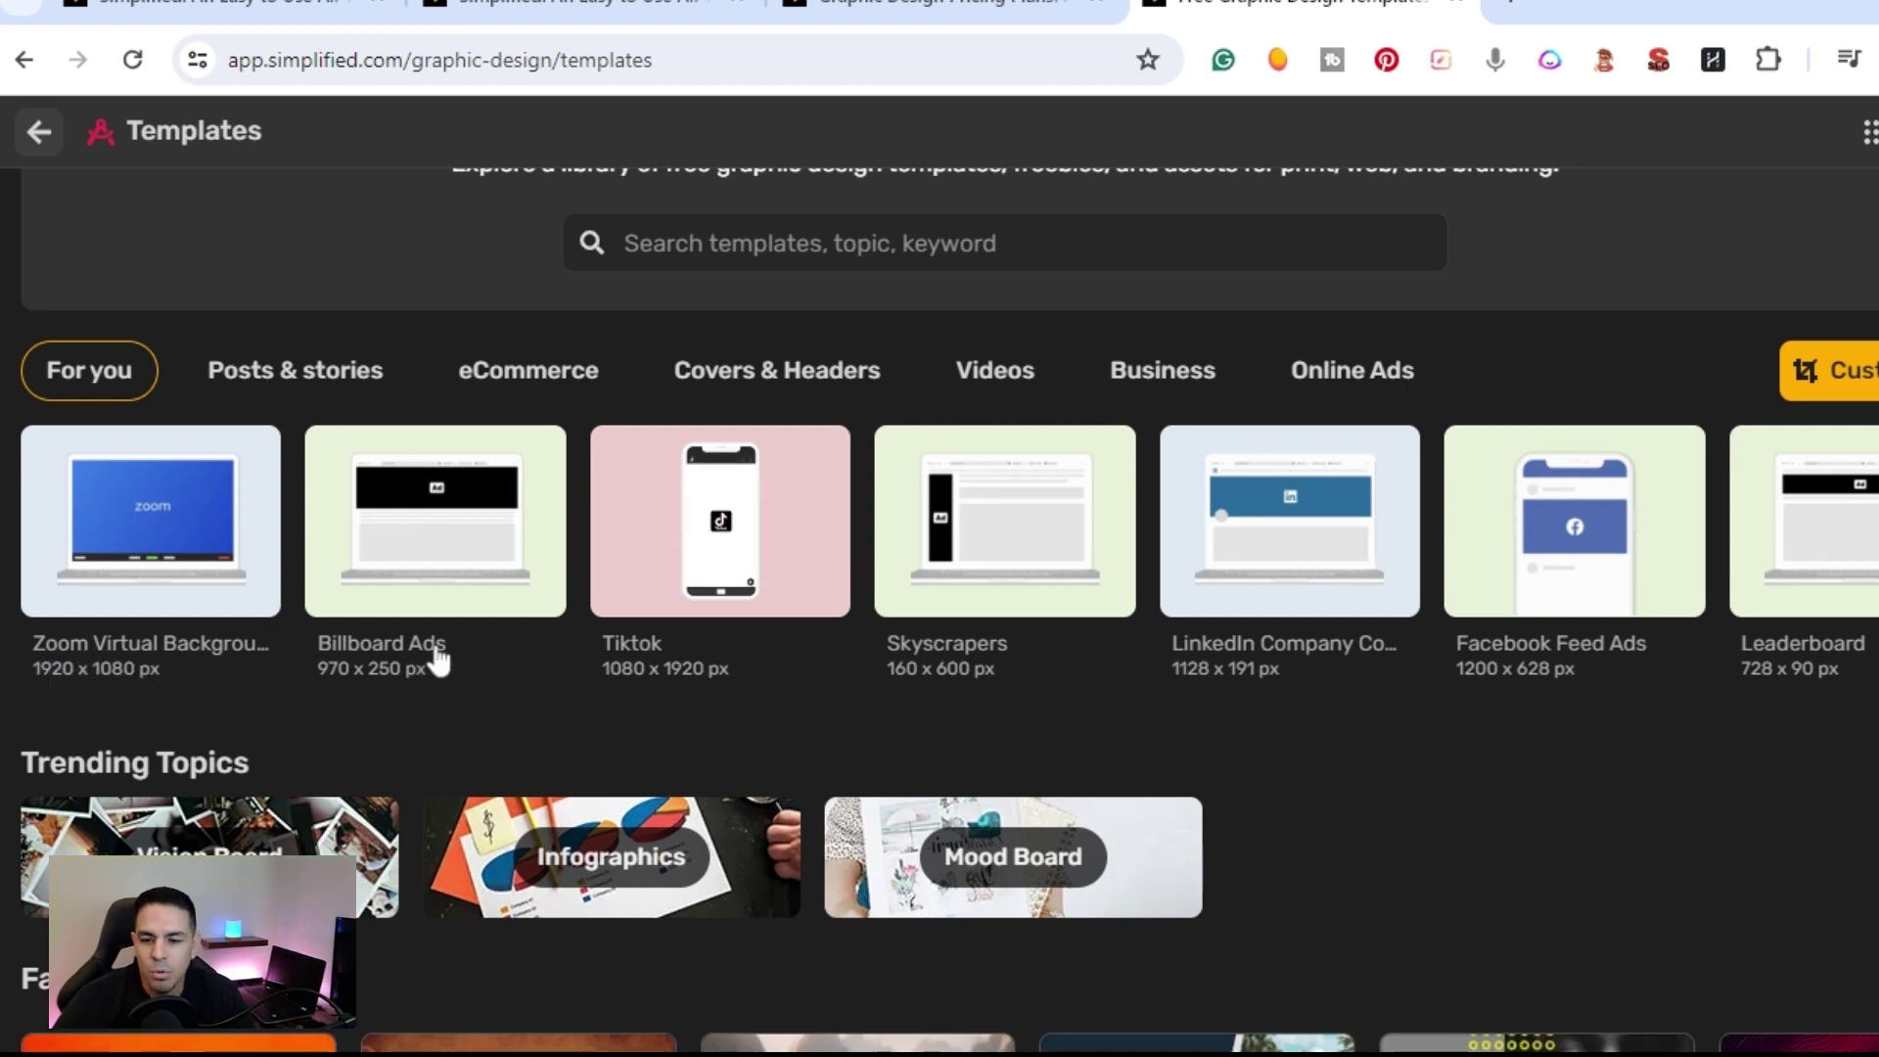
scroll(1144, 617, down, 3)
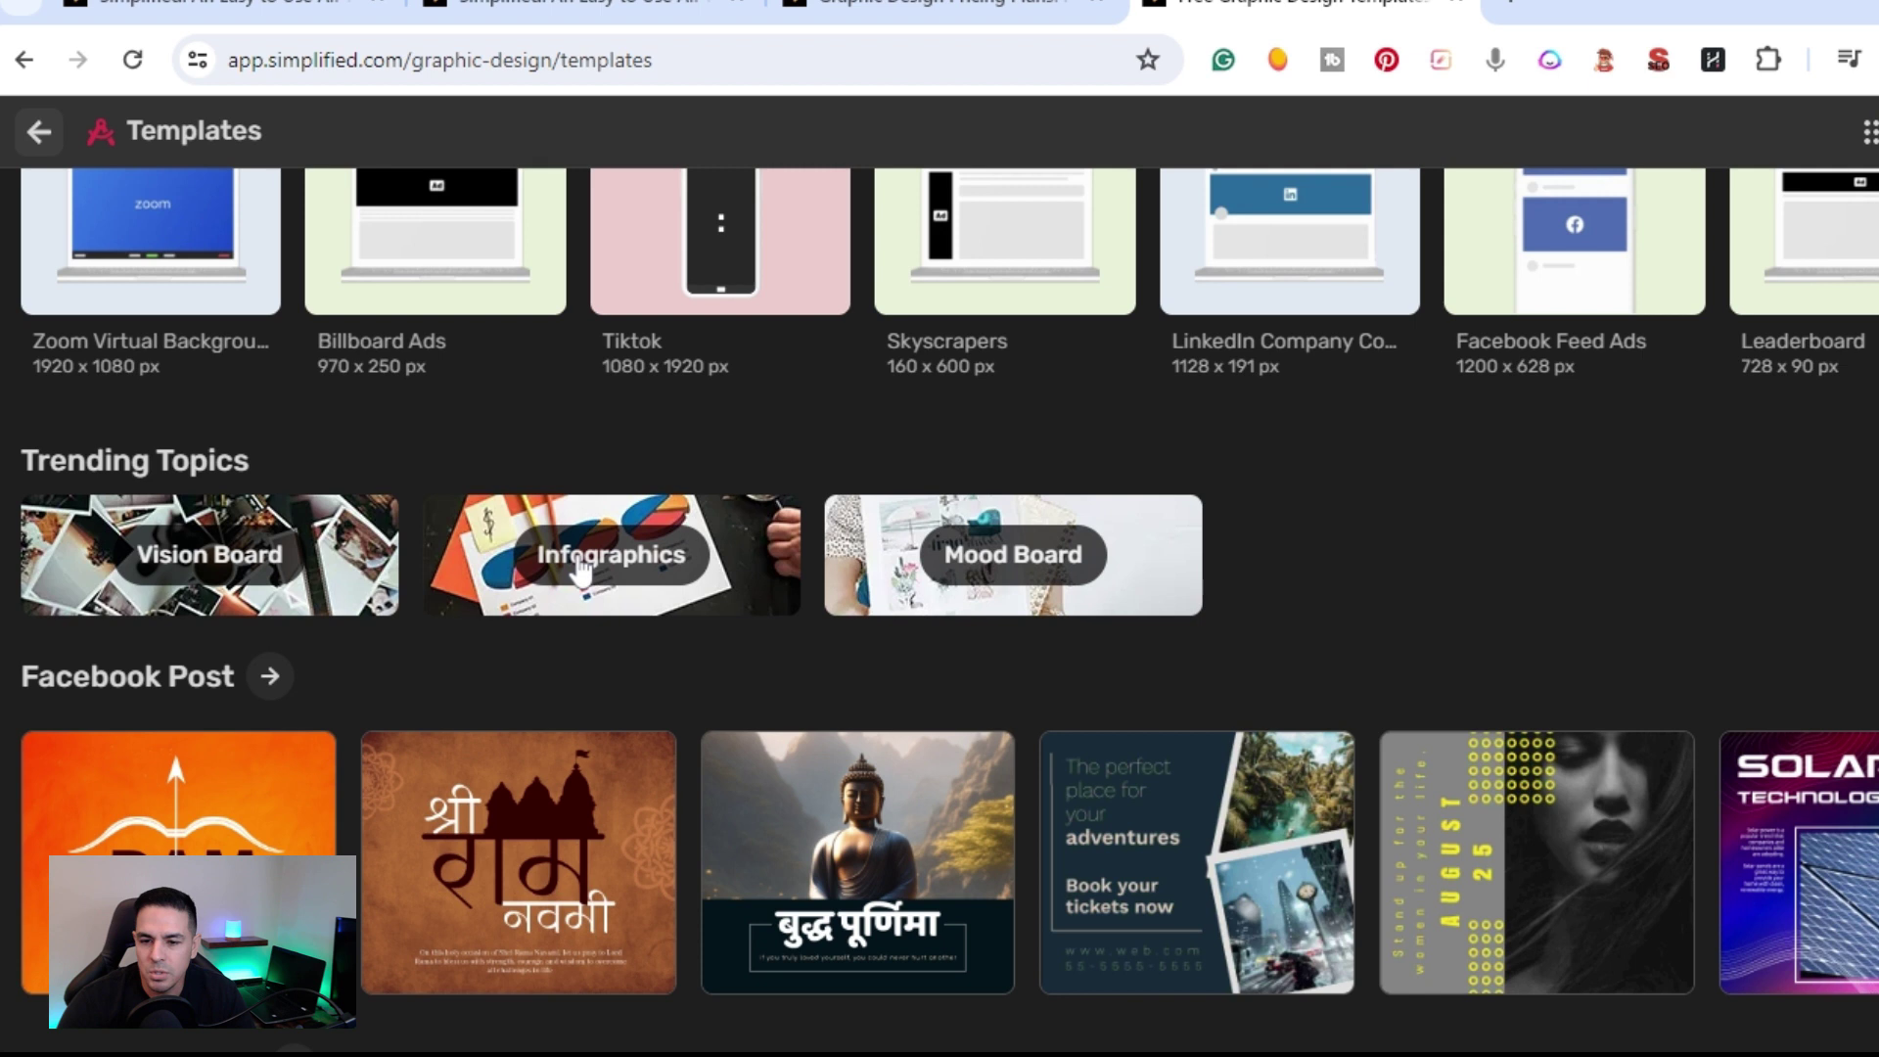
scroll(1272, 546, down, 1)
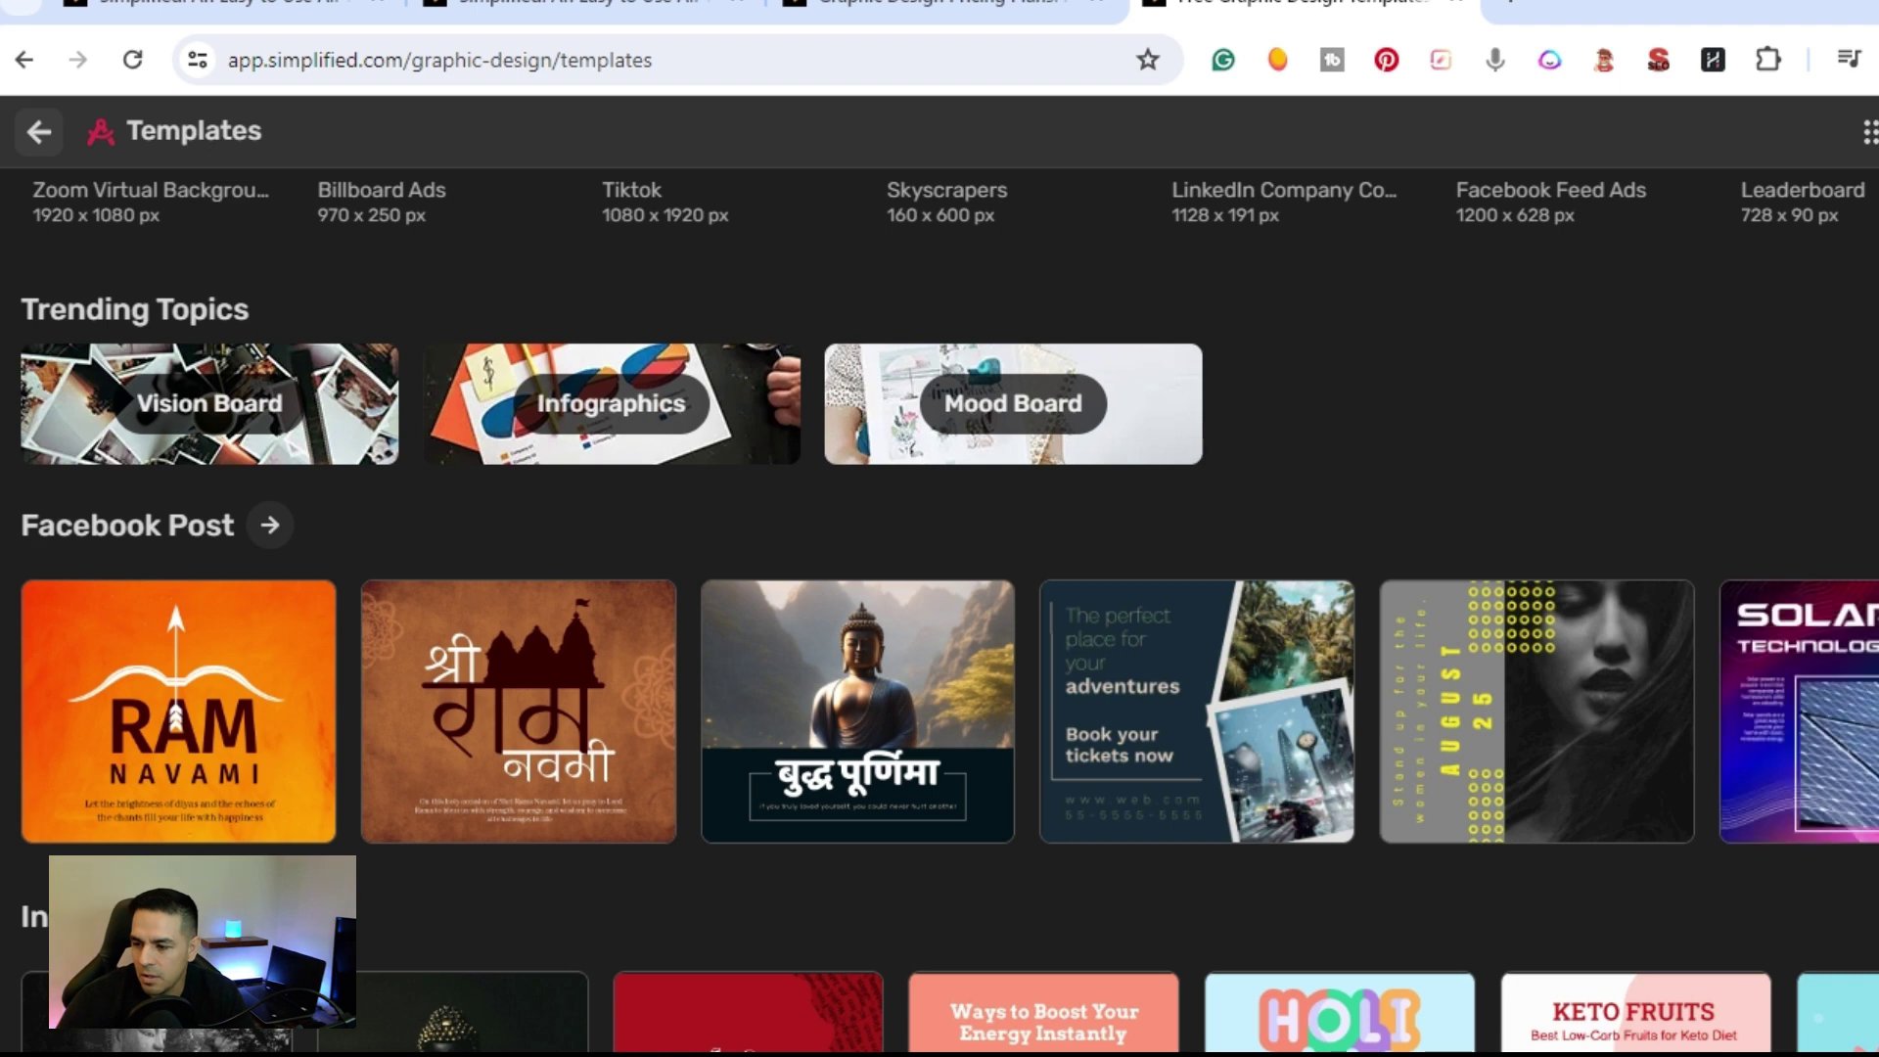
Step: Expand the Facebook Post template row and scroll through the eBook and Facebook Cover rows
click(1840, 711)
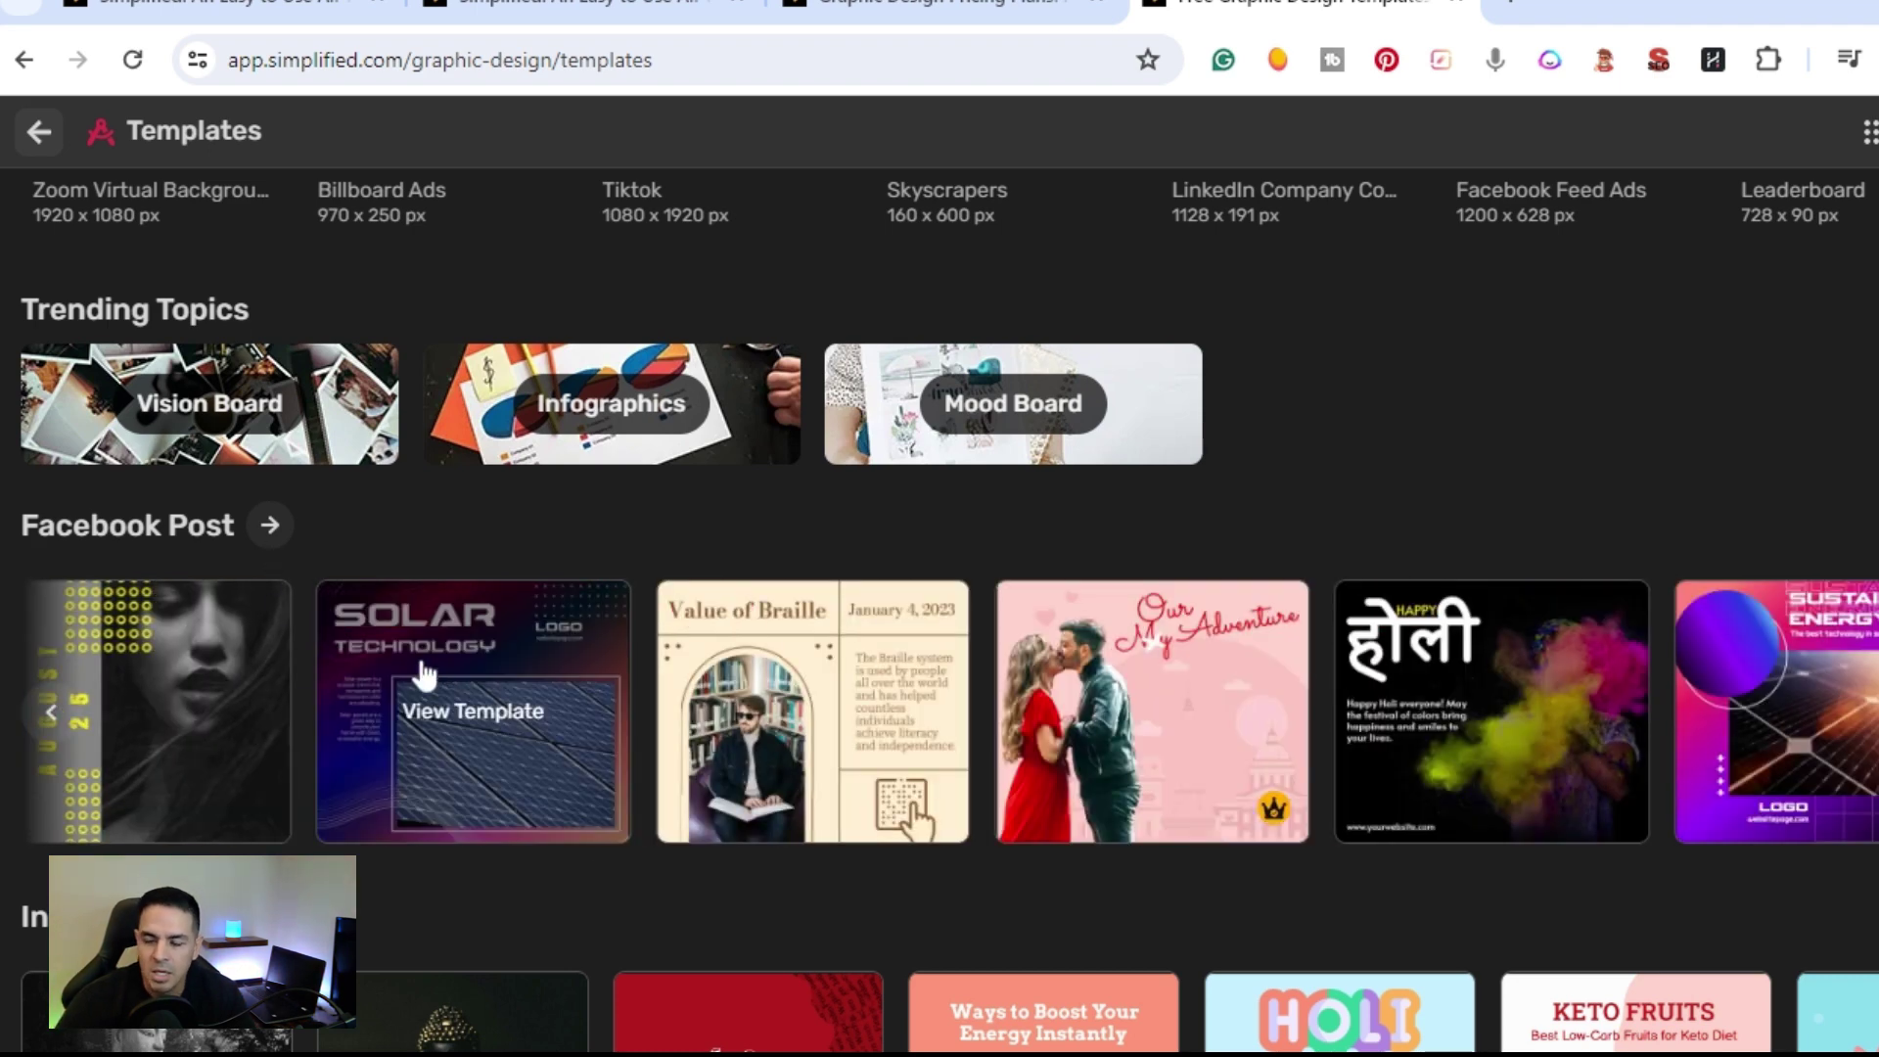
scroll(423, 673, down, 6)
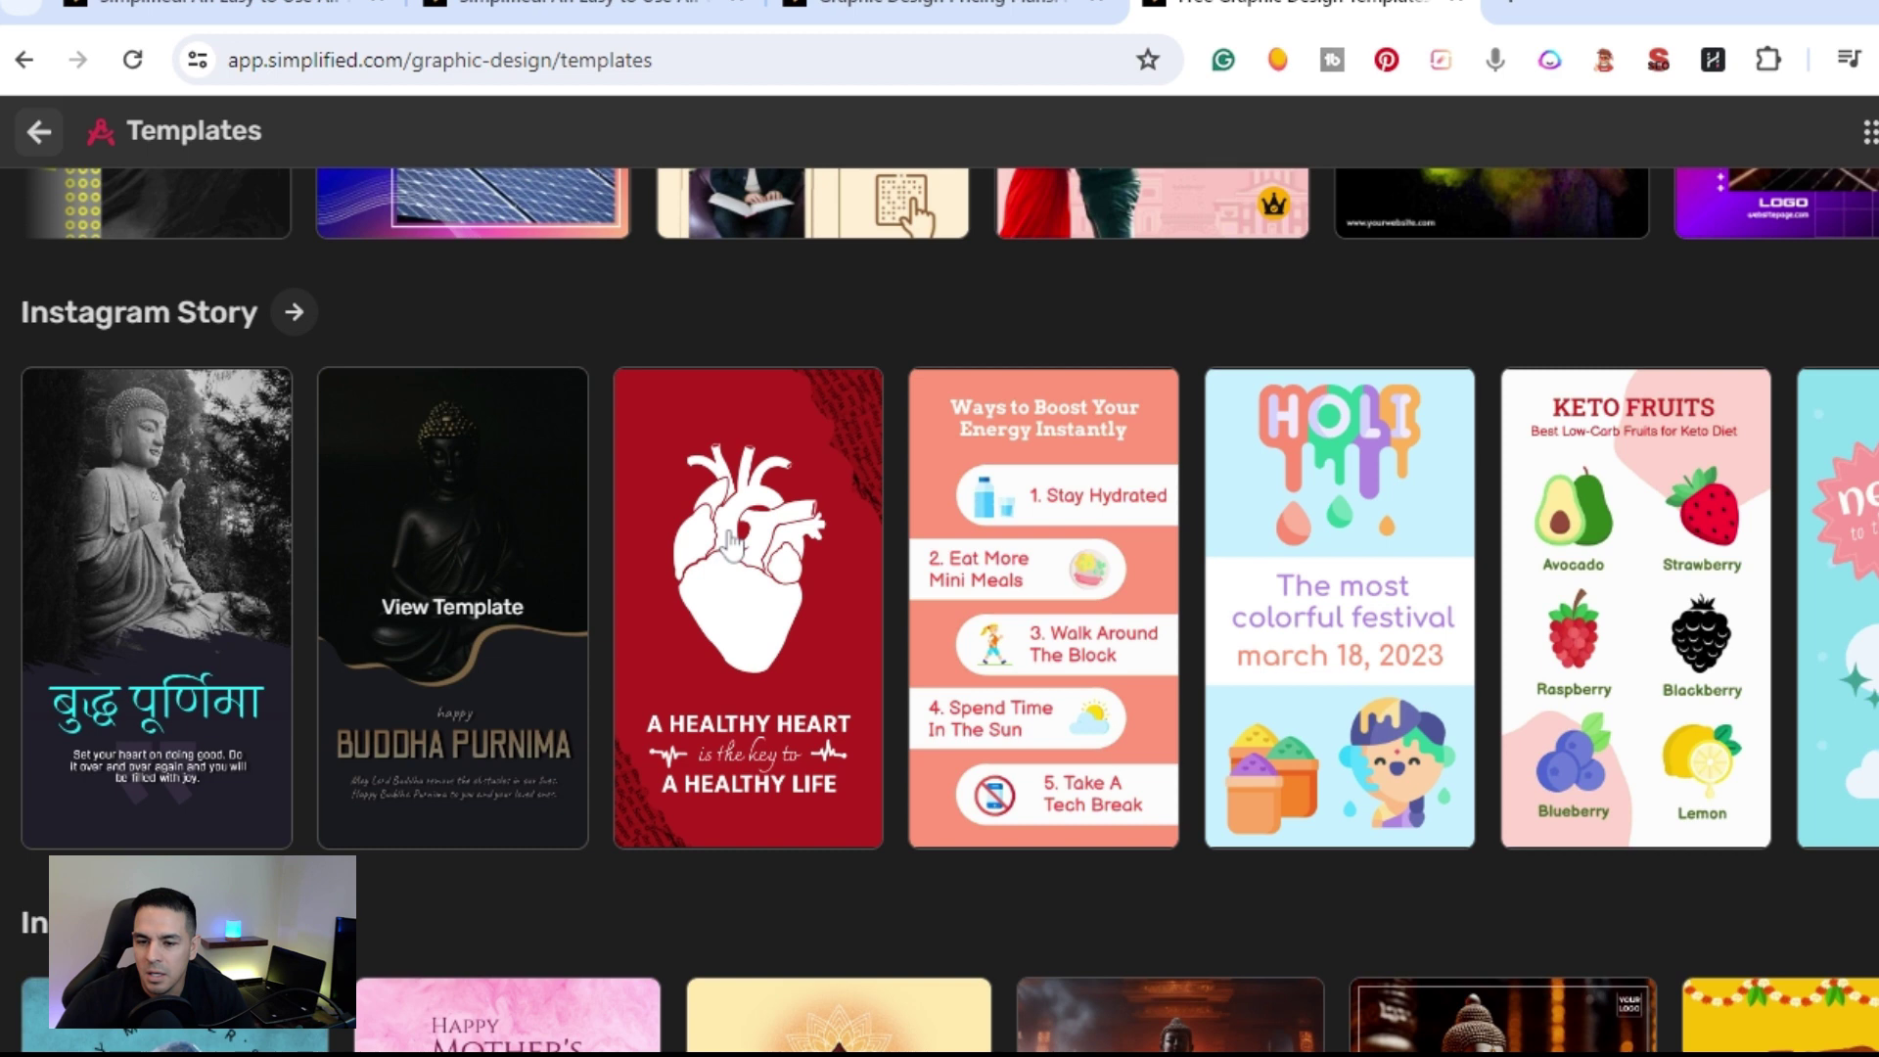
scroll(697, 612, down, 5)
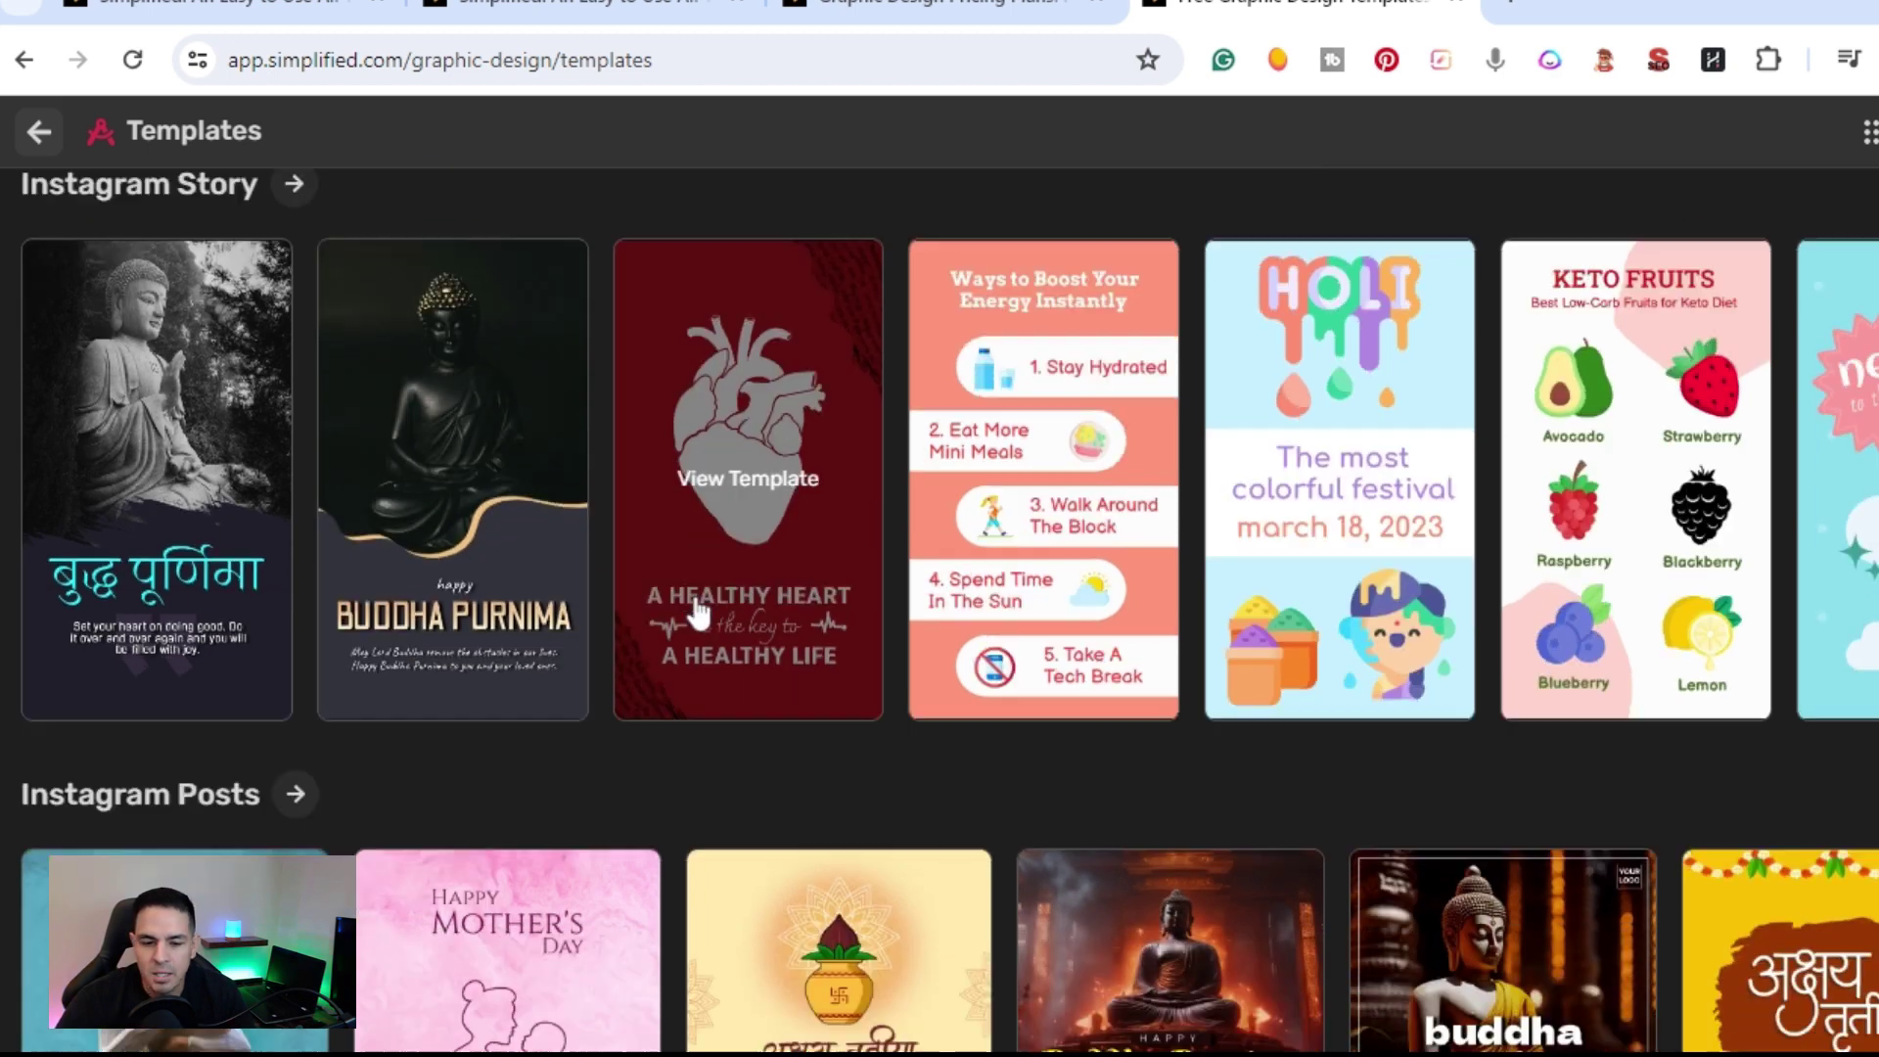
scroll(272, 480, down, 3)
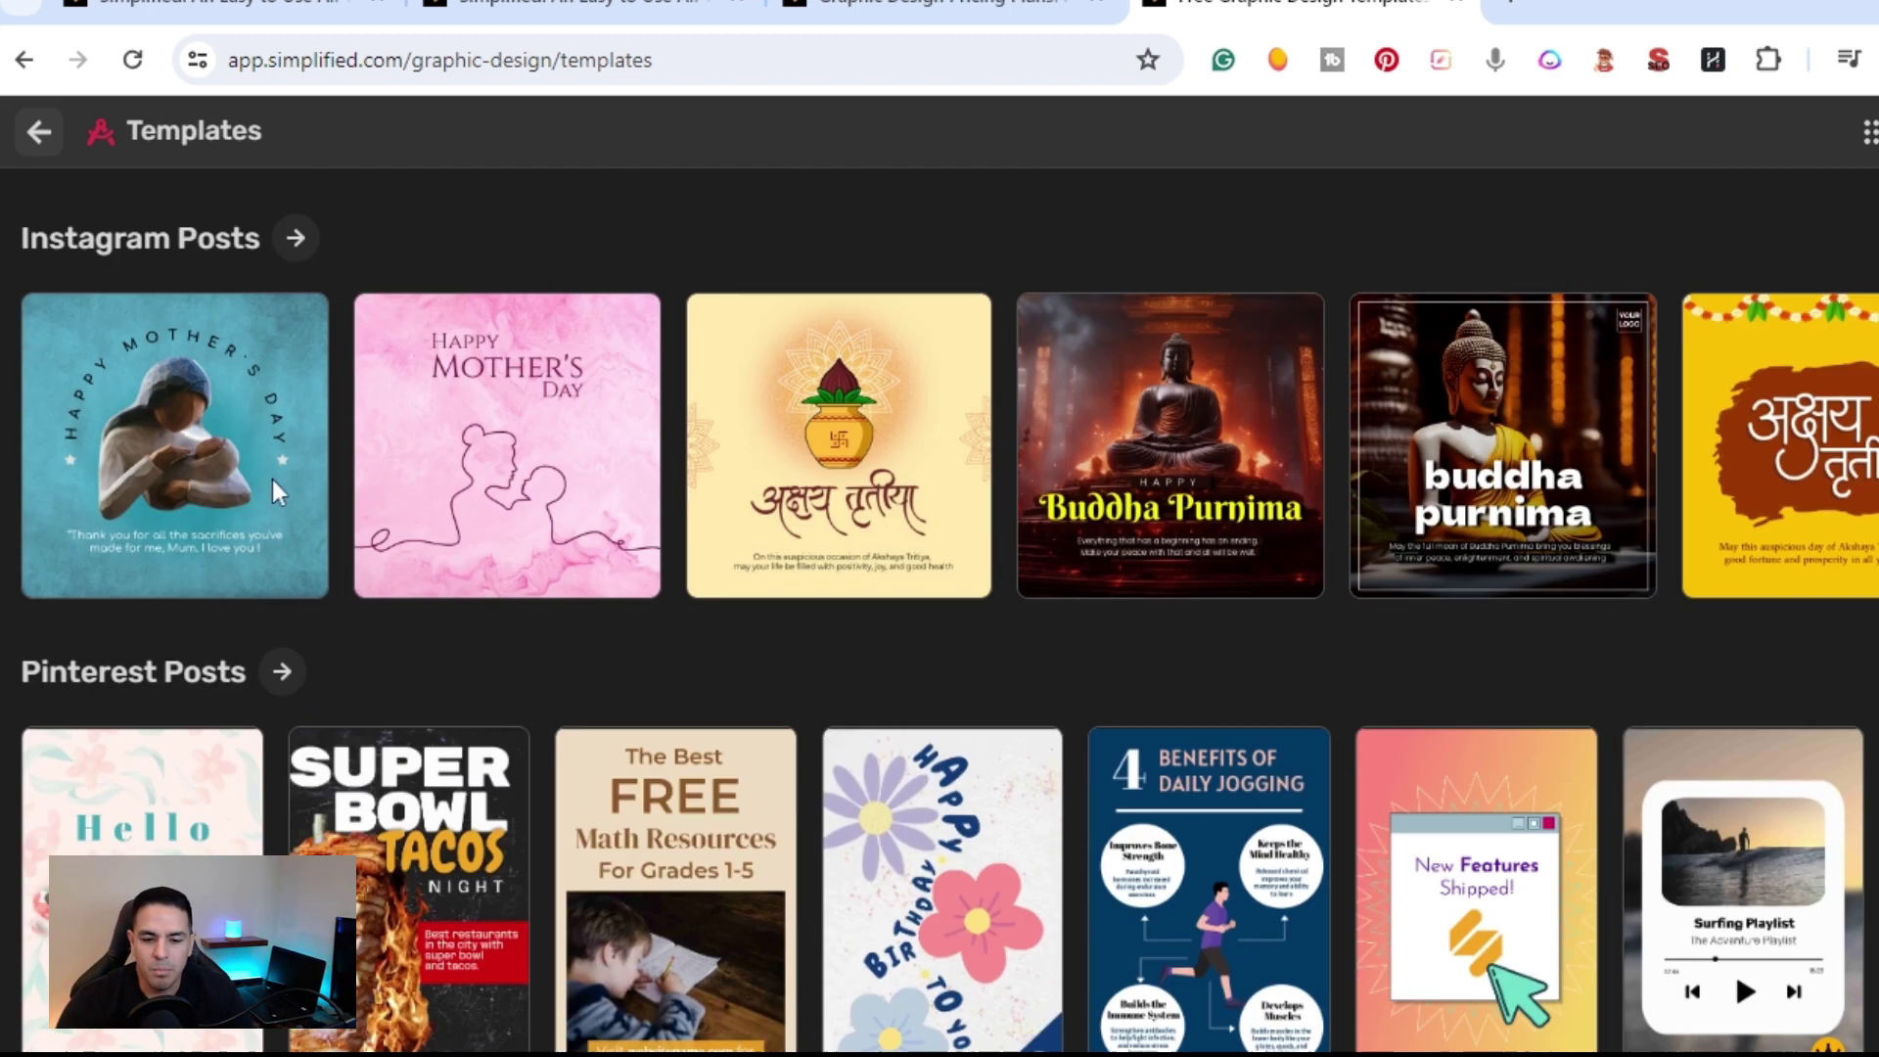
scroll(137, 666, down, 2)
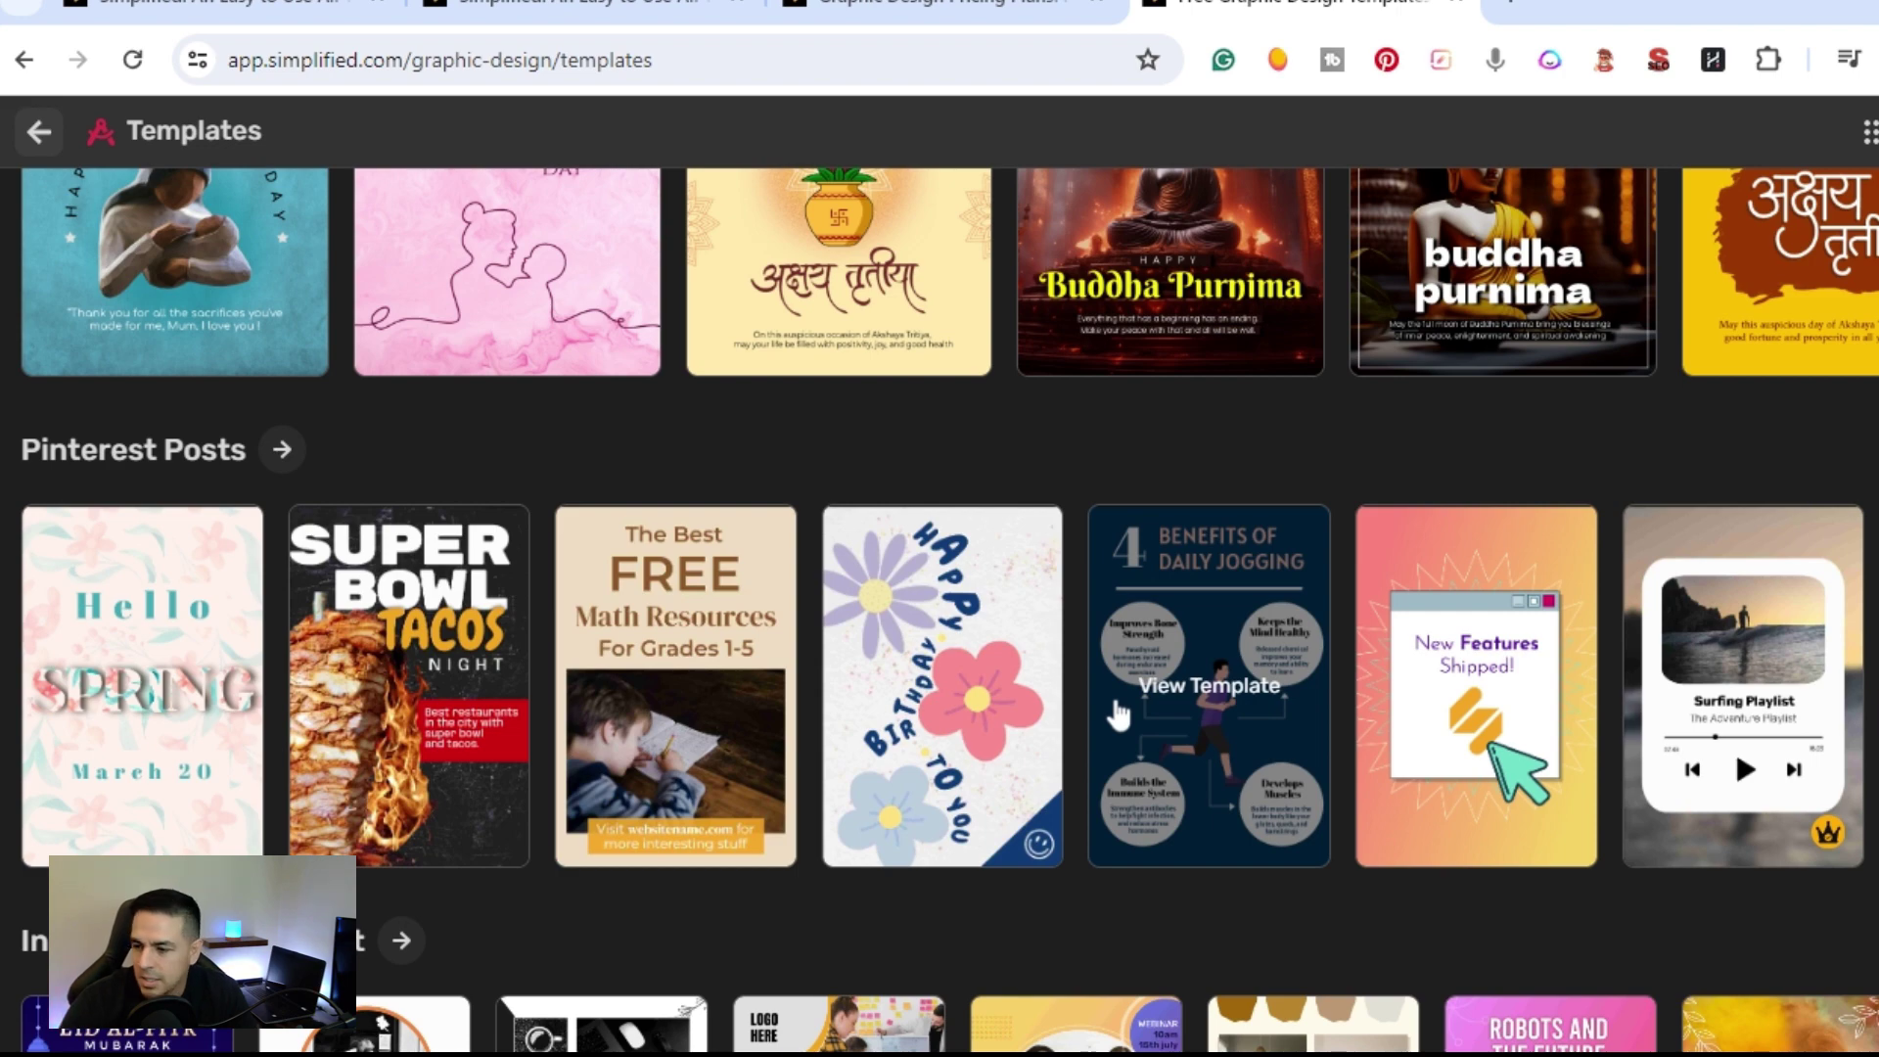
scroll(1116, 713, down, 8)
scroll(1116, 714, up, 2)
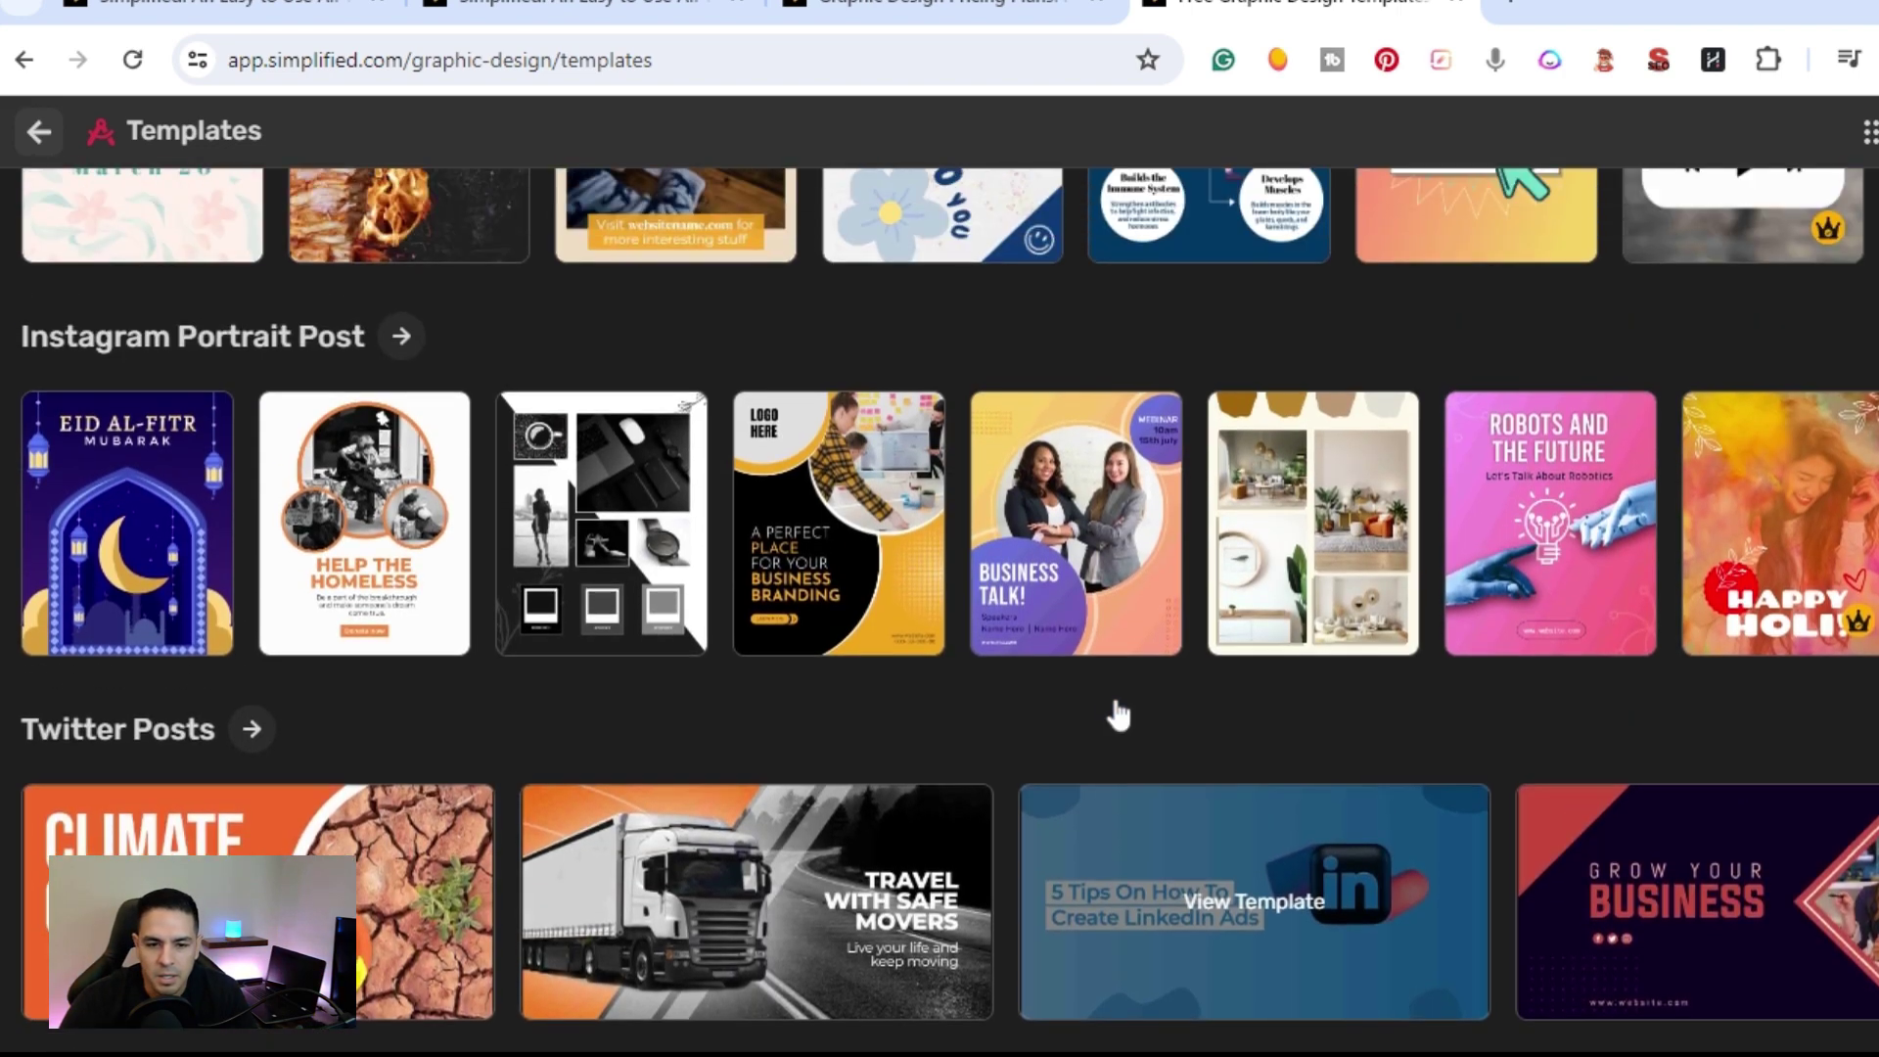
scroll(181, 476, down, 4)
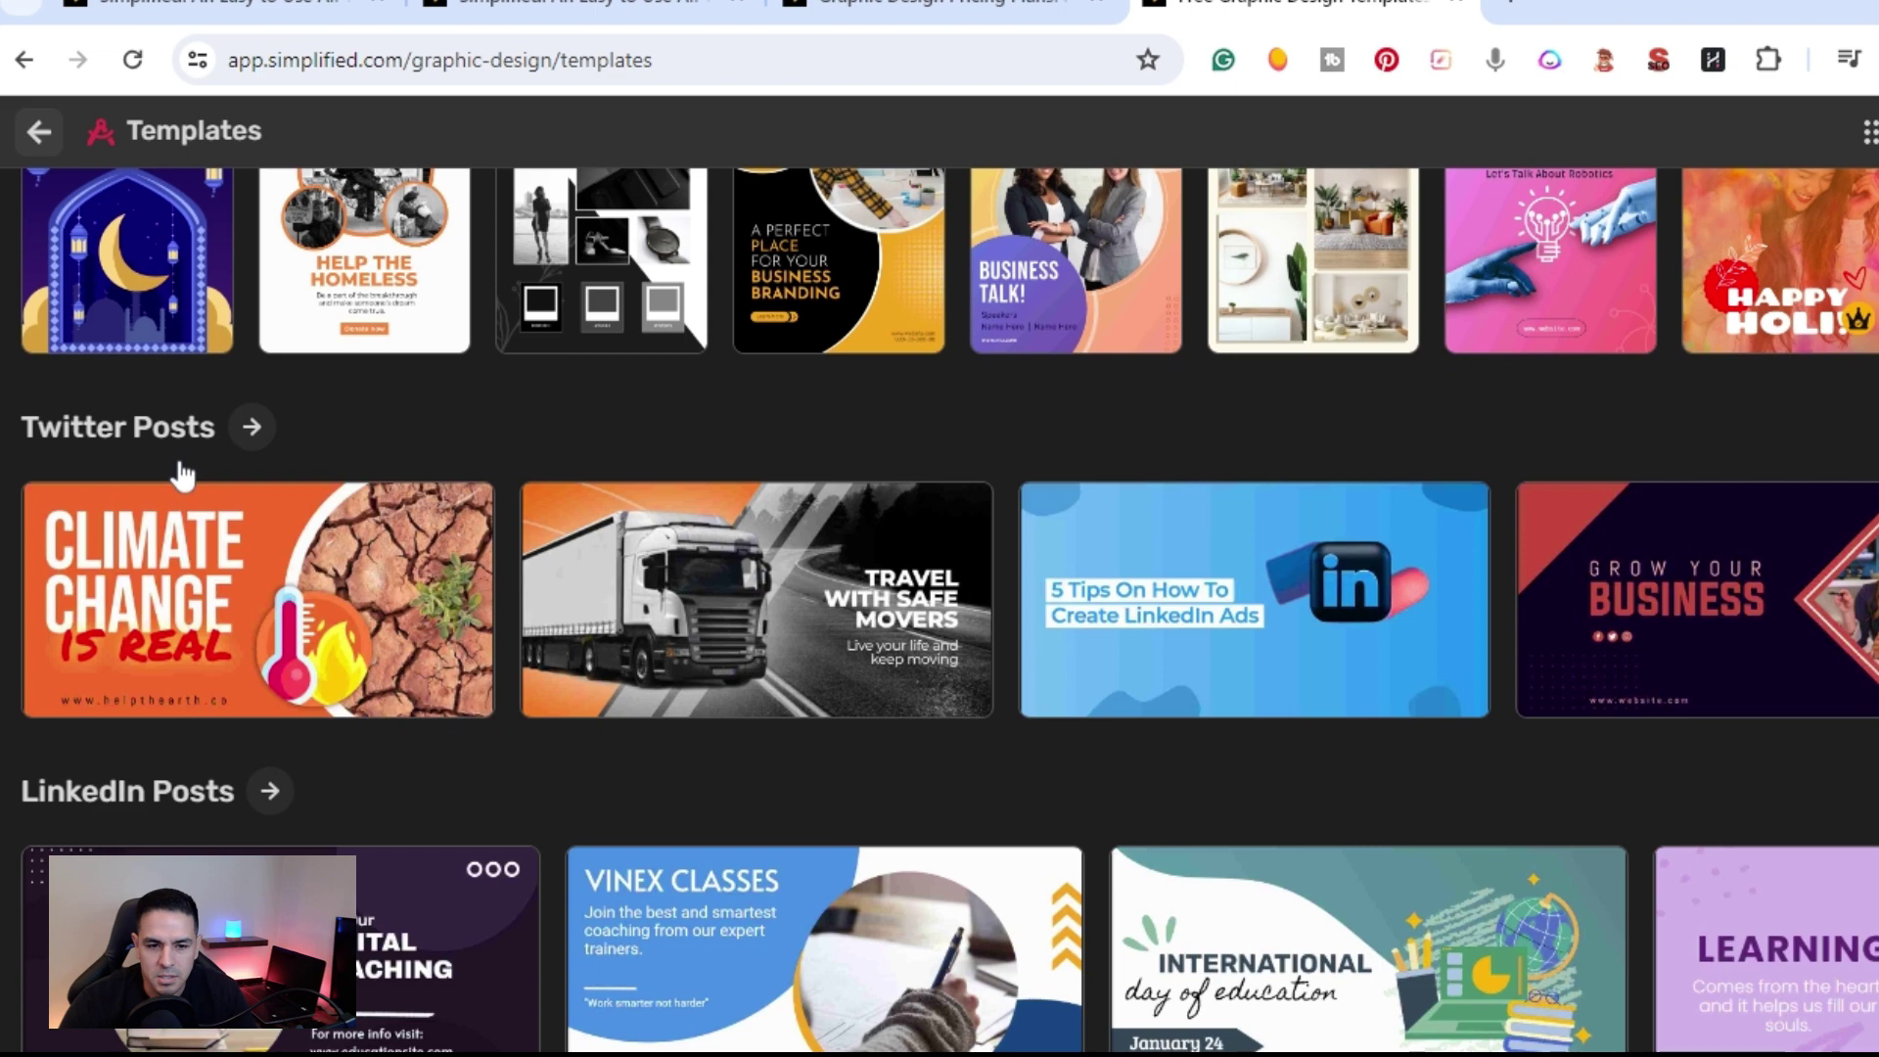
scroll(201, 536, down, 4)
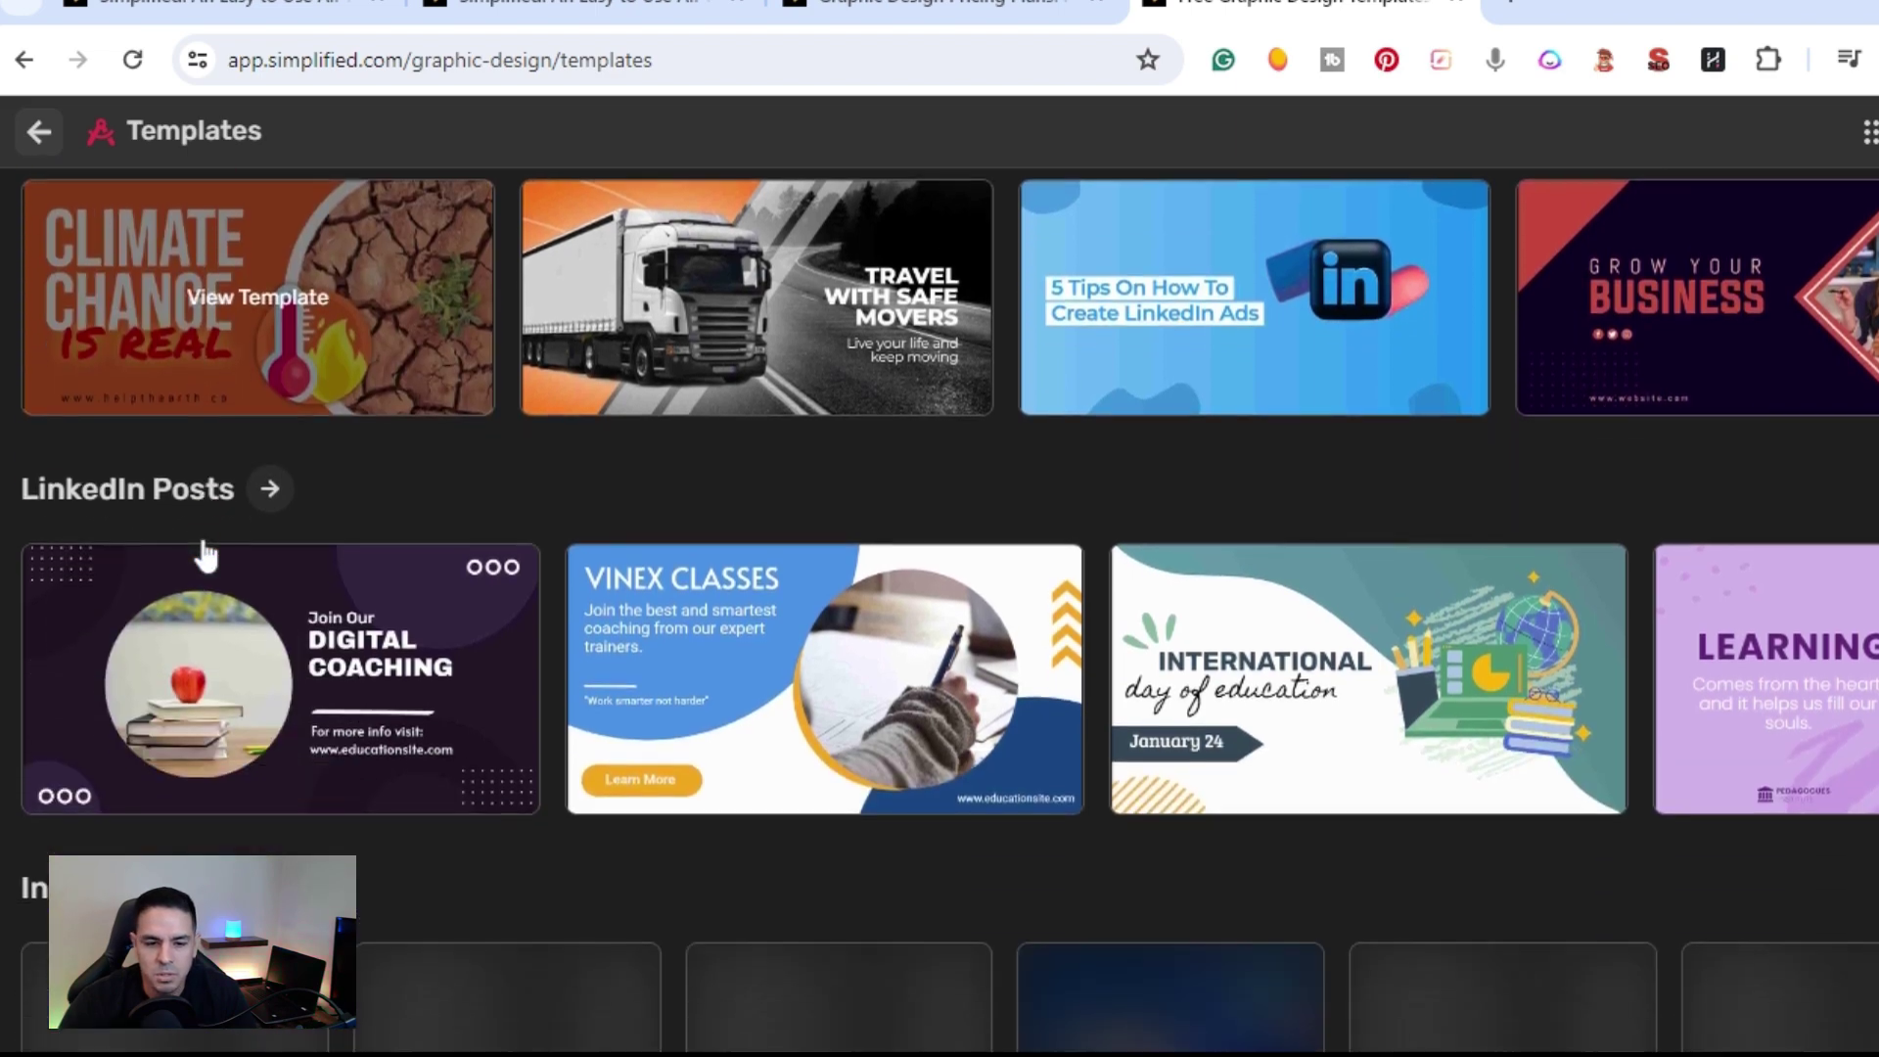
scroll(202, 549, down, 4)
scroll(578, 721, down, 8)
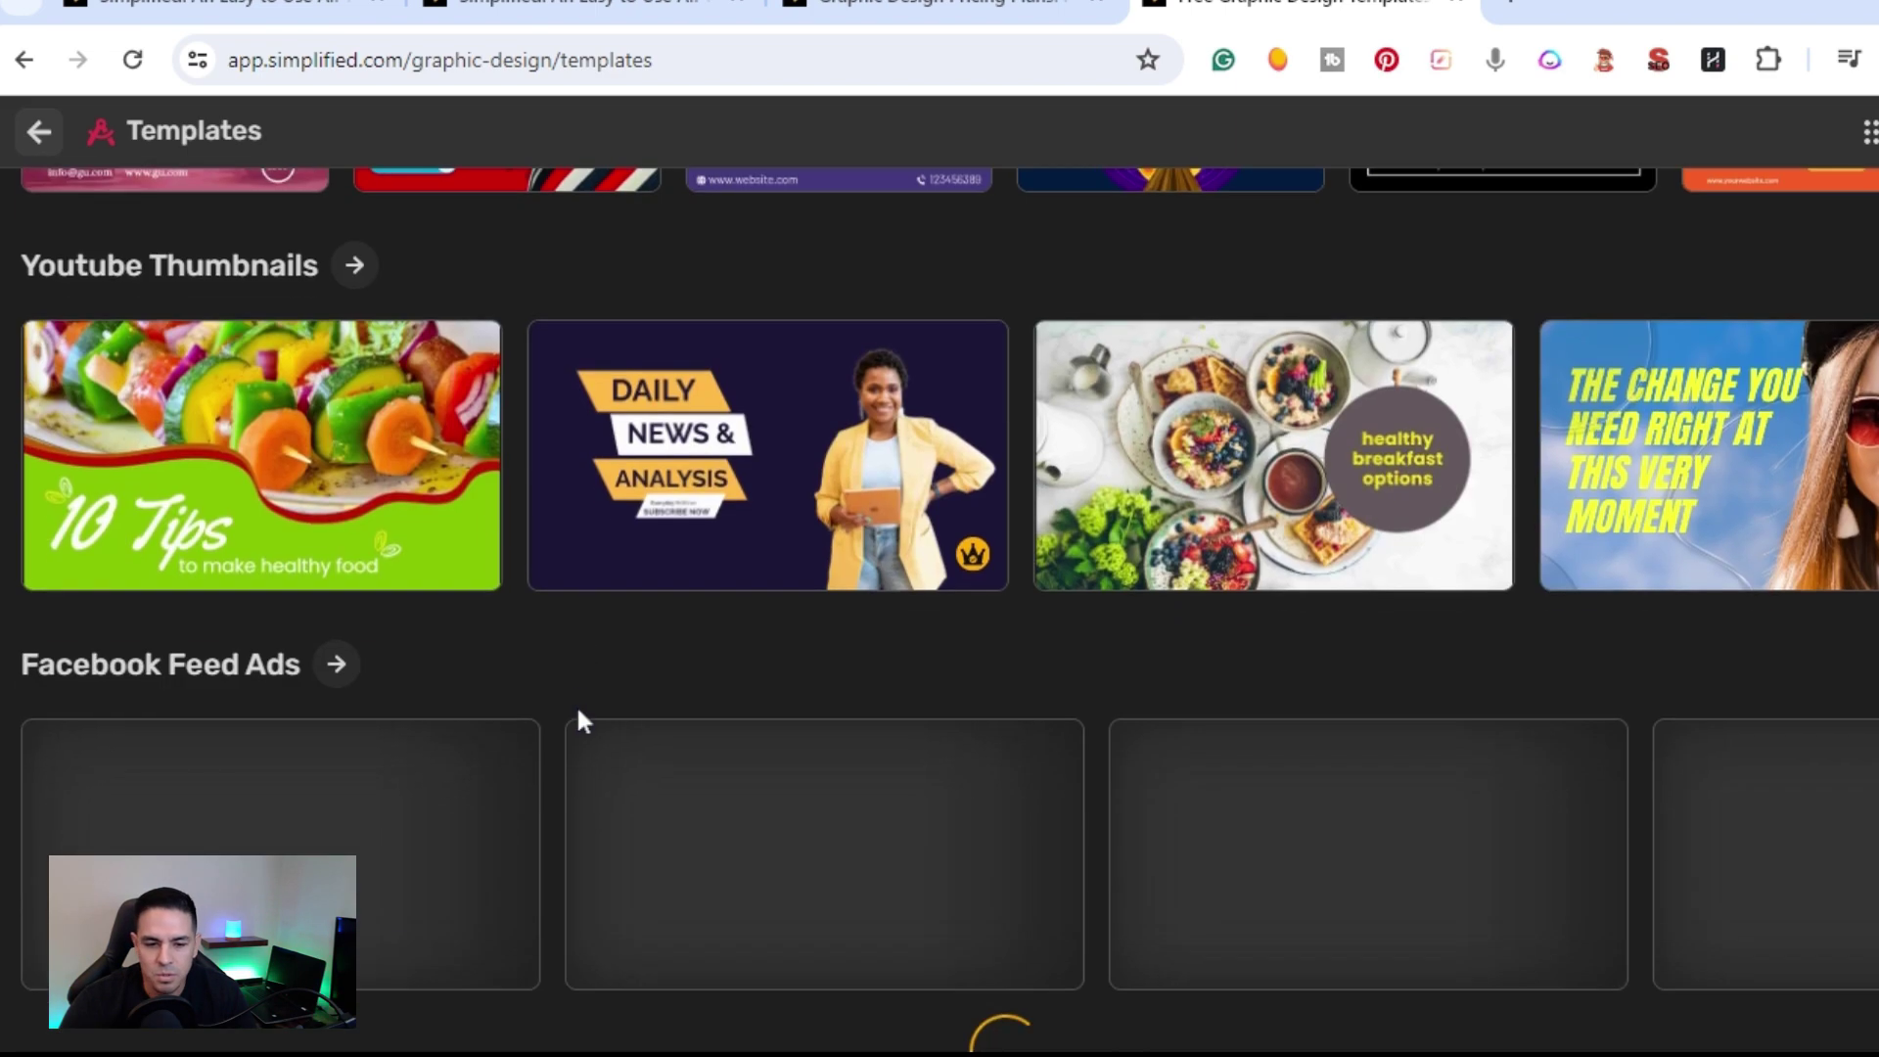
Step: Scroll on past YouTube Shorts Thumbnails, Zoom Virtual Backgrounds, Shopify banners and Podcast Covers
mouse_move(381, 536)
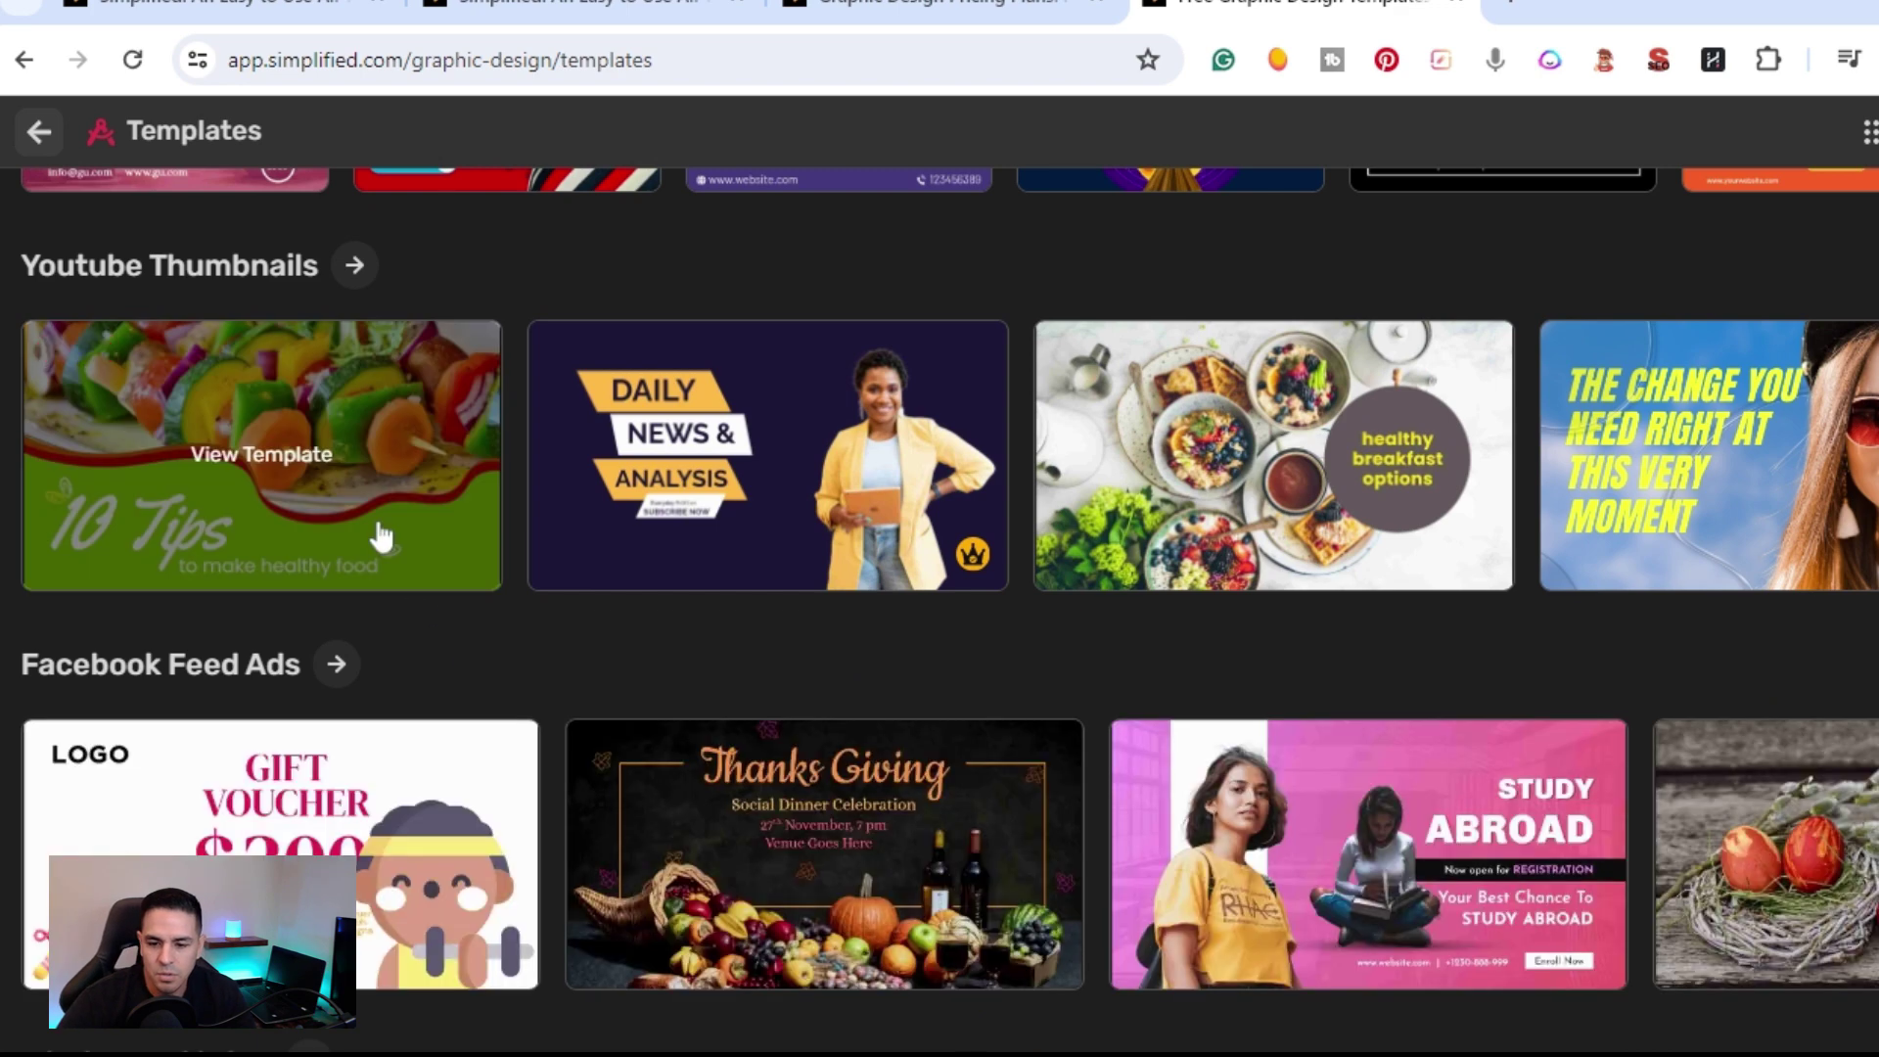
scroll(378, 533, down, 6)
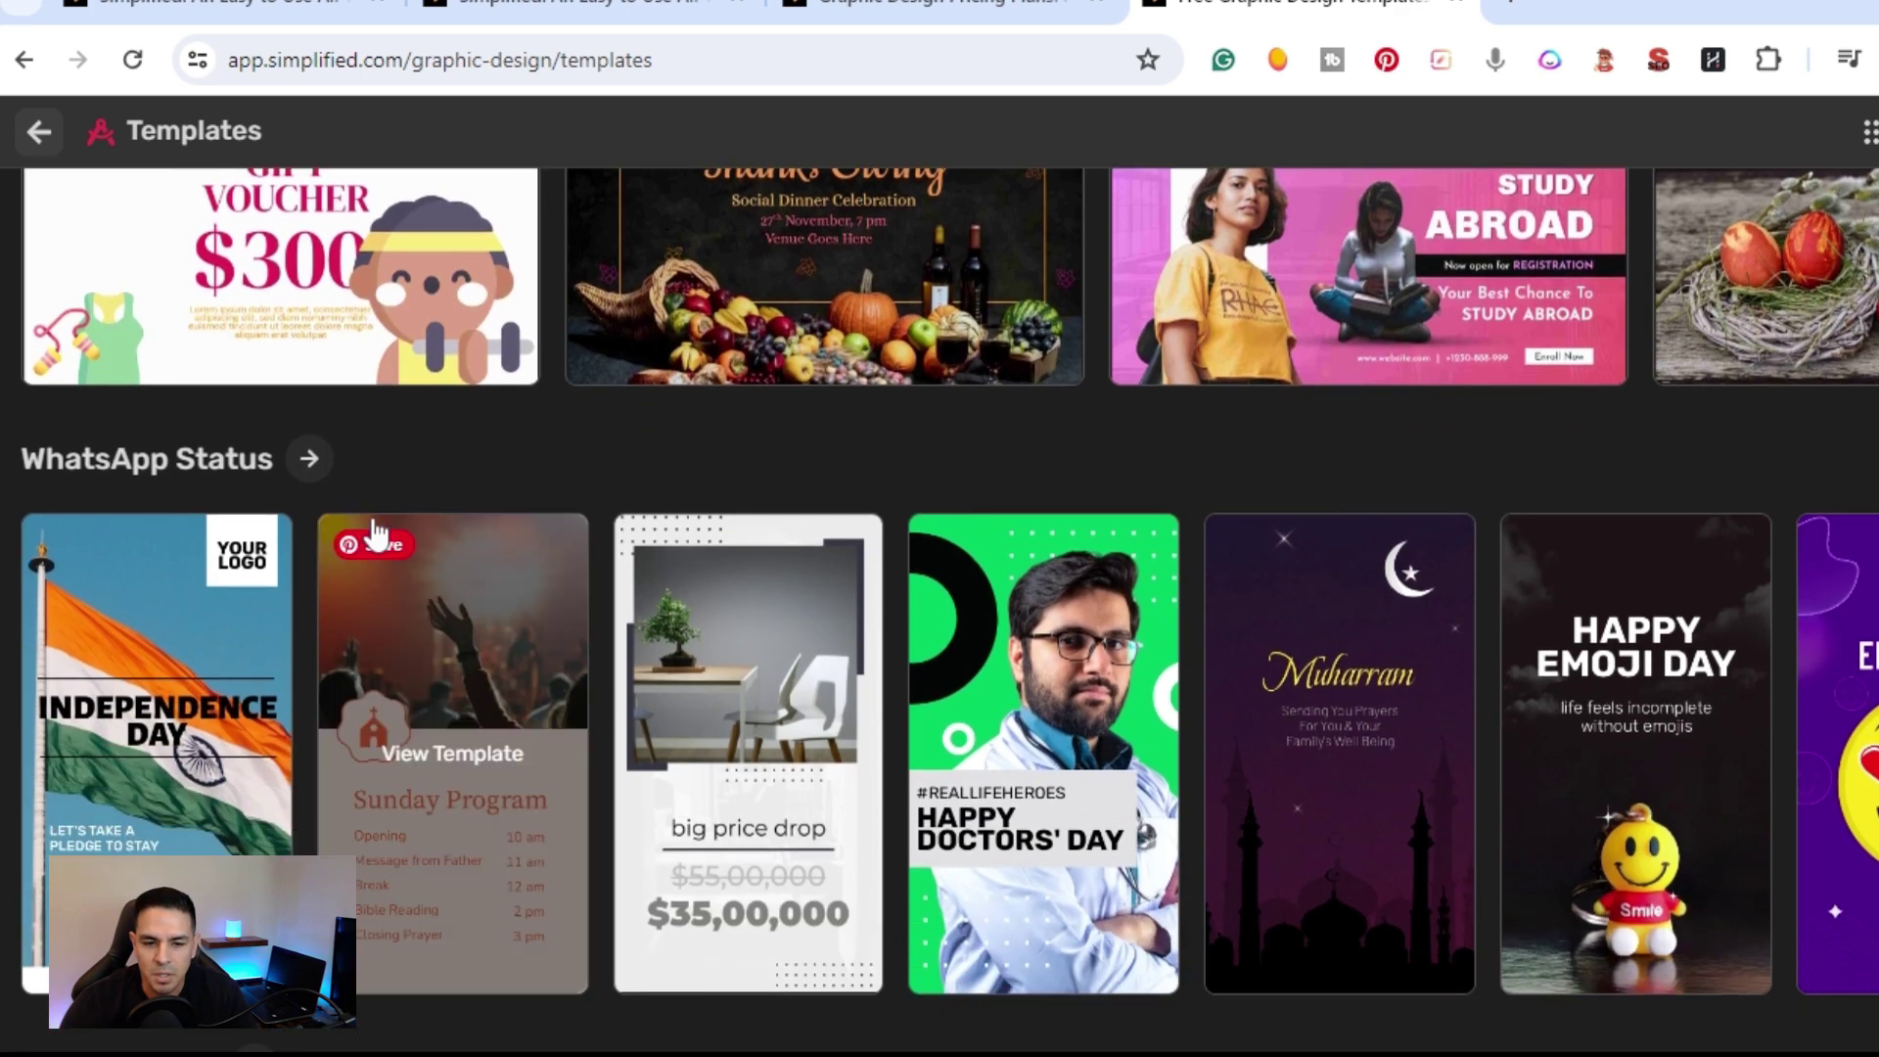
scroll(365, 533, down, 8)
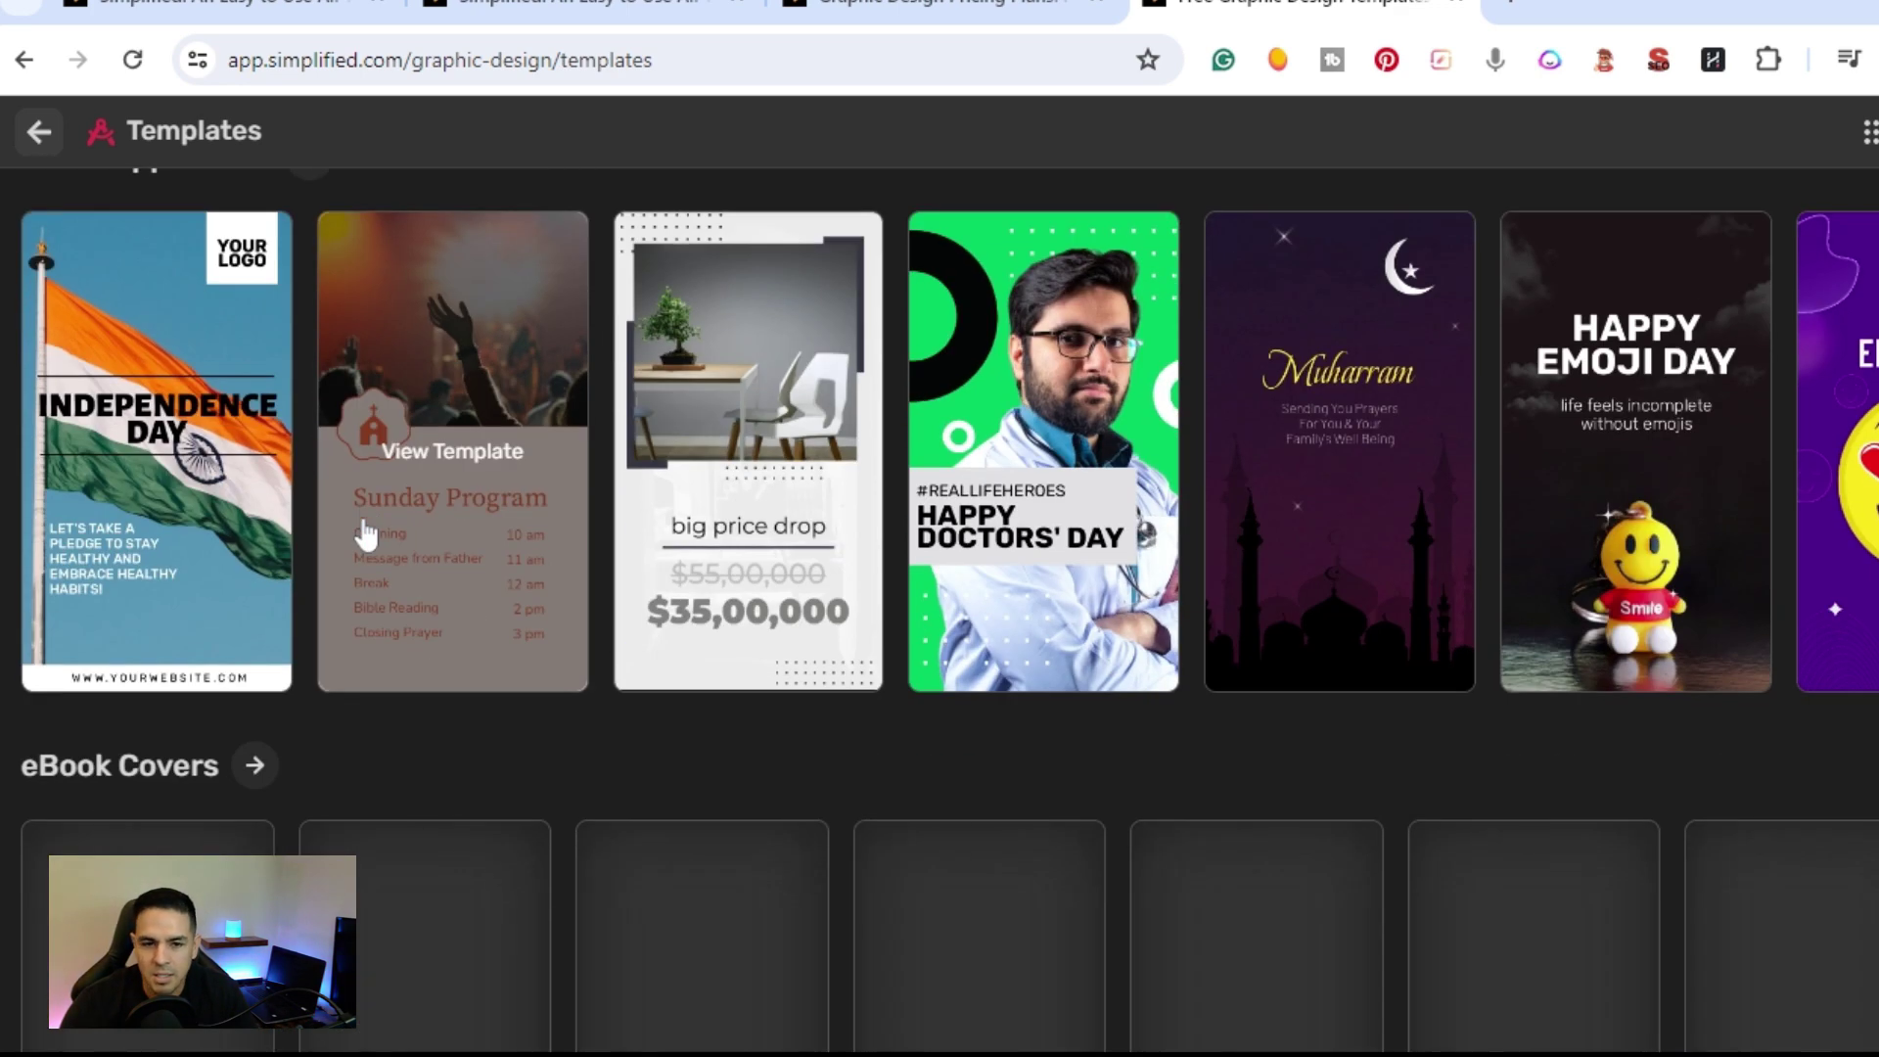
scroll(271, 633, up, 3)
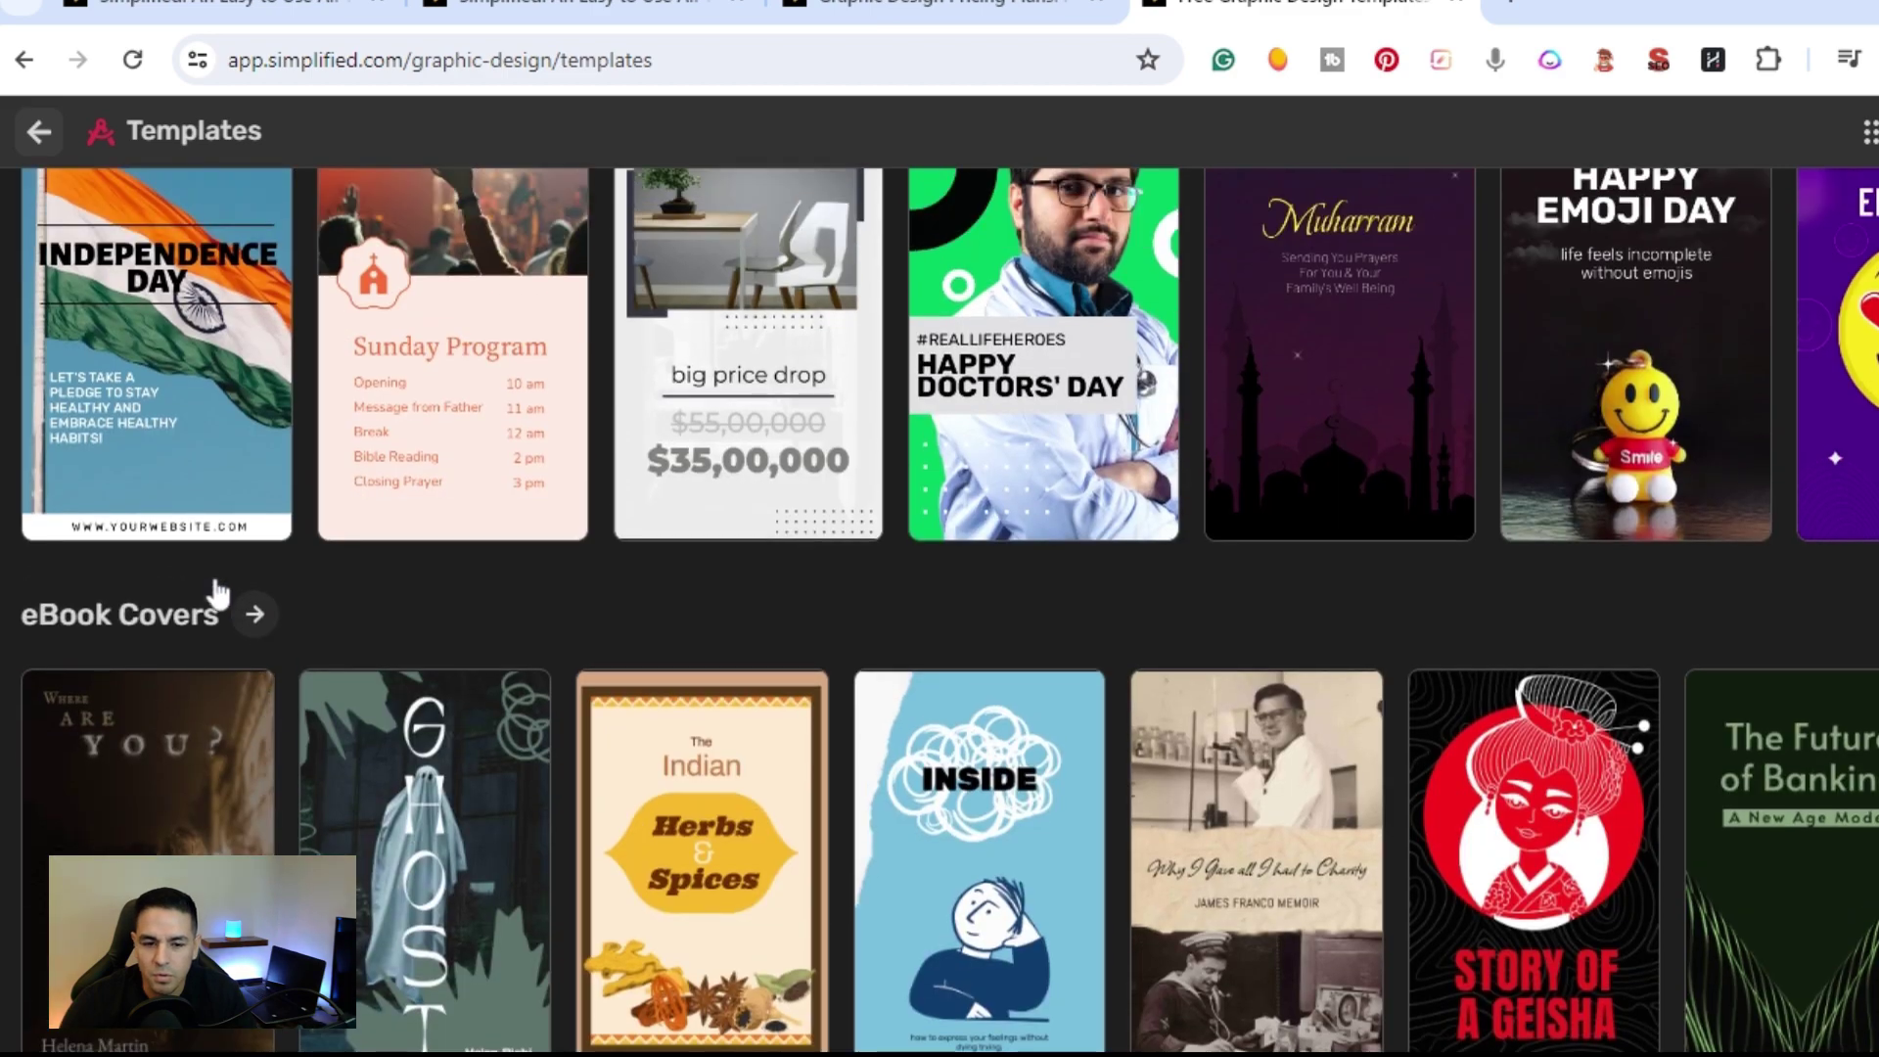
scroll(818, 600, down, 6)
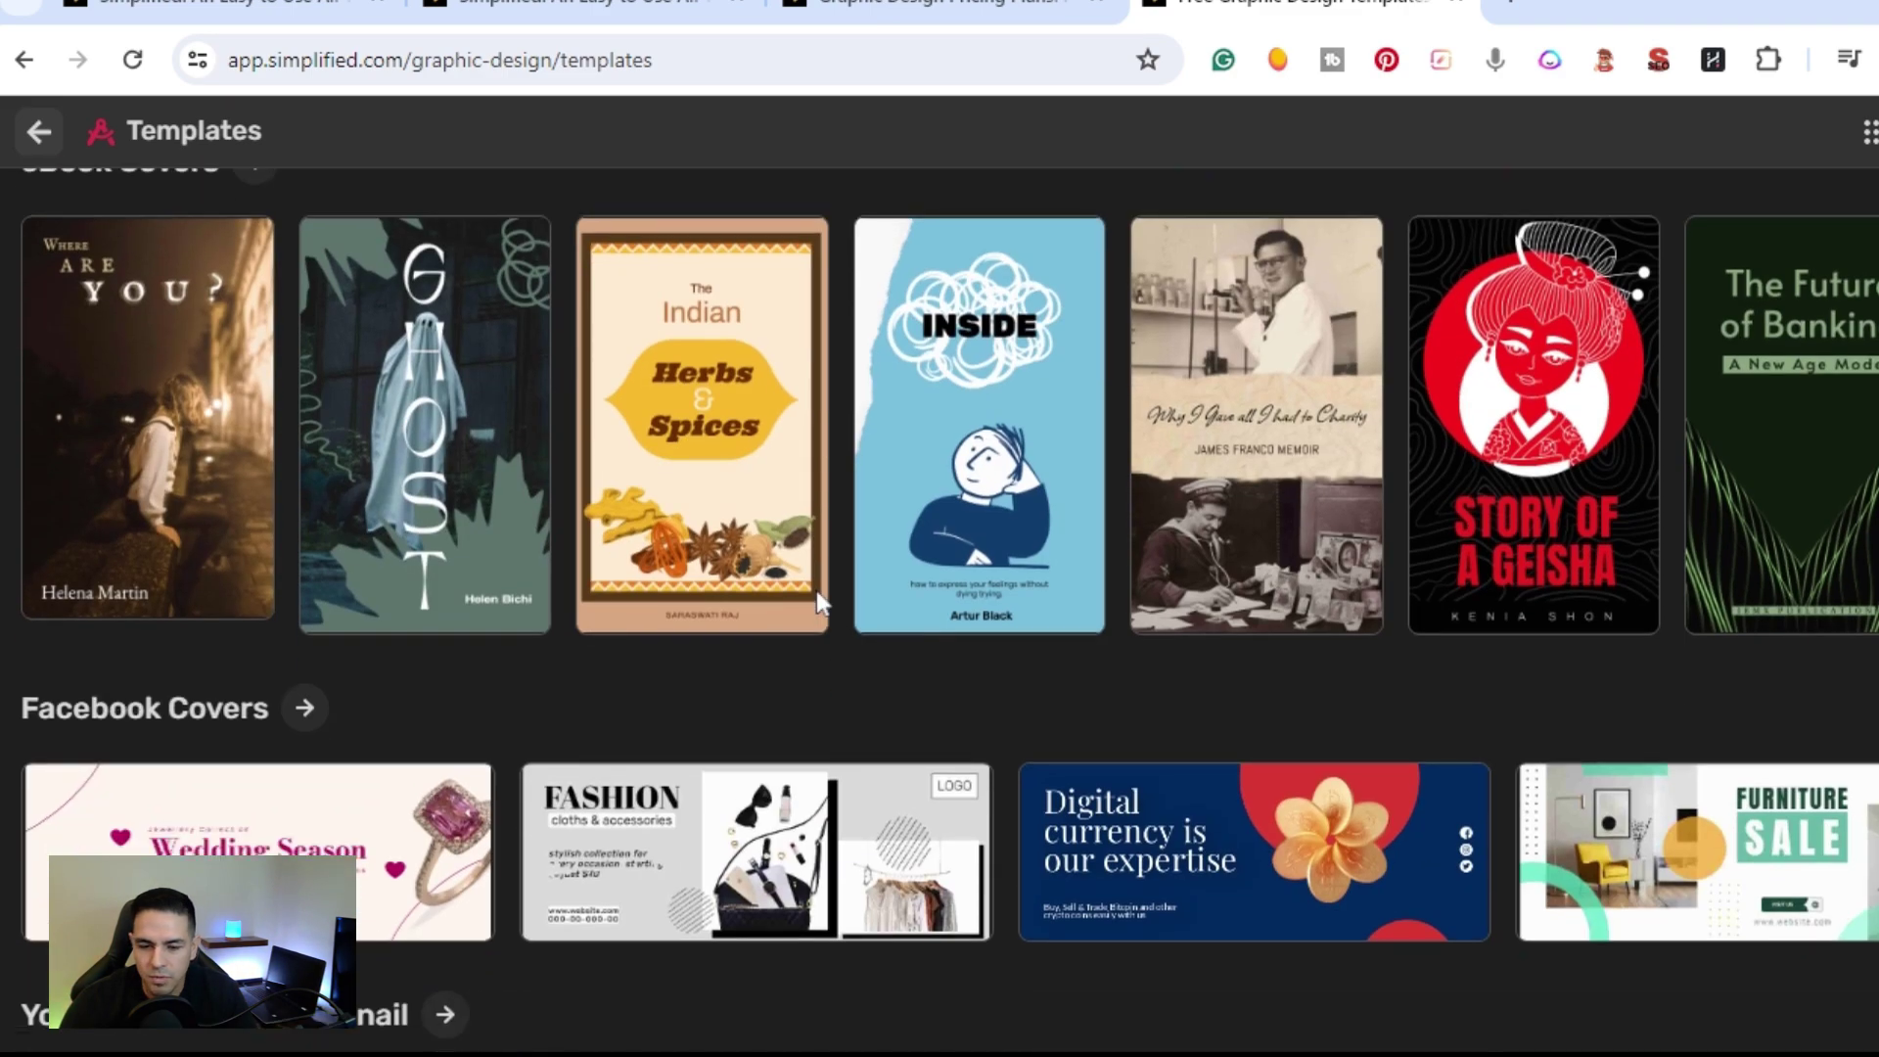
scroll(819, 600, down, 3)
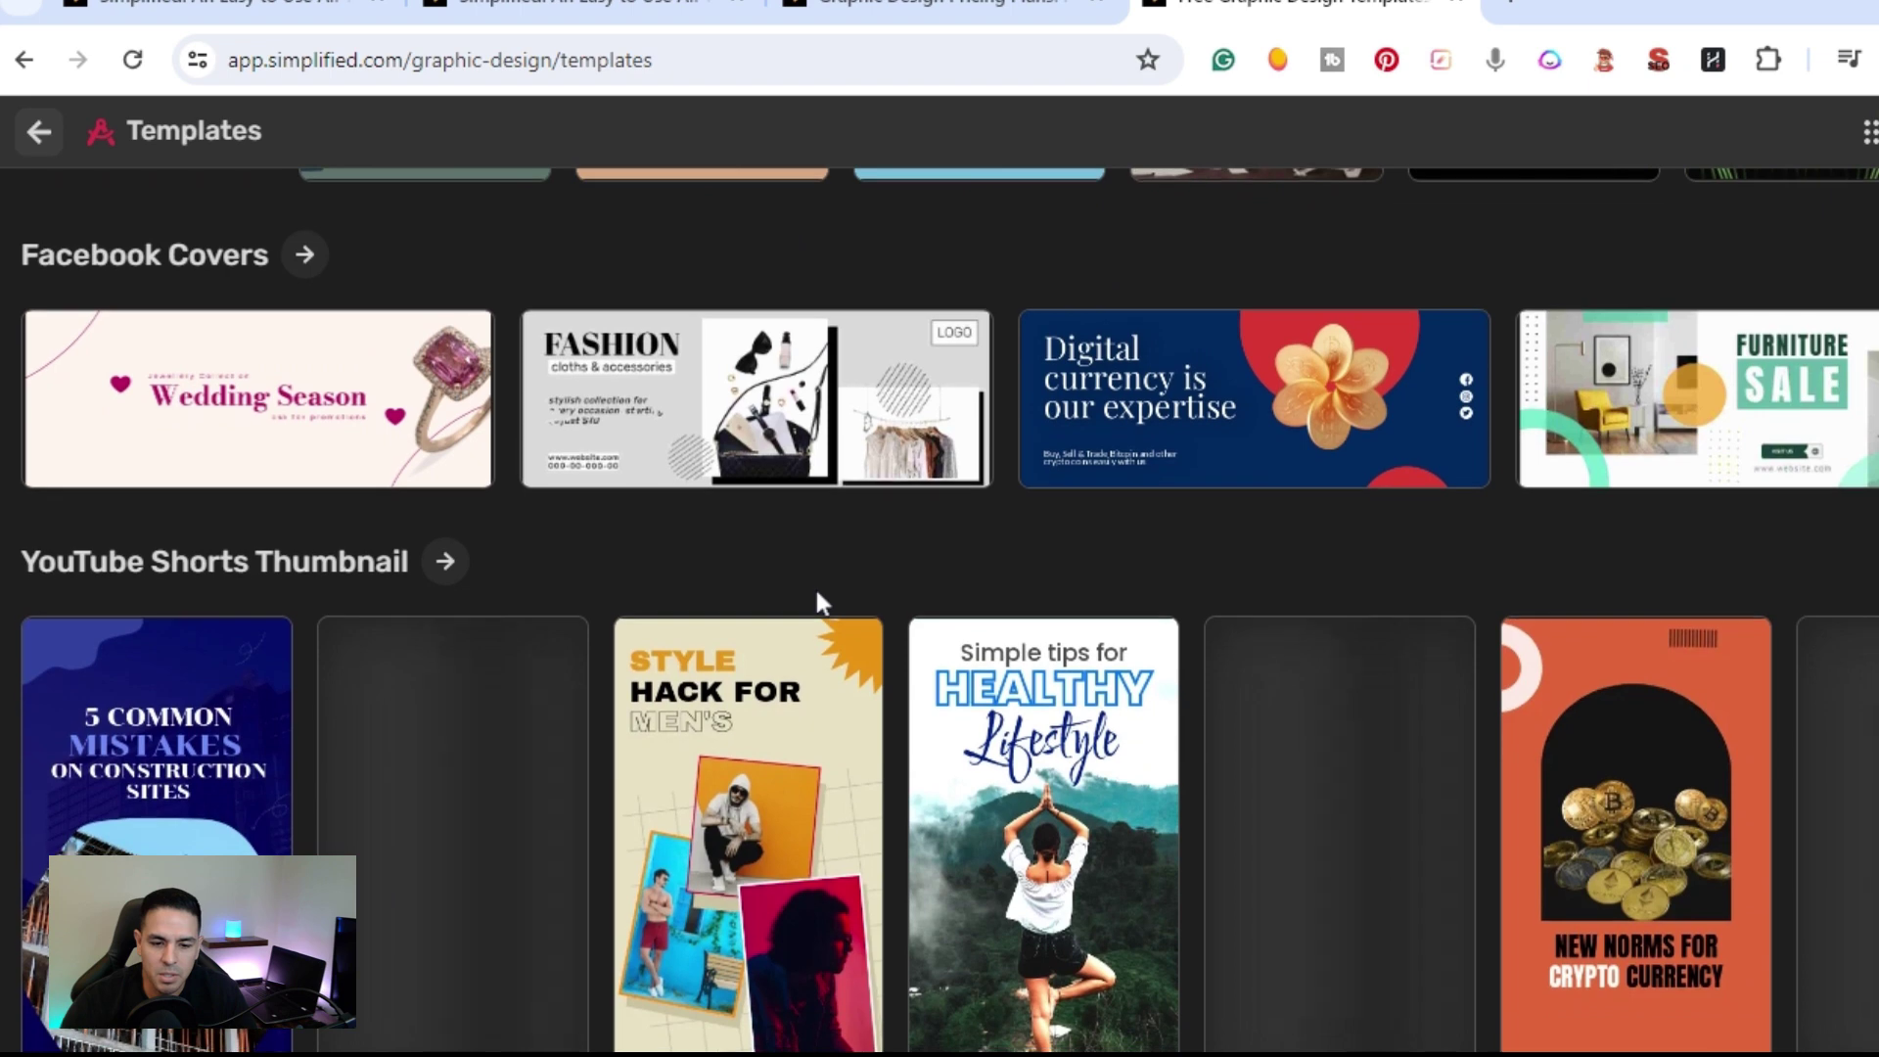
scroll(817, 593, down, 9)
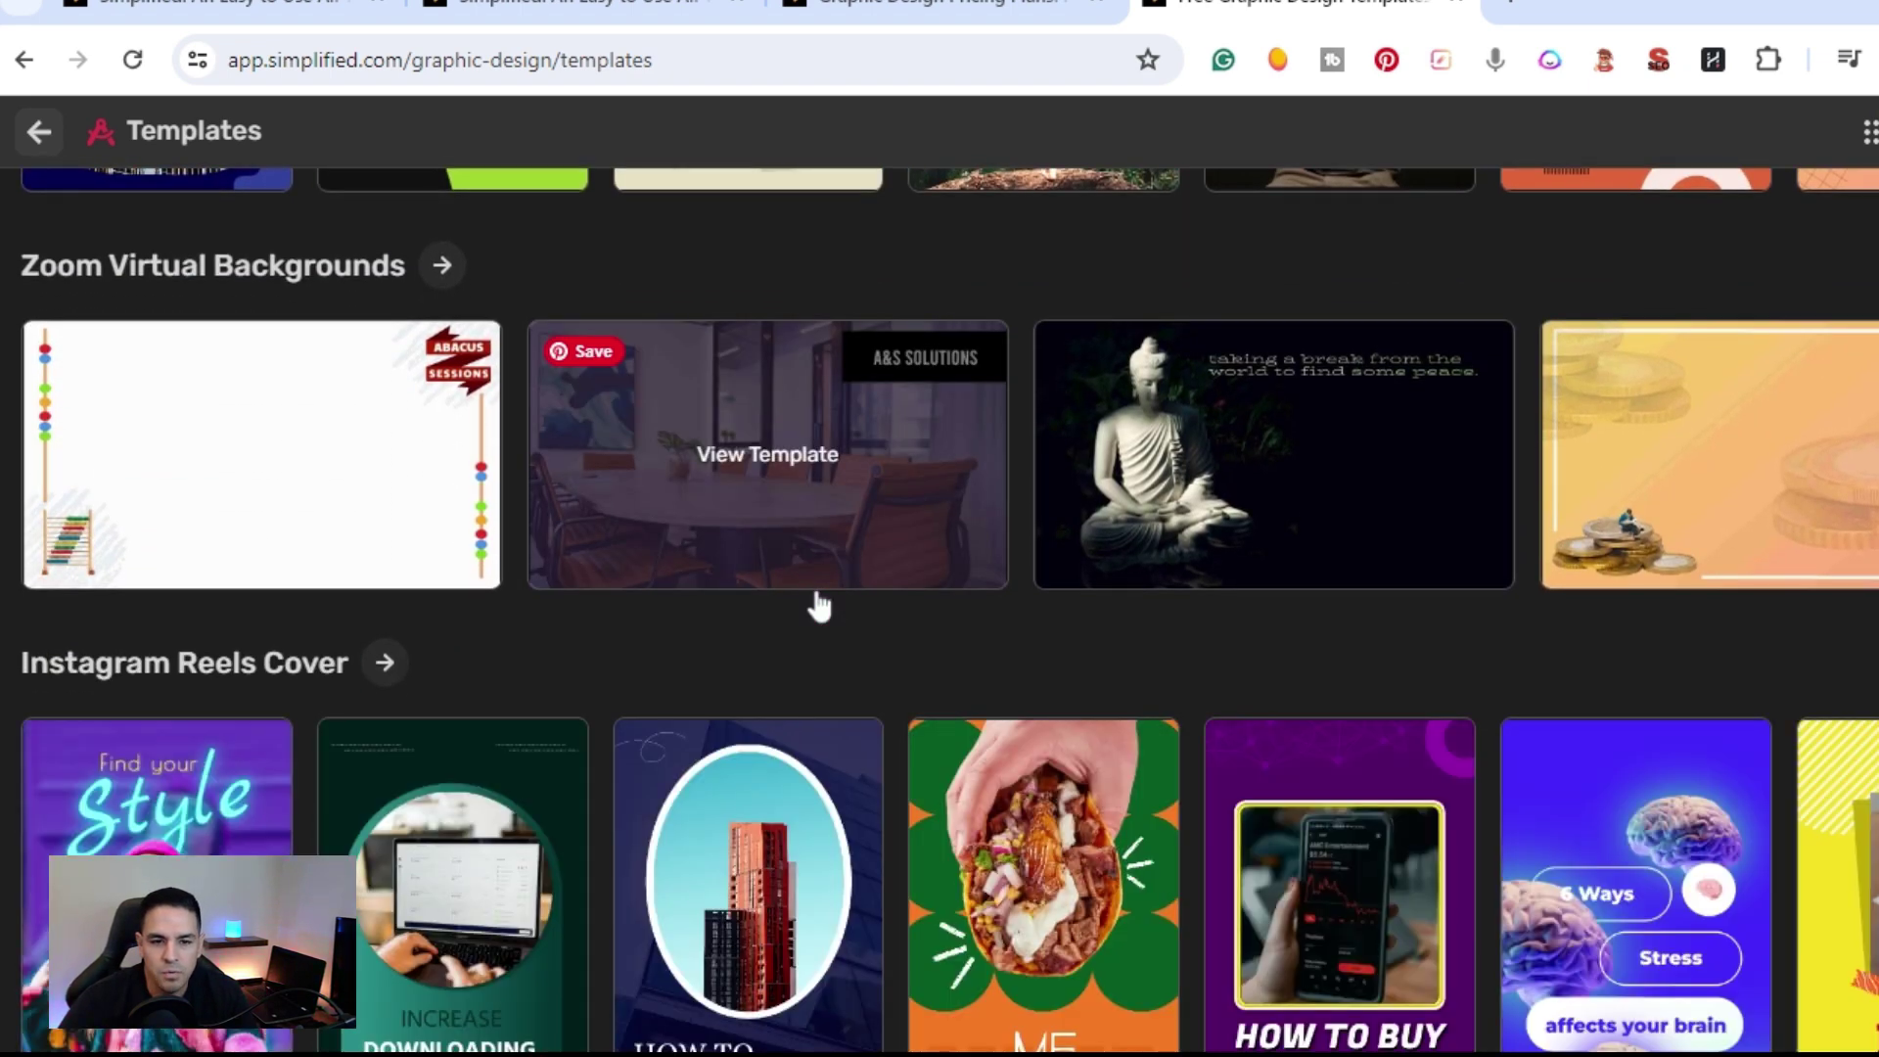
scroll(362, 407, down, 8)
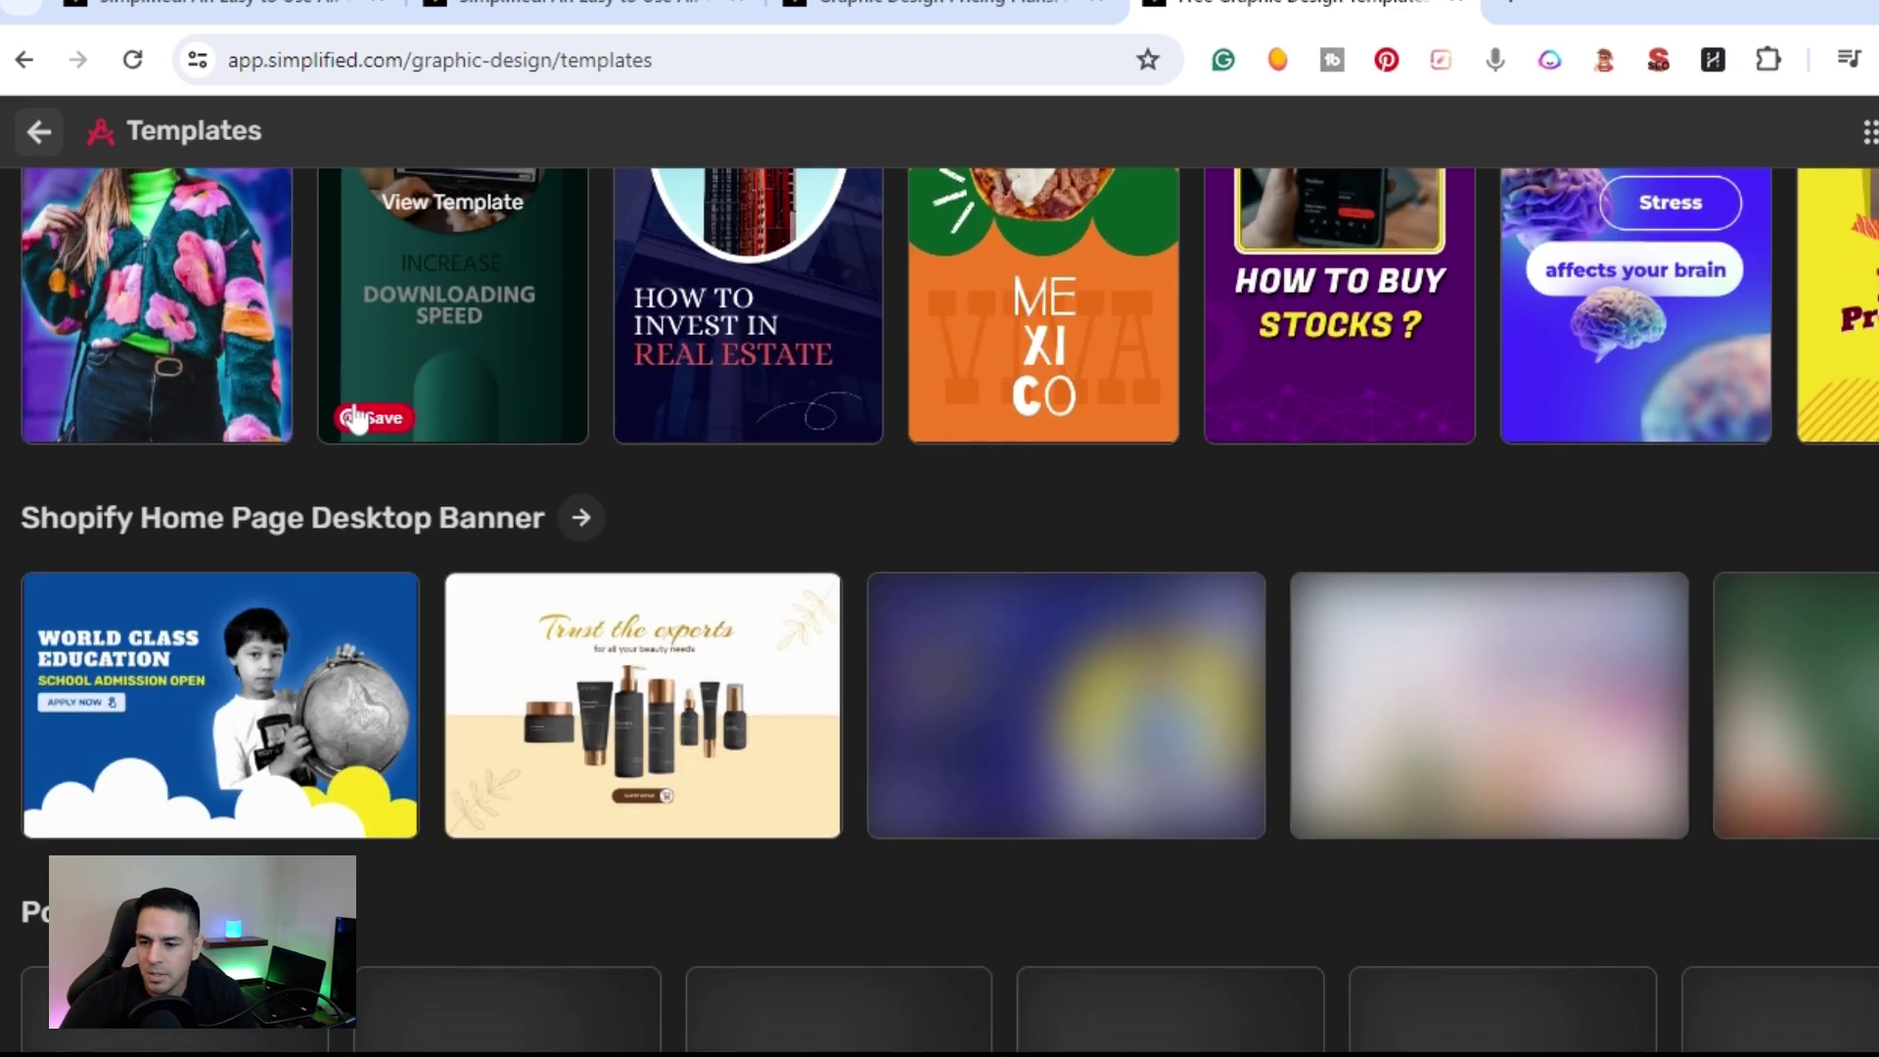
scroll(134, 453, down, 5)
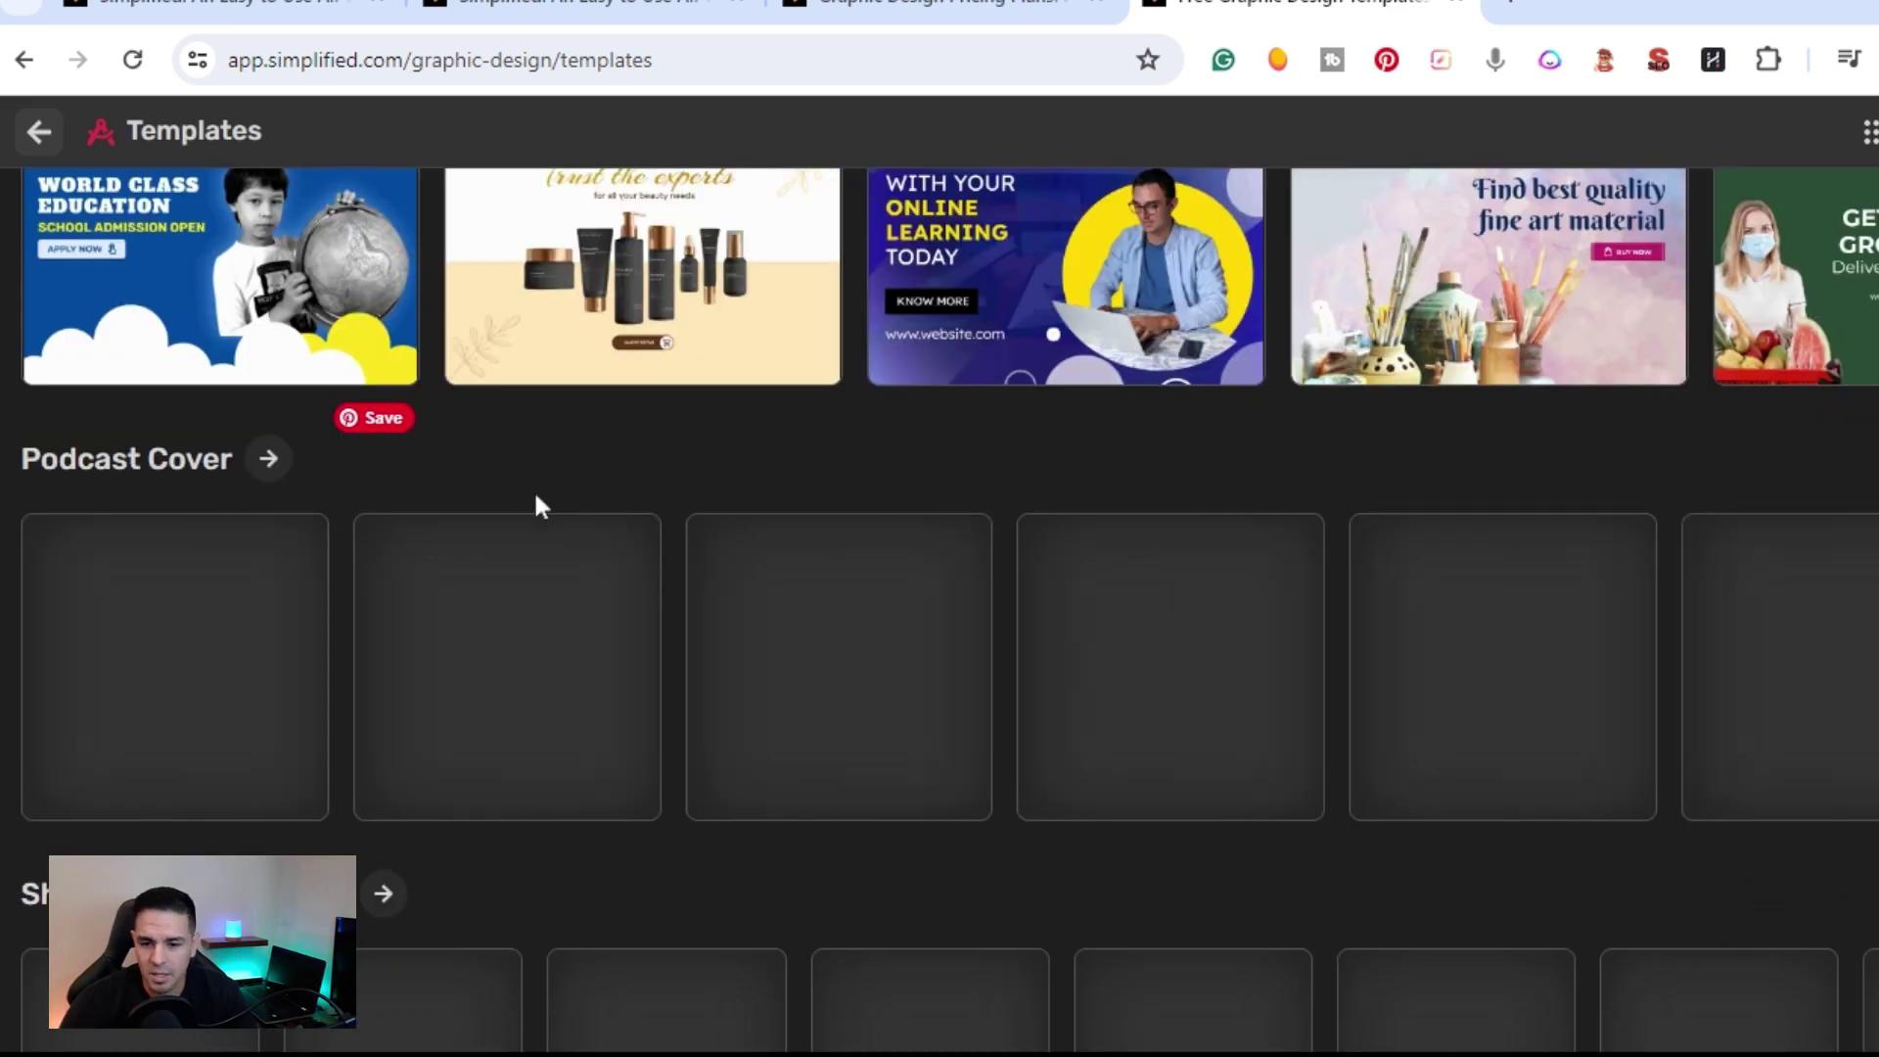
scroll(537, 506, down, 6)
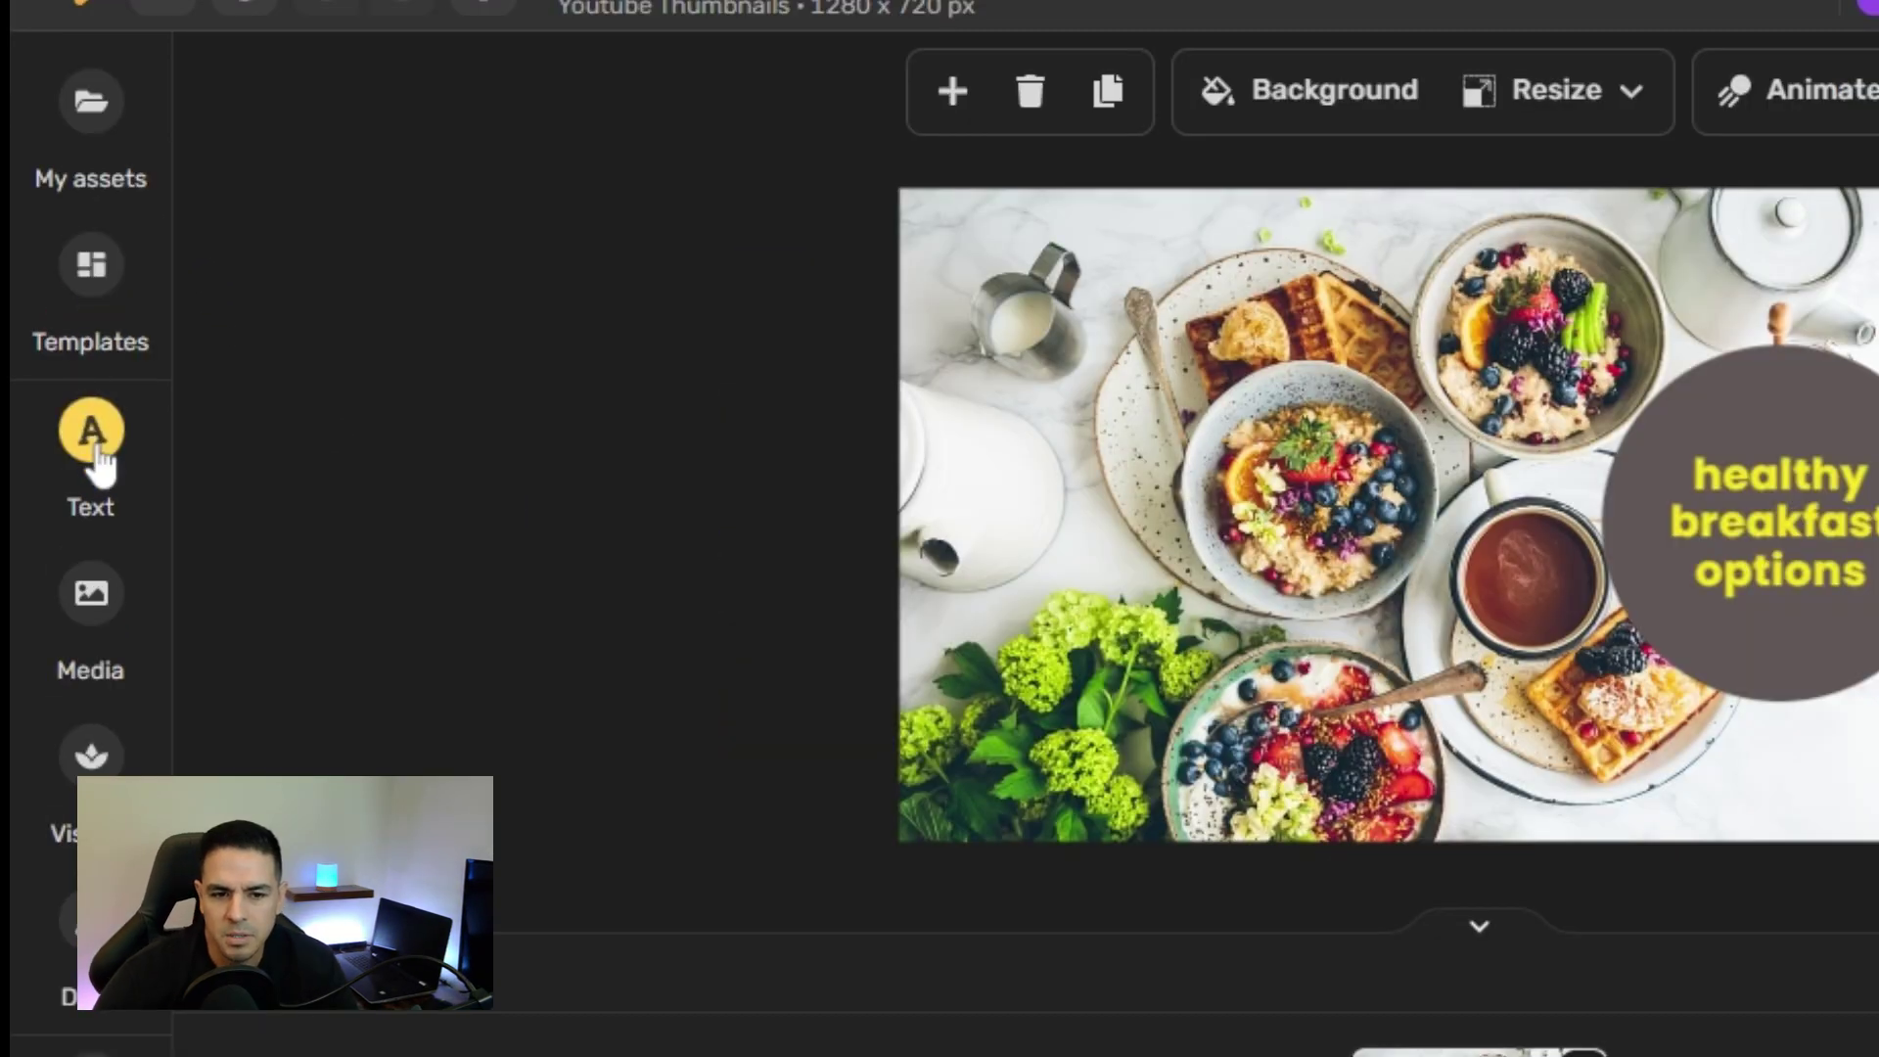
Step: View the Text and Media photo panels for the thumbnail, then return to the home page
click(75, 456)
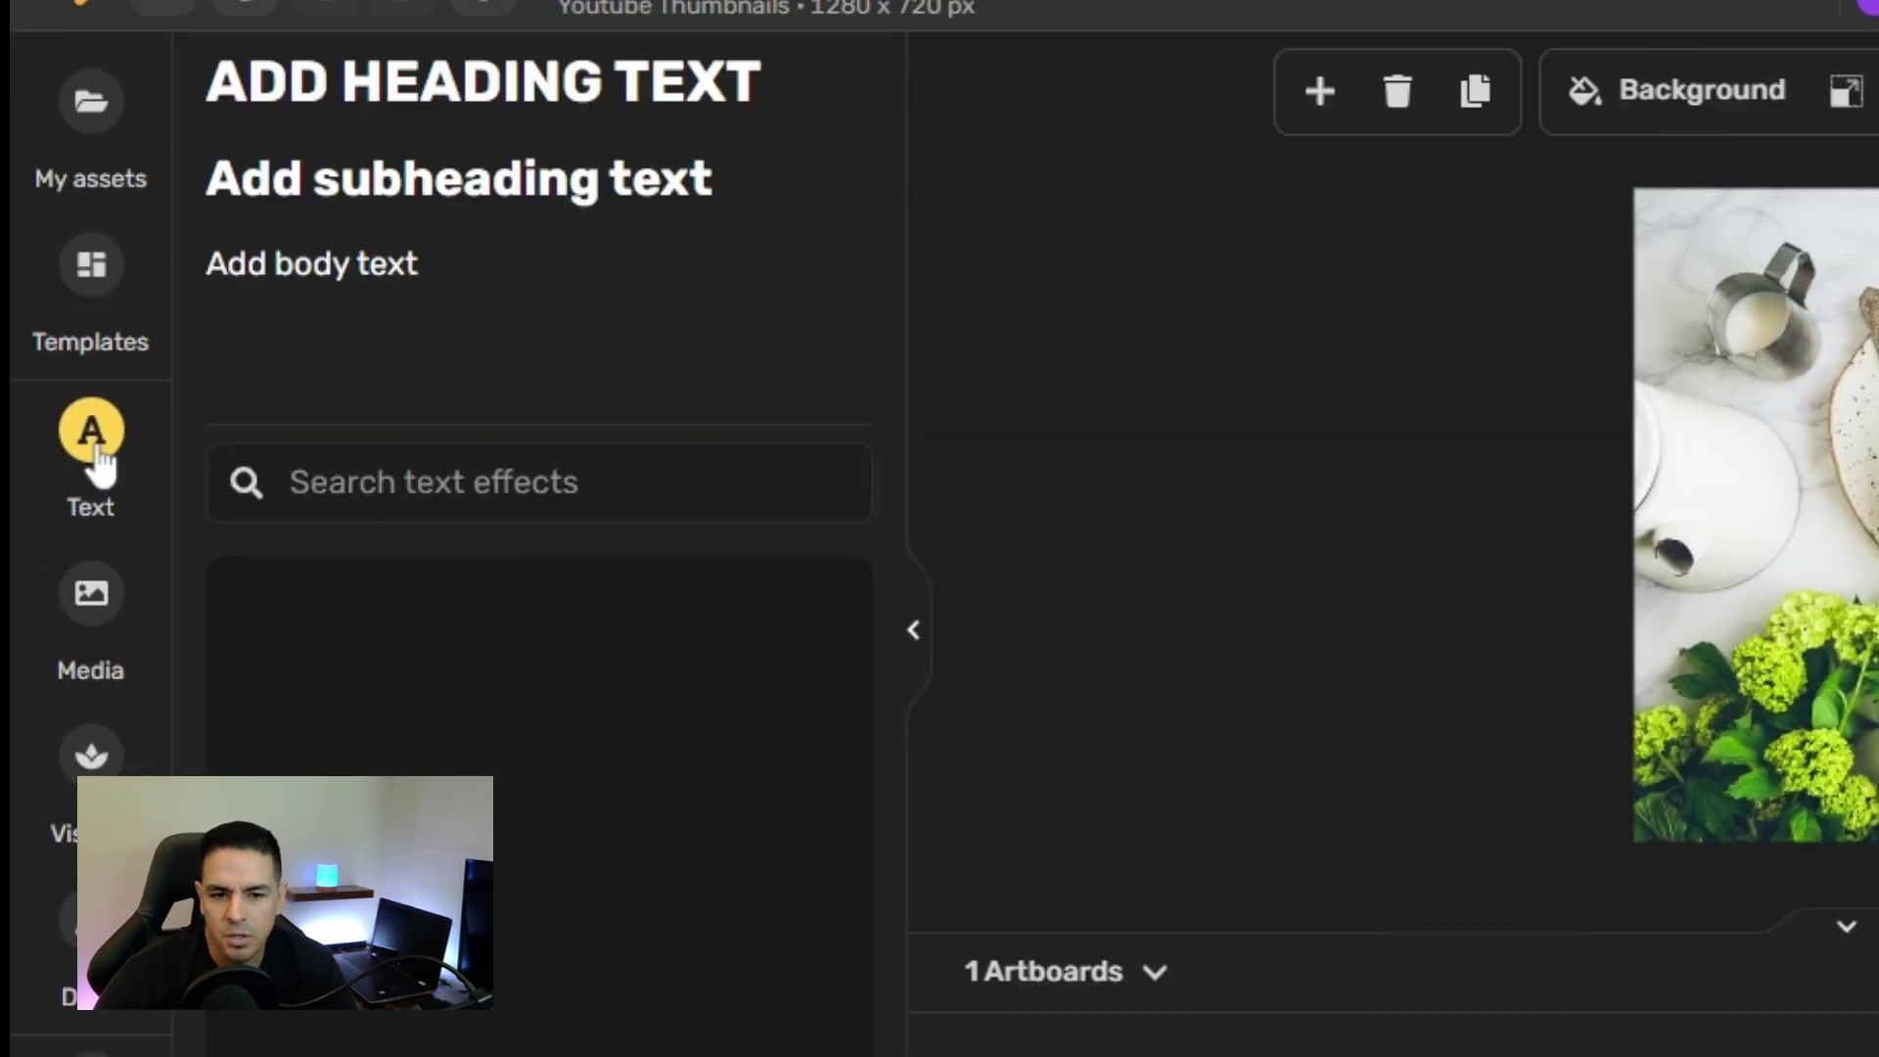
click(120, 631)
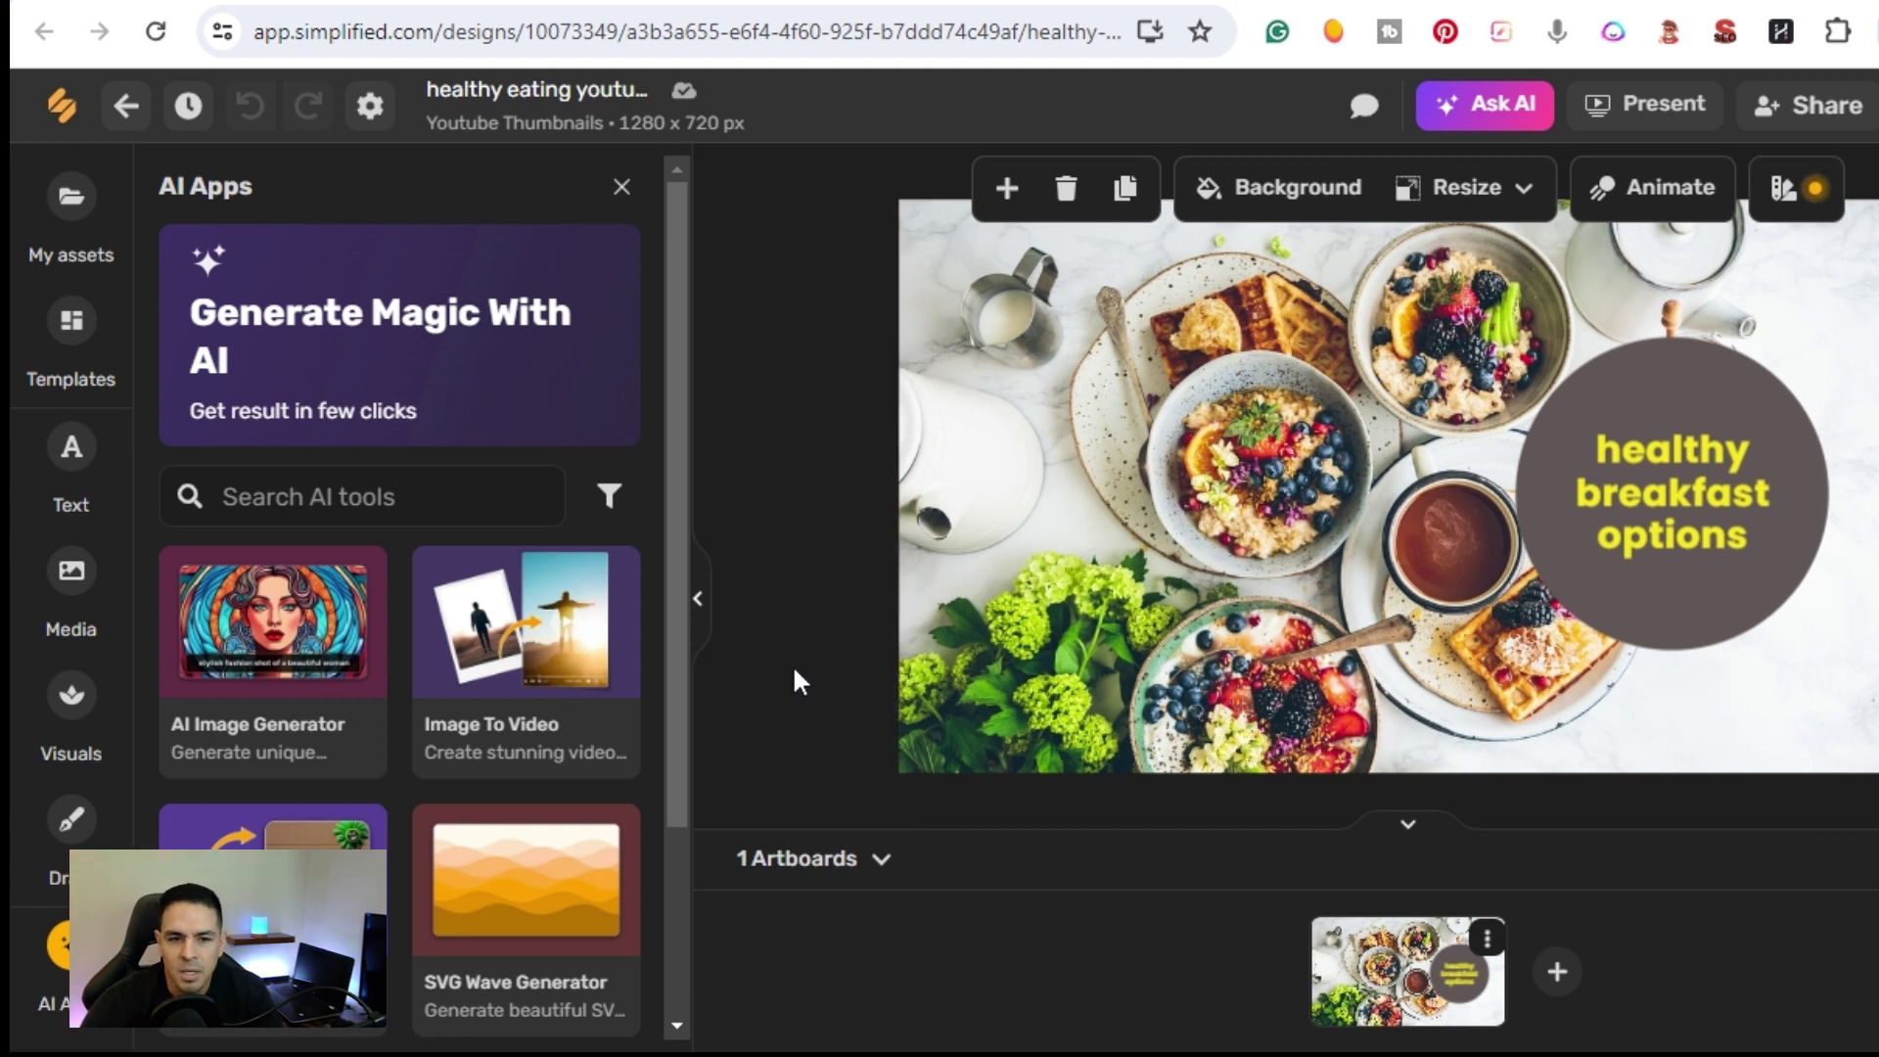
click(111, 119)
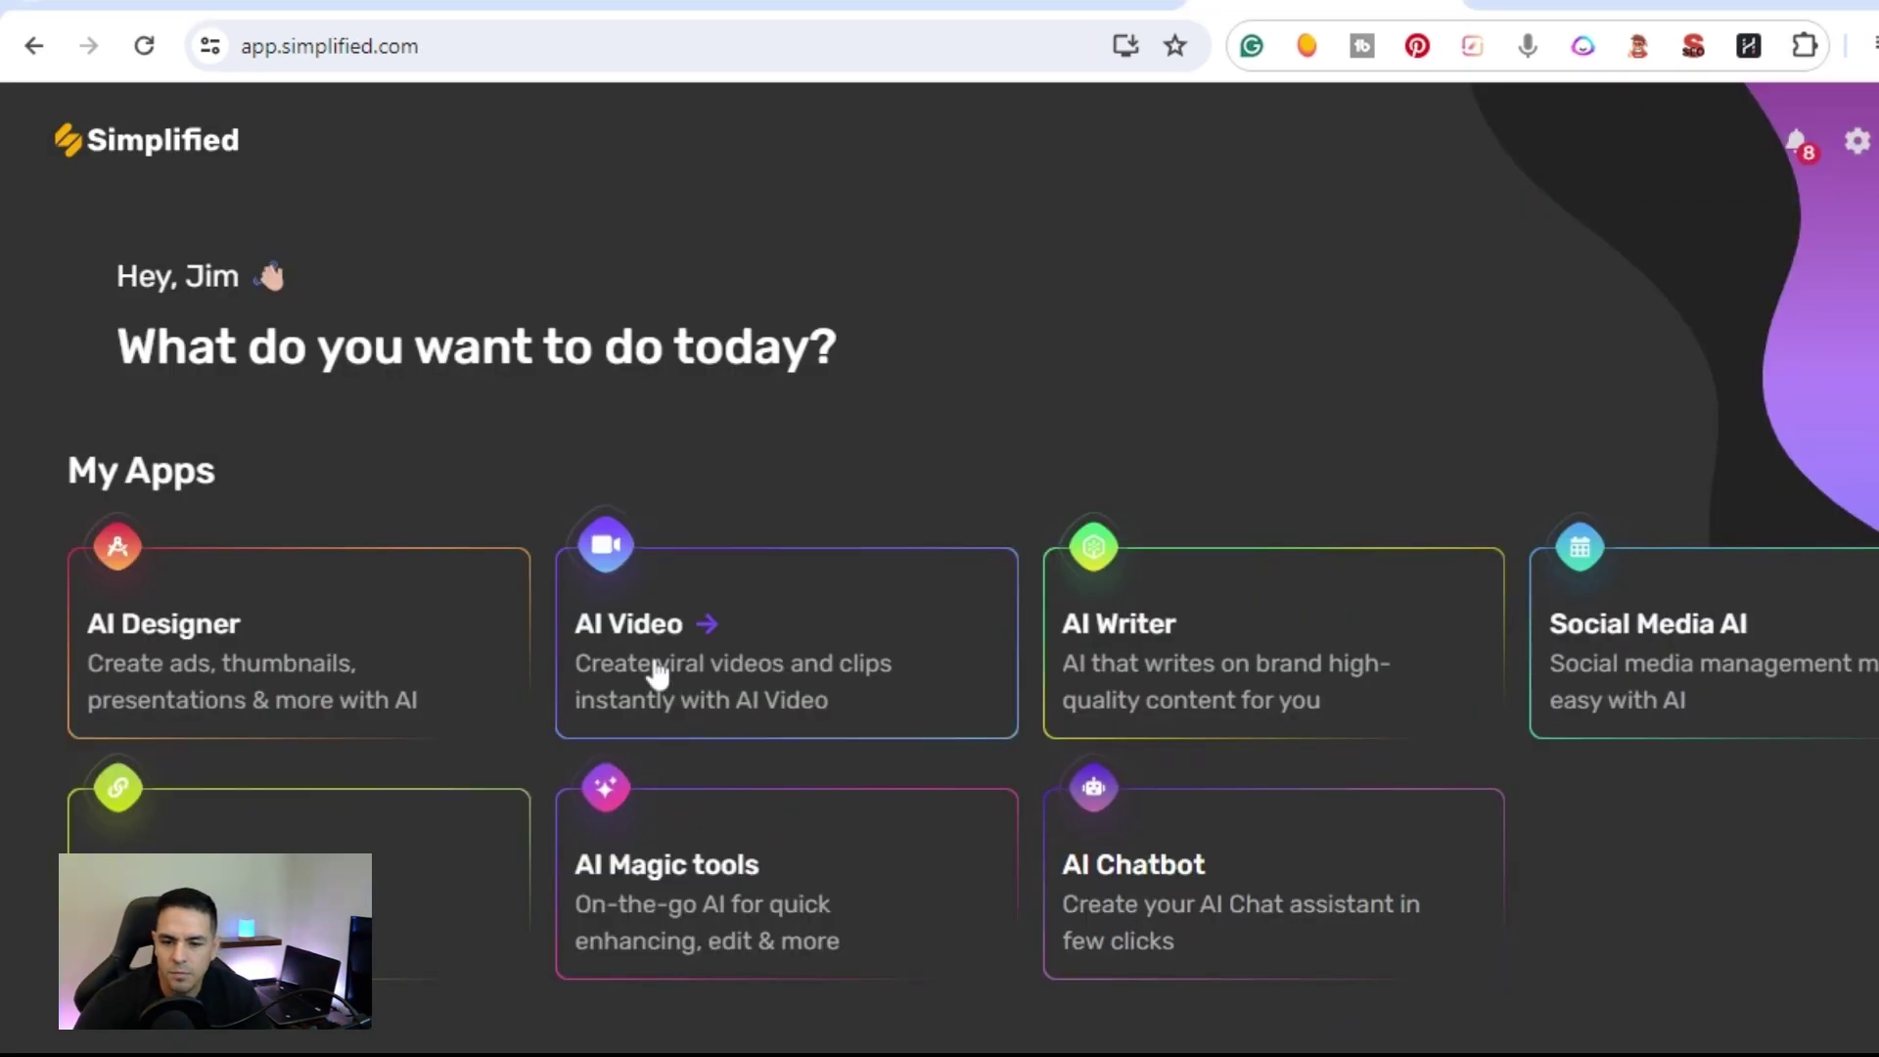
Step: Open AI Video, scroll its dashboard, and open the Free Video Templates library
click(684, 622)
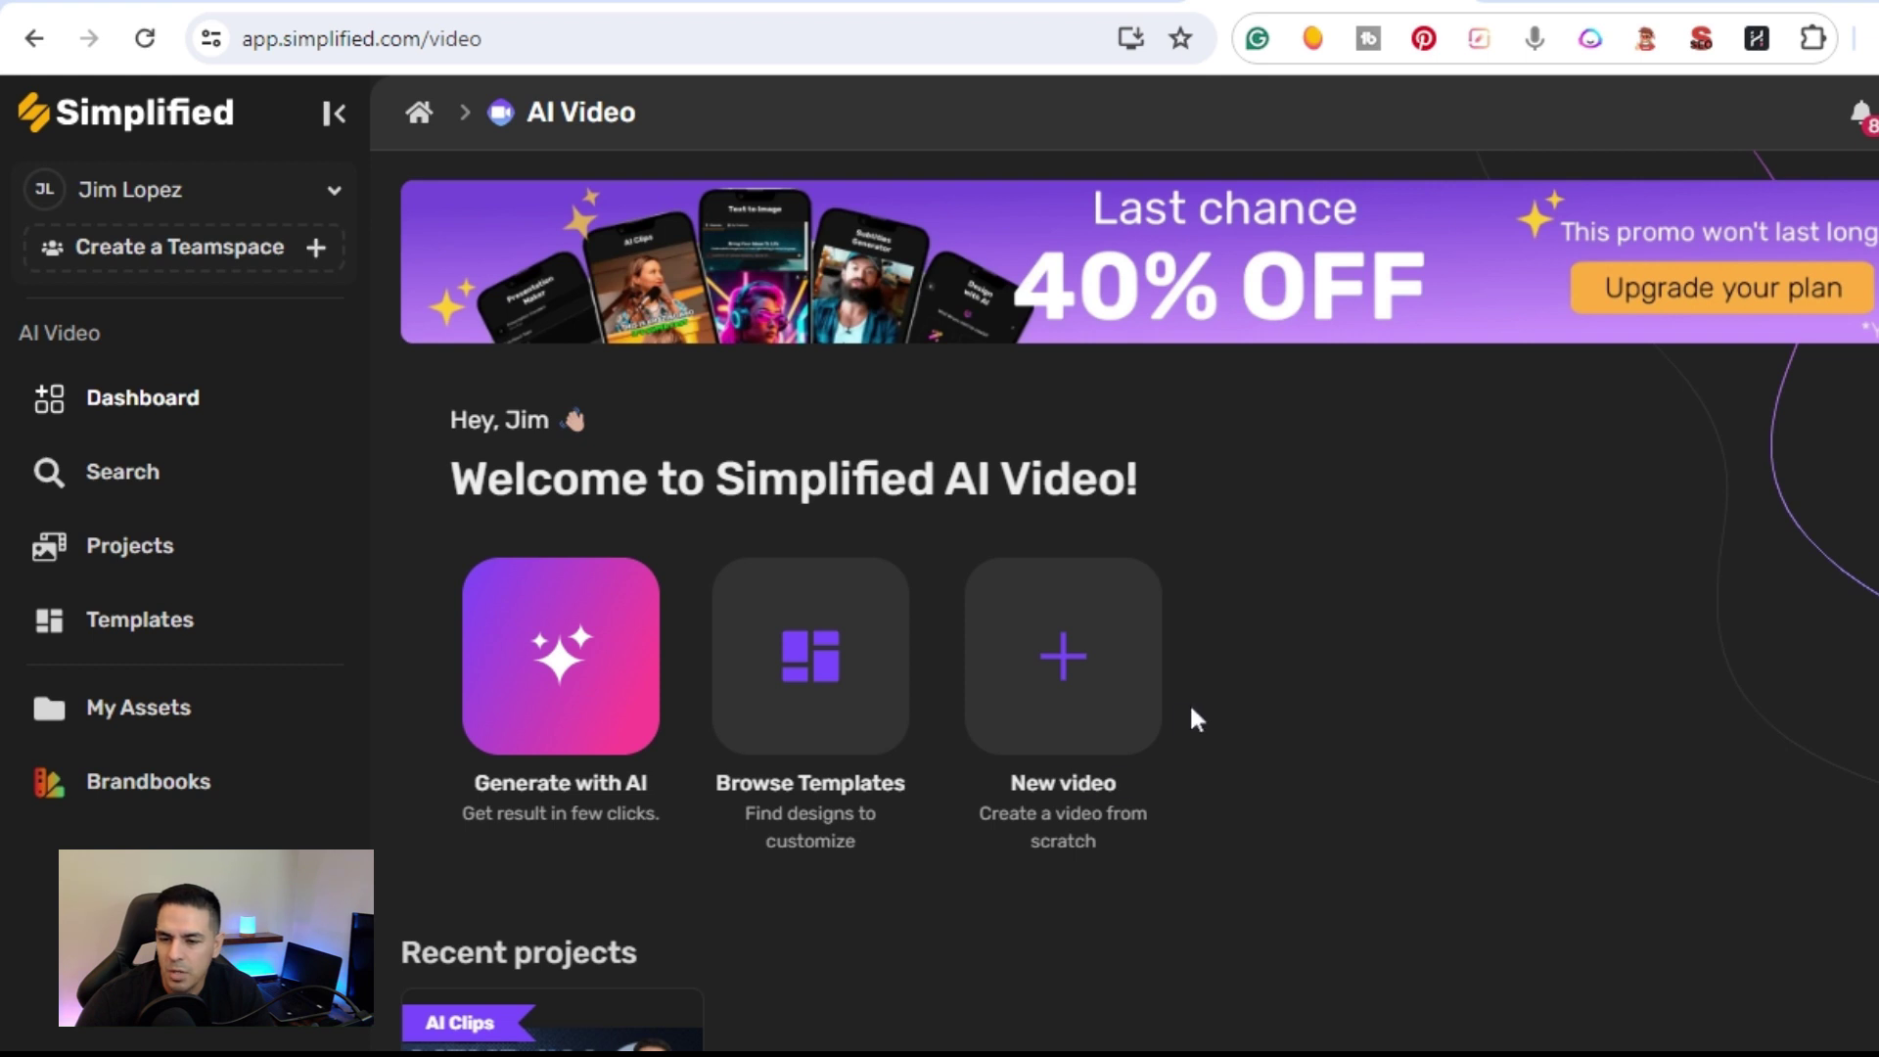
scroll(1194, 717, down, 5)
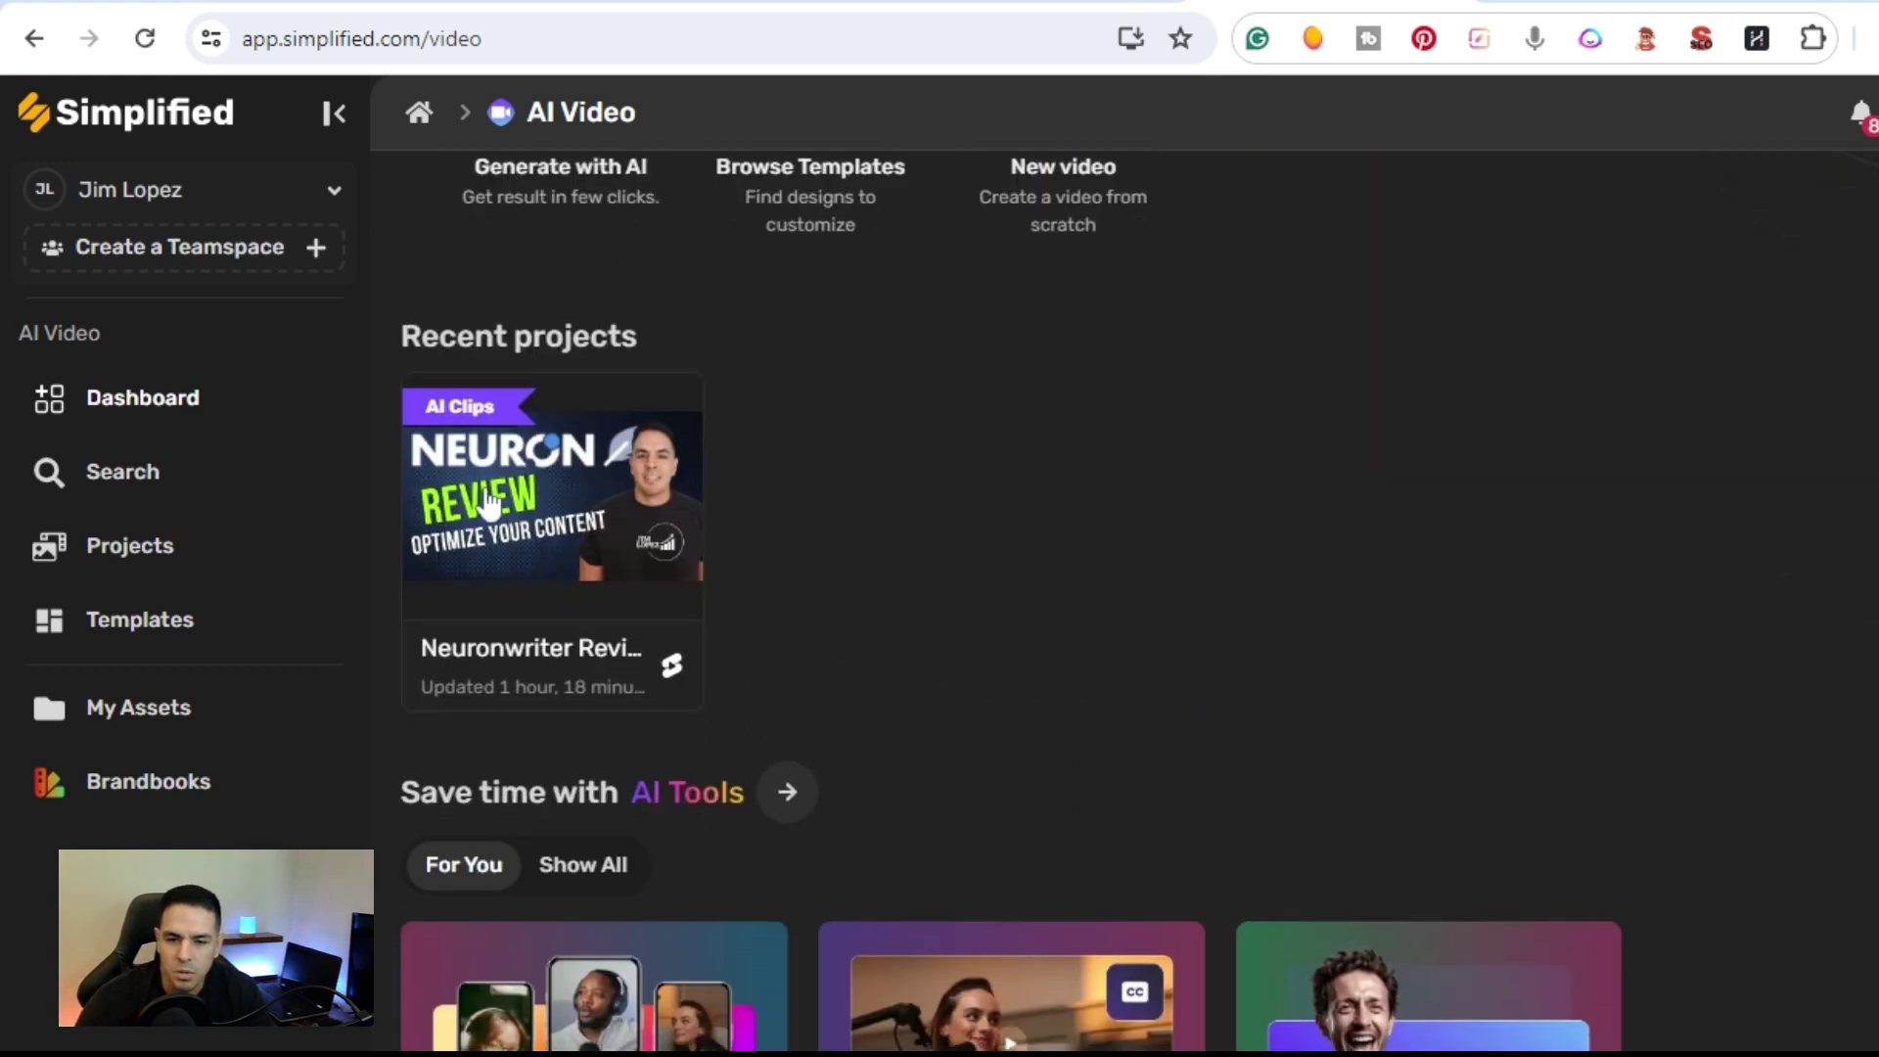
mouse_move(553, 431)
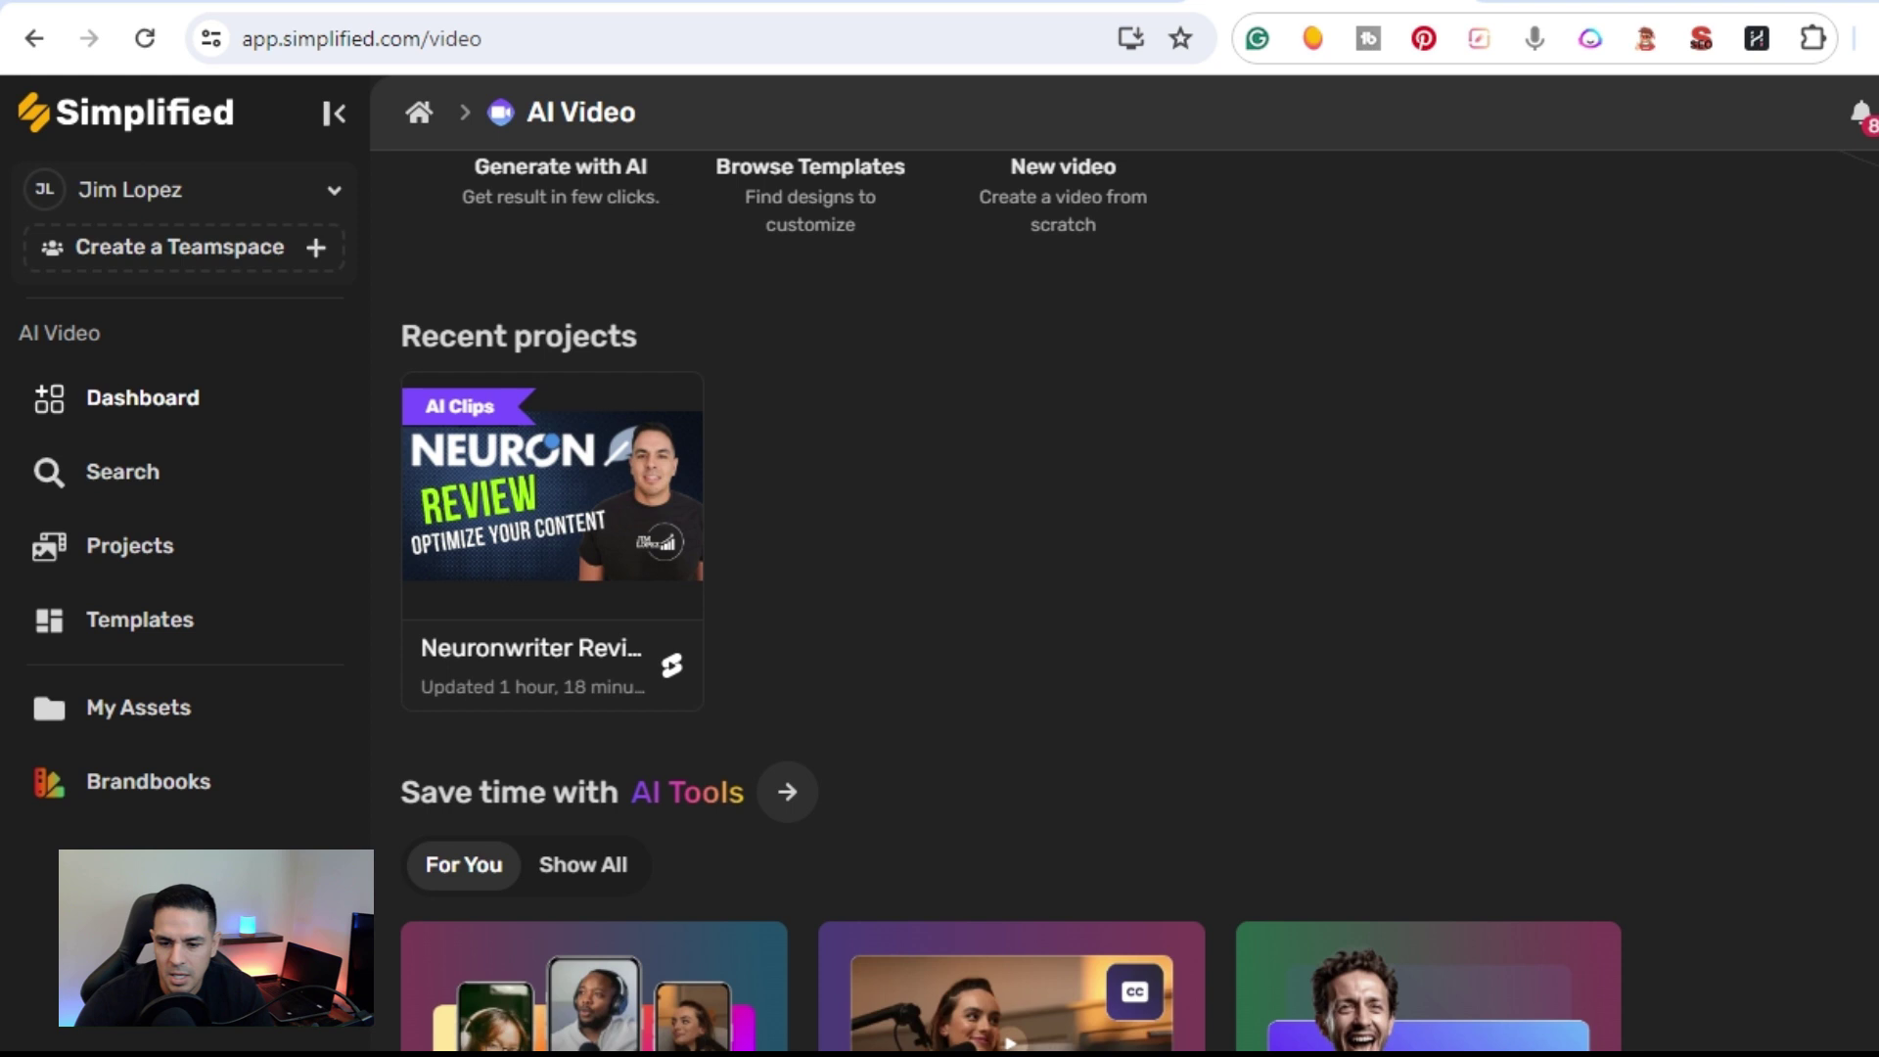
scroll(907, 491, down, 5)
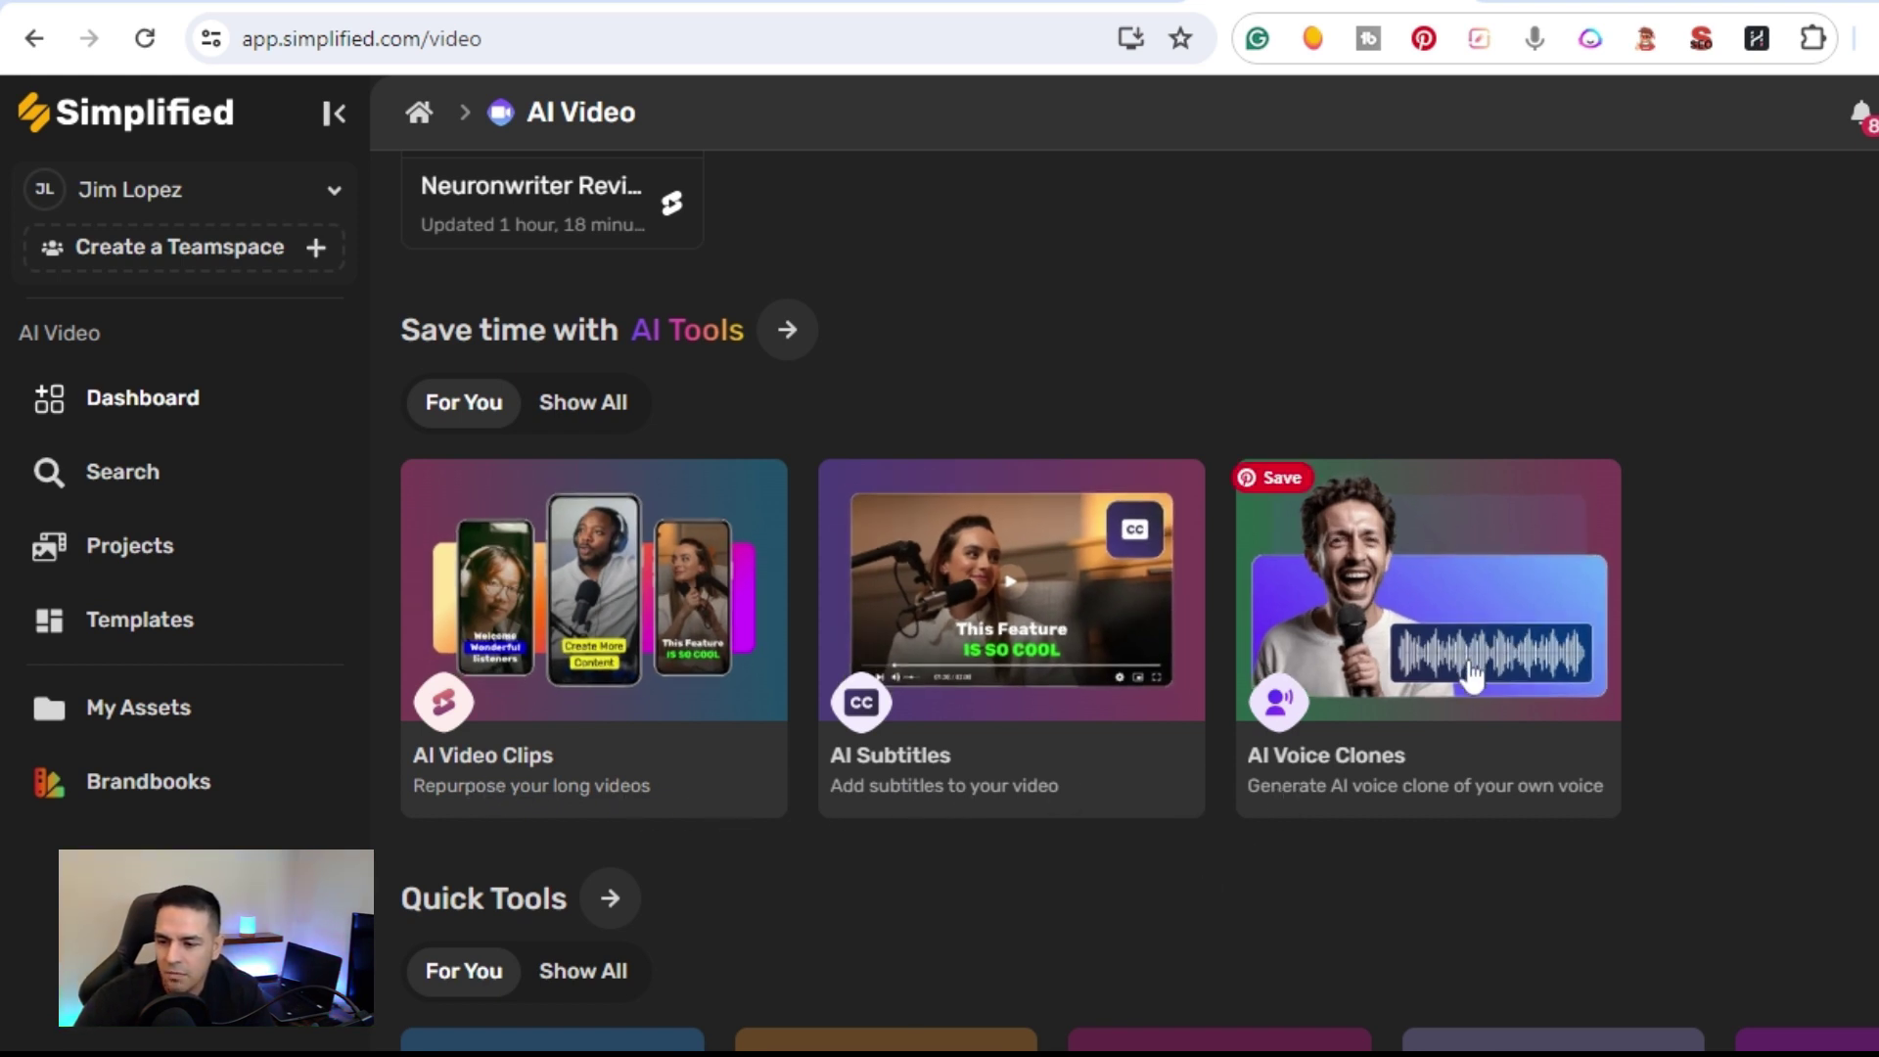
scroll(1668, 679, down, 5)
scroll(1654, 680, down, 3)
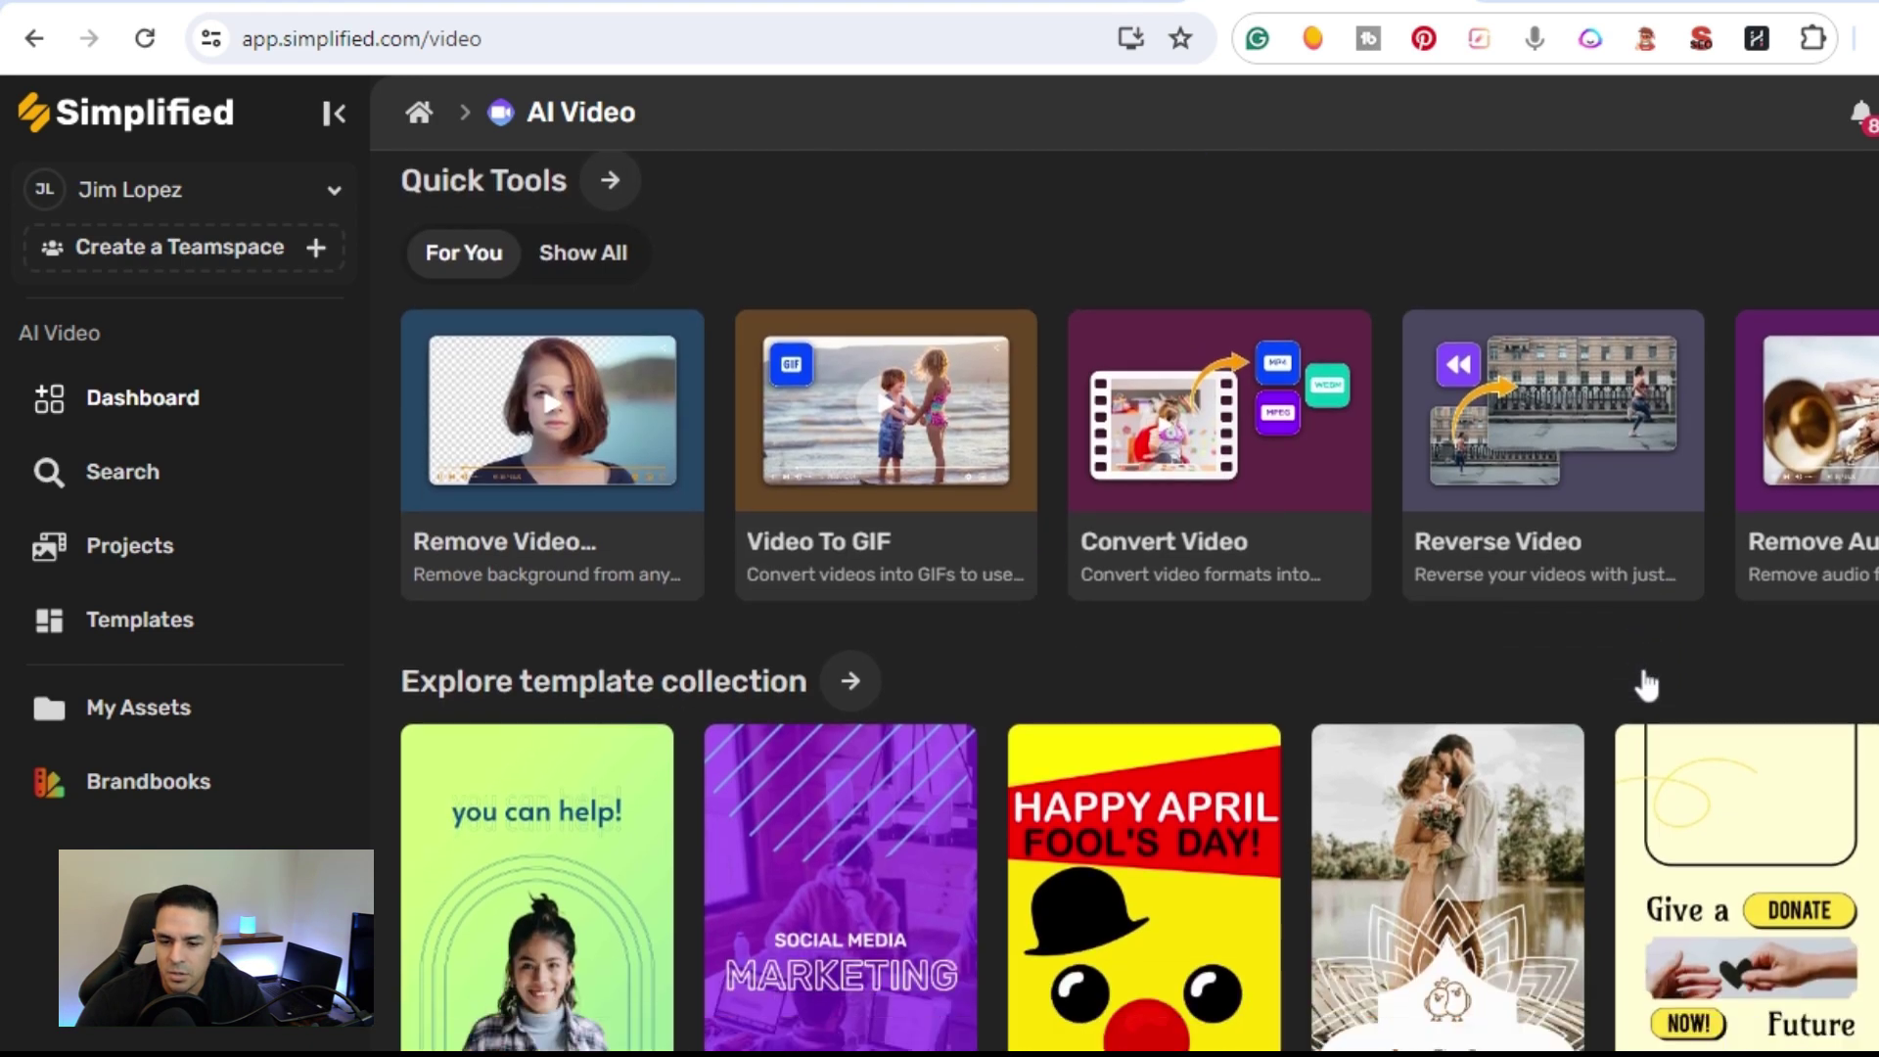
scroll(615, 606, down, 3)
scroll(614, 607, down, 2)
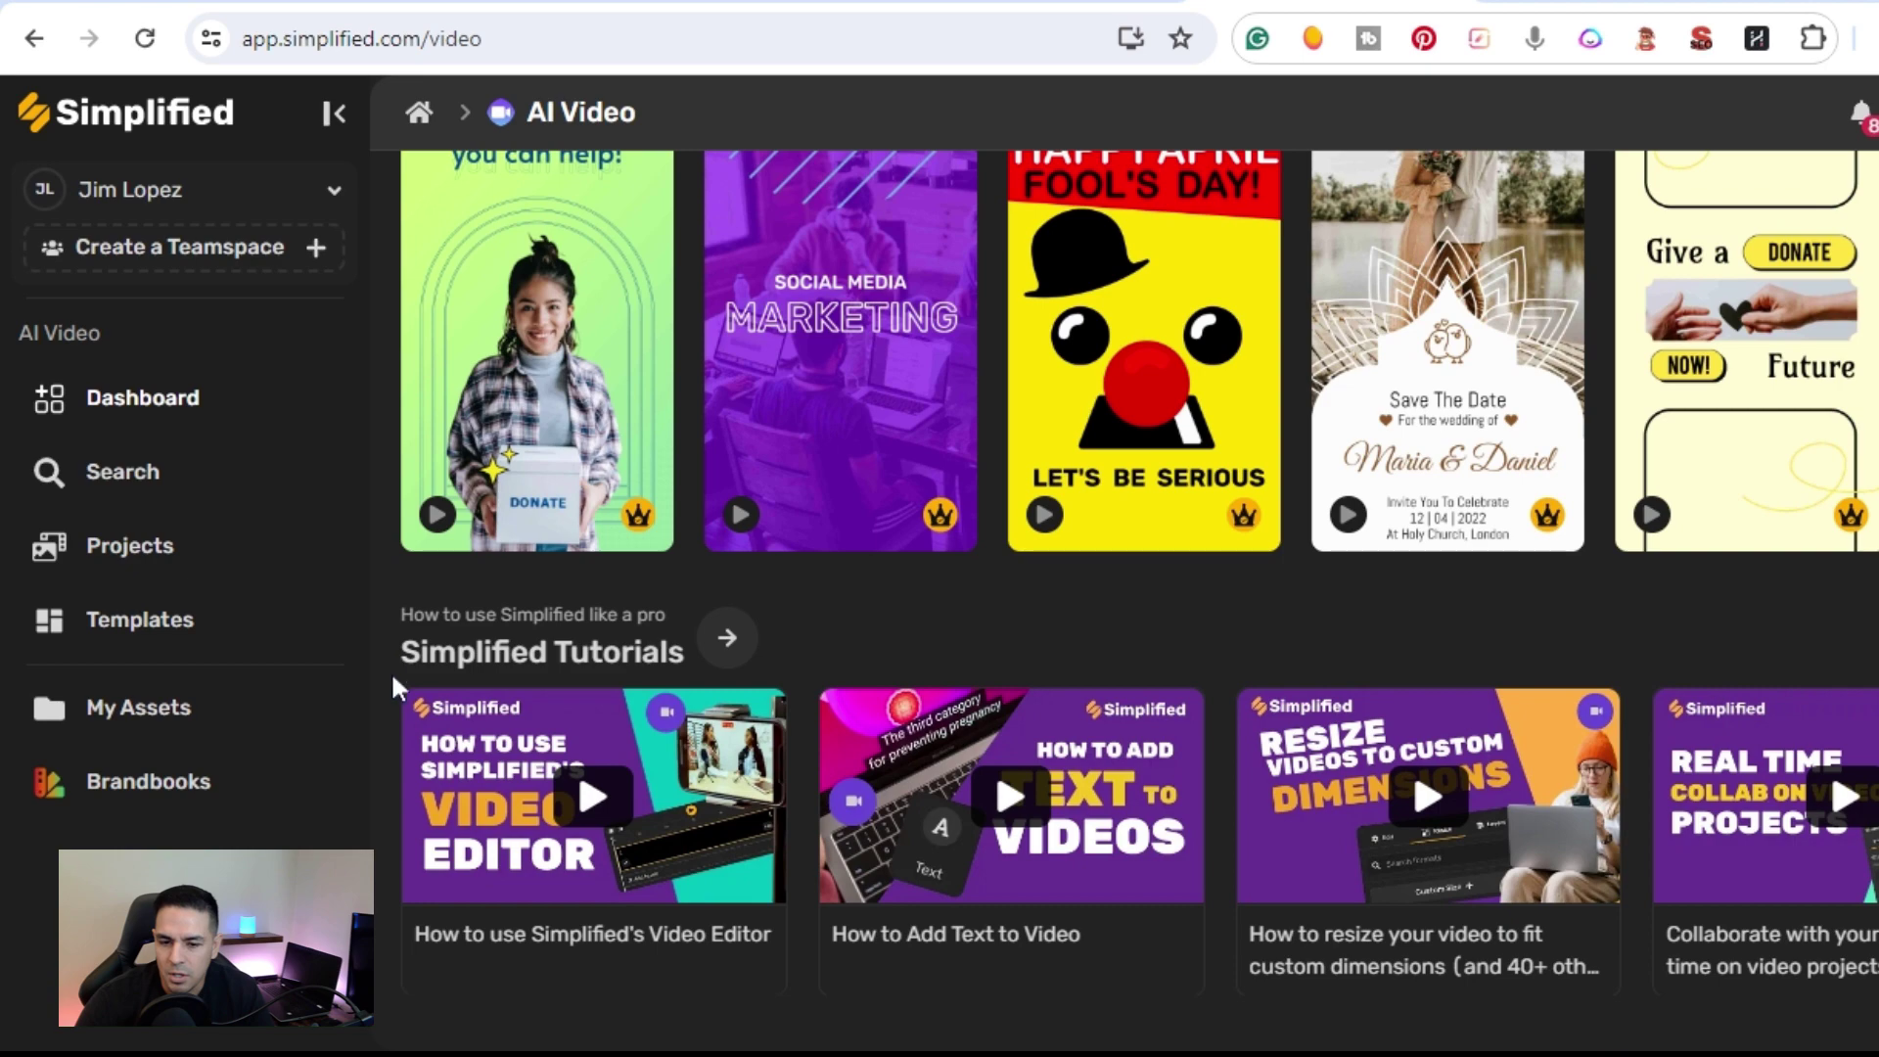
scroll(783, 827, up, 15)
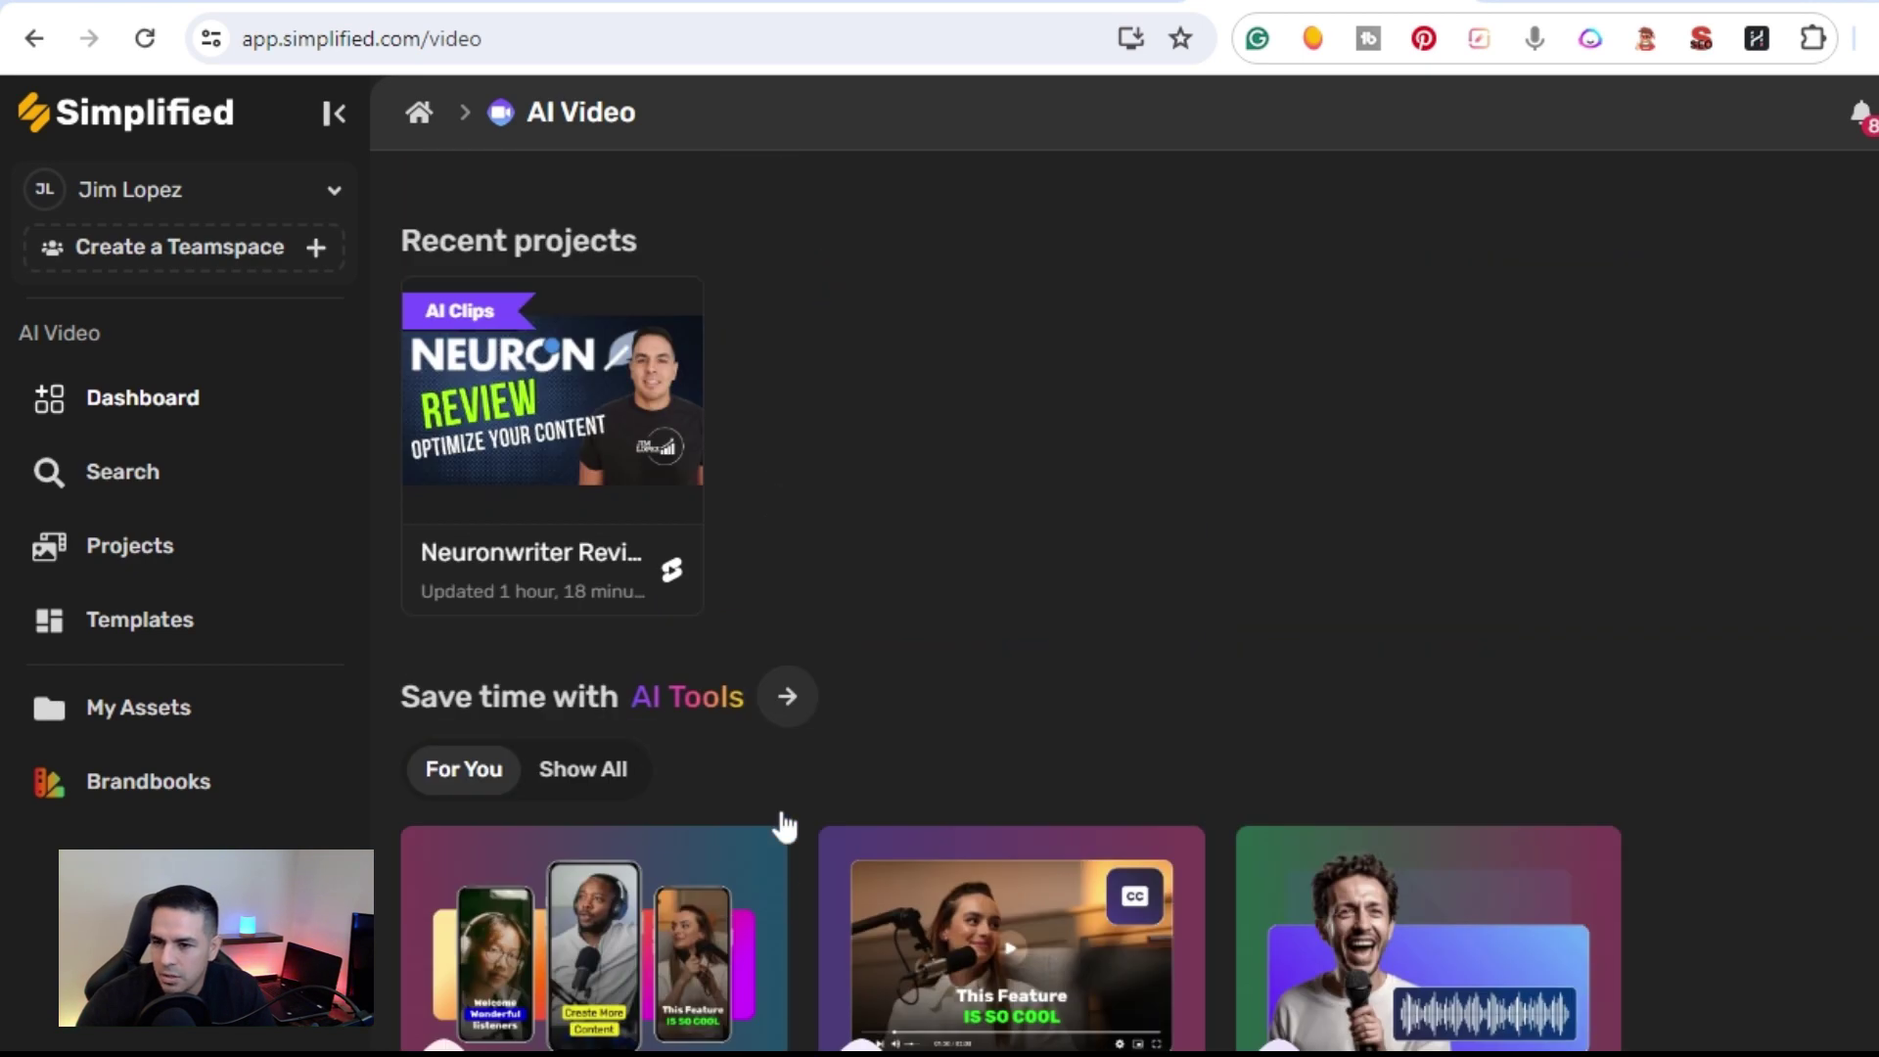
click(805, 697)
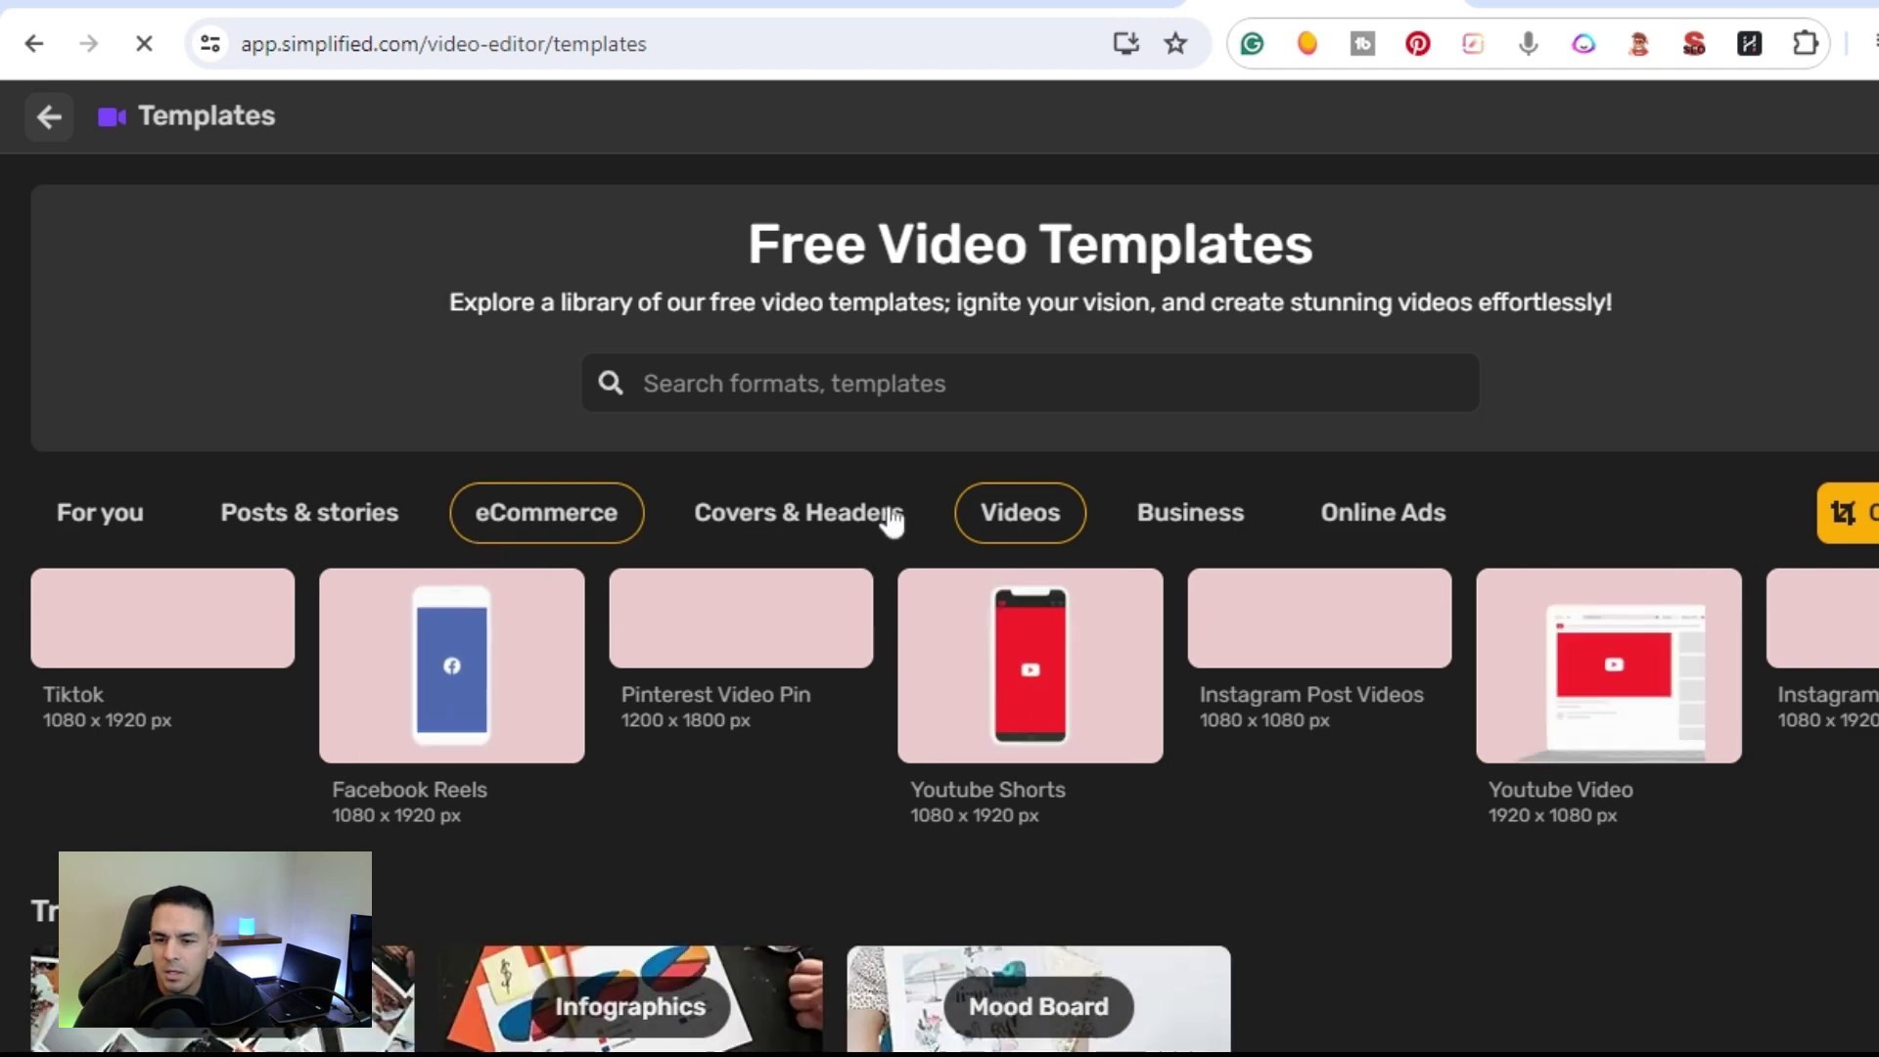
Step: Scroll the Free Video Templates rows, then switch to the Neuronwriter Review AI Video Clips tab
scroll(891, 516, down, 9)
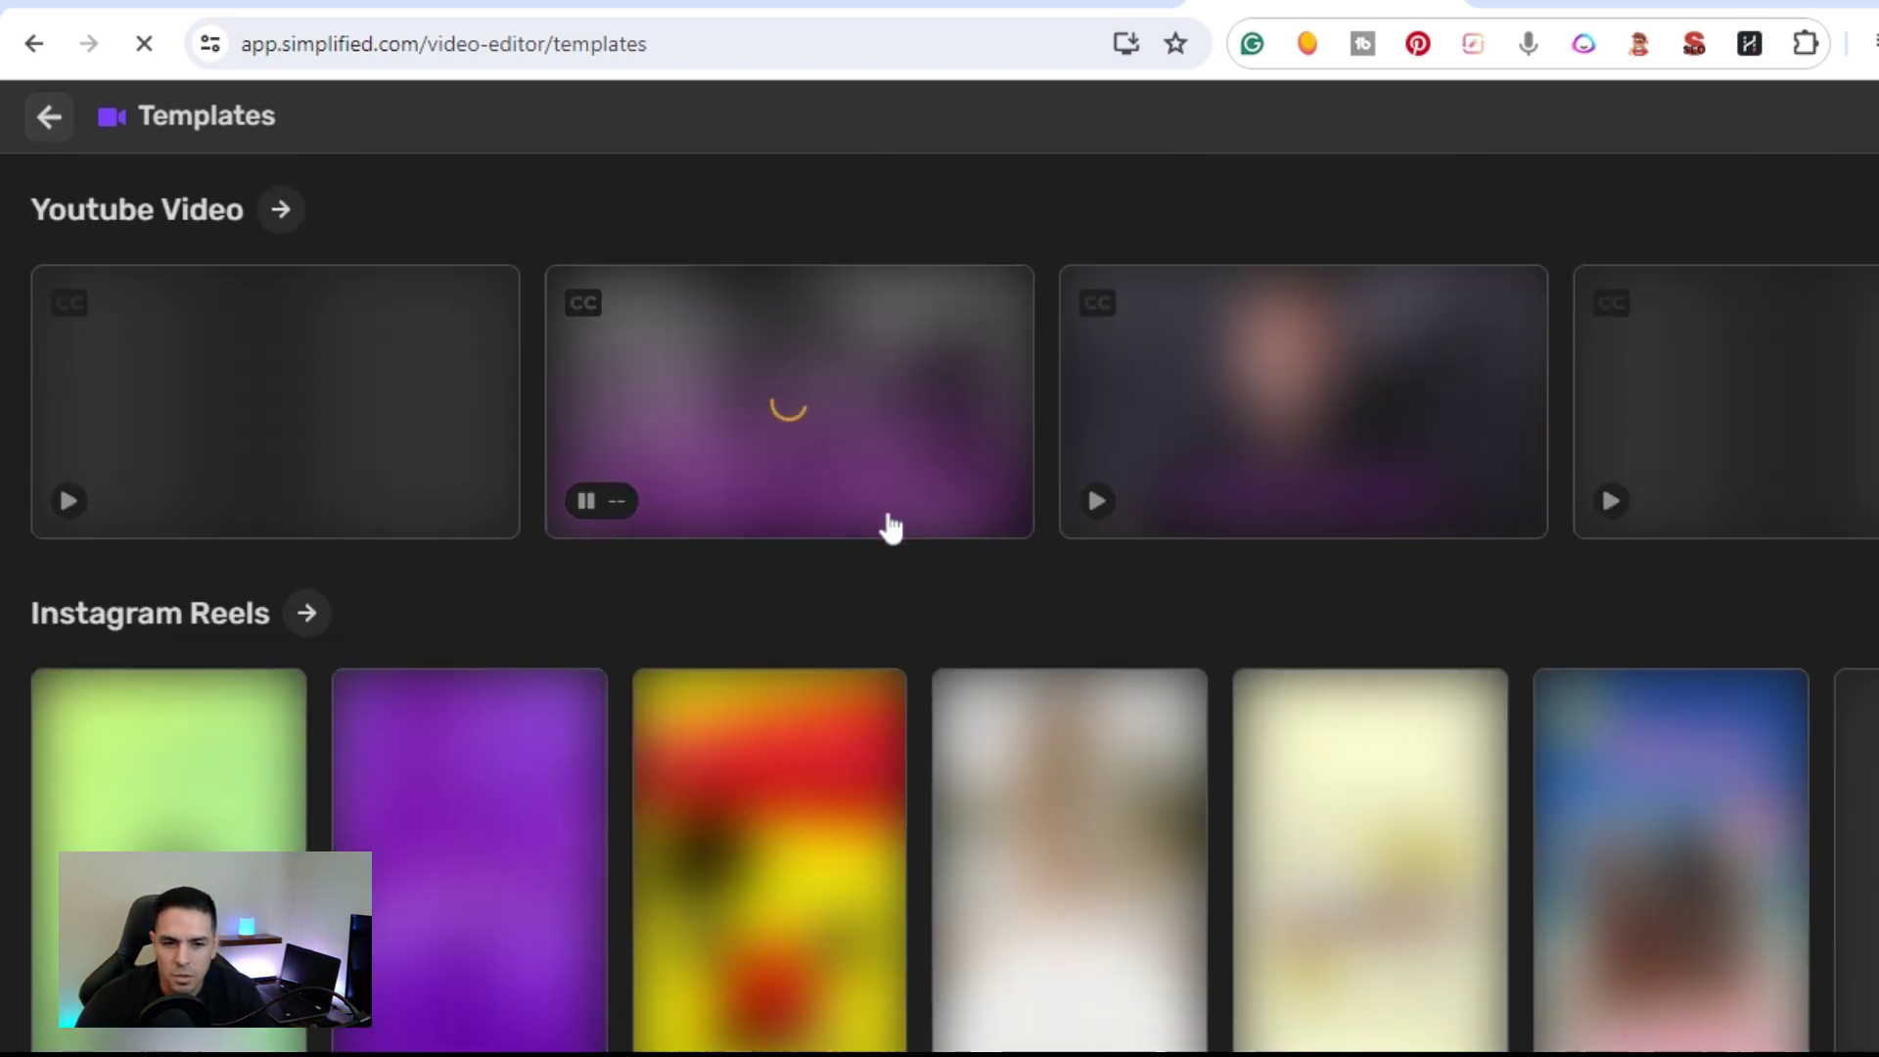
scroll(101, 361, up, 2)
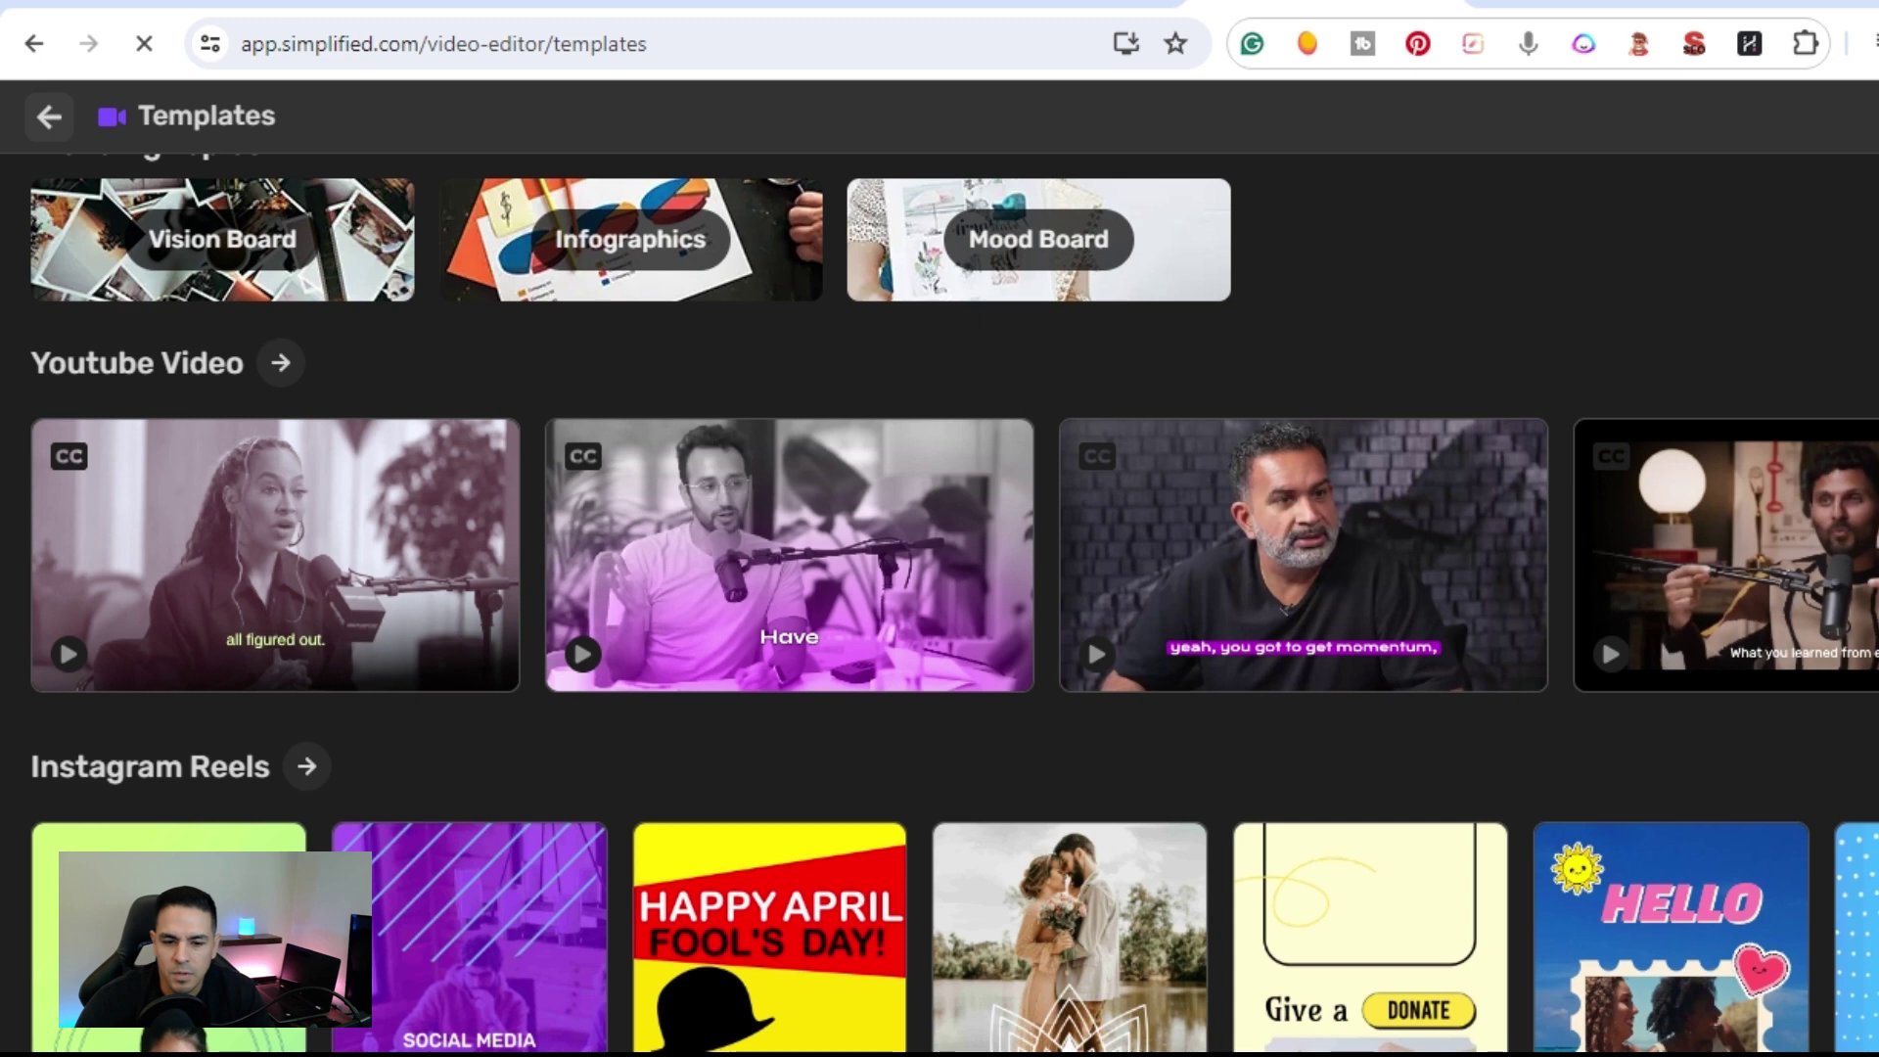
scroll(544, 695, down, 8)
scroll(544, 693, down, 16)
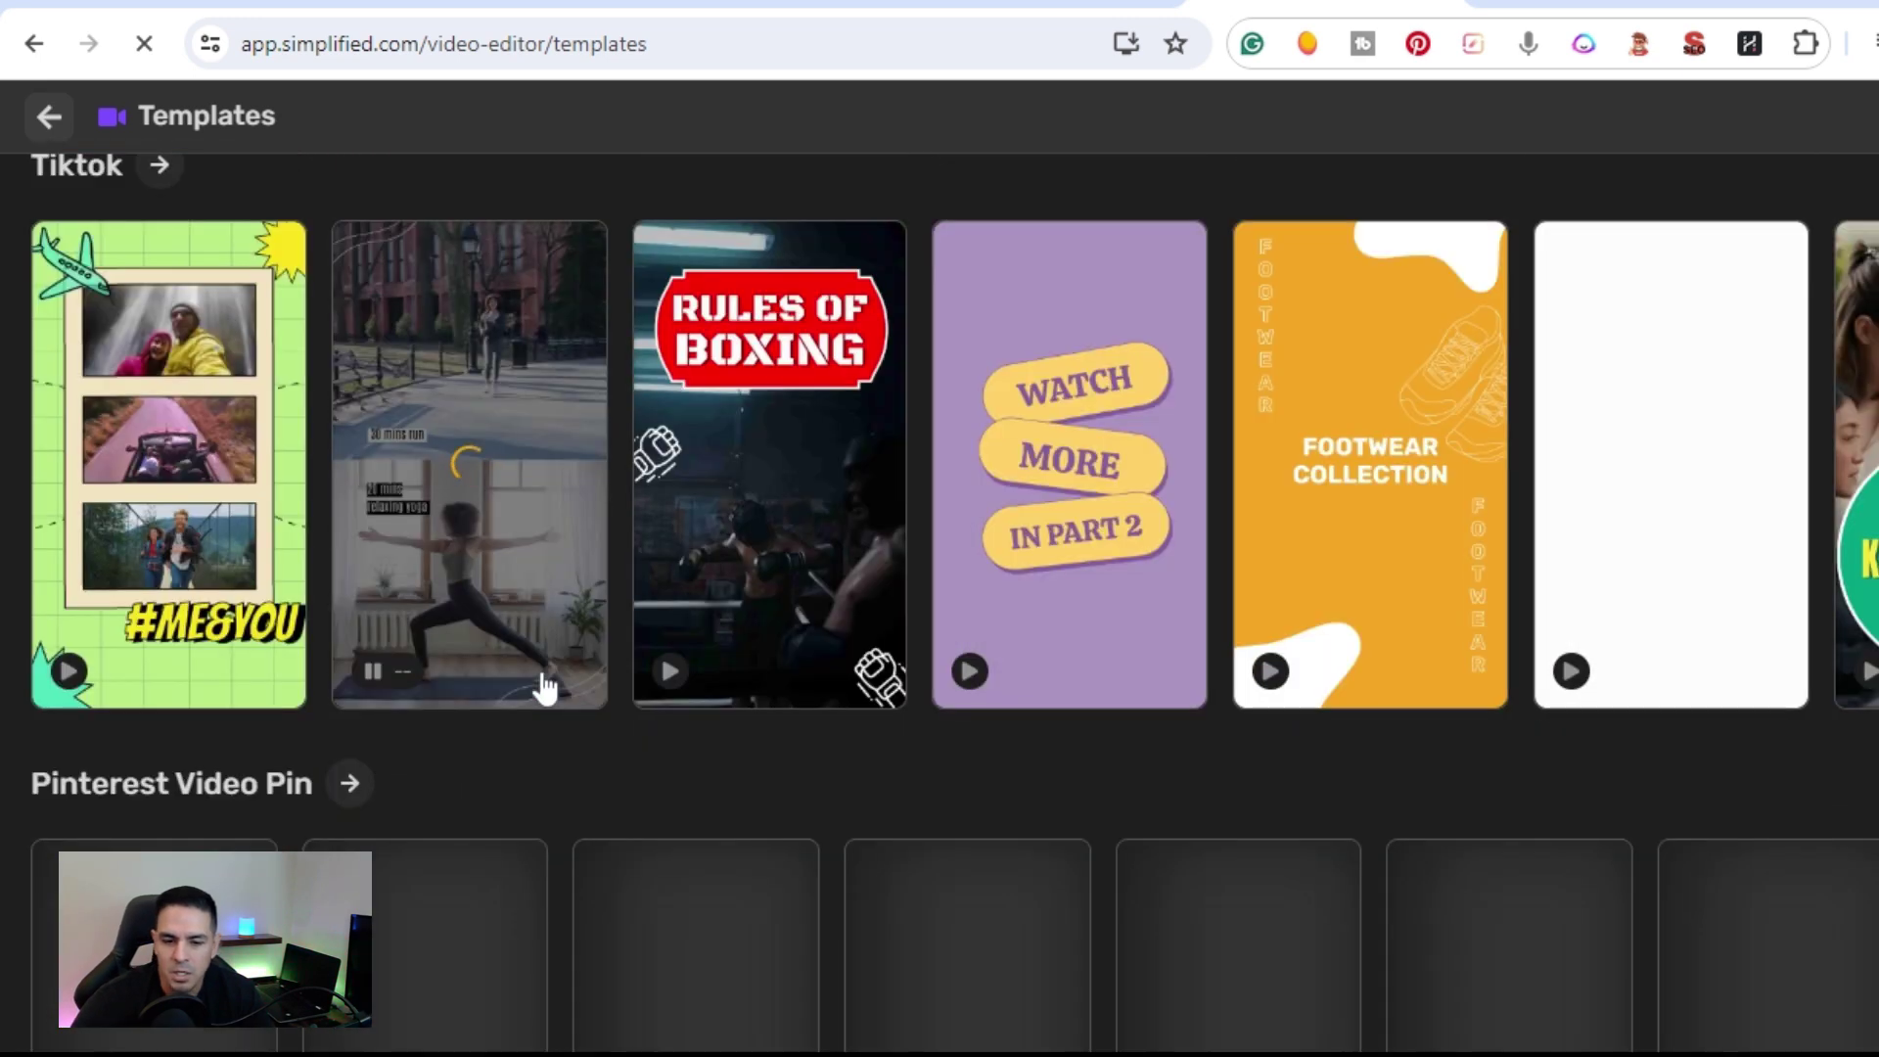
scroll(149, 773, down, 2)
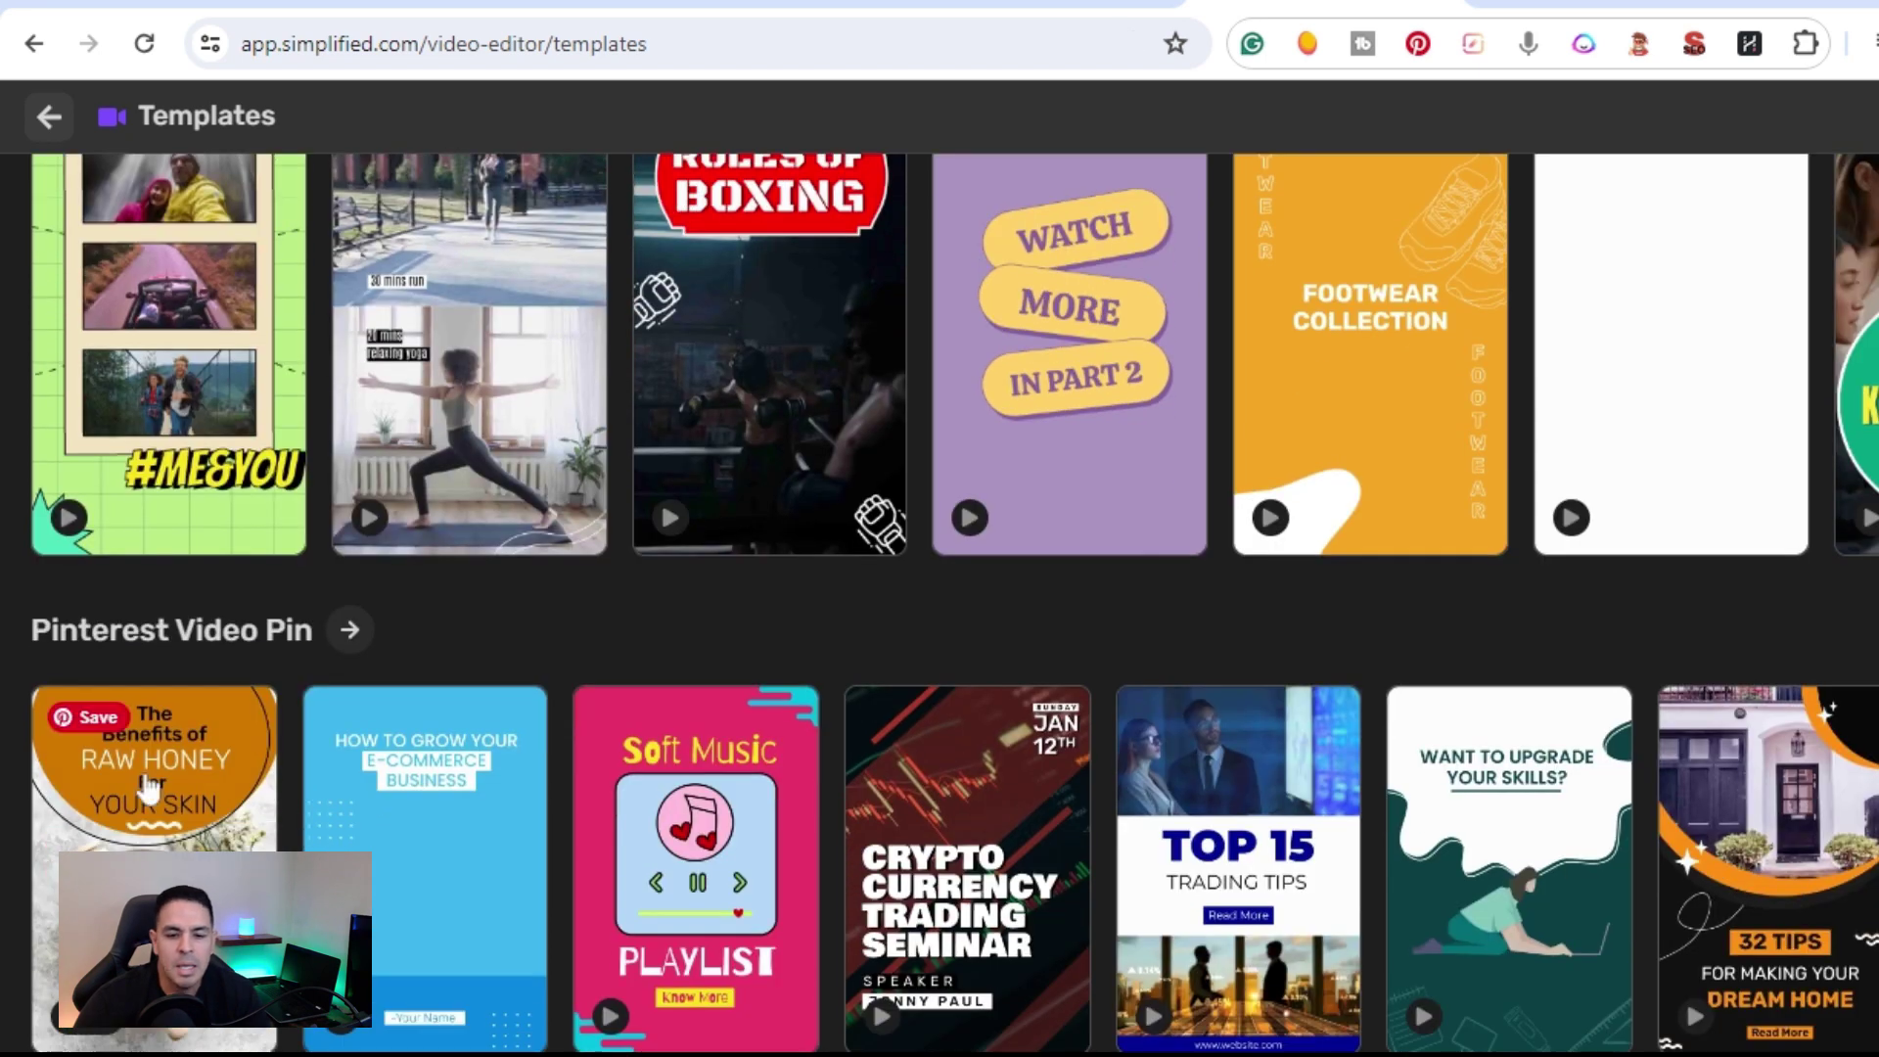
scroll(149, 768, down, 6)
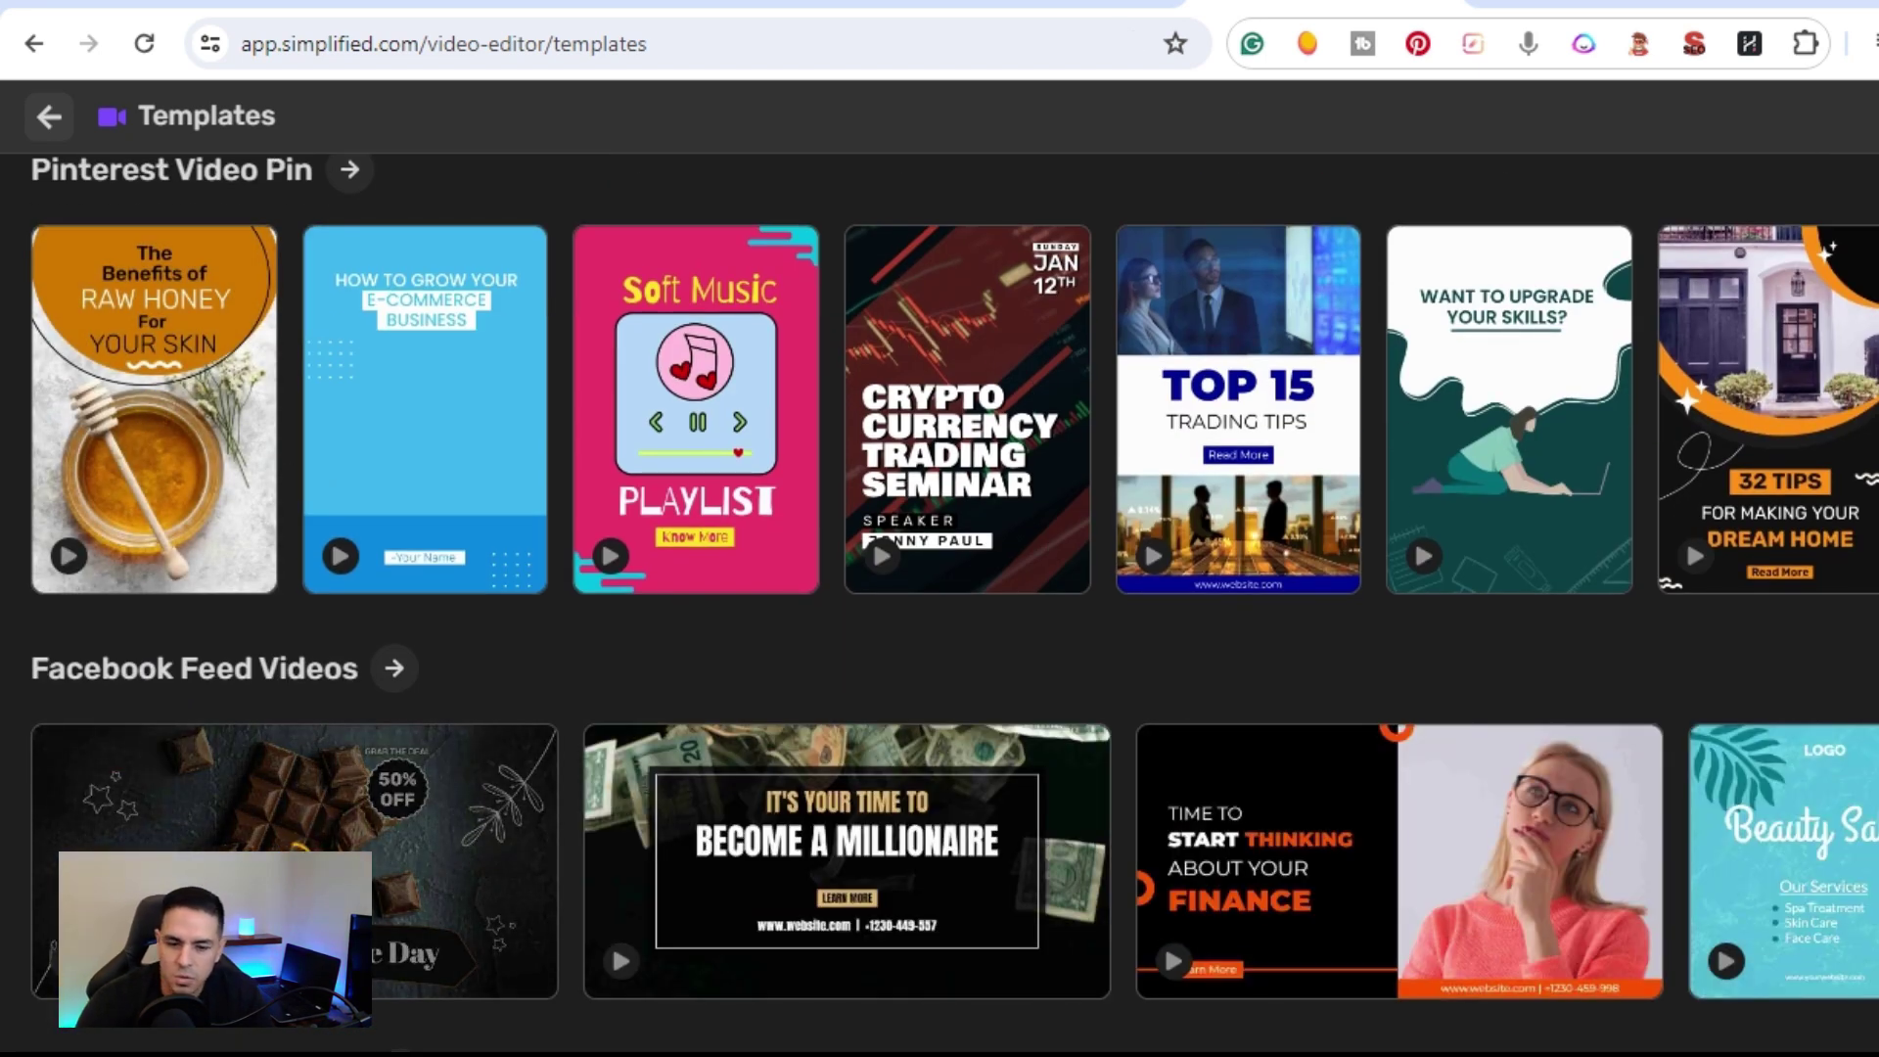
scroll(157, 749, up, 15)
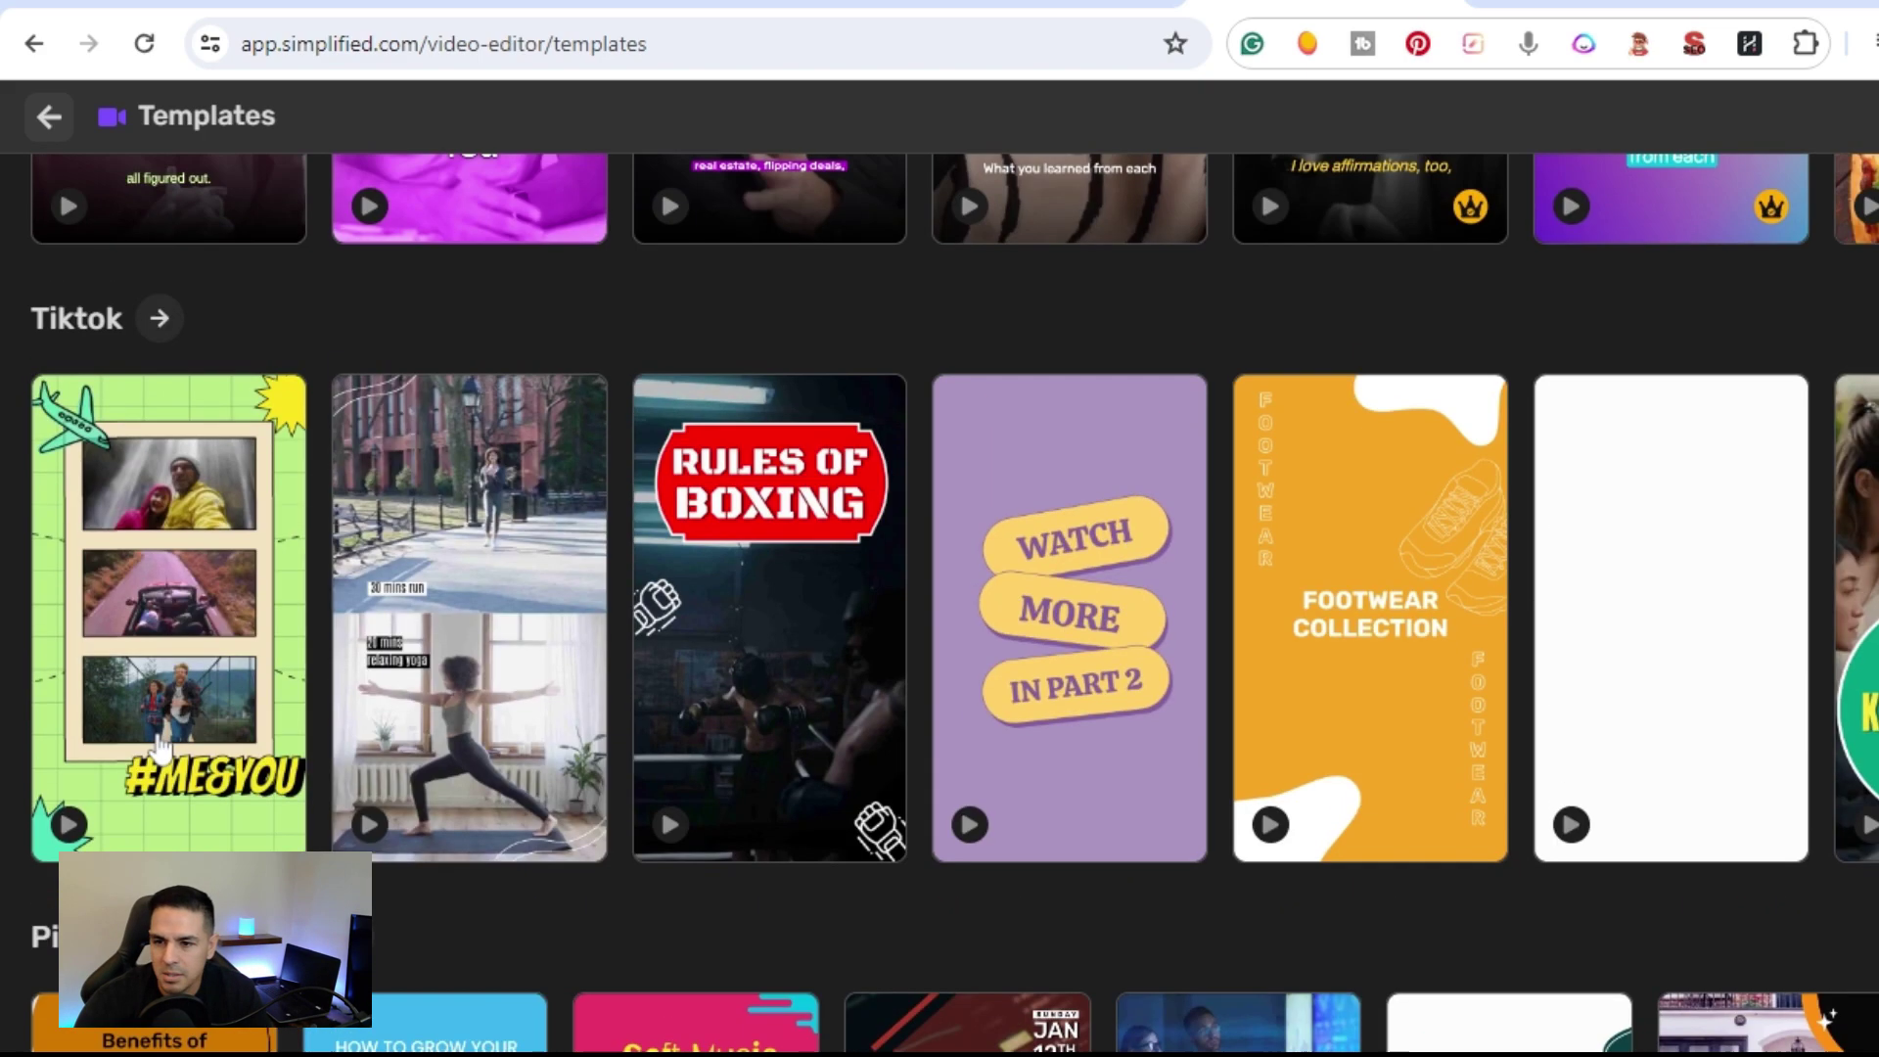
scroll(159, 749, up, 2)
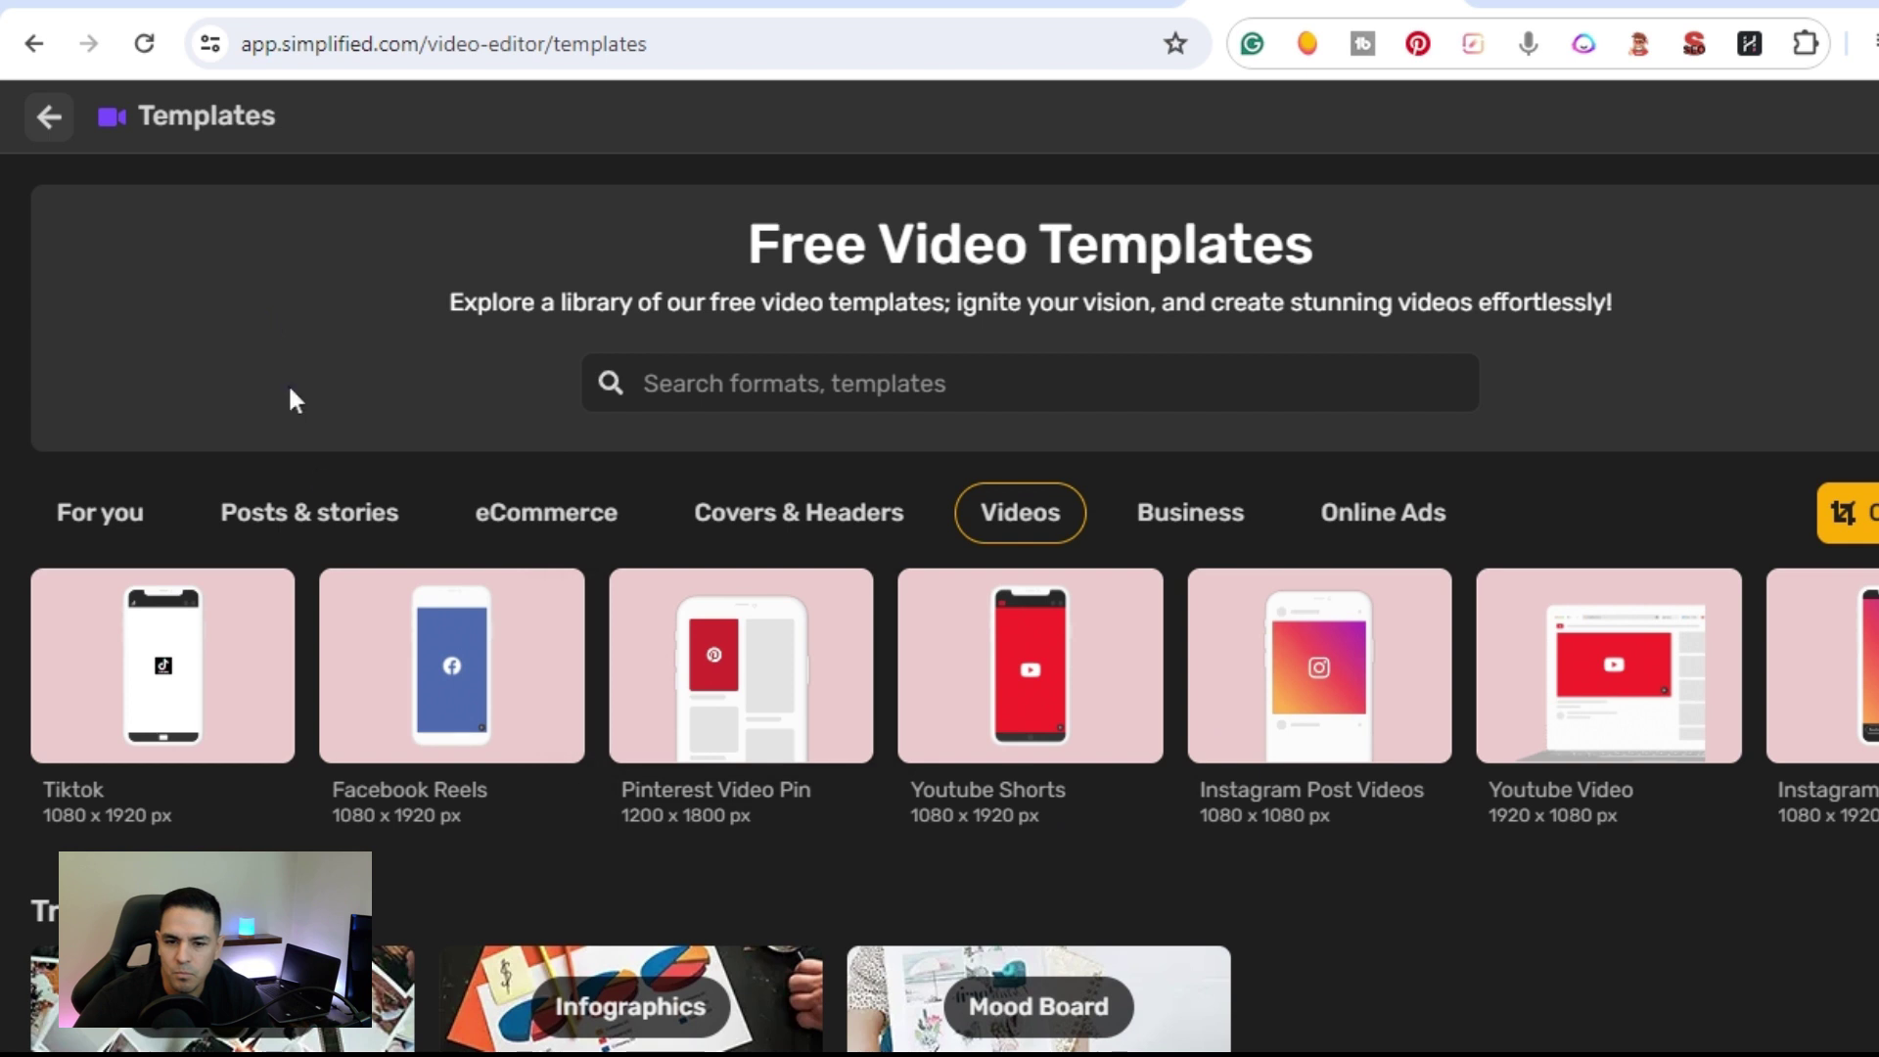
click(1608, 3)
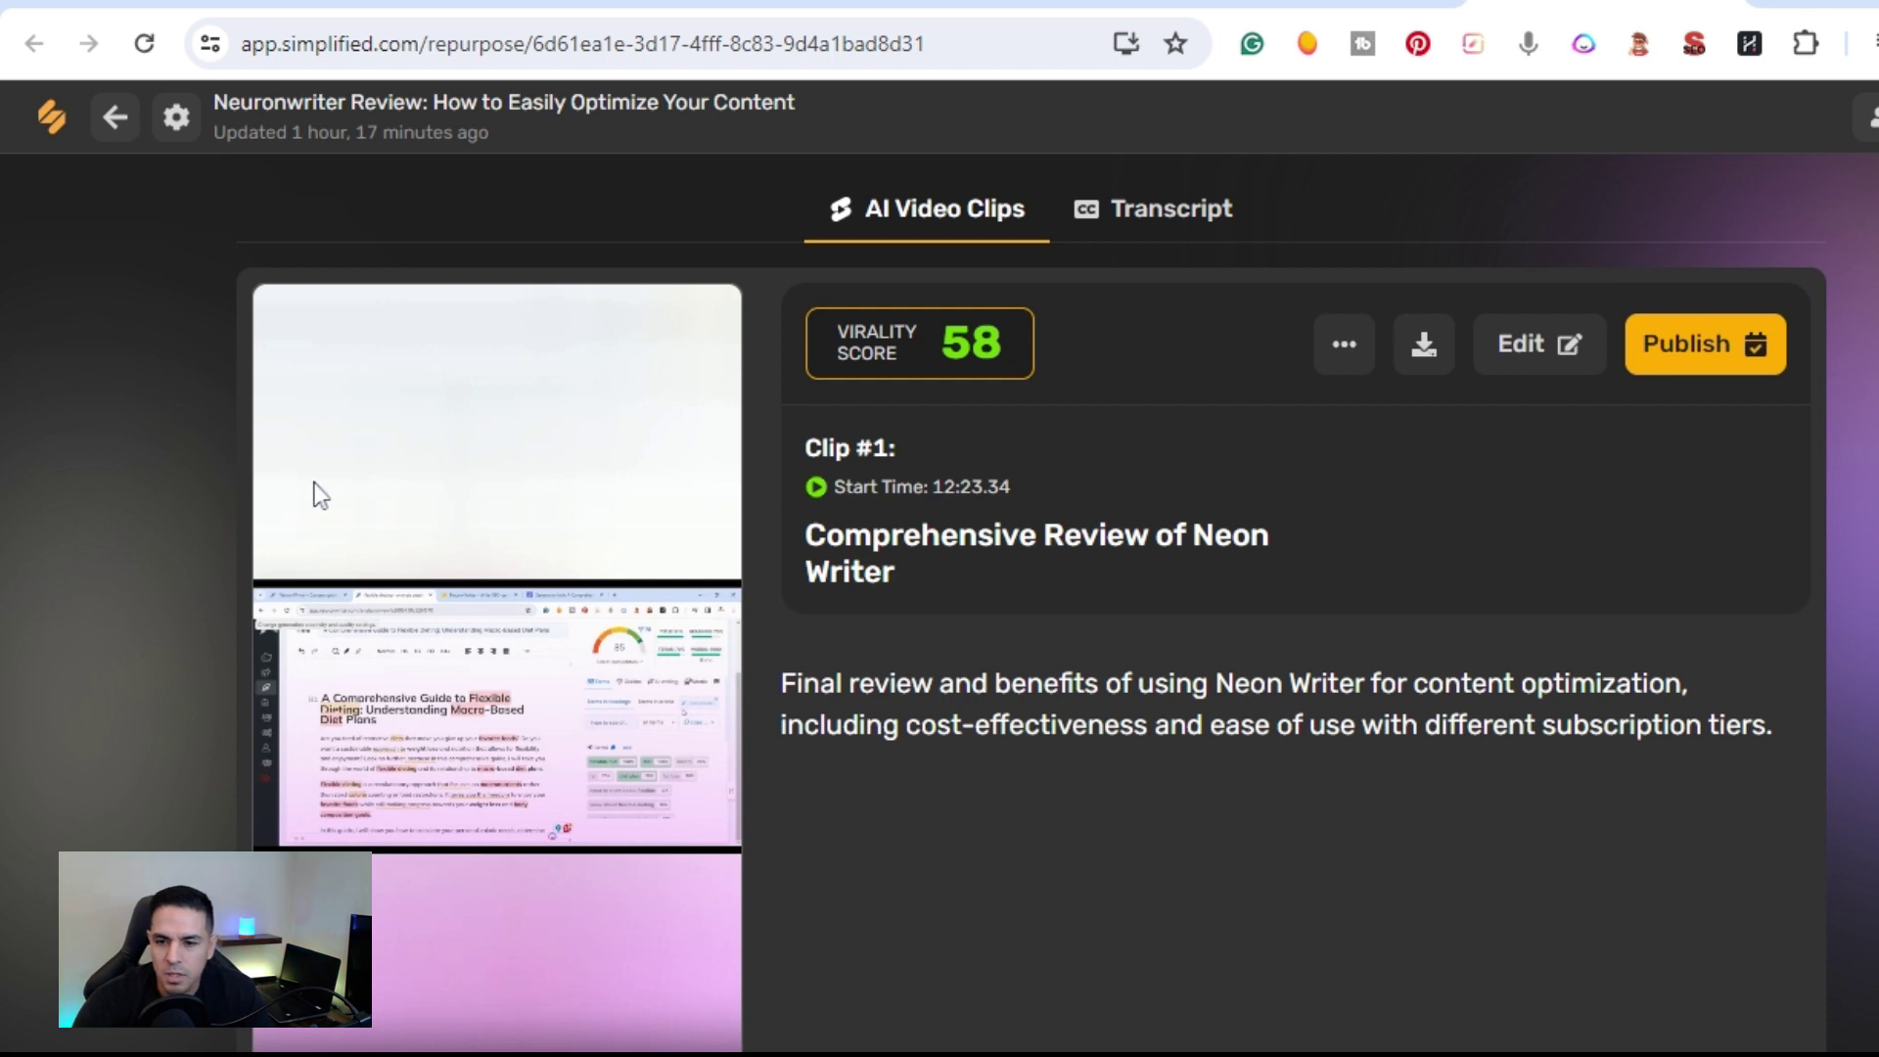
Step: Scroll down the Neuronwriter Review project's AI Video Clips list
scroll(1153, 683, down, 2)
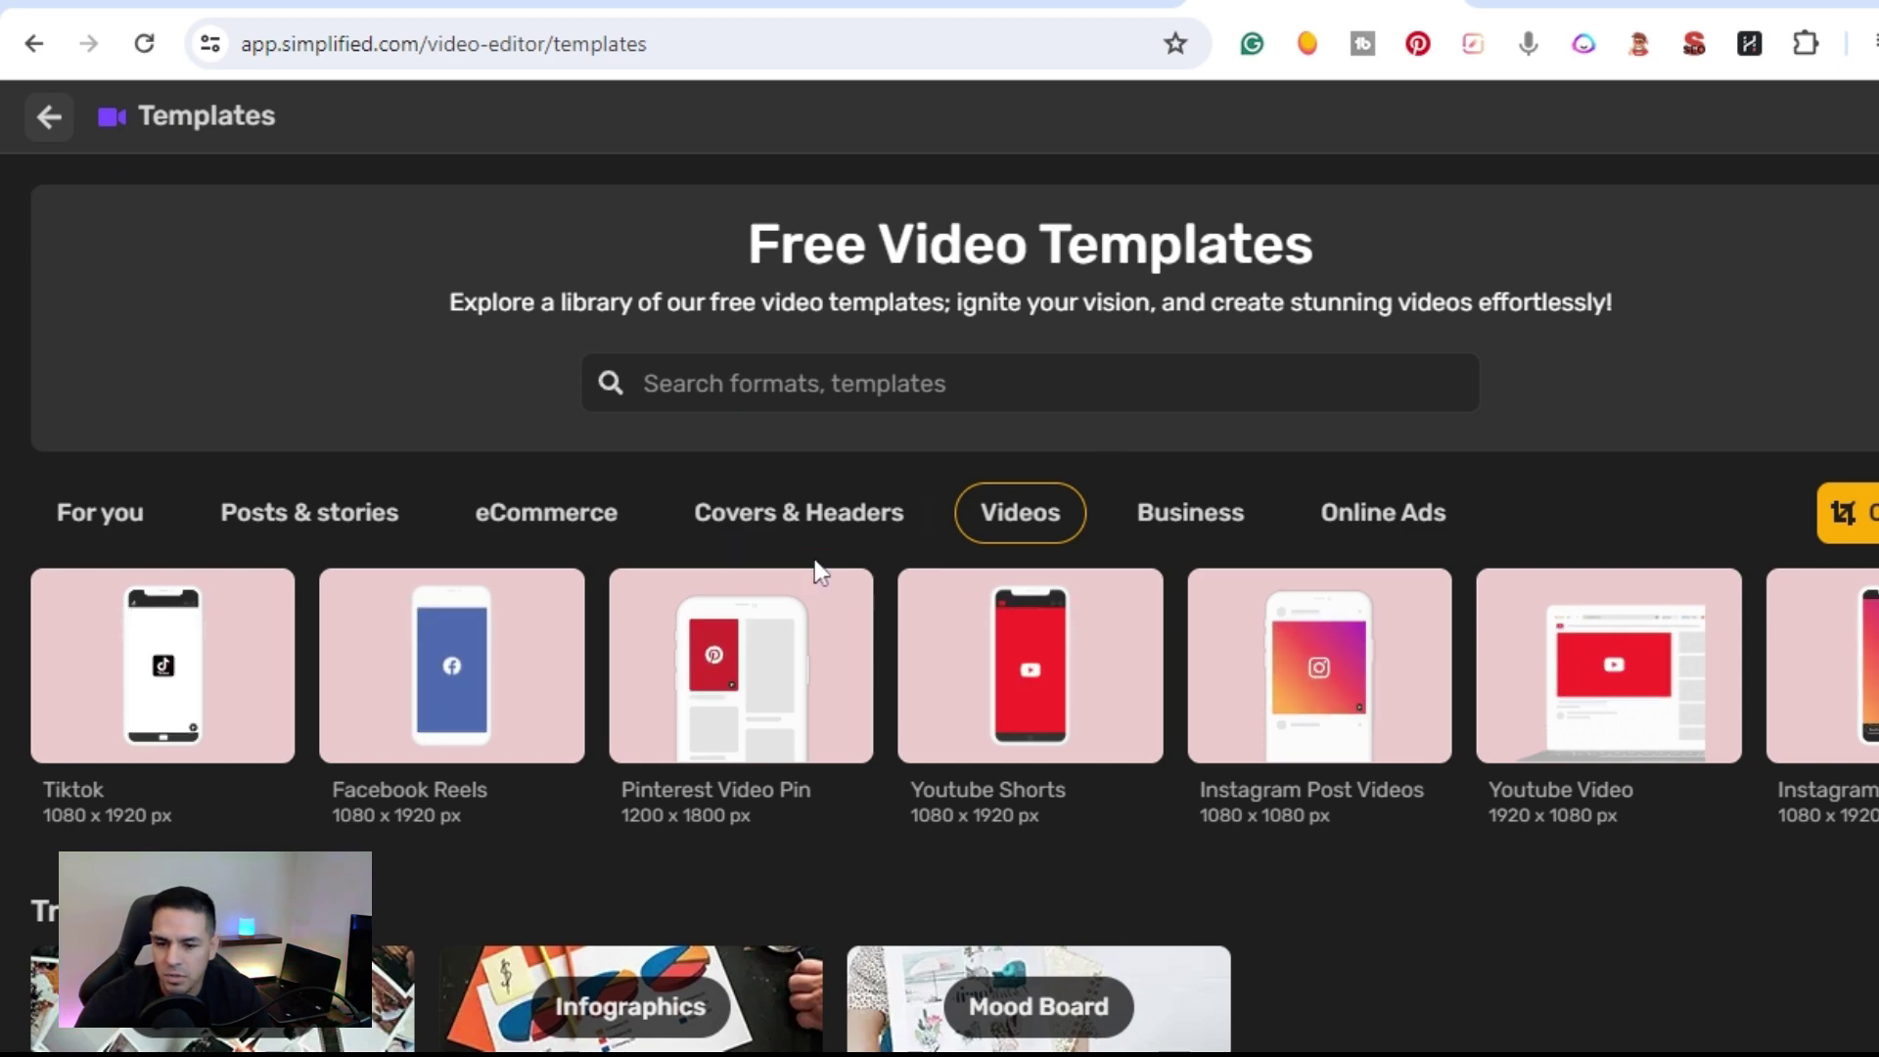
scroll(814, 559, down, 8)
mouse_move(814, 560)
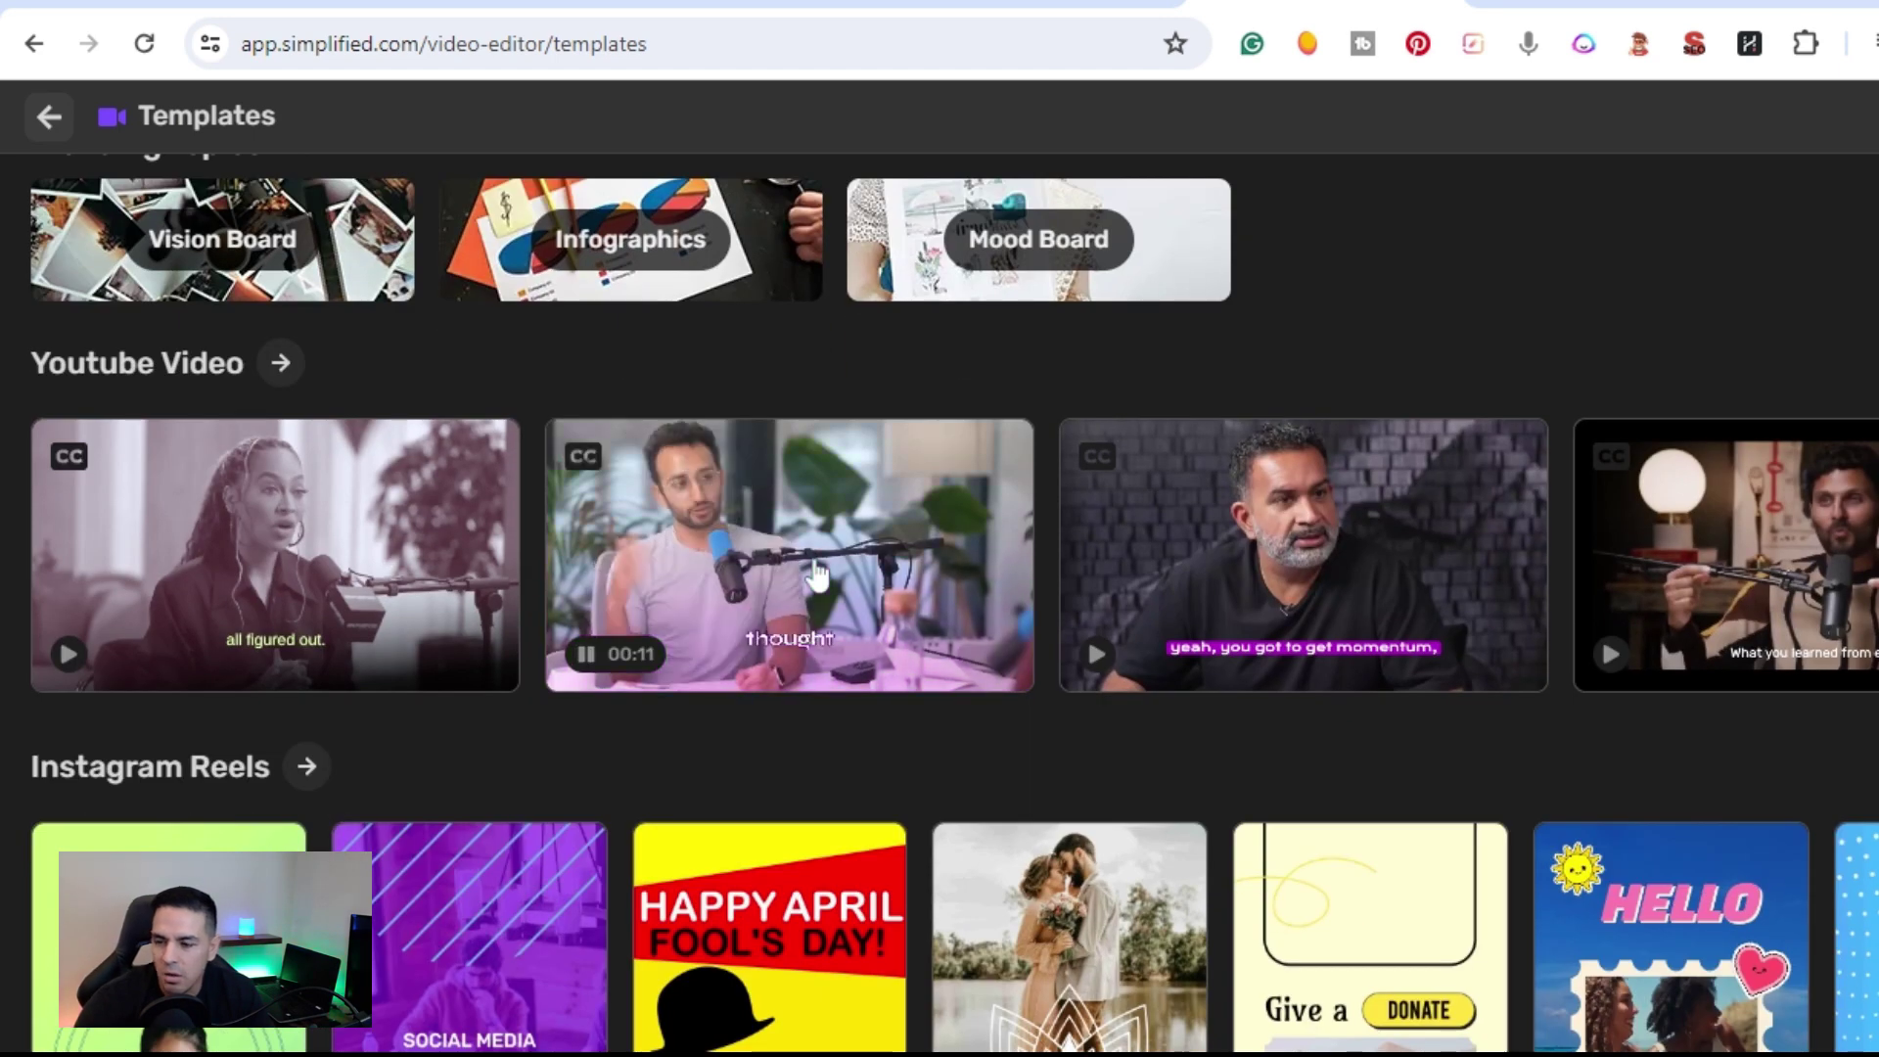
scroll(817, 578, down, 5)
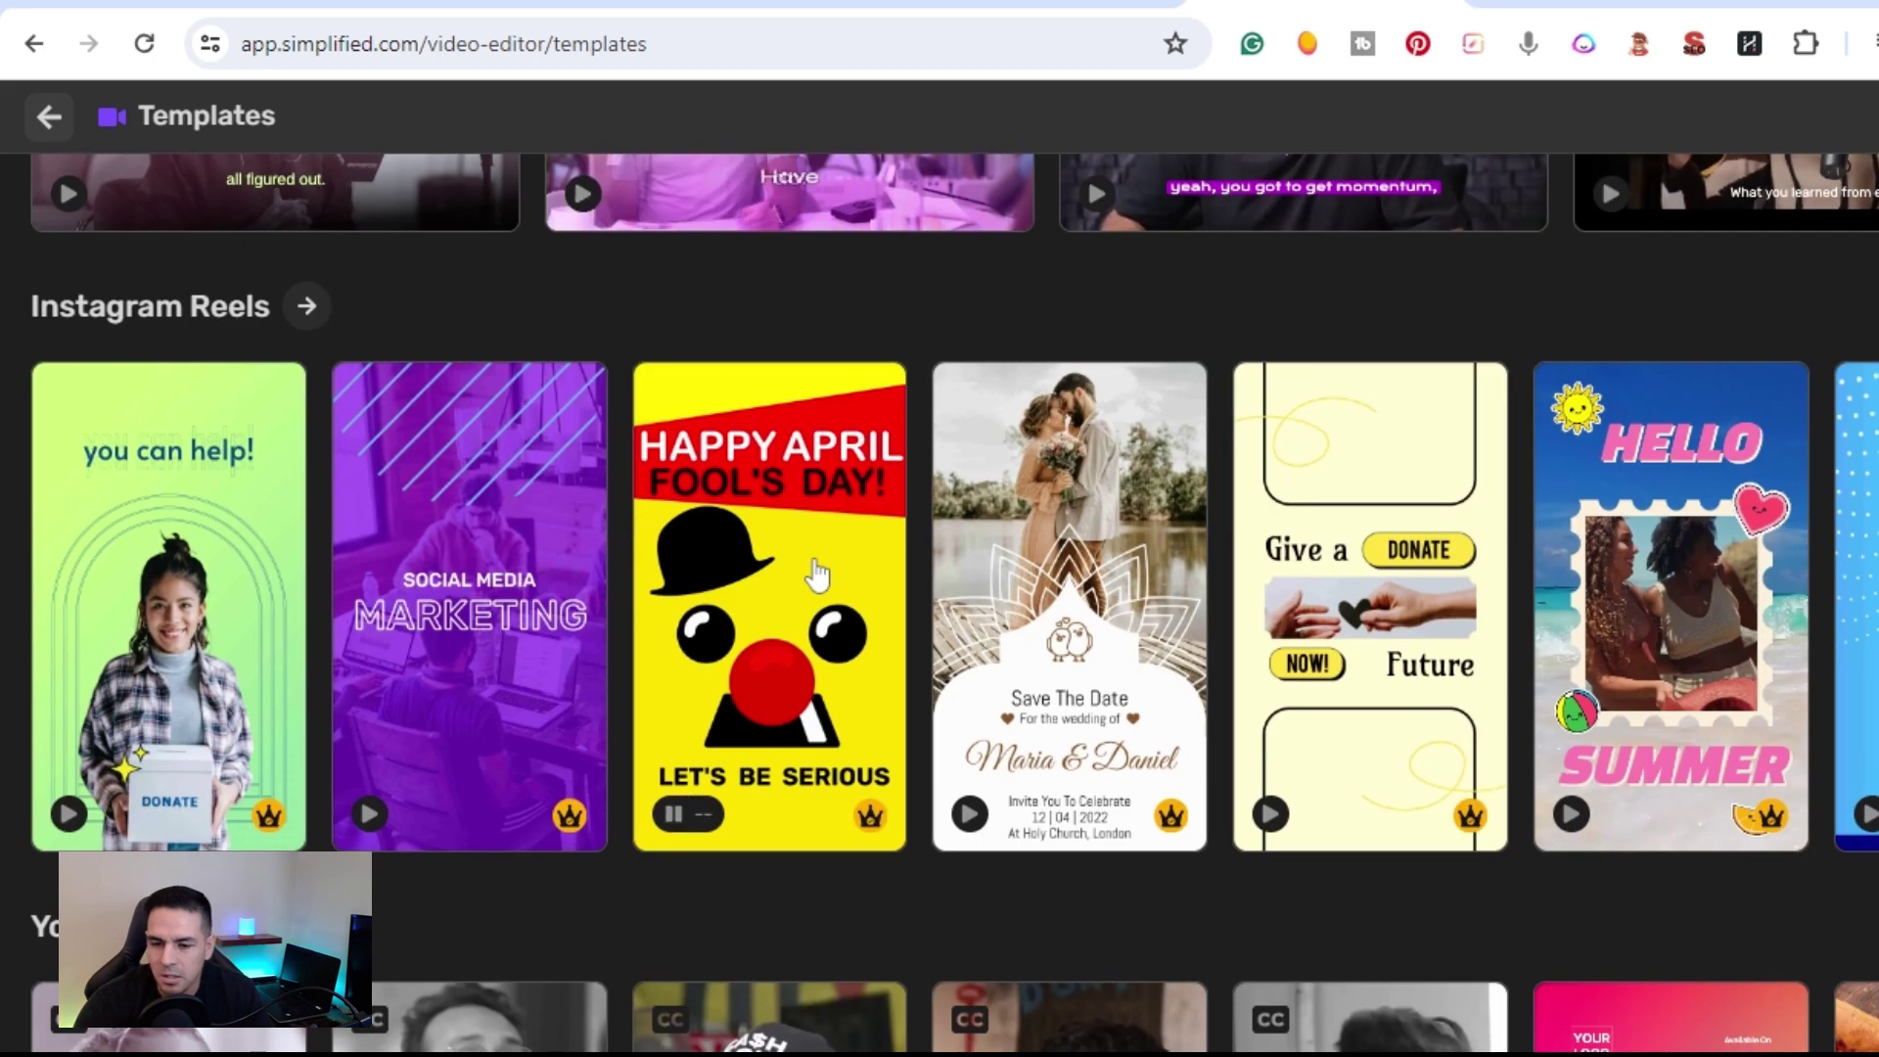
scroll(817, 578, down, 3)
scroll(817, 578, down, 5)
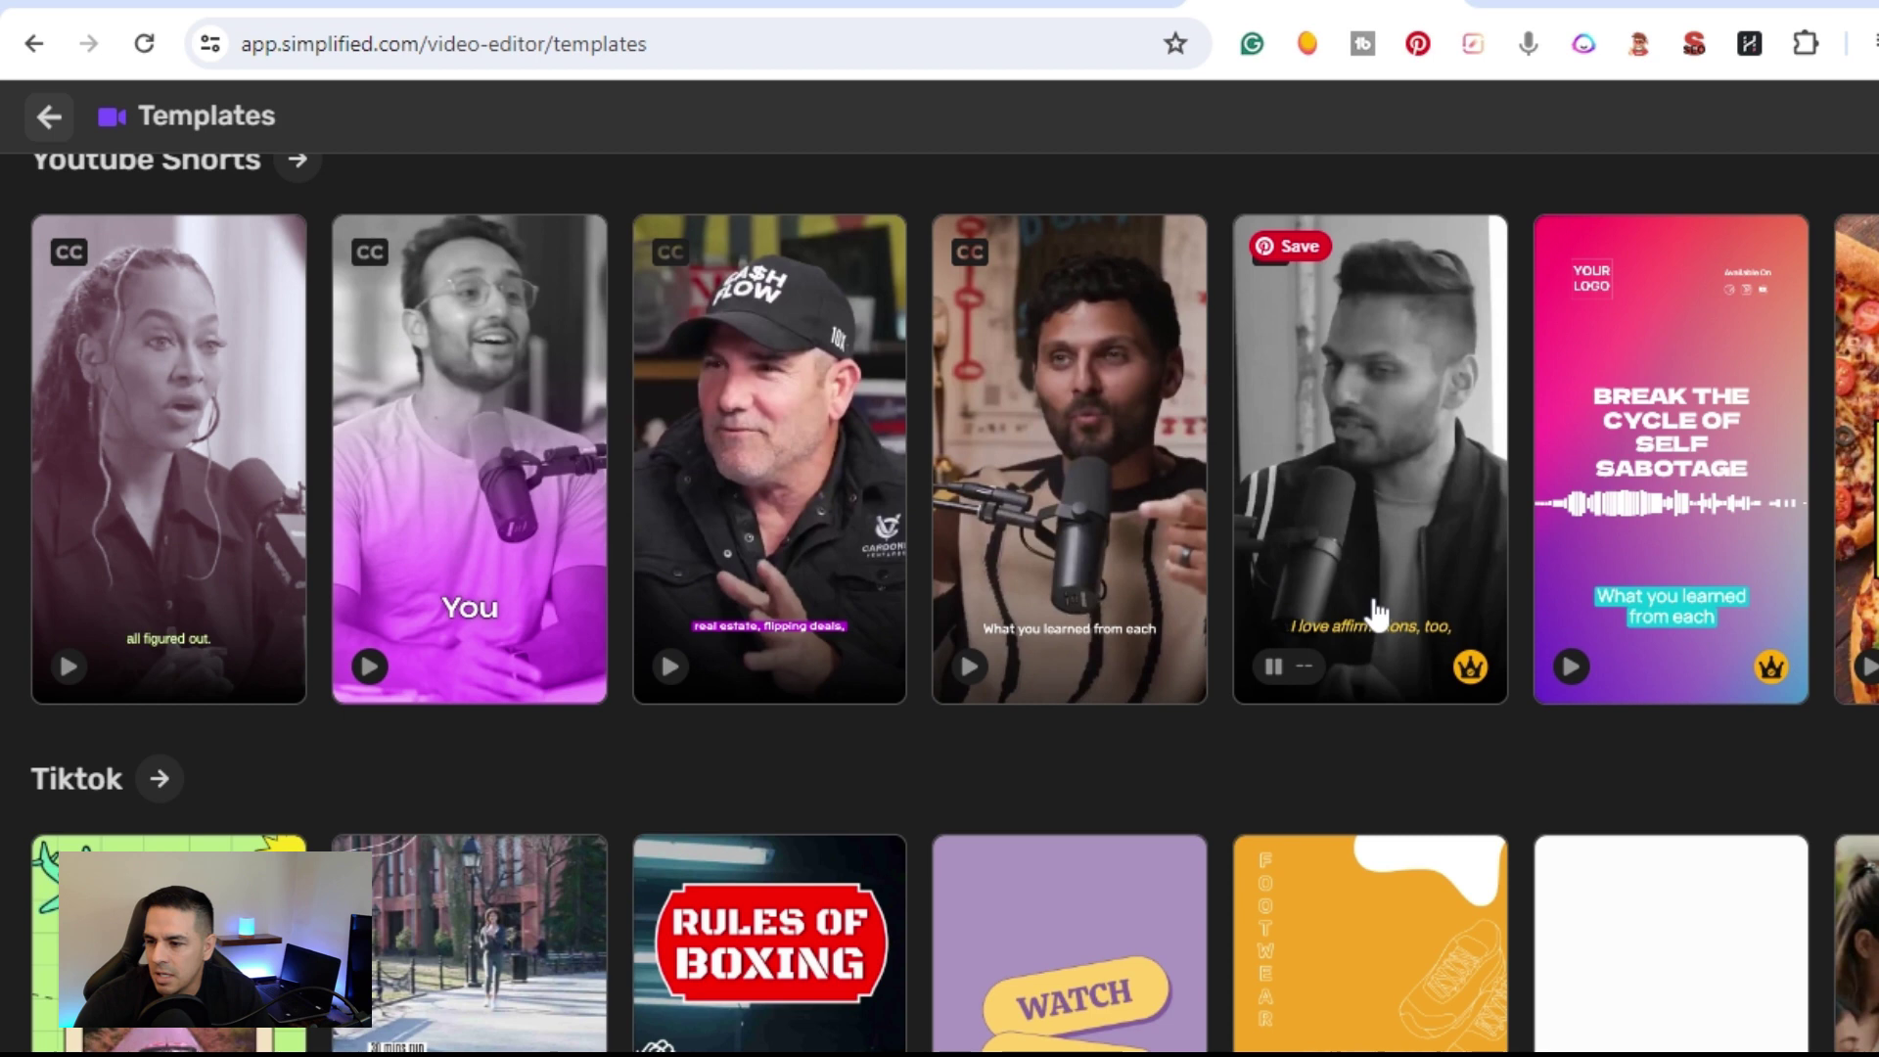
click(1576, 578)
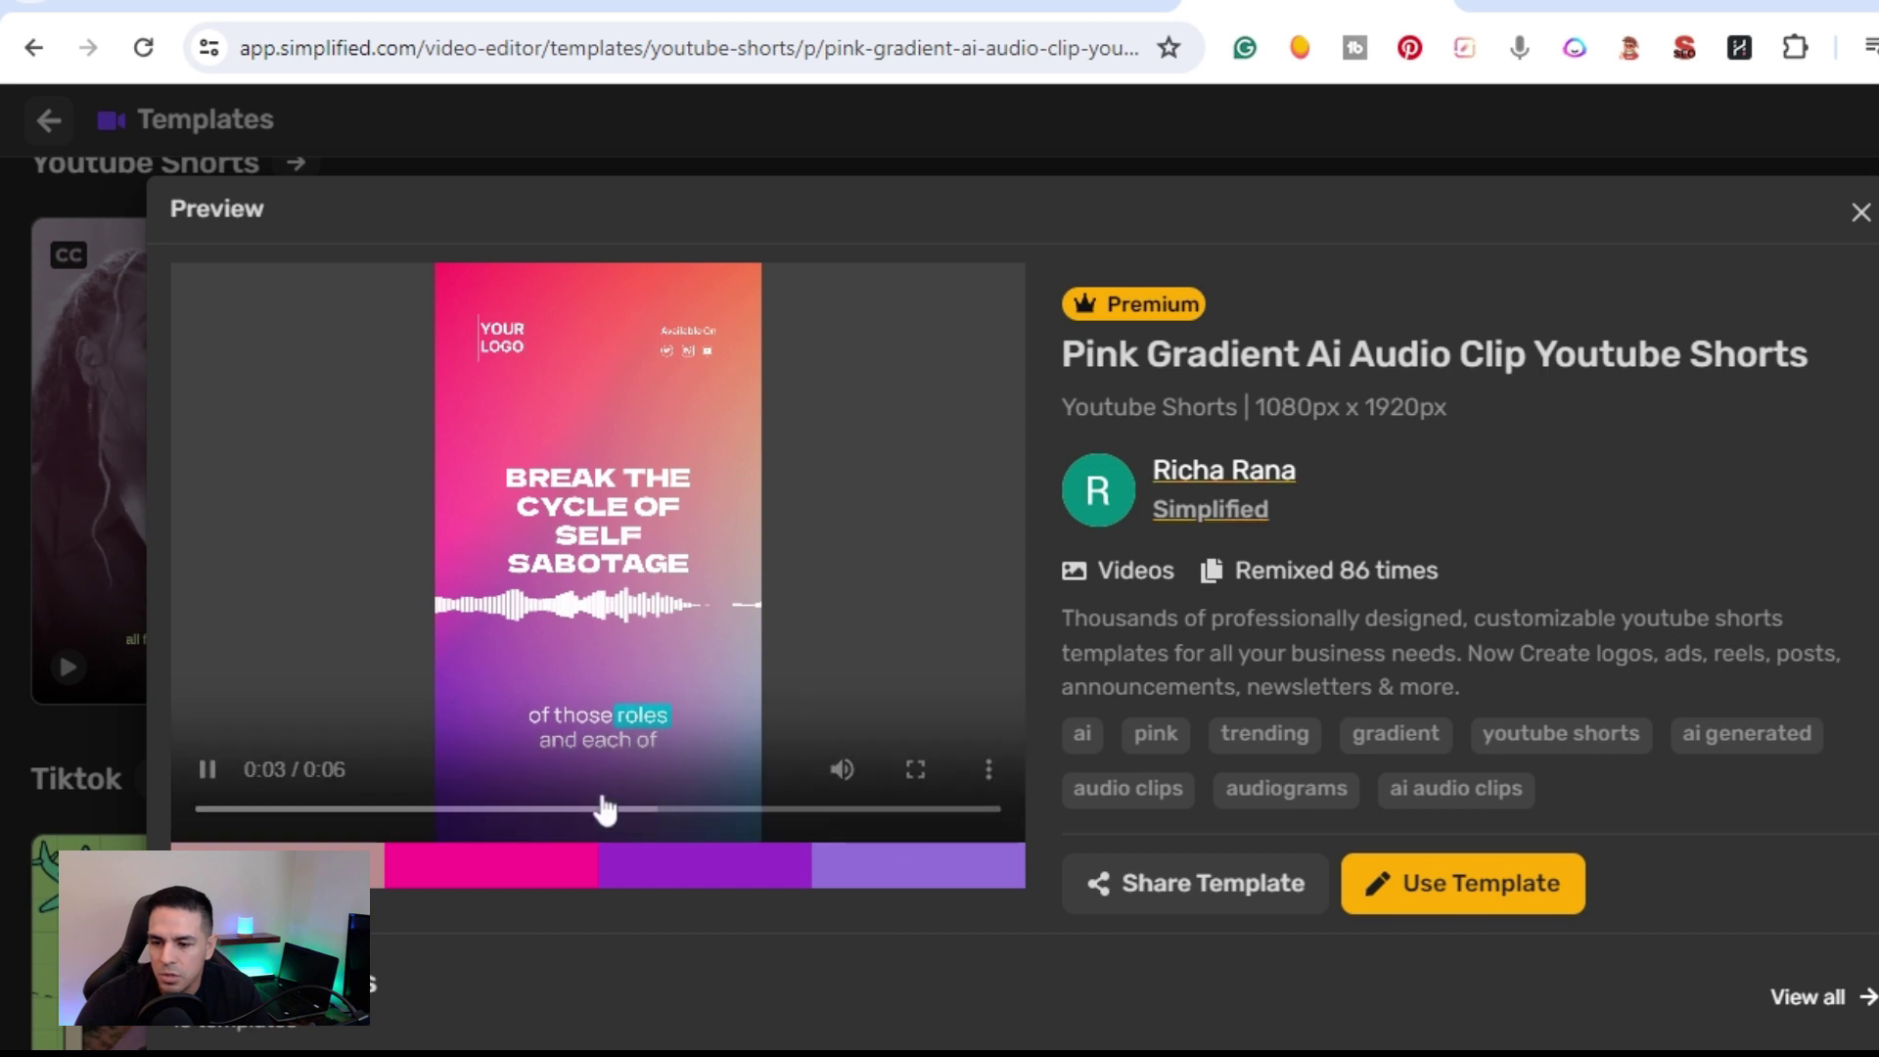
click(204, 771)
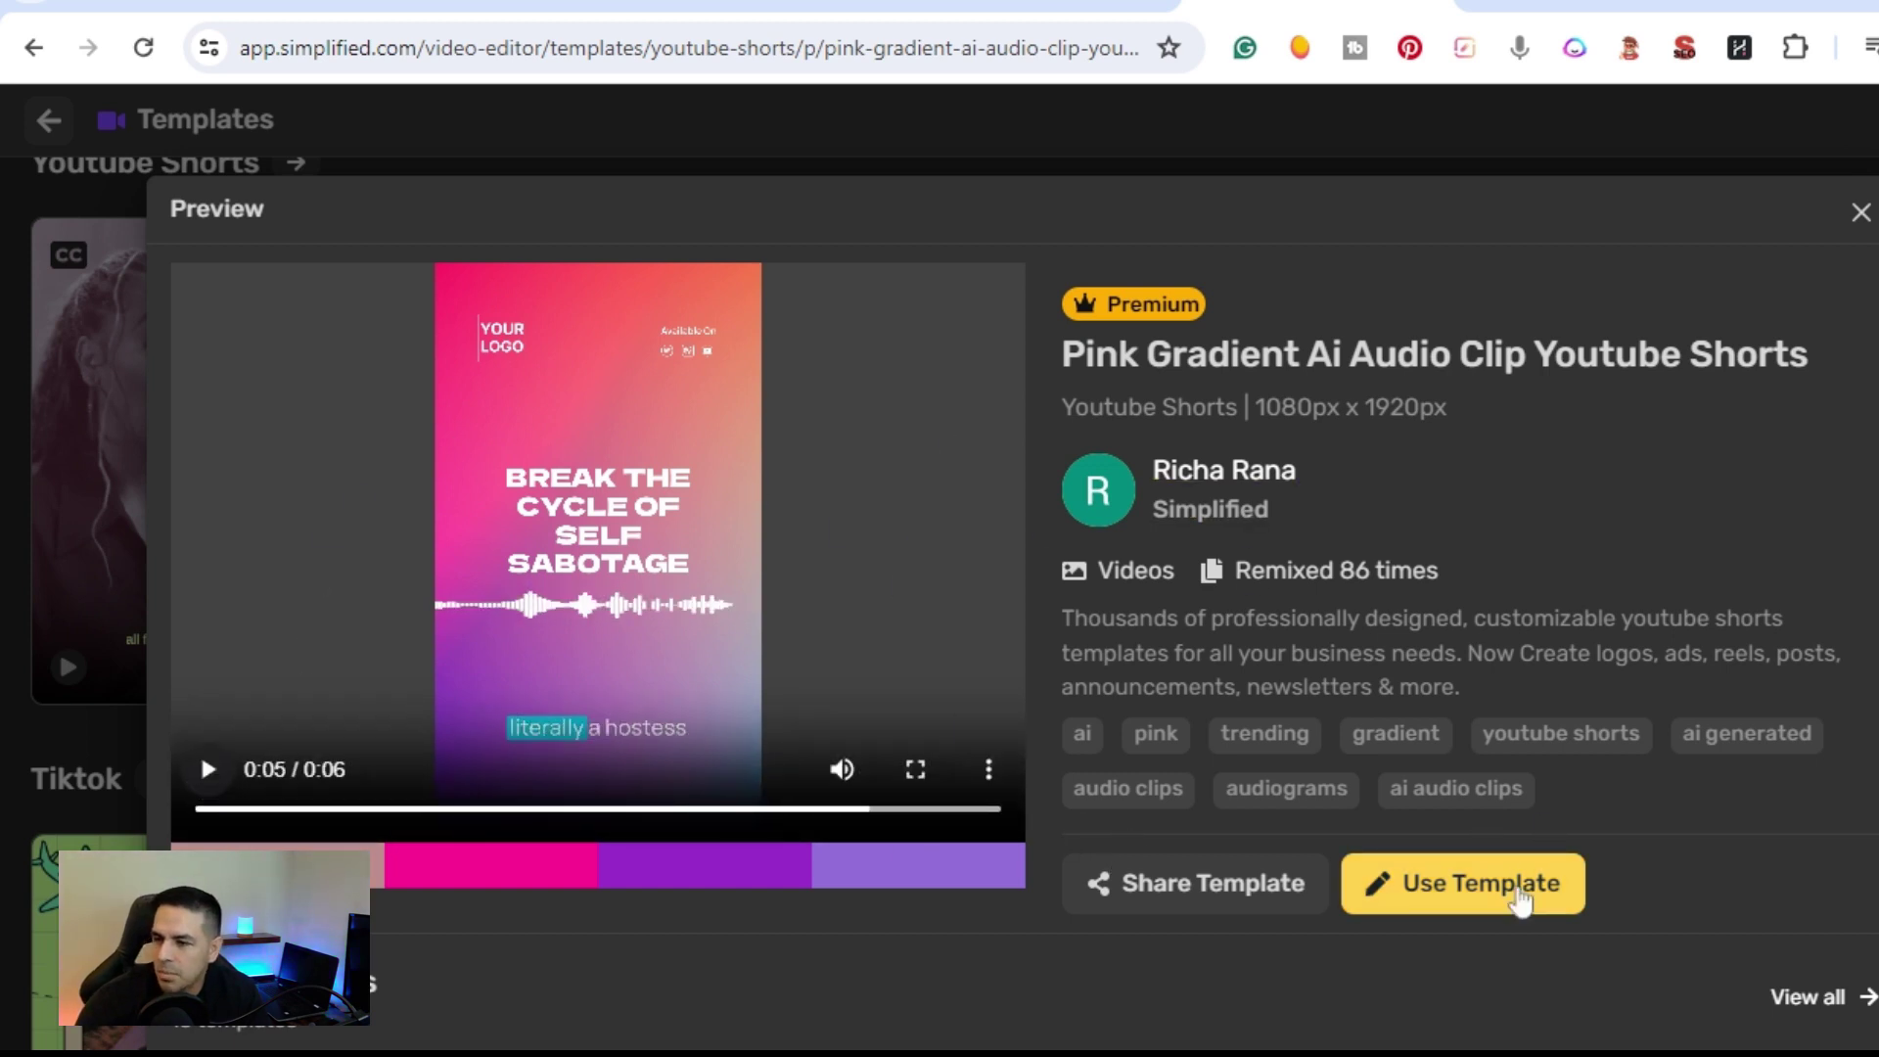
click(1861, 213)
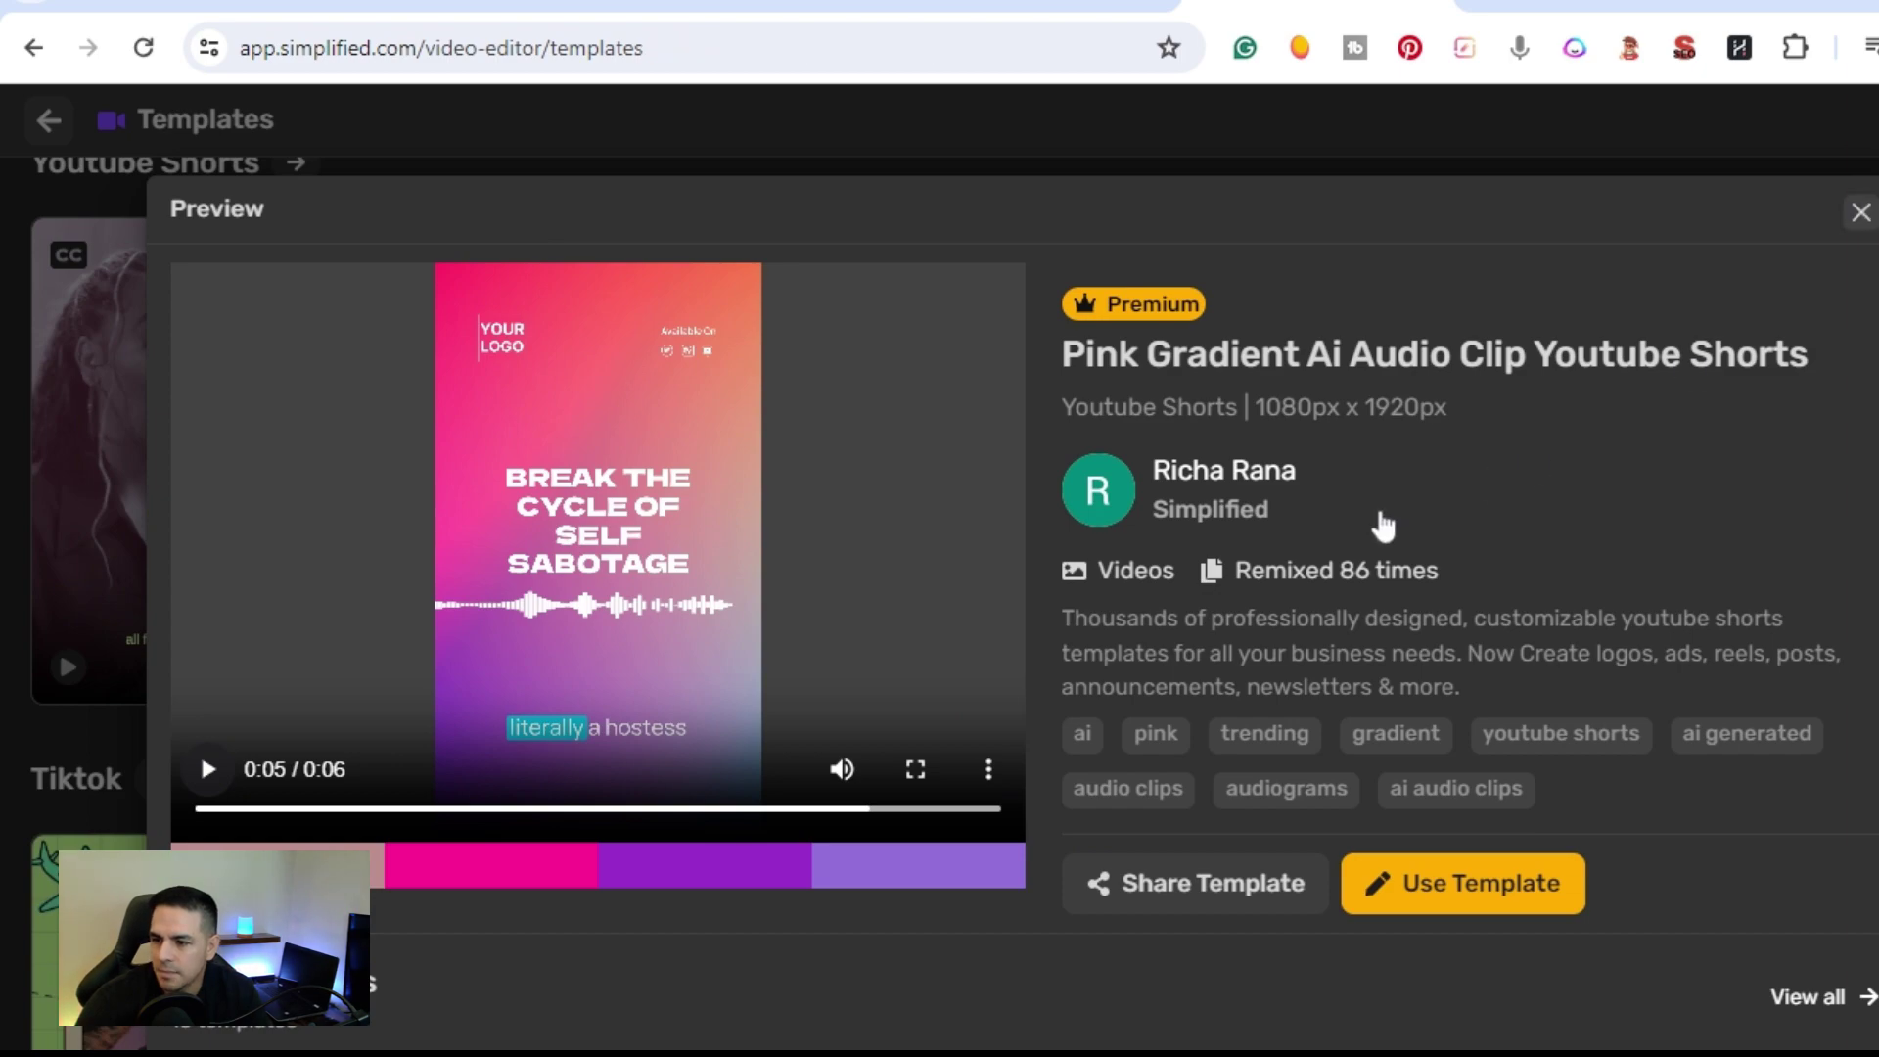
scroll(1361, 529, up, 6)
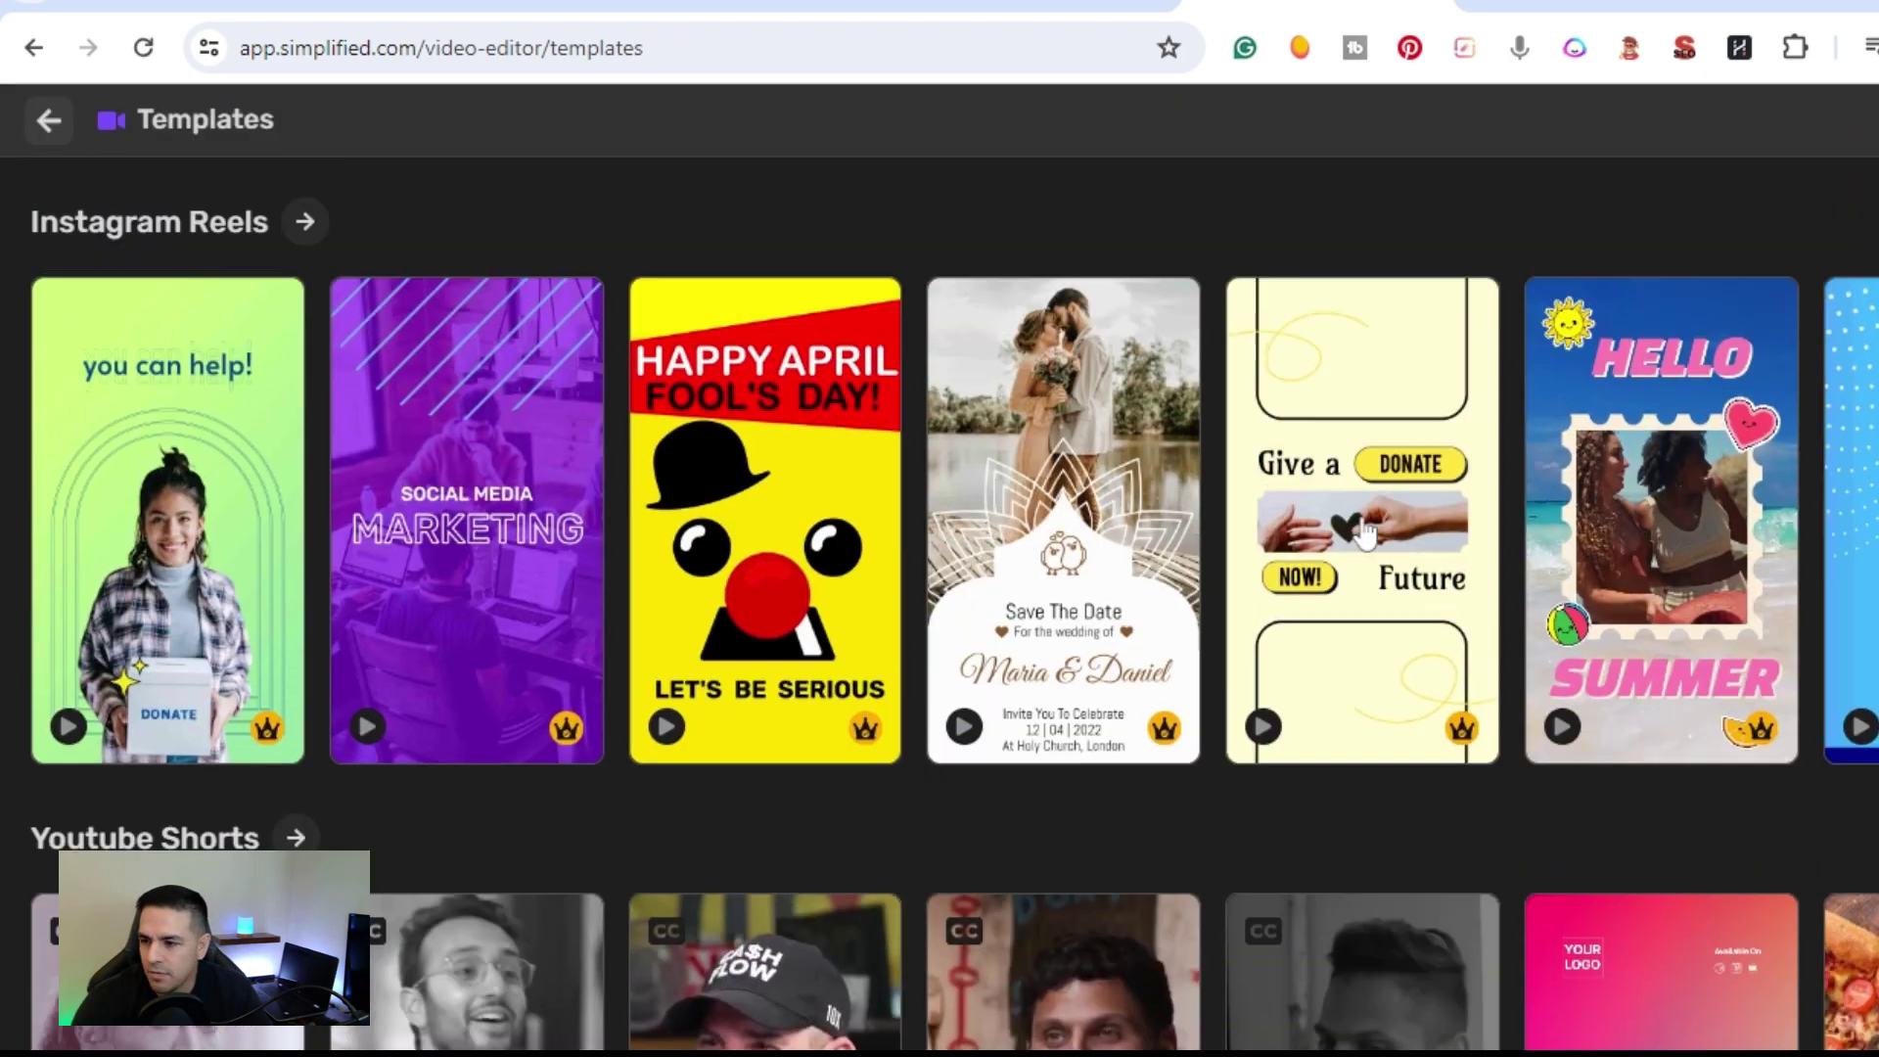
Step: Open AI Writer and bring up its template library with AI Presentation, AI Ads and more
scroll(1366, 533, up, 10)
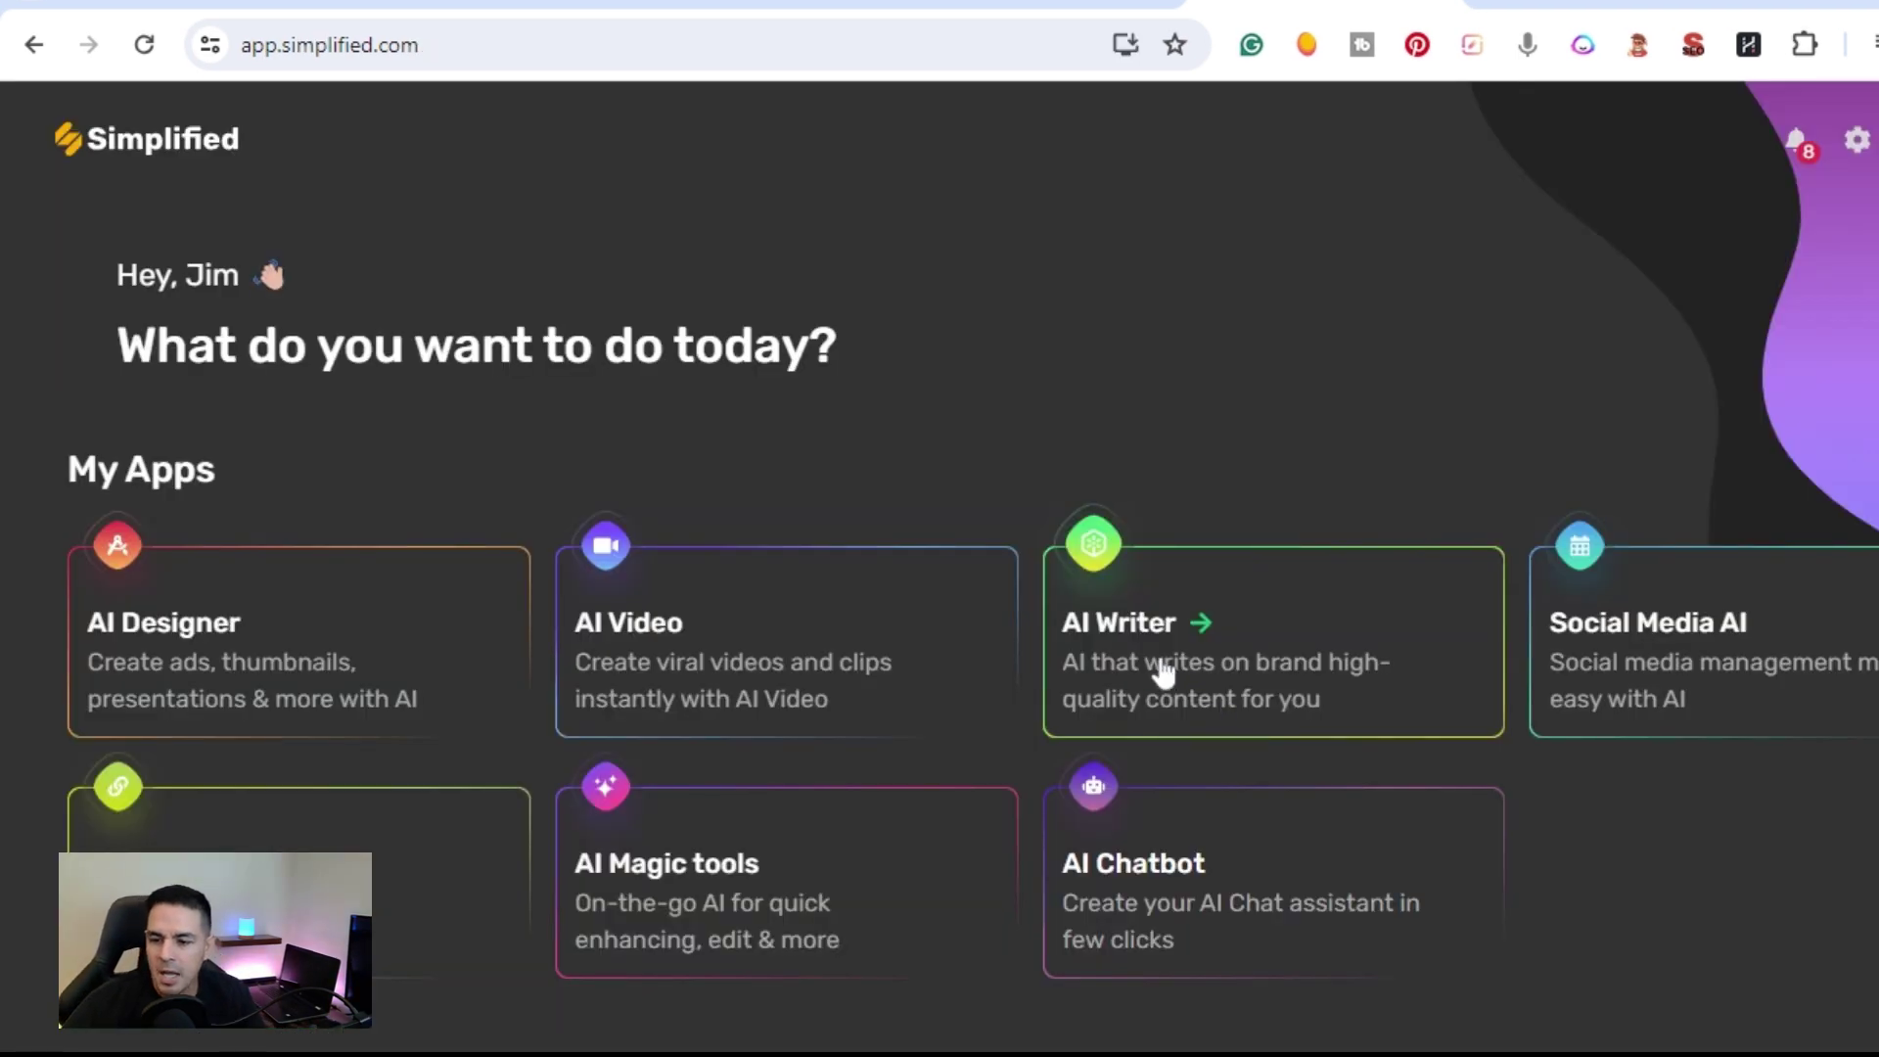
click(1163, 673)
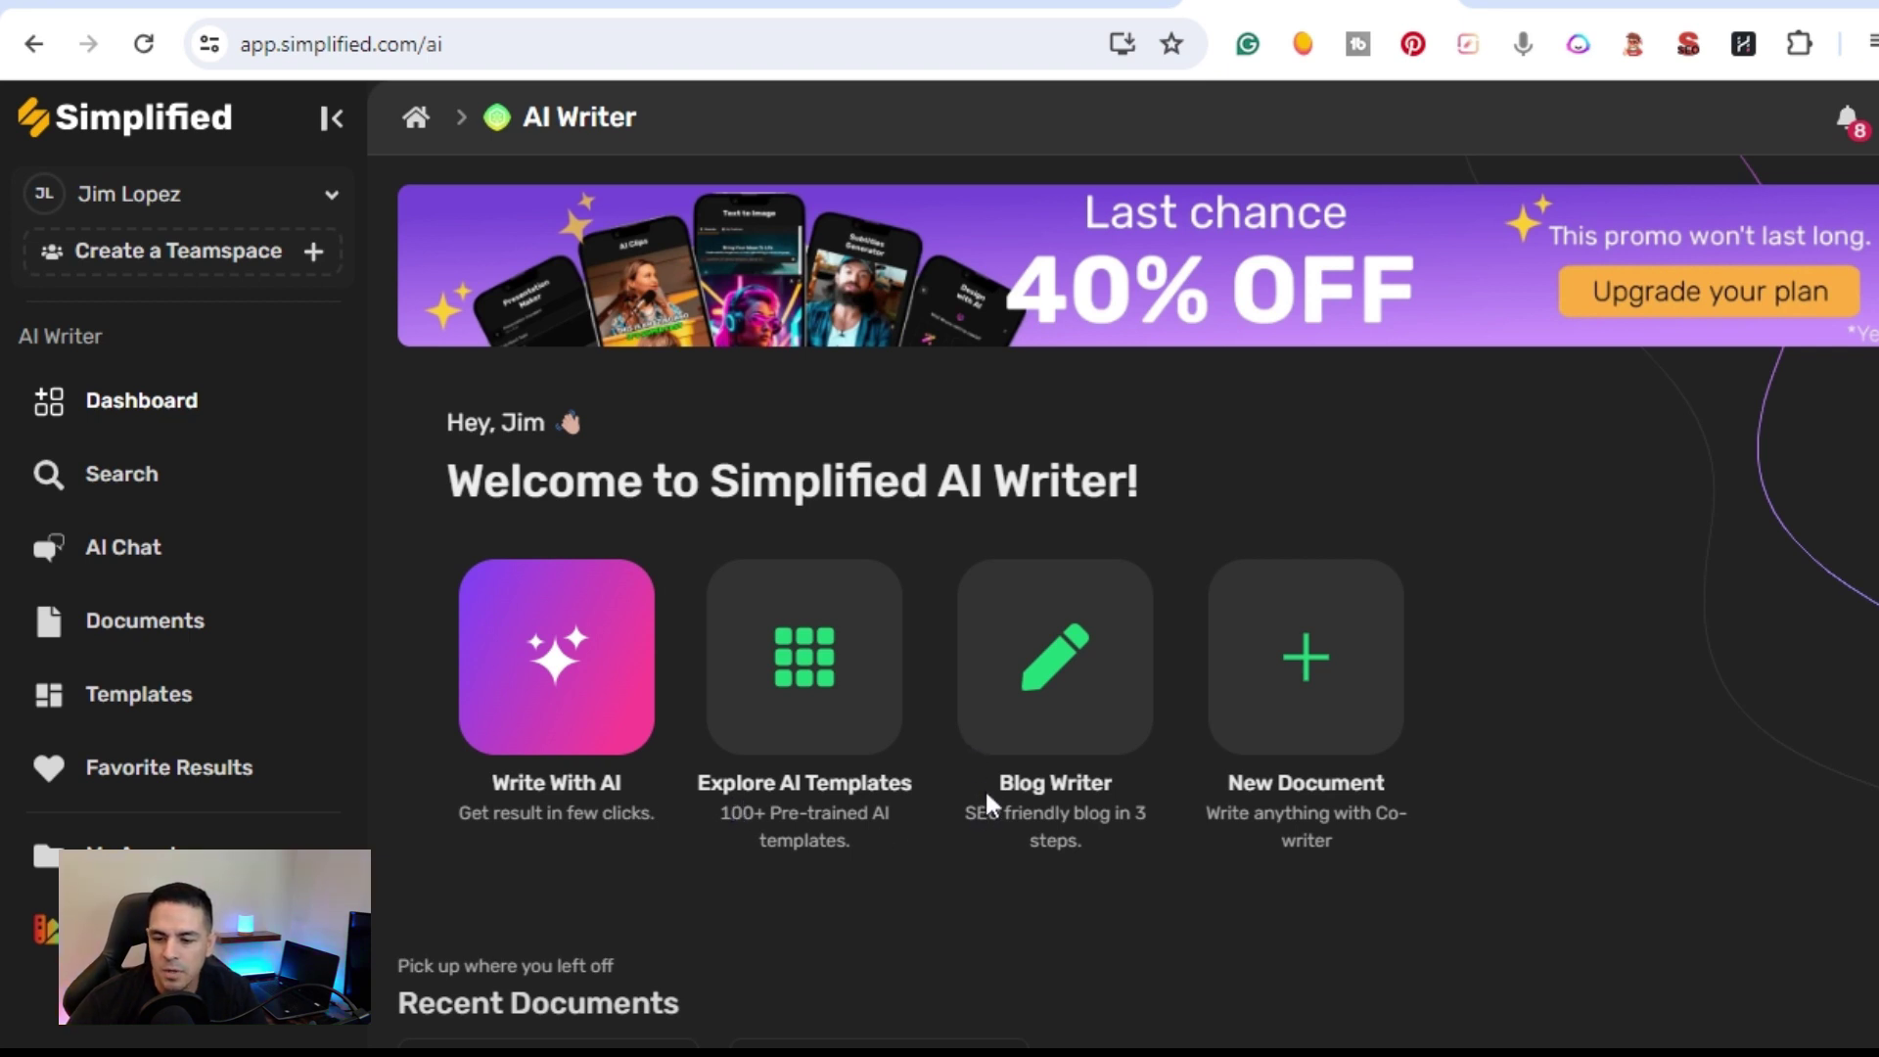
scroll(1404, 747, down, 3)
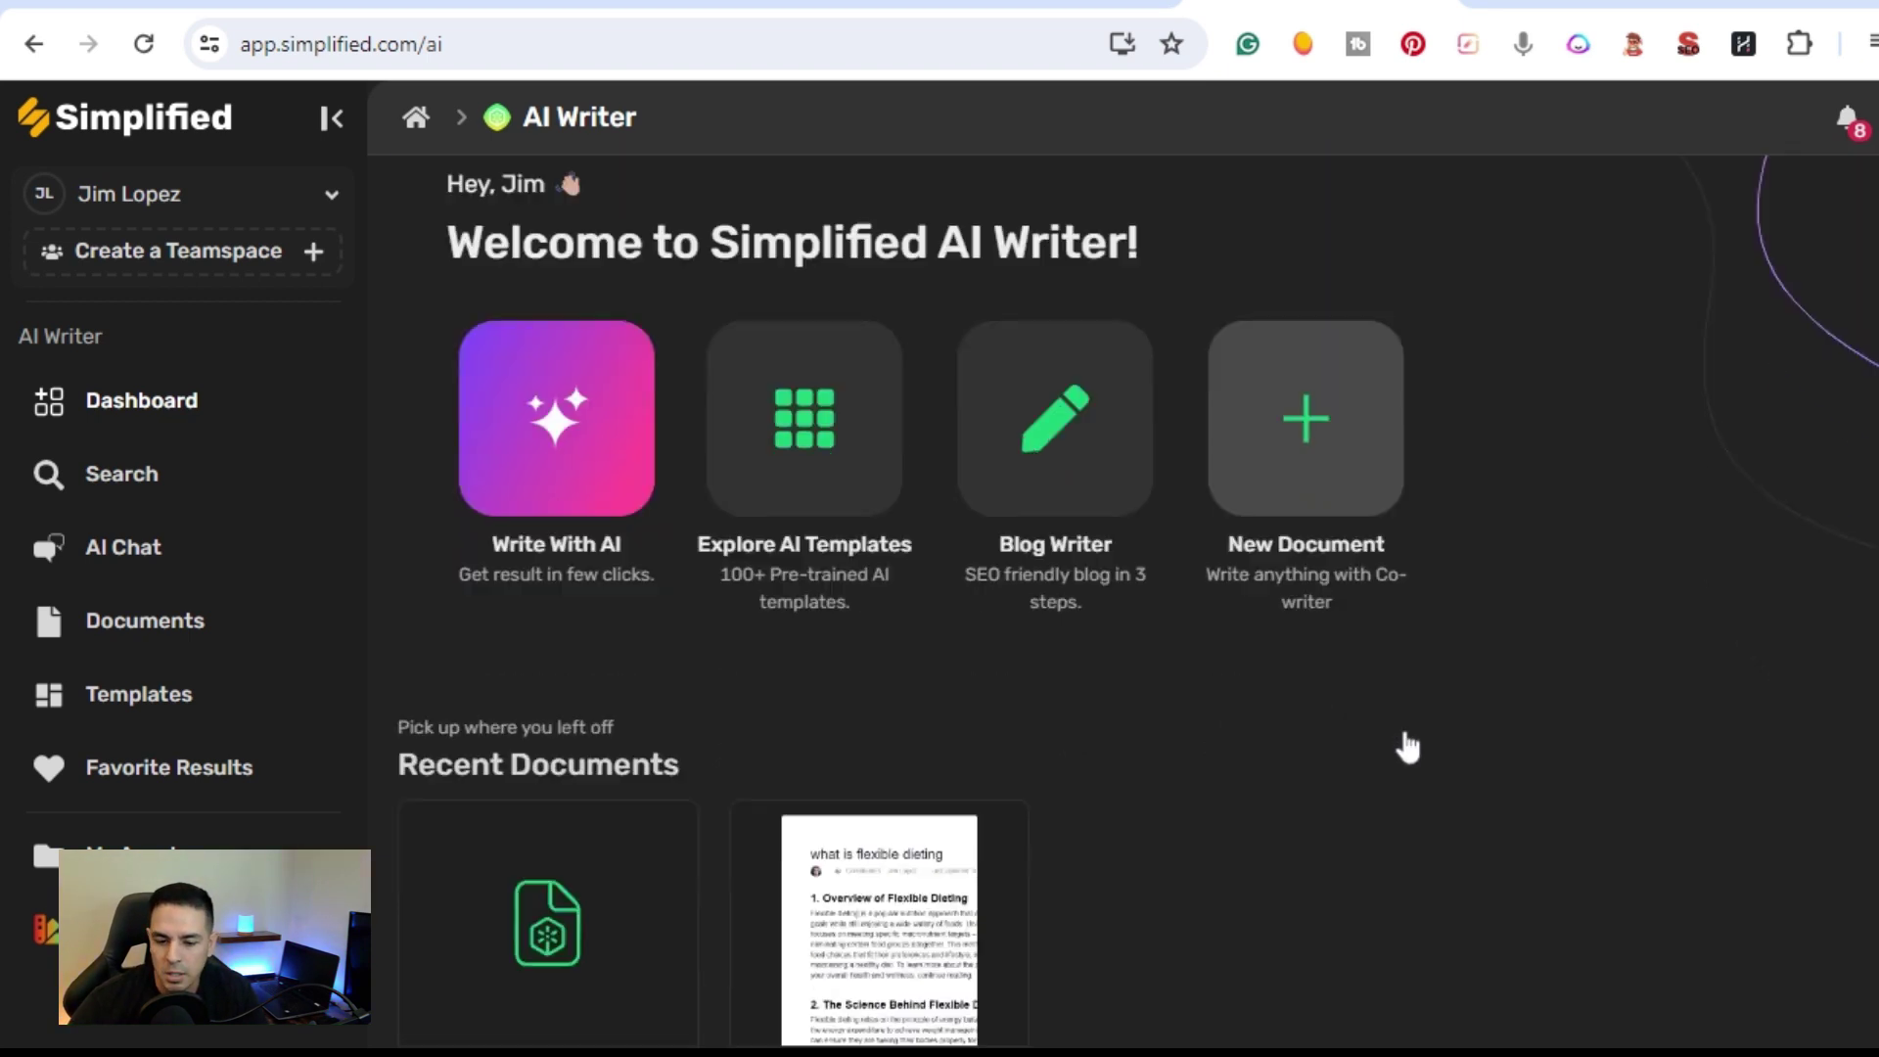
click(805, 402)
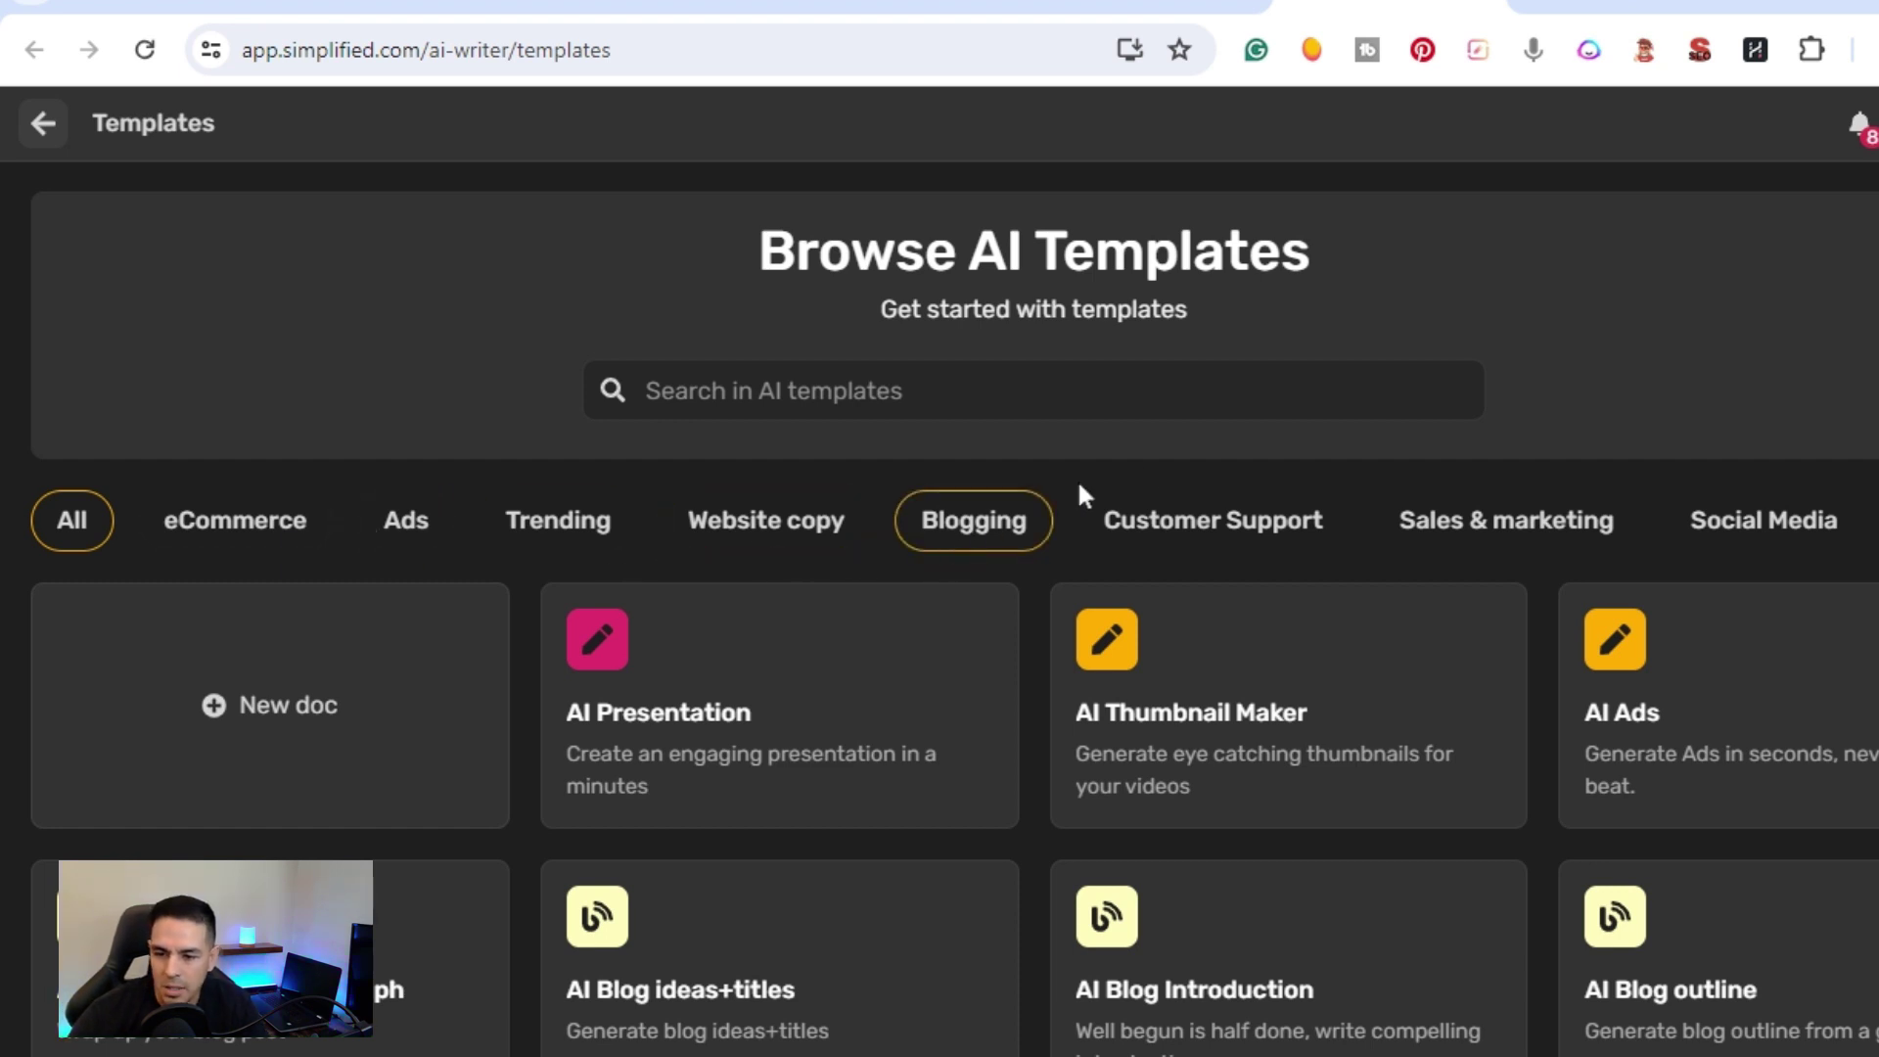
scroll(705, 672, down, 3)
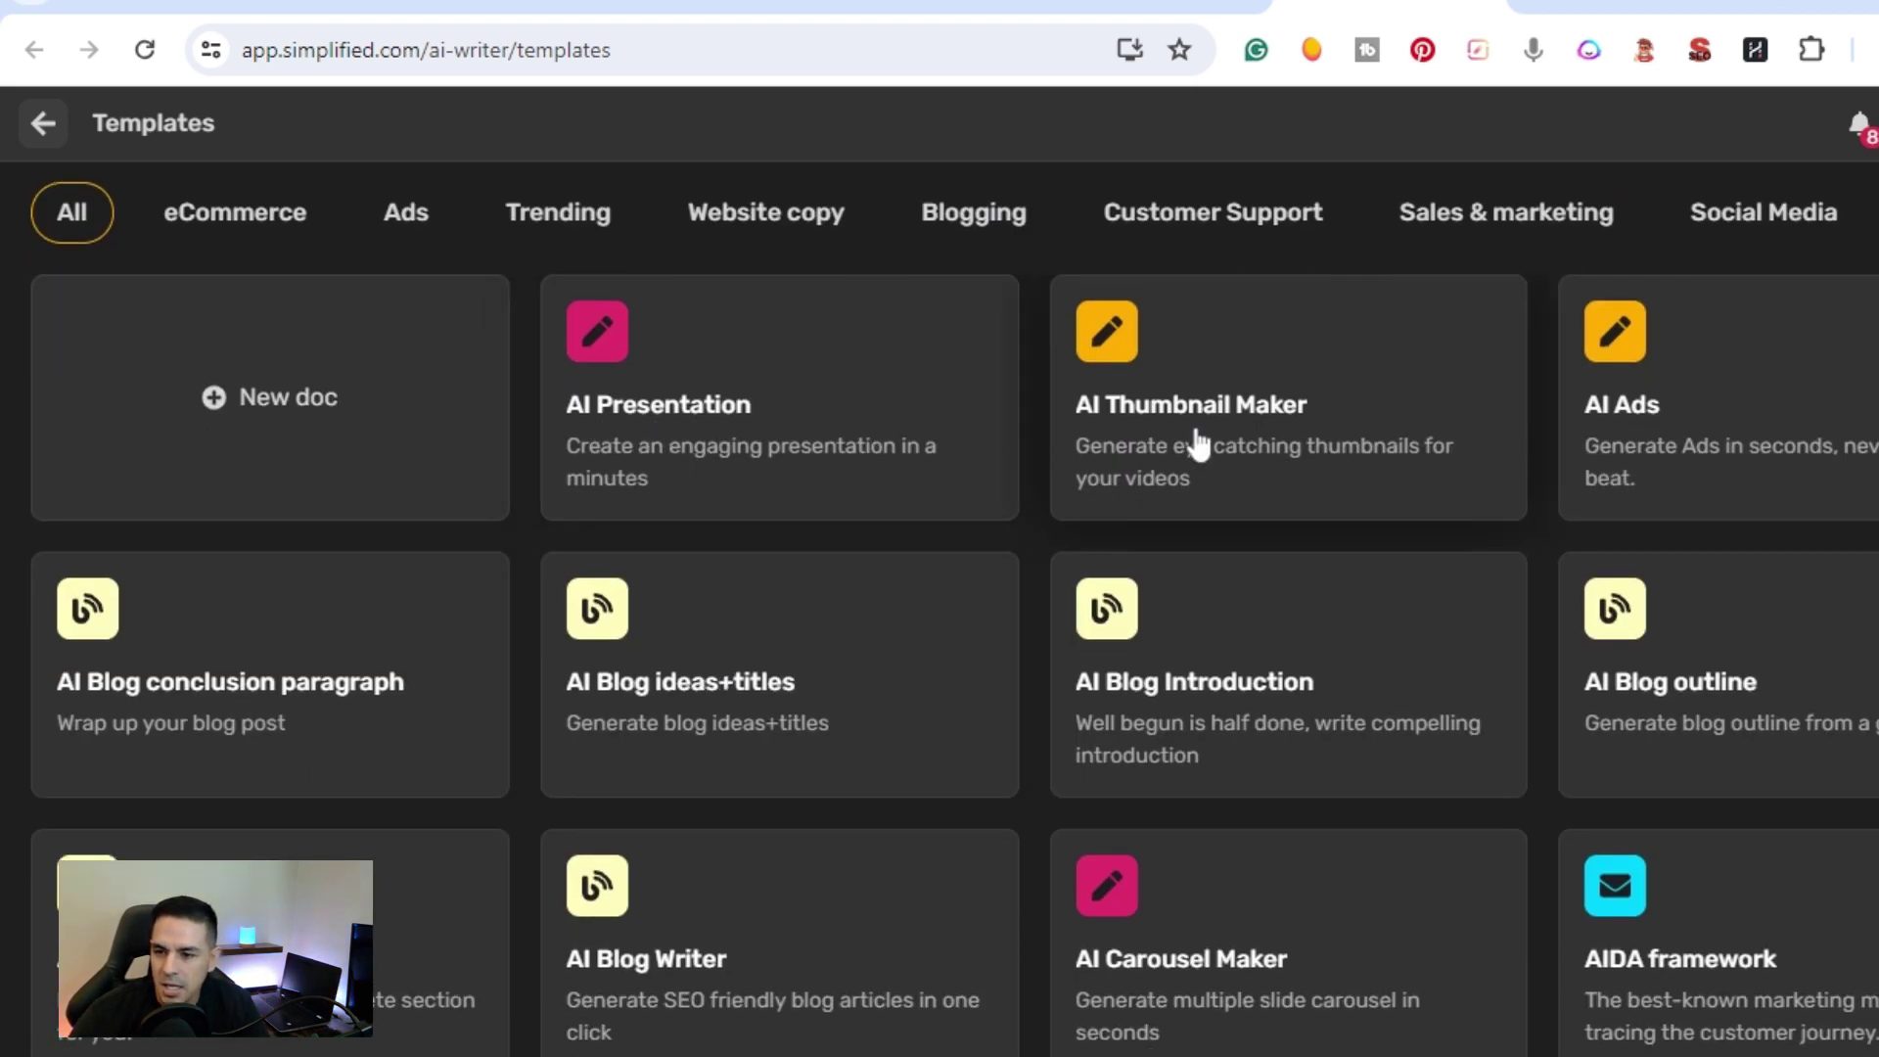
scroll(1195, 450, down, 3)
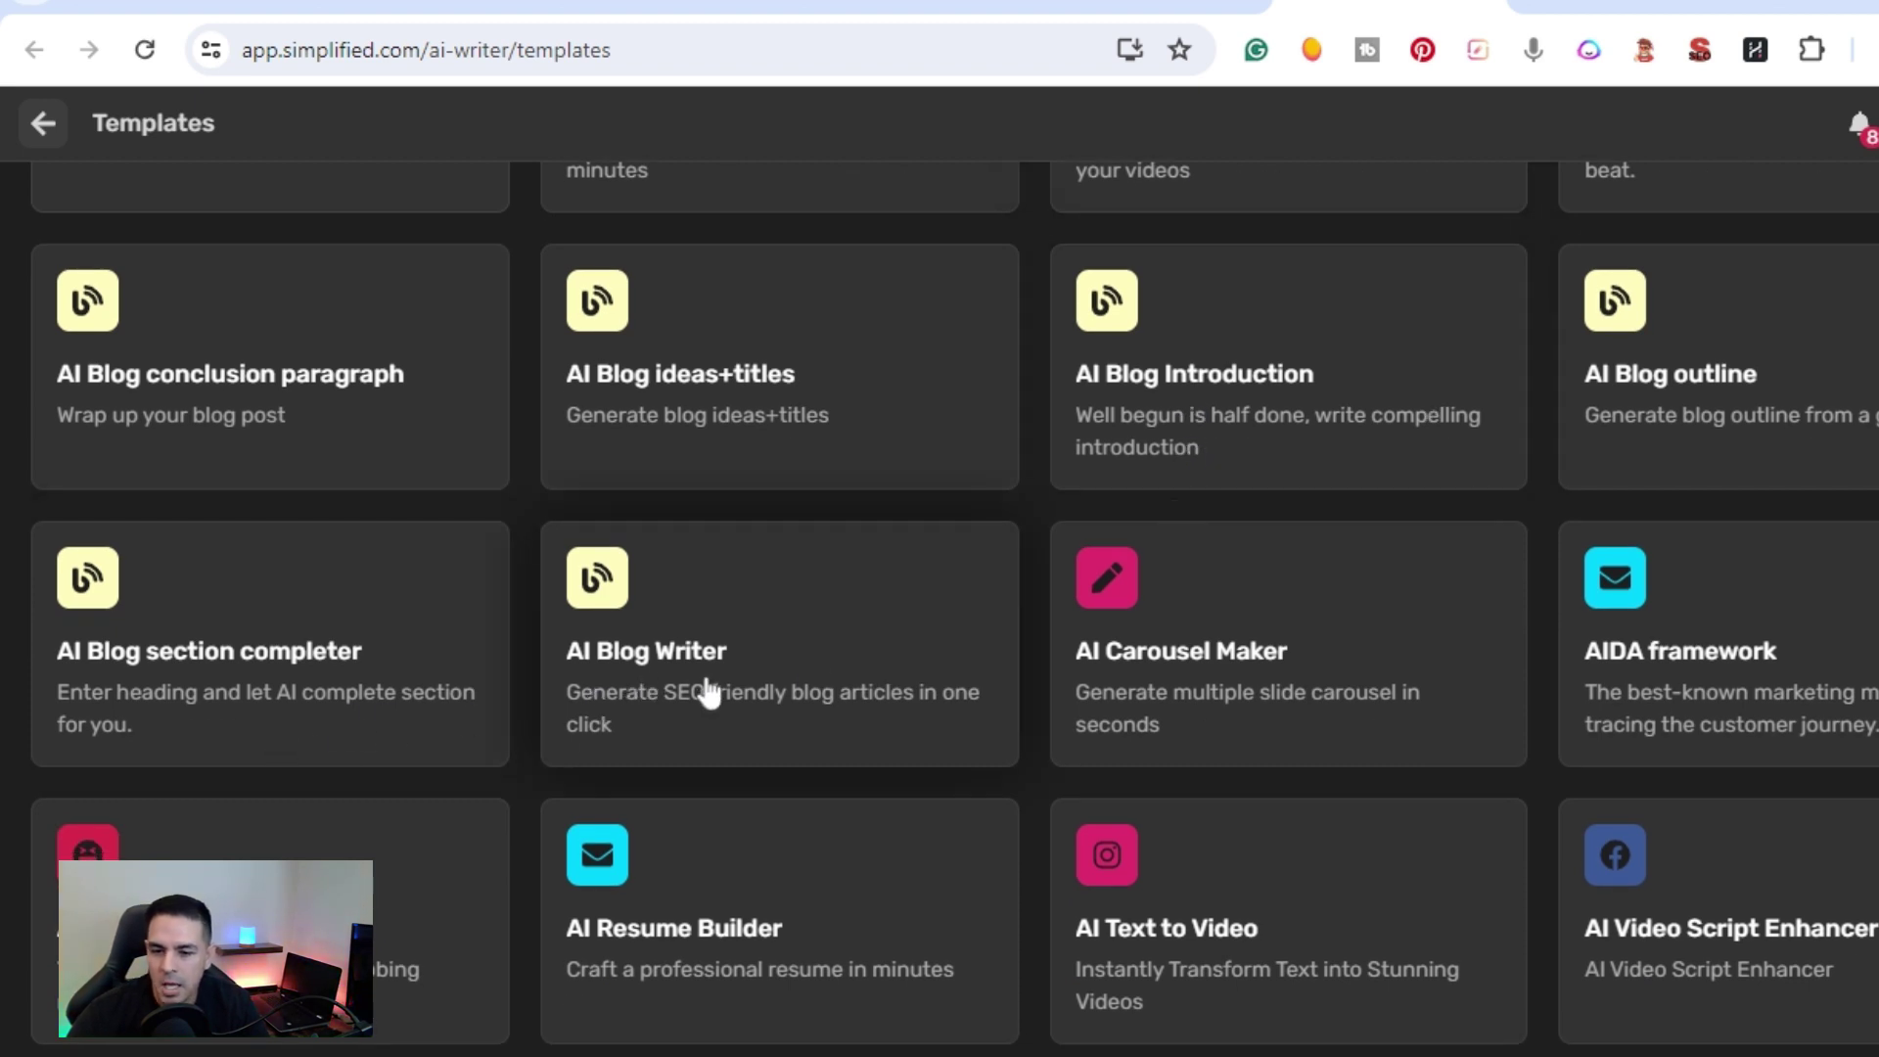
scroll(714, 690, down, 3)
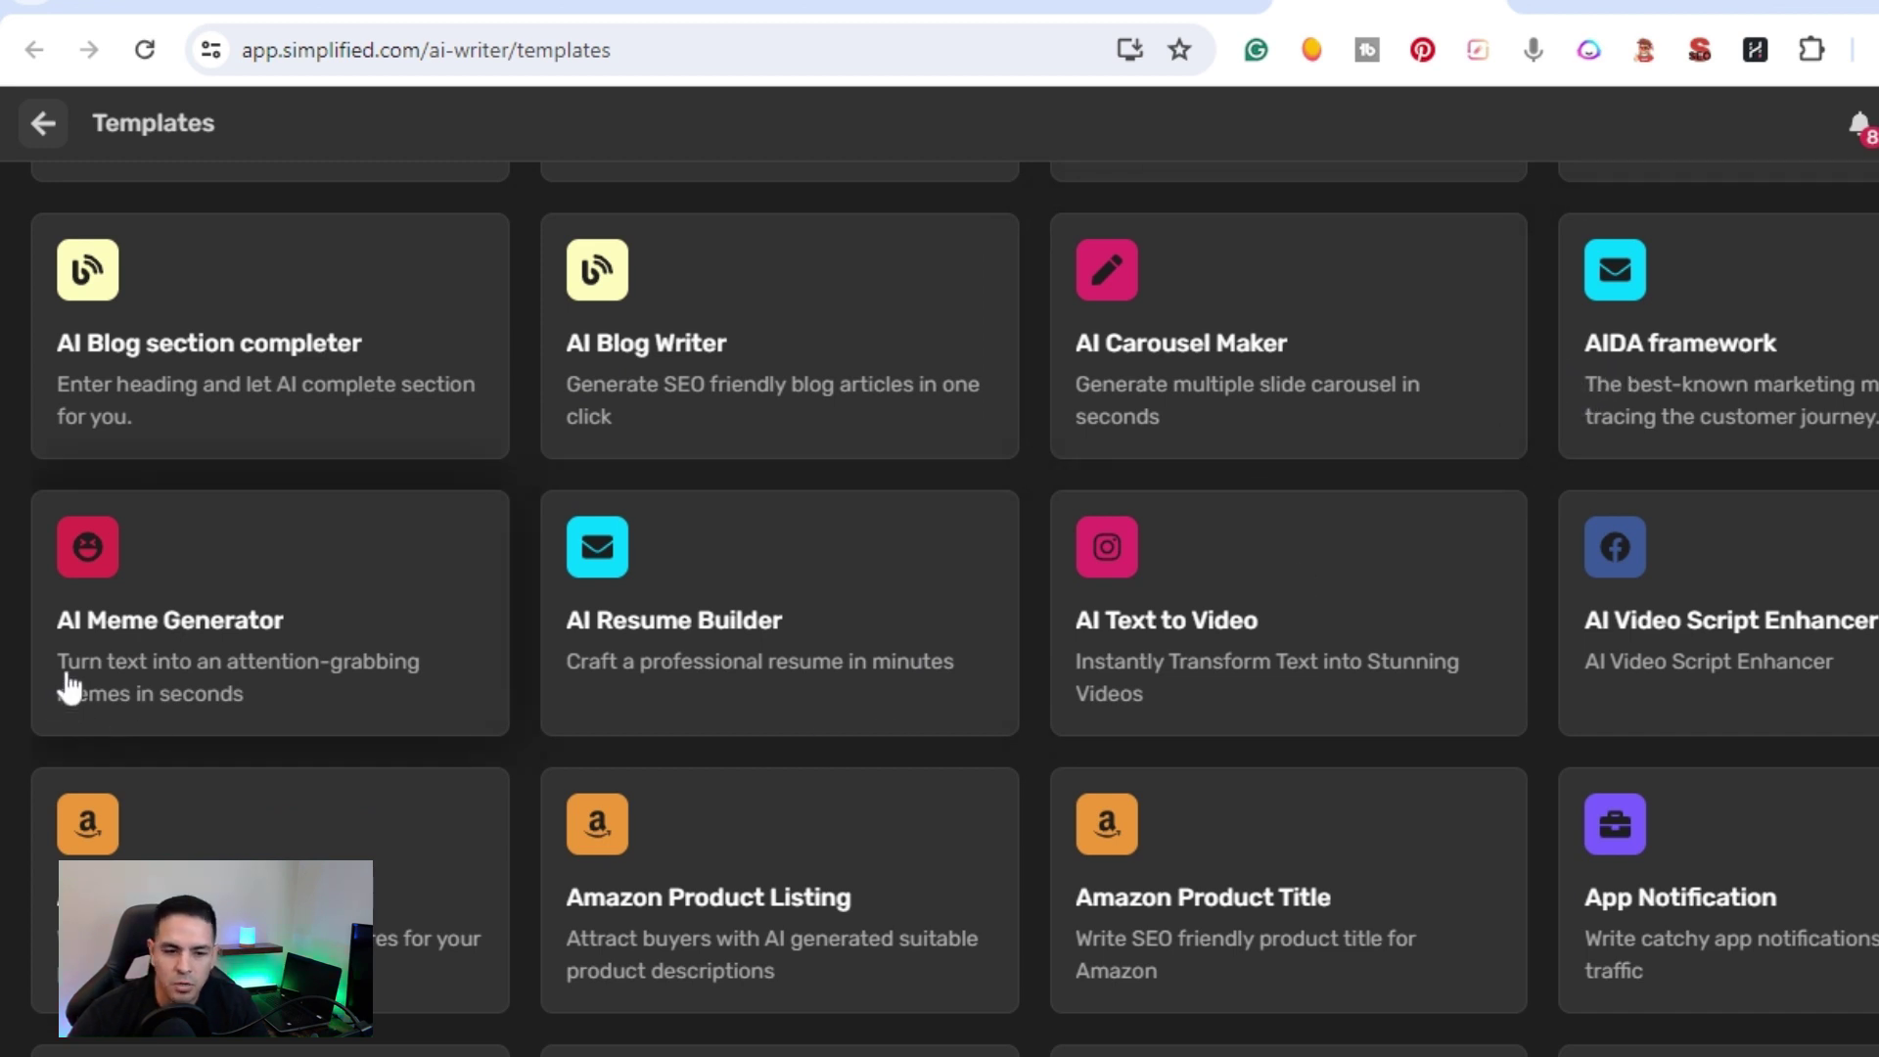
scroll(84, 651, down, 2)
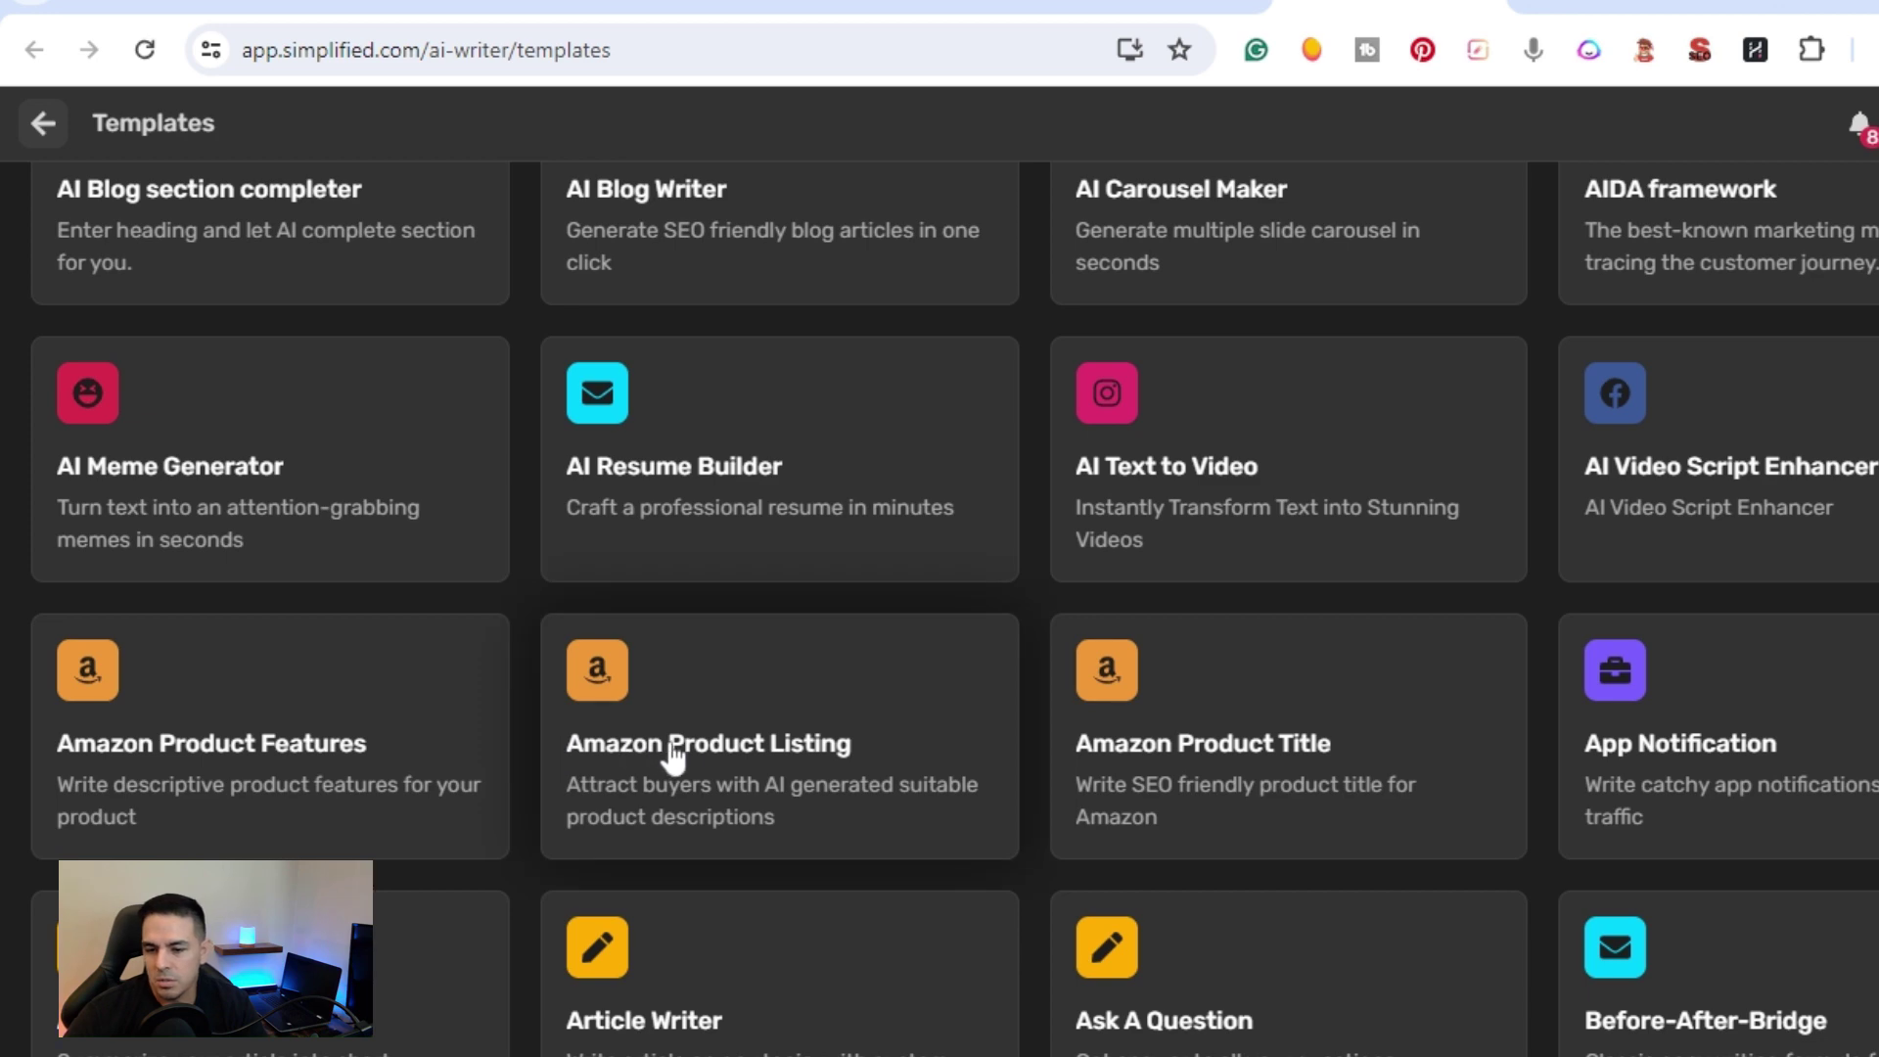
scroll(696, 760, down, 6)
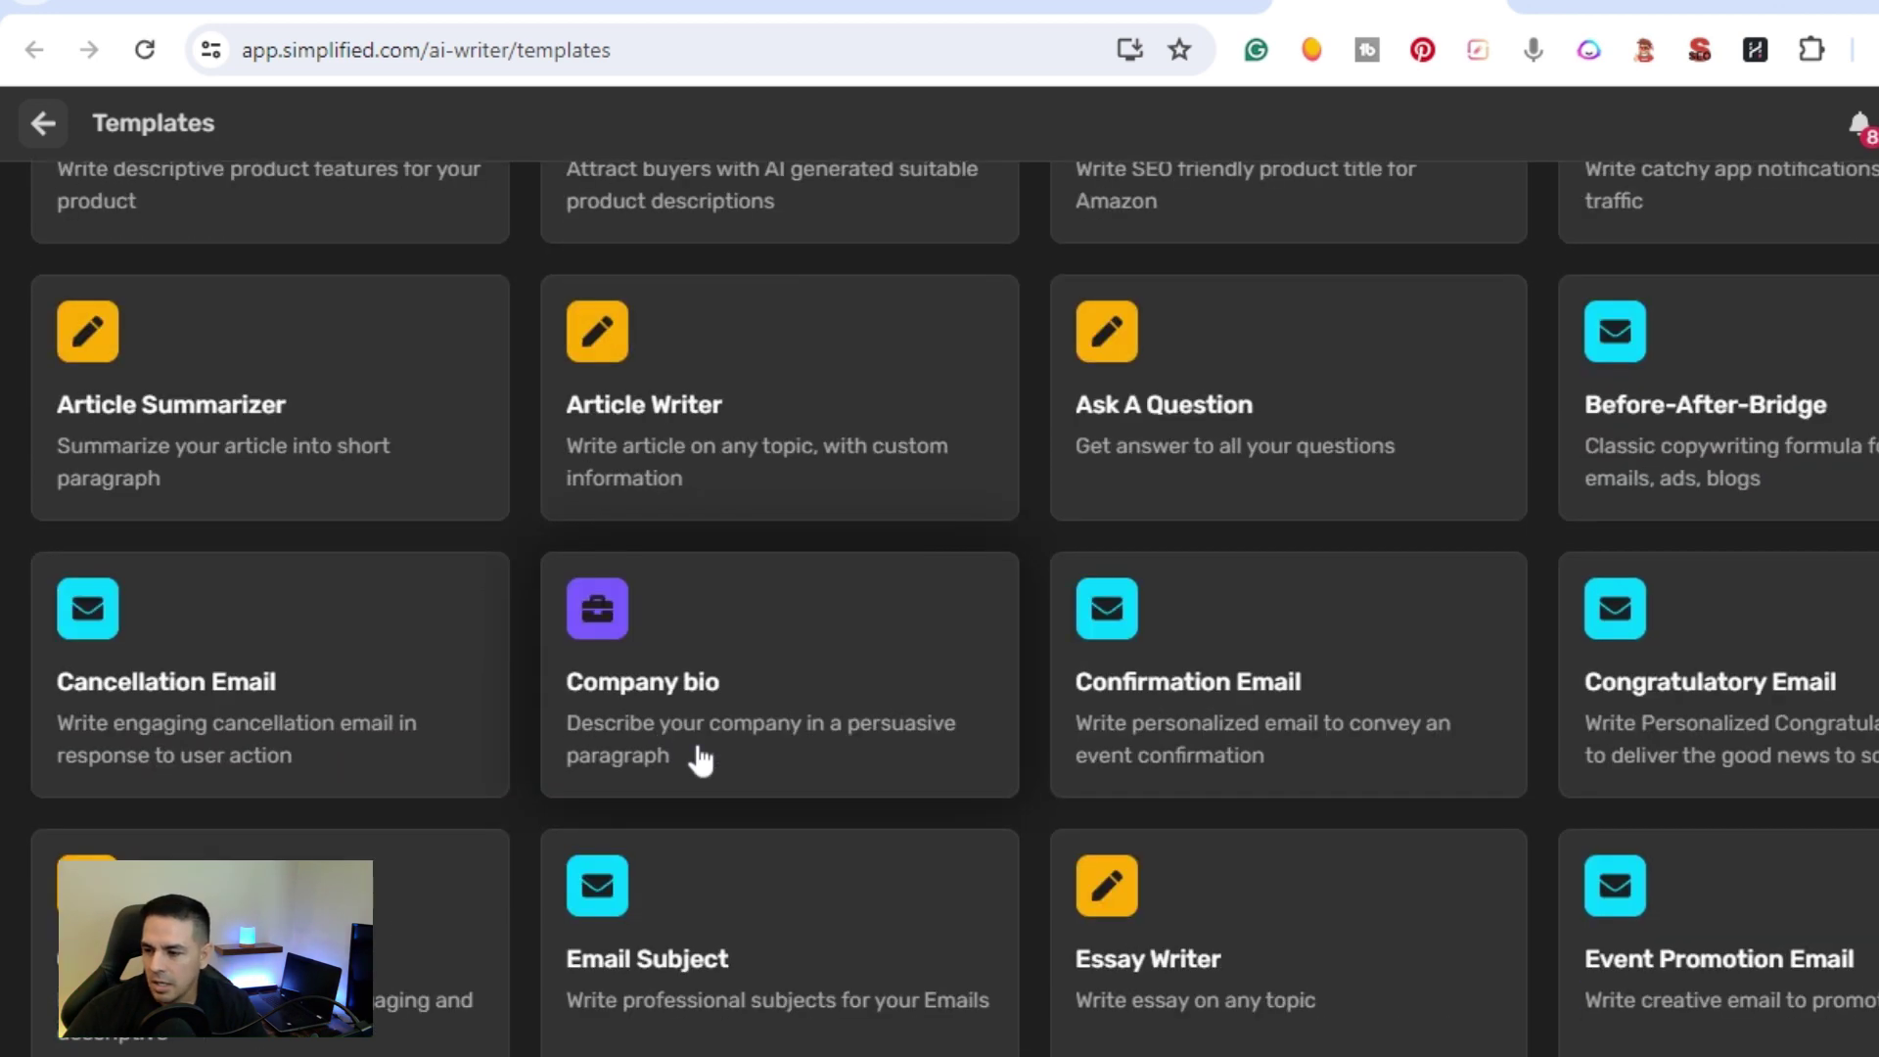
scroll(691, 766, down, 3)
scroll(691, 770, down, 8)
scroll(691, 771, down, 6)
scroll(691, 770, up, 20)
scroll(691, 770, up, 10)
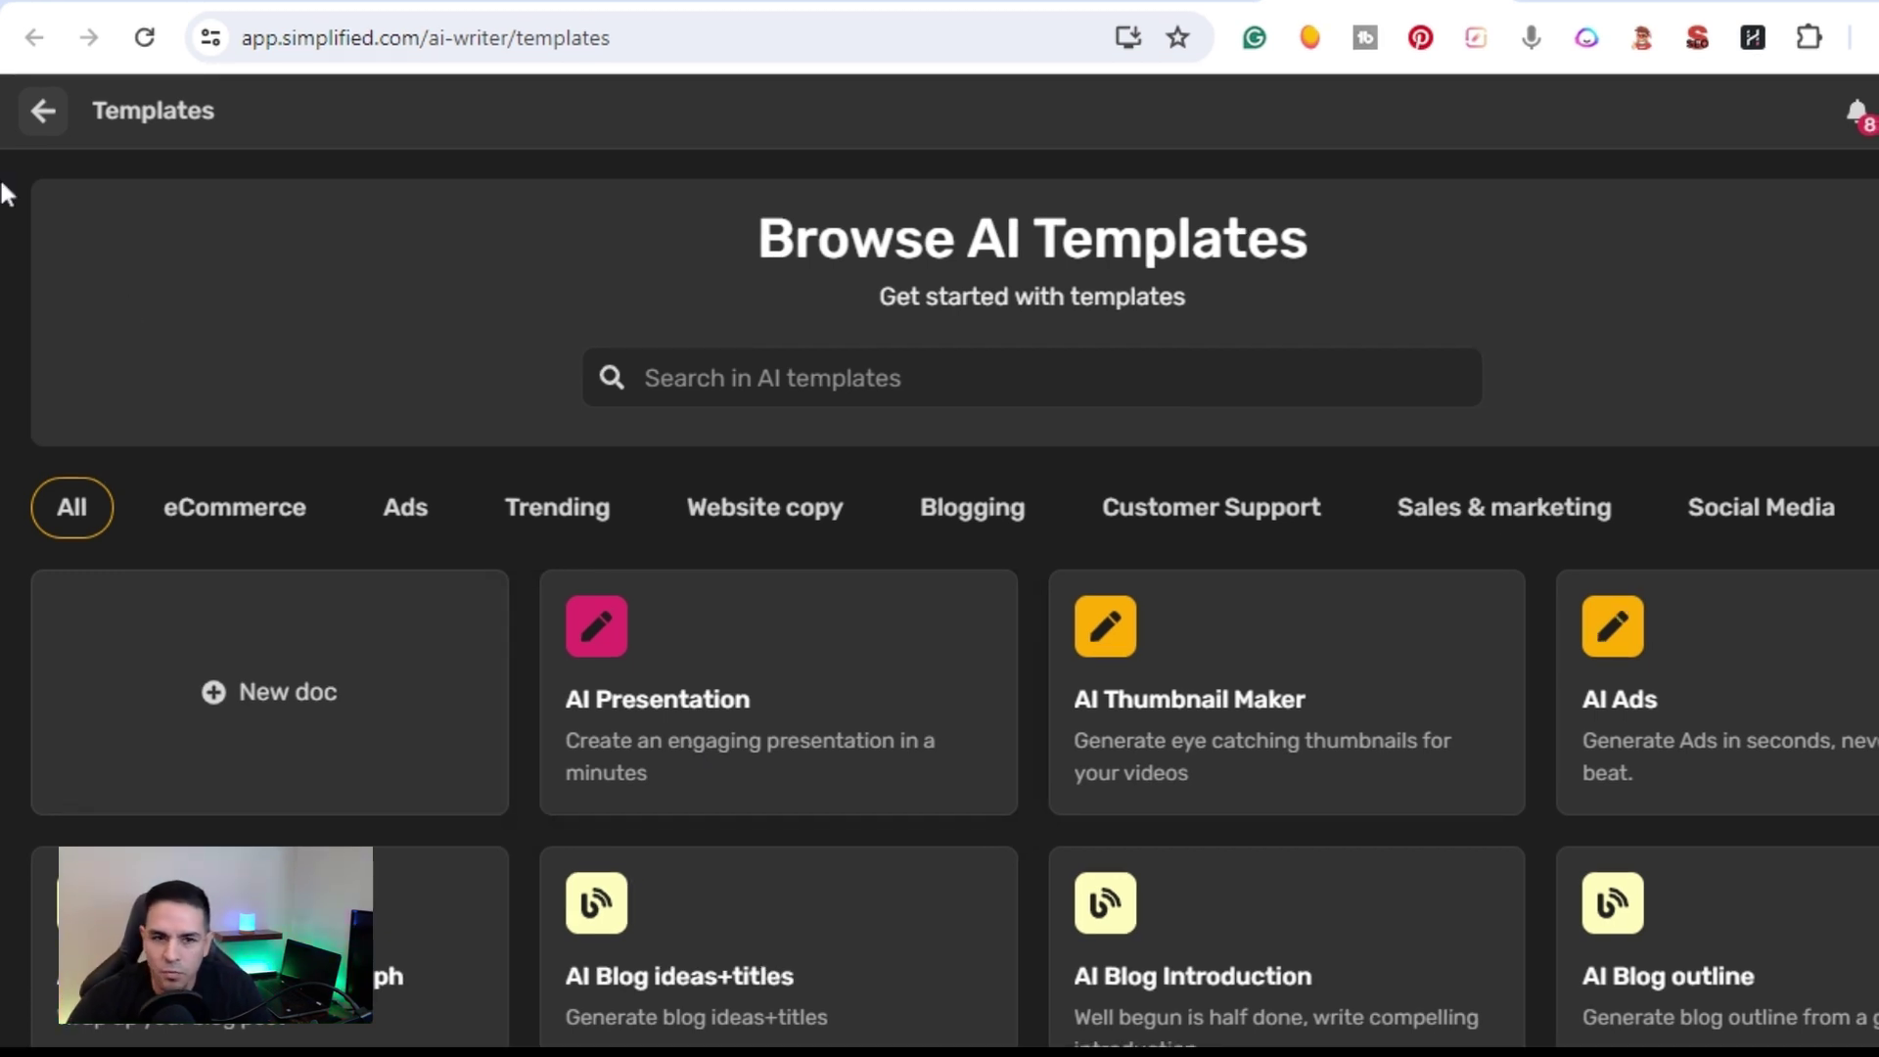
click(40, 116)
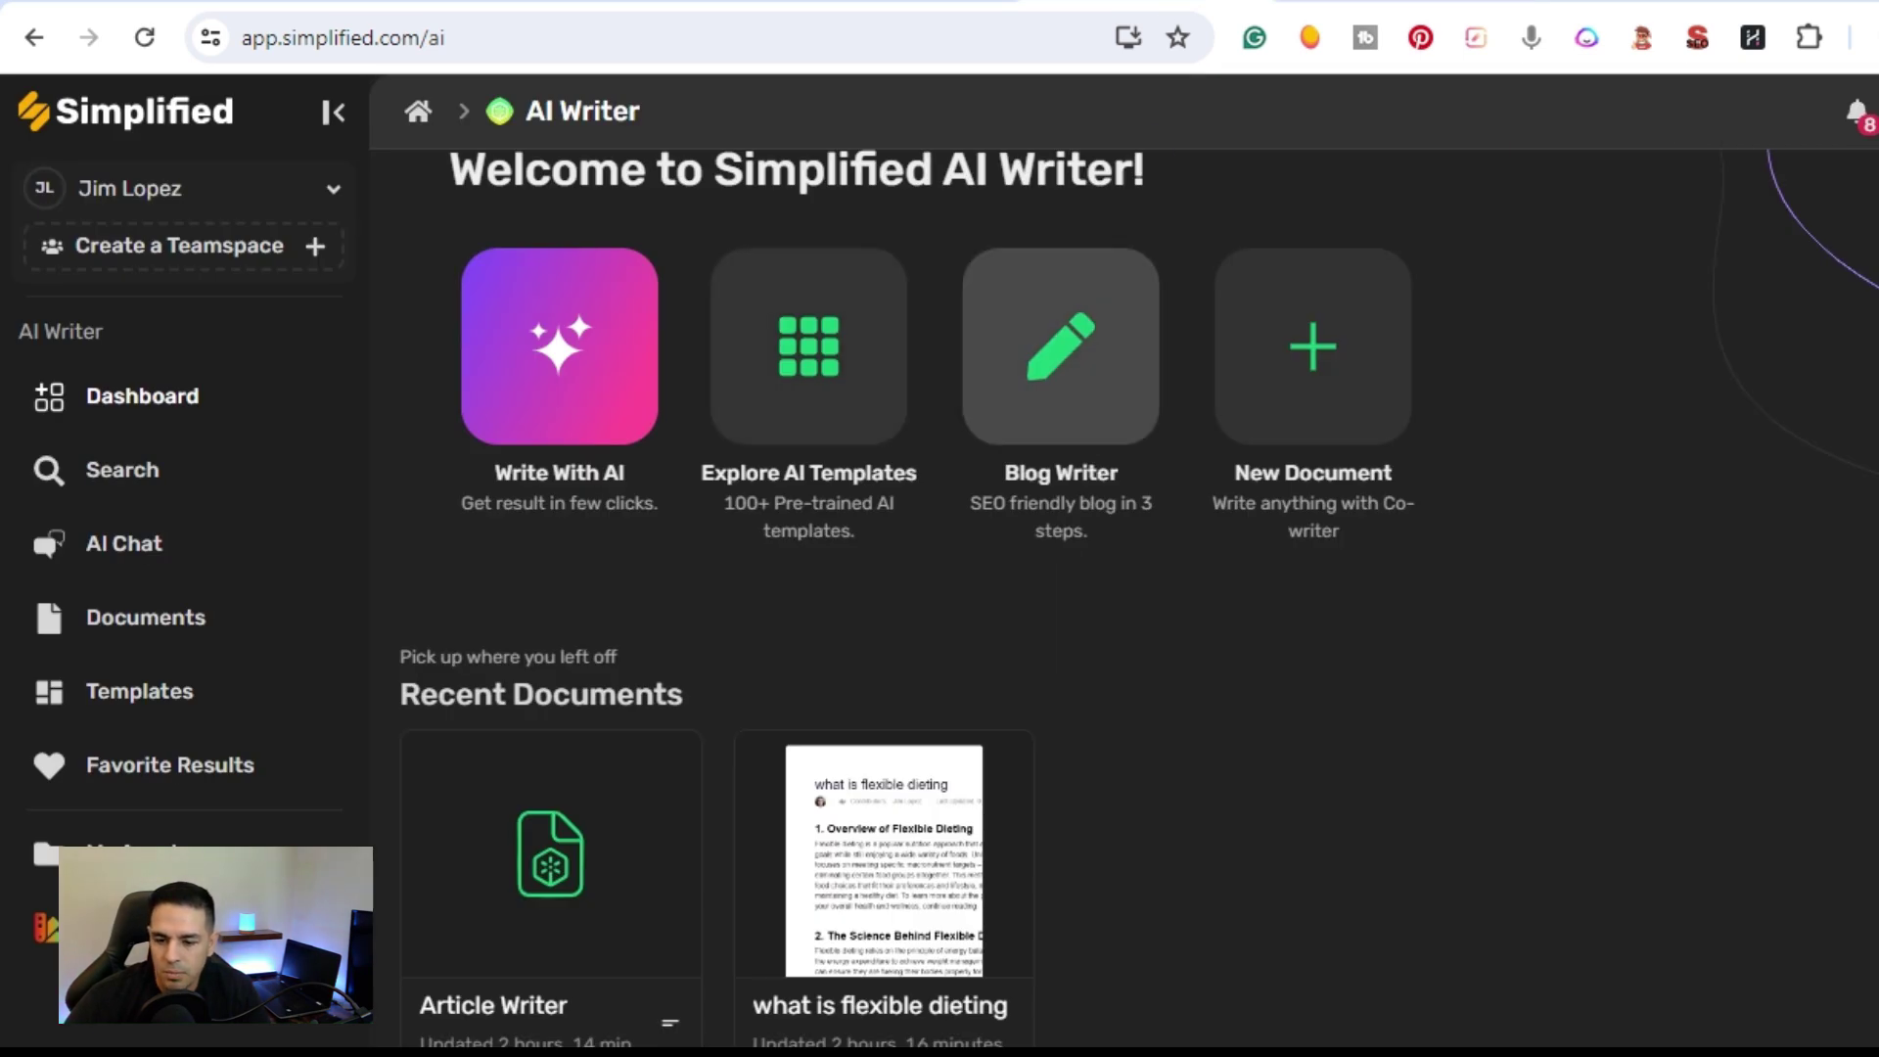
Step: Open the 'what is flexible dieting' article from Recent Documents
scroll(616, 804, down, 3)
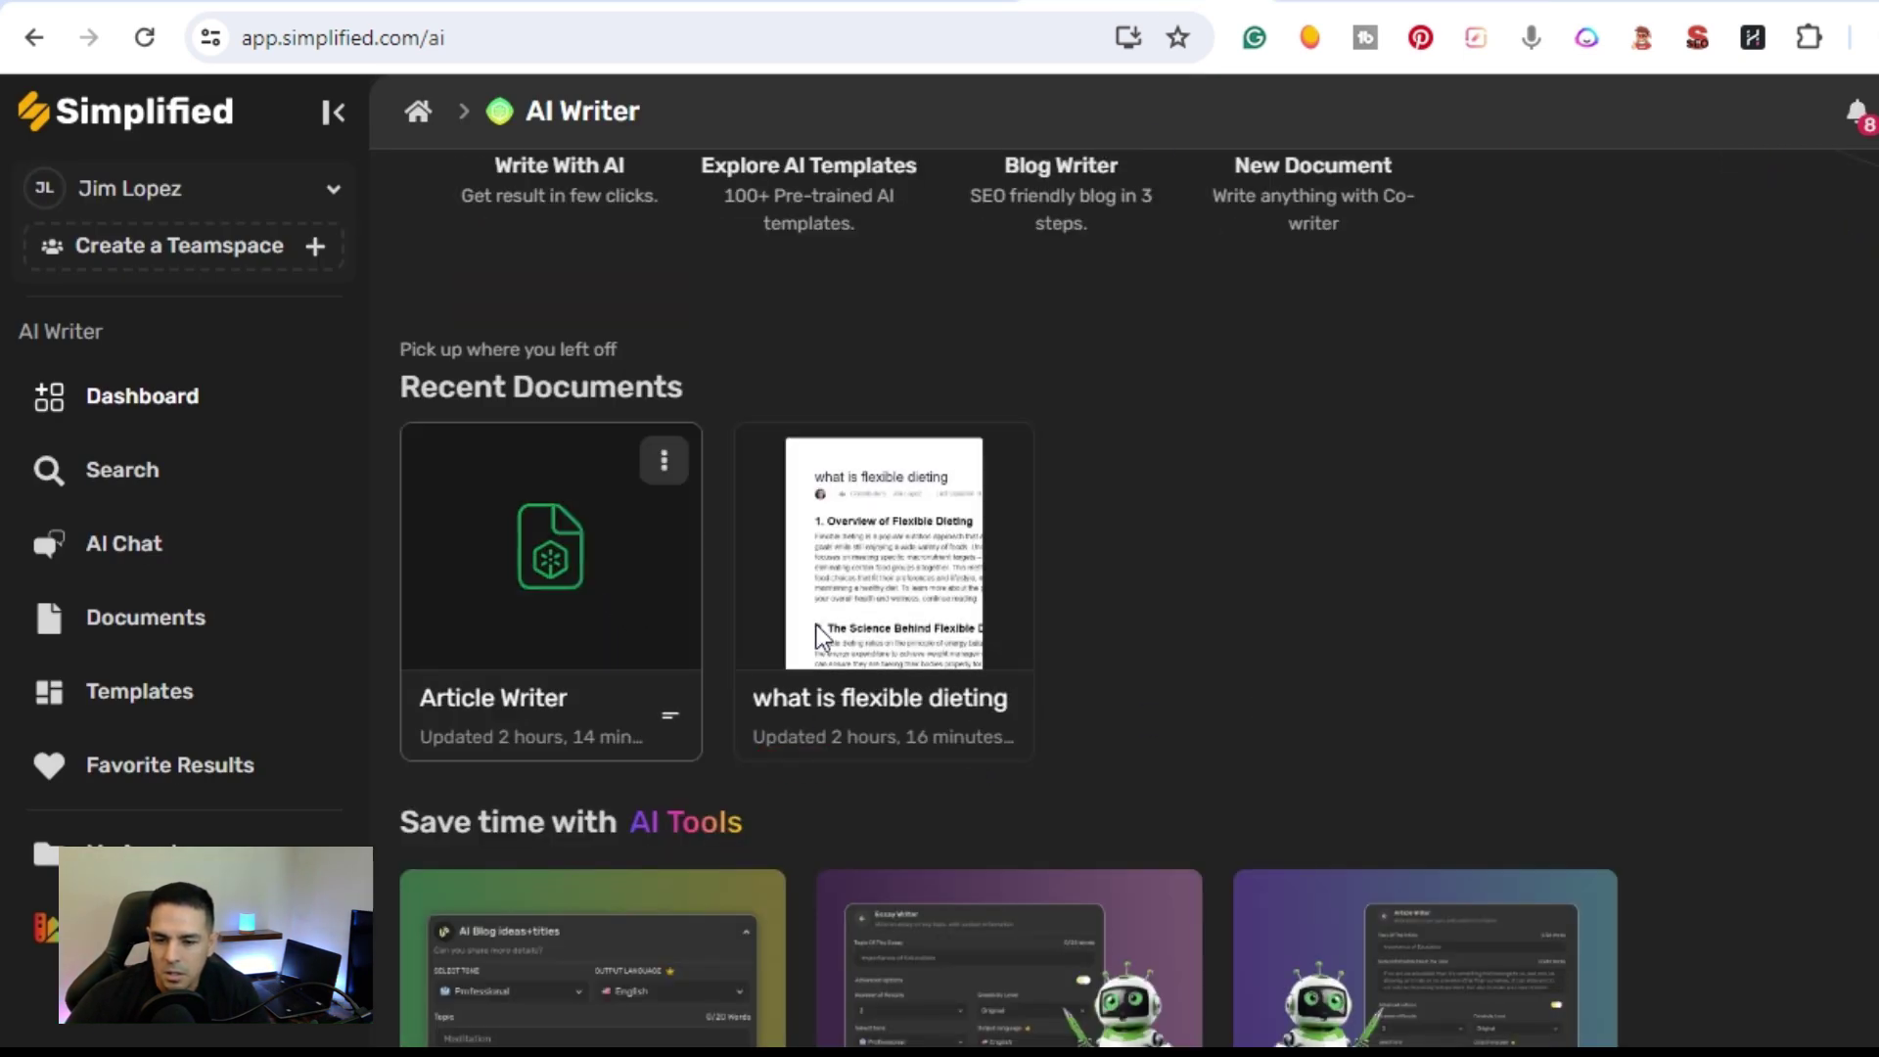
click(904, 628)
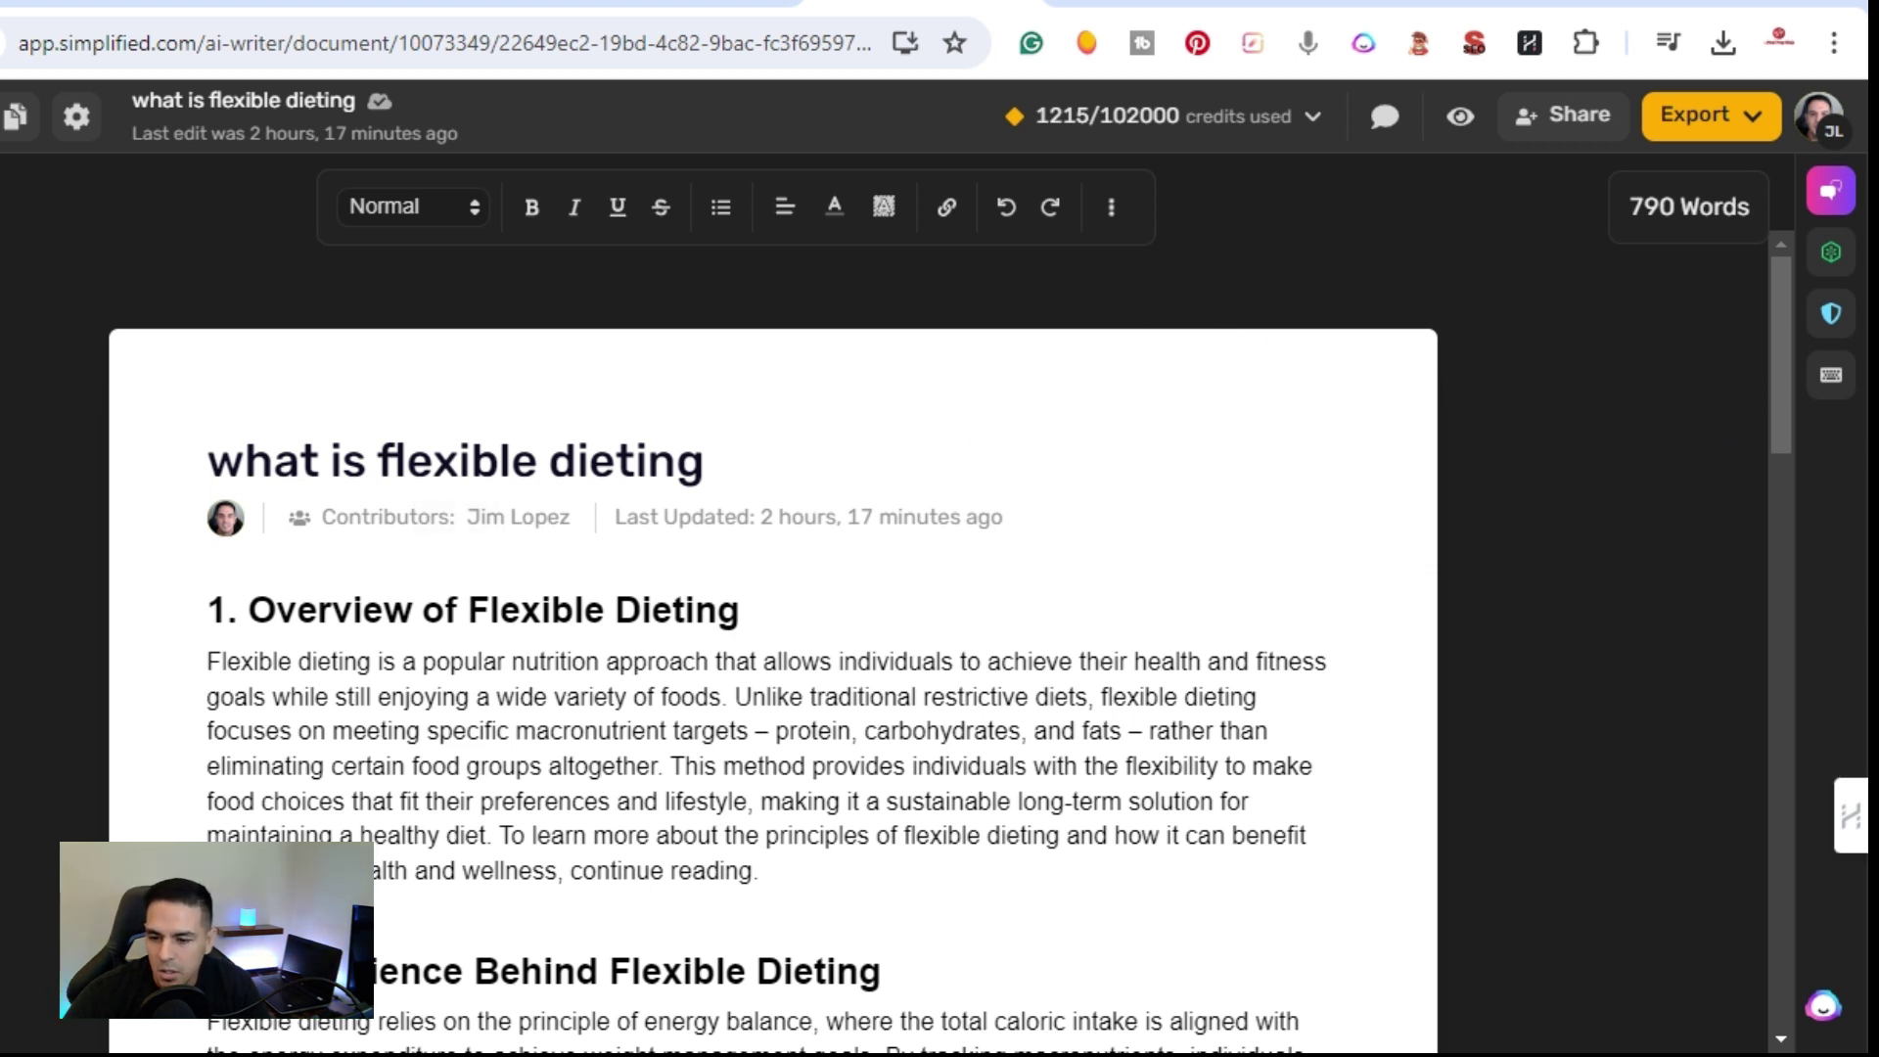
Step: Select the phrase on flexible dieting's benefits and preview its extra AI actions
drag(858, 837, 1293, 836)
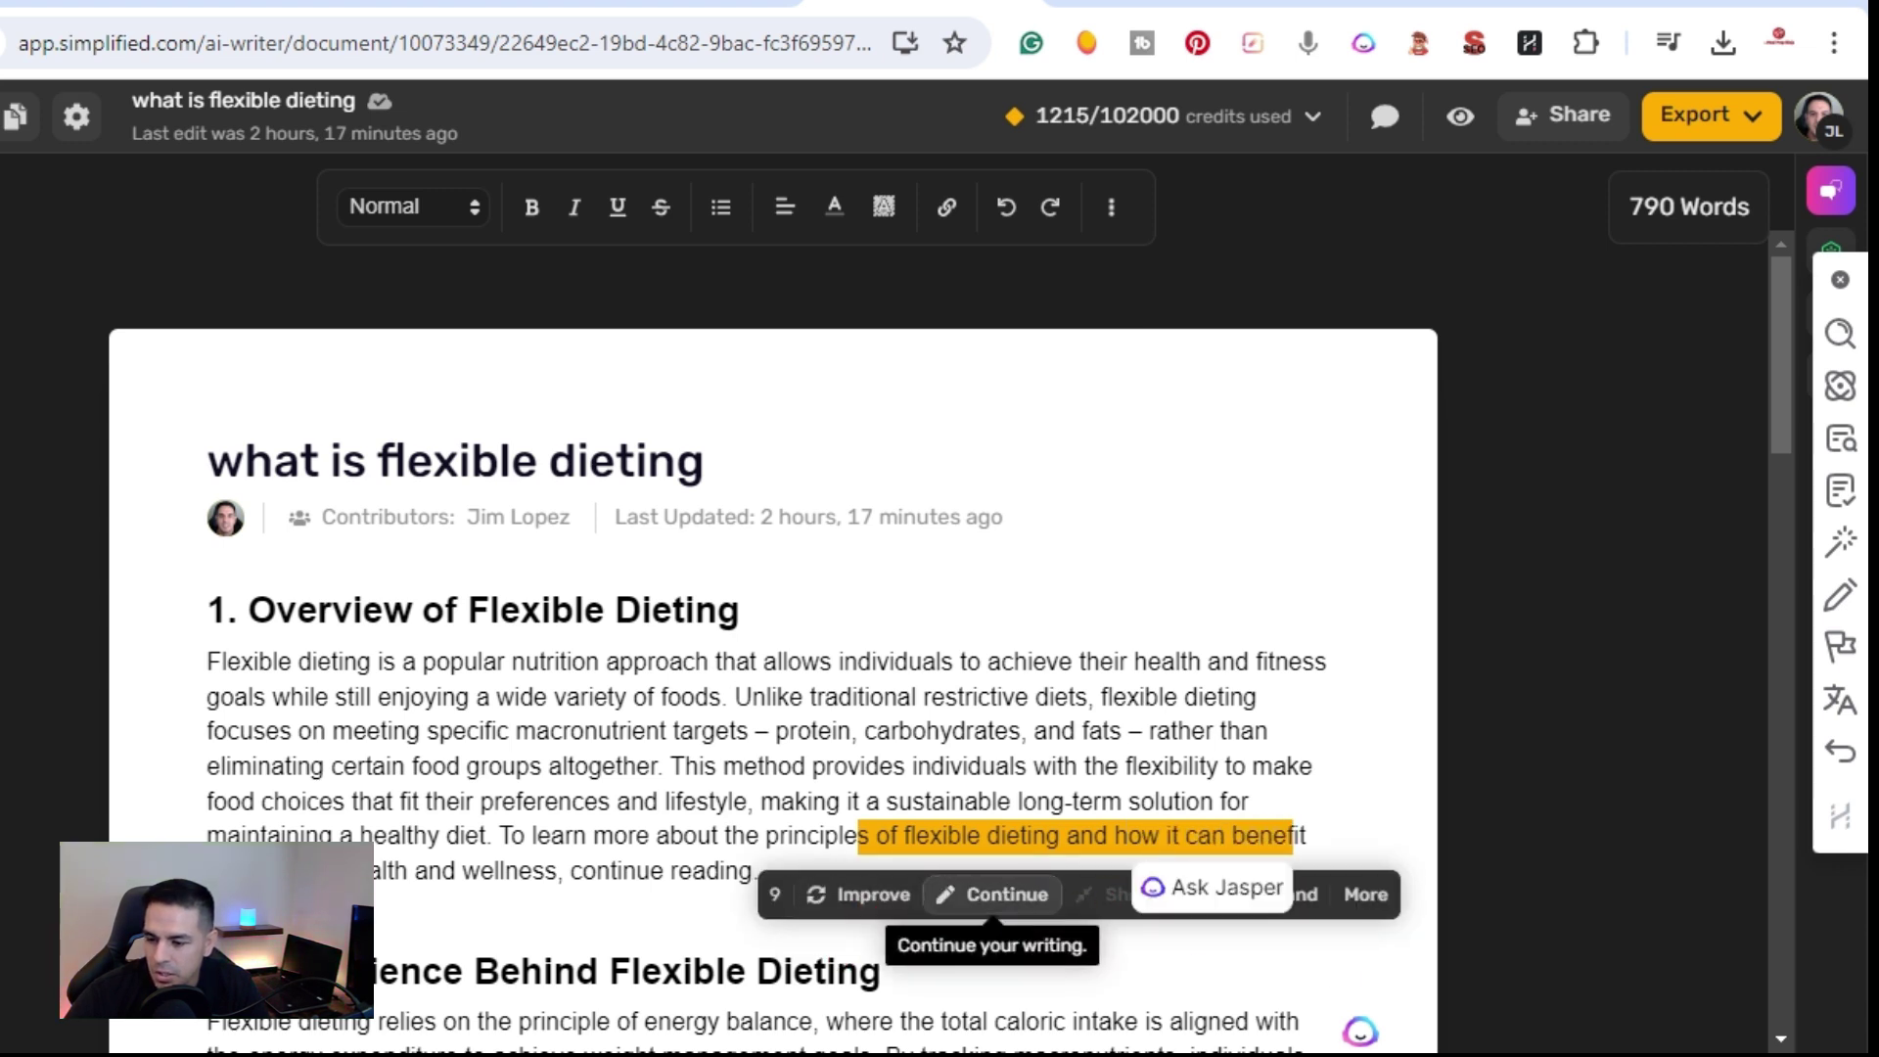
click(1365, 894)
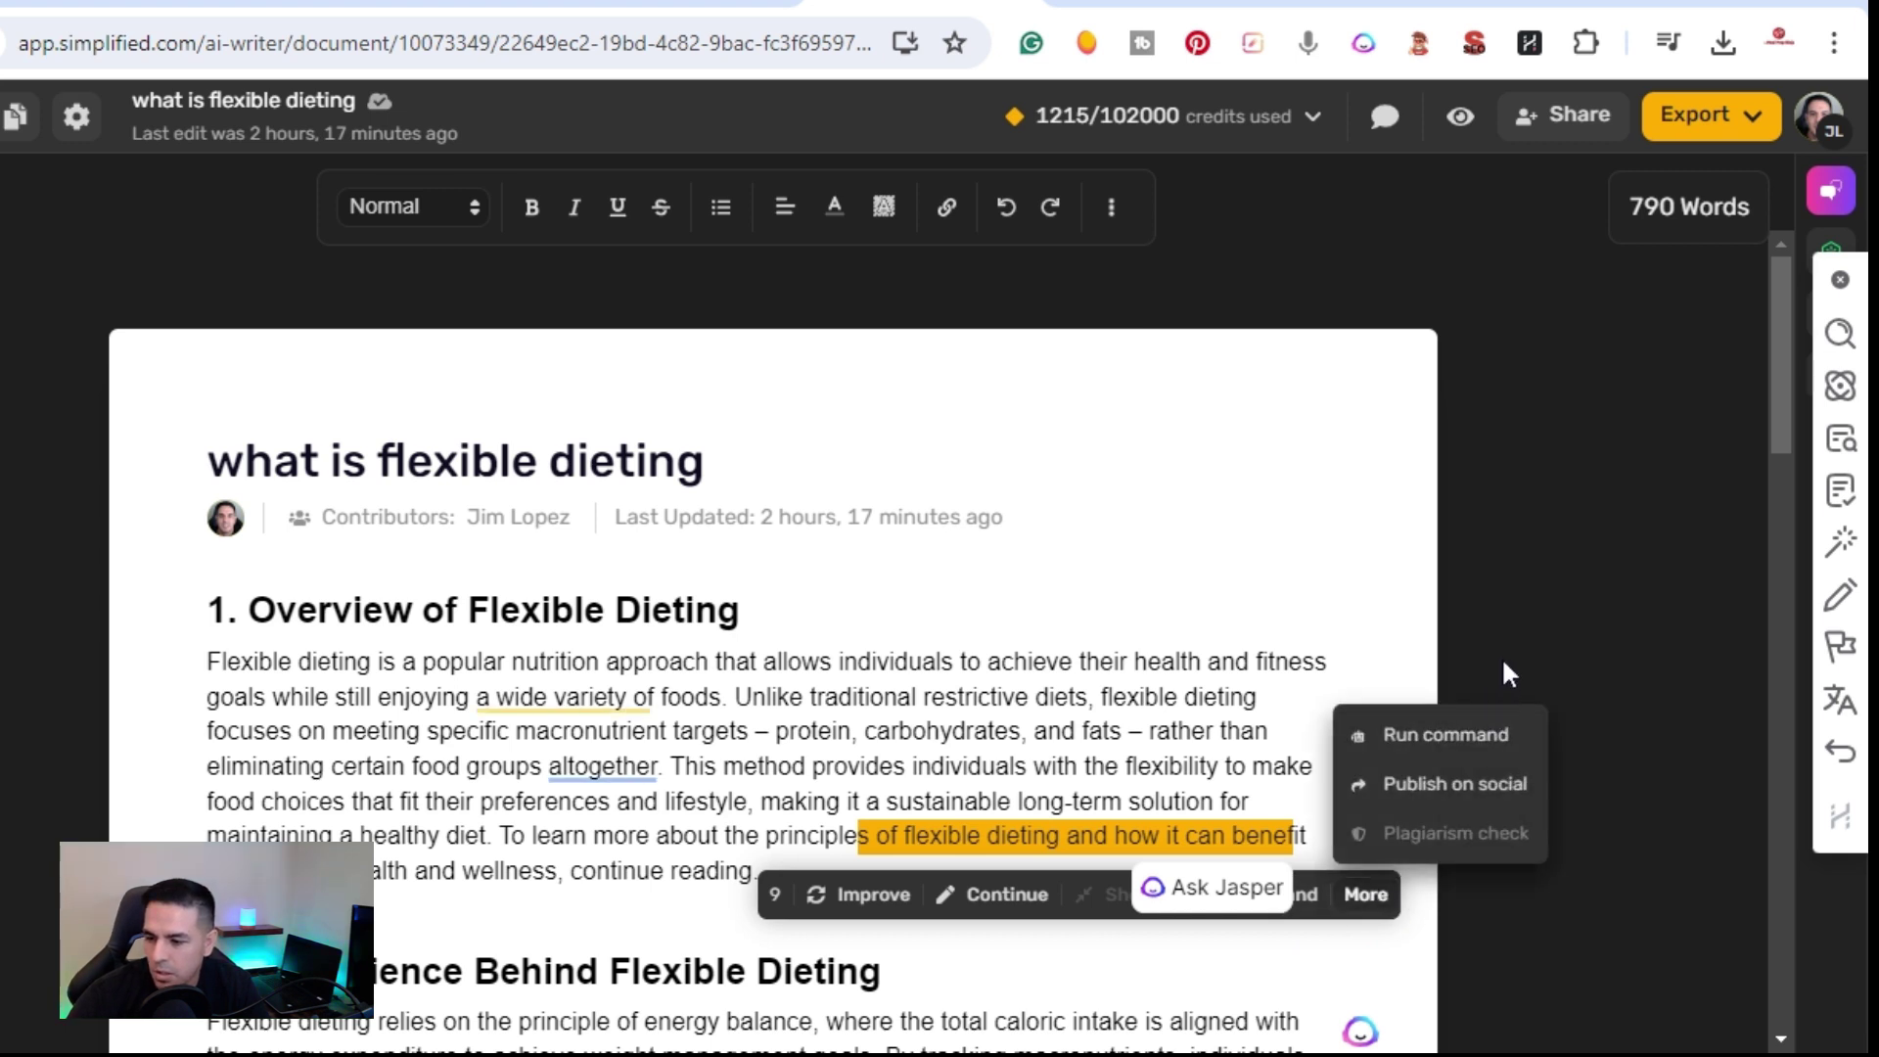
click(1529, 579)
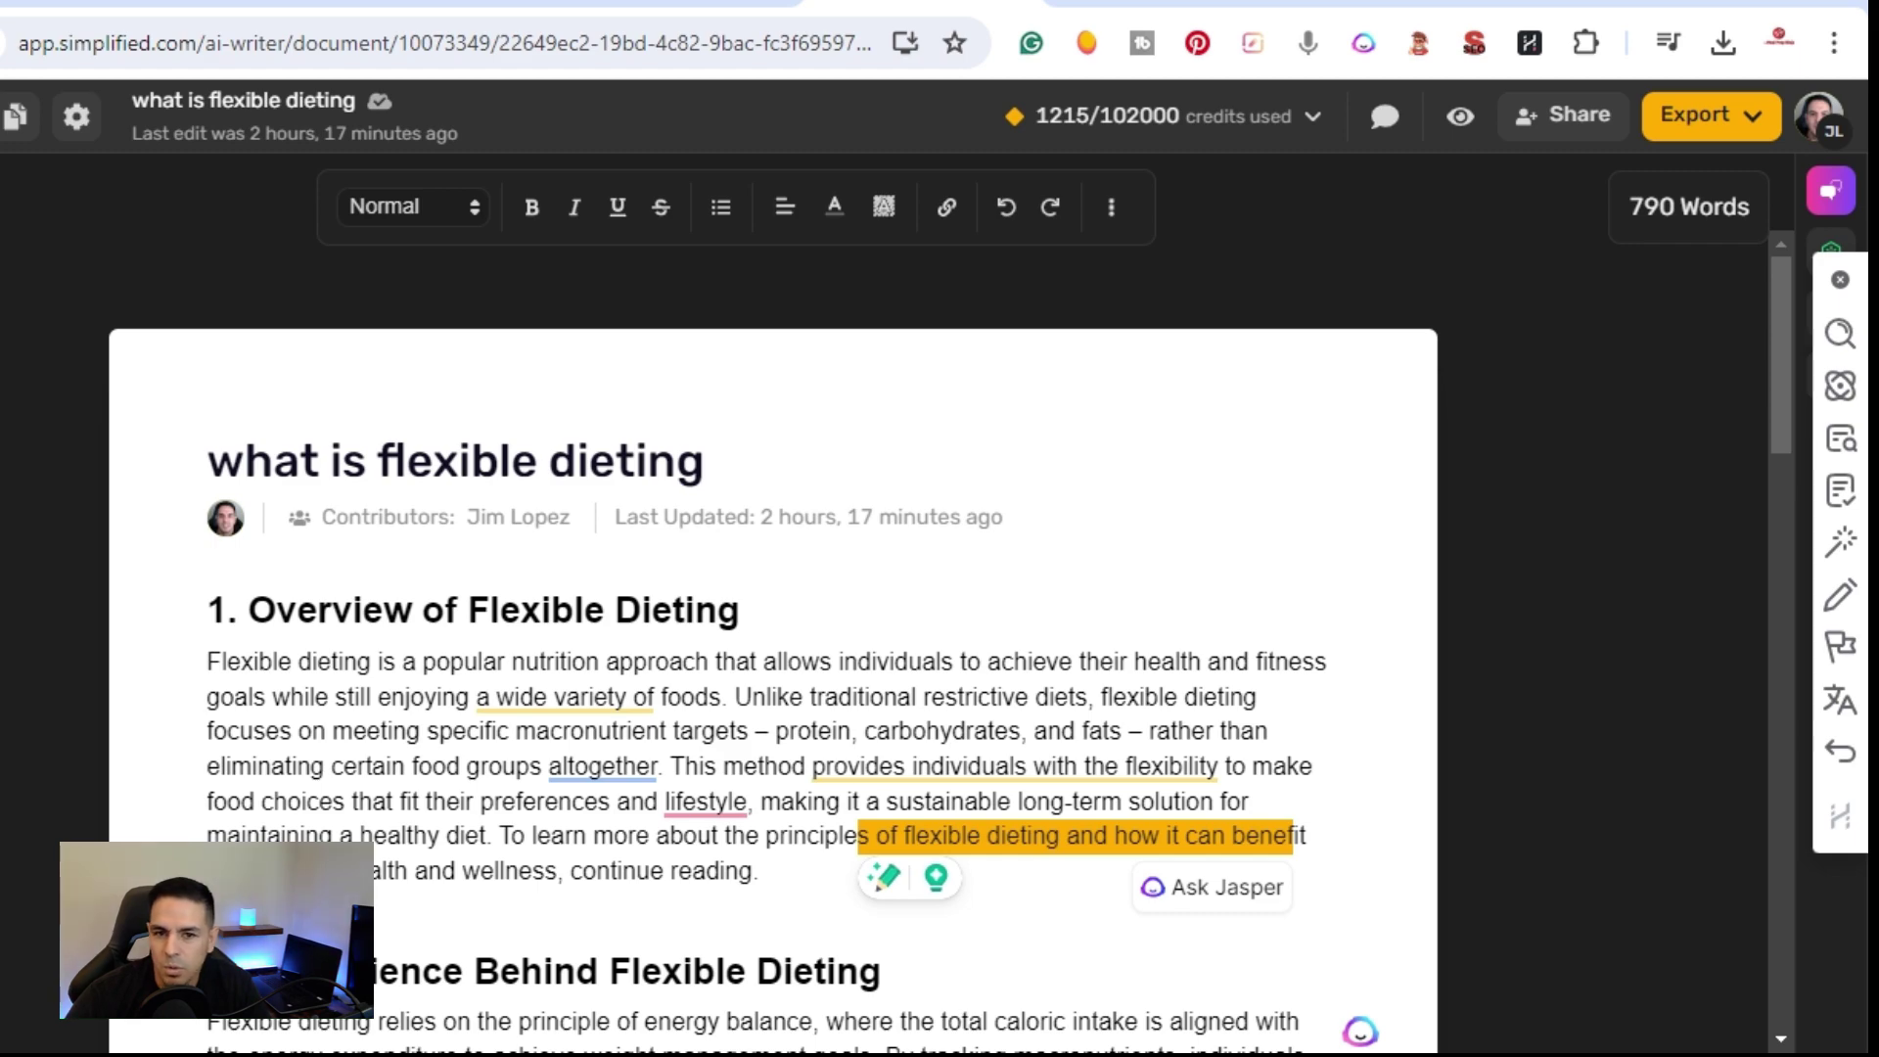
Step: Scroll the article and reveal the toolbar's additional text formatting options
scroll(773, 636, down, 10)
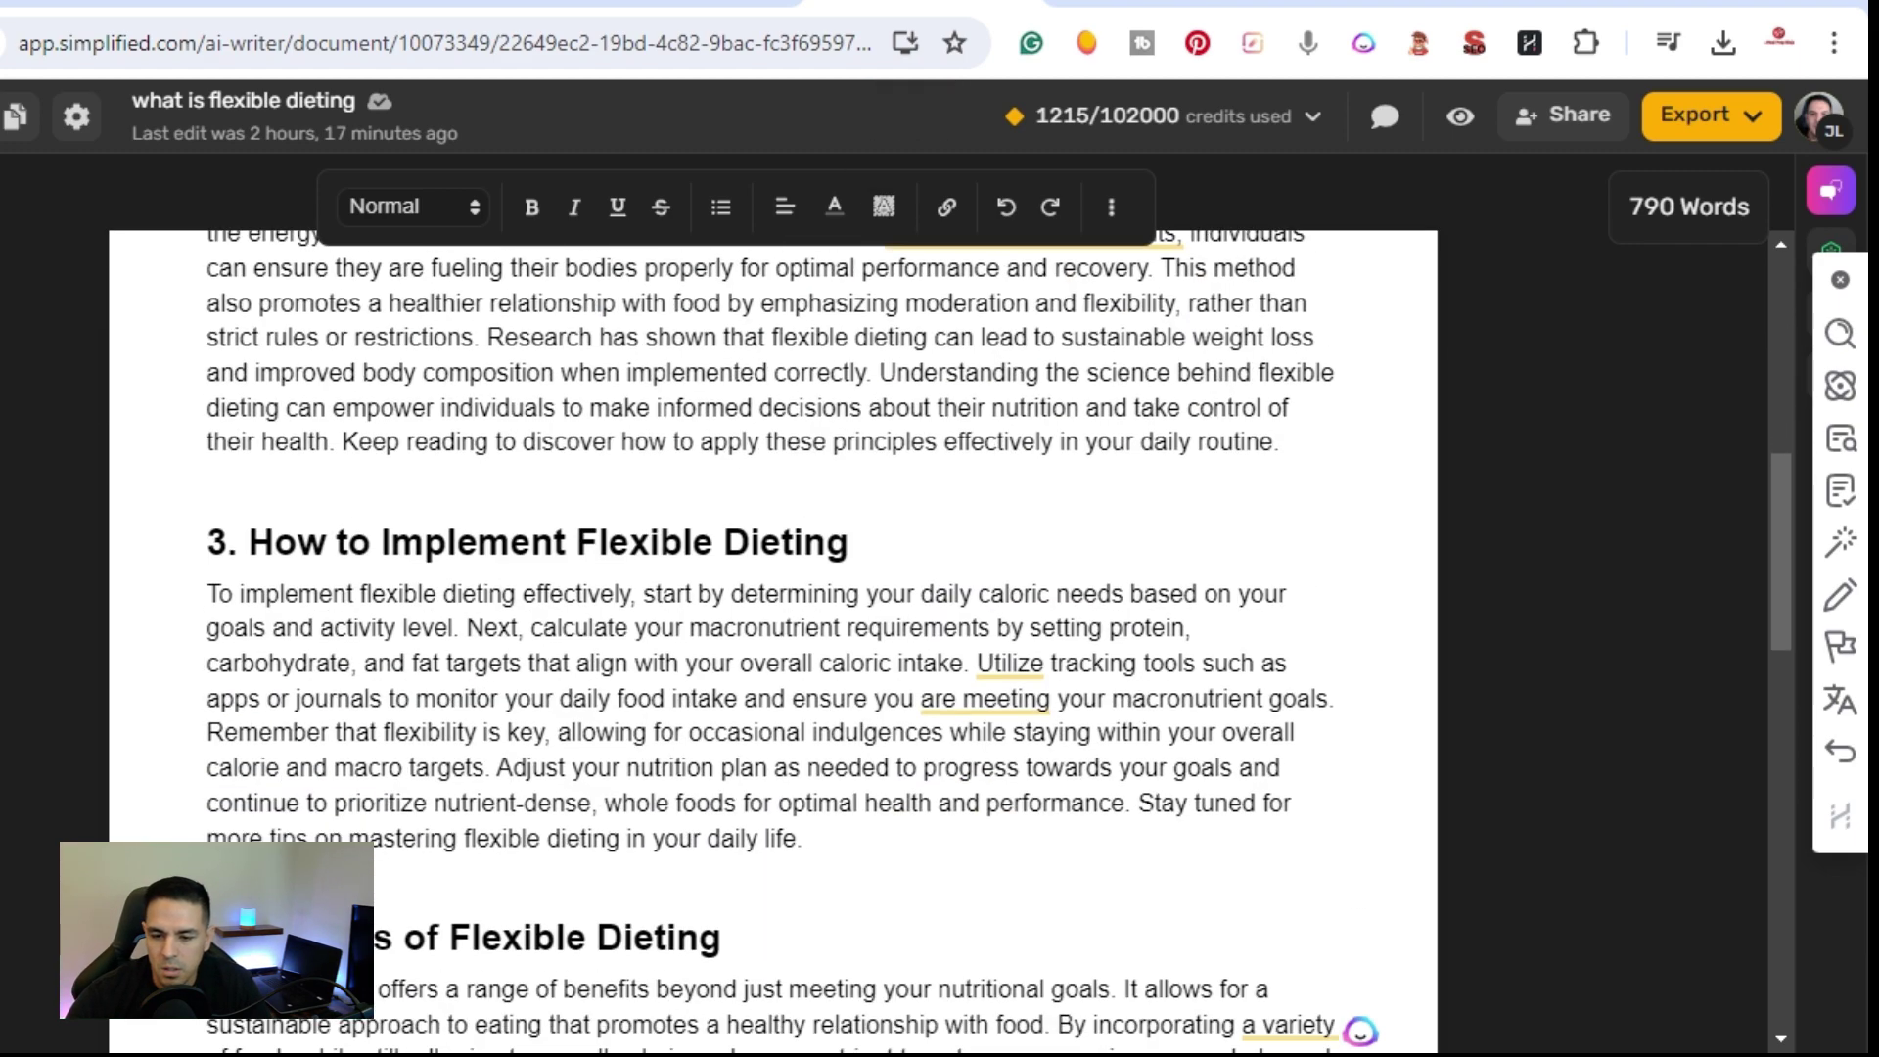
scroll(773, 636, down, 4)
scroll(773, 636, up, 15)
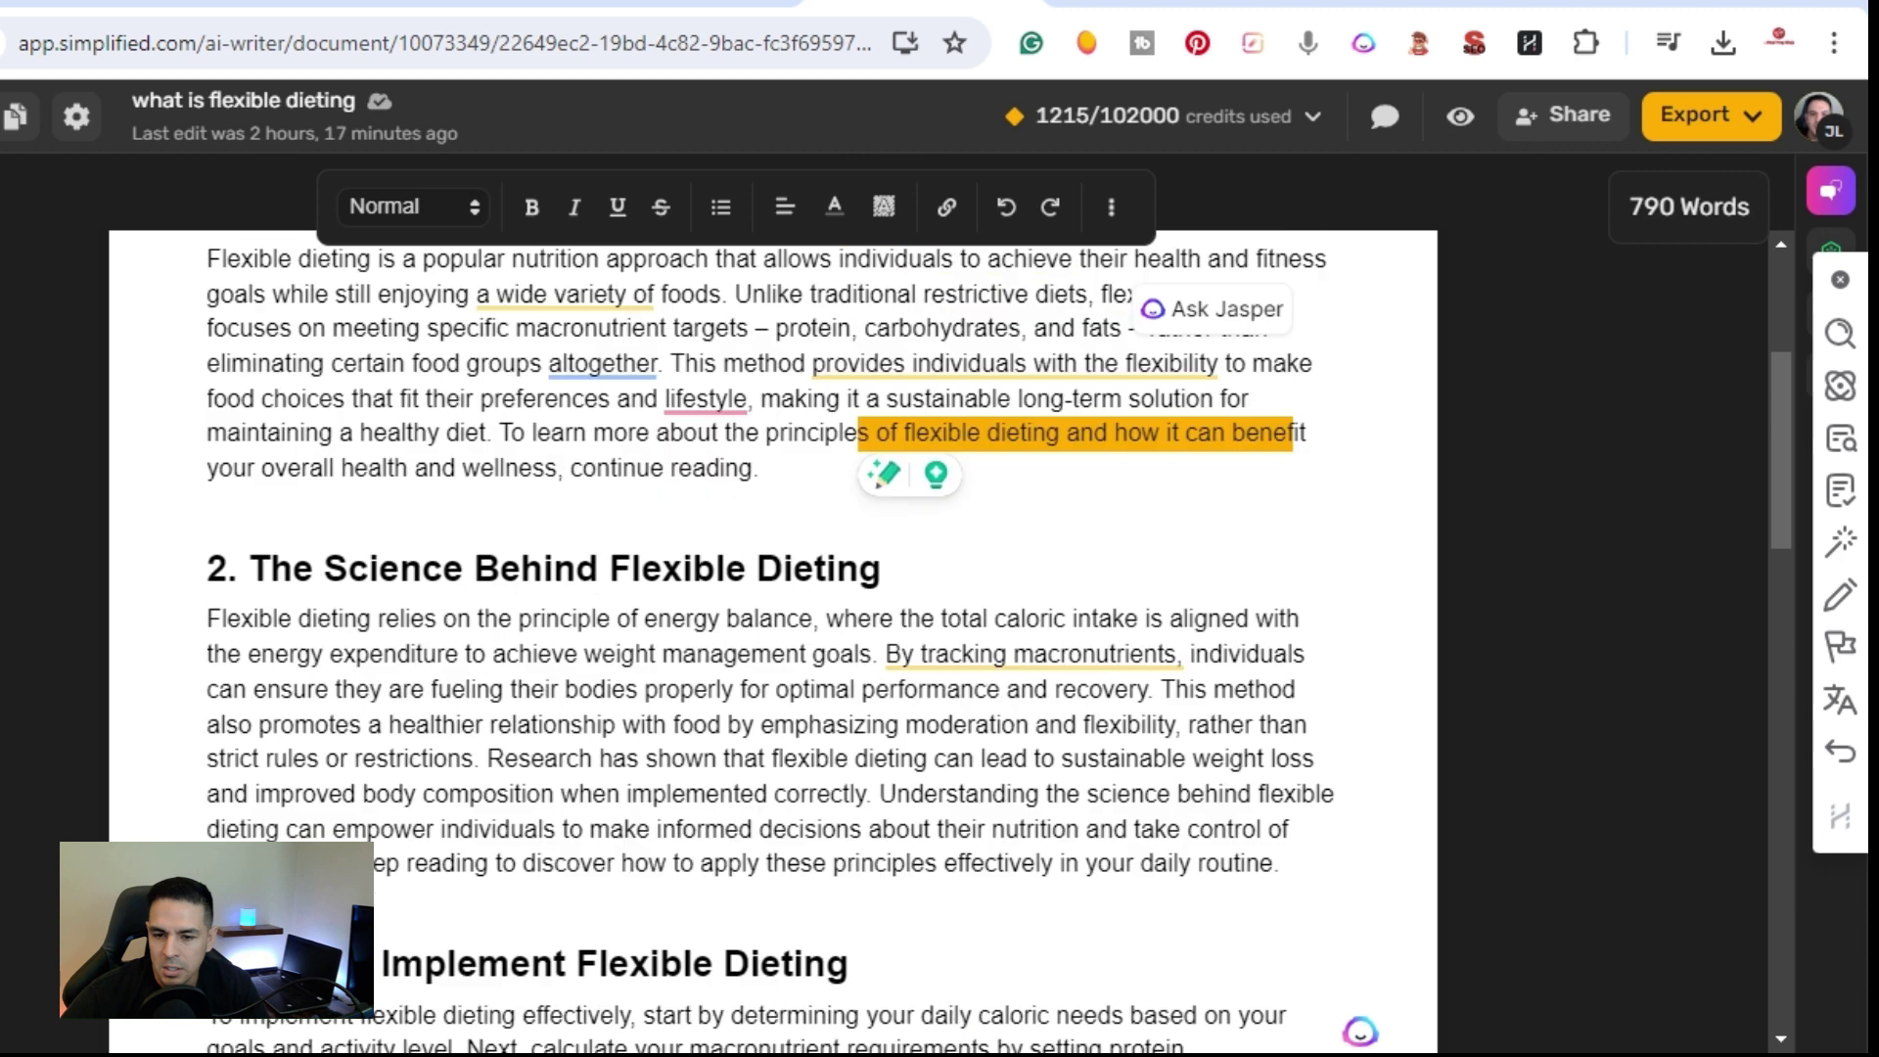
scroll(774, 636, up, 2)
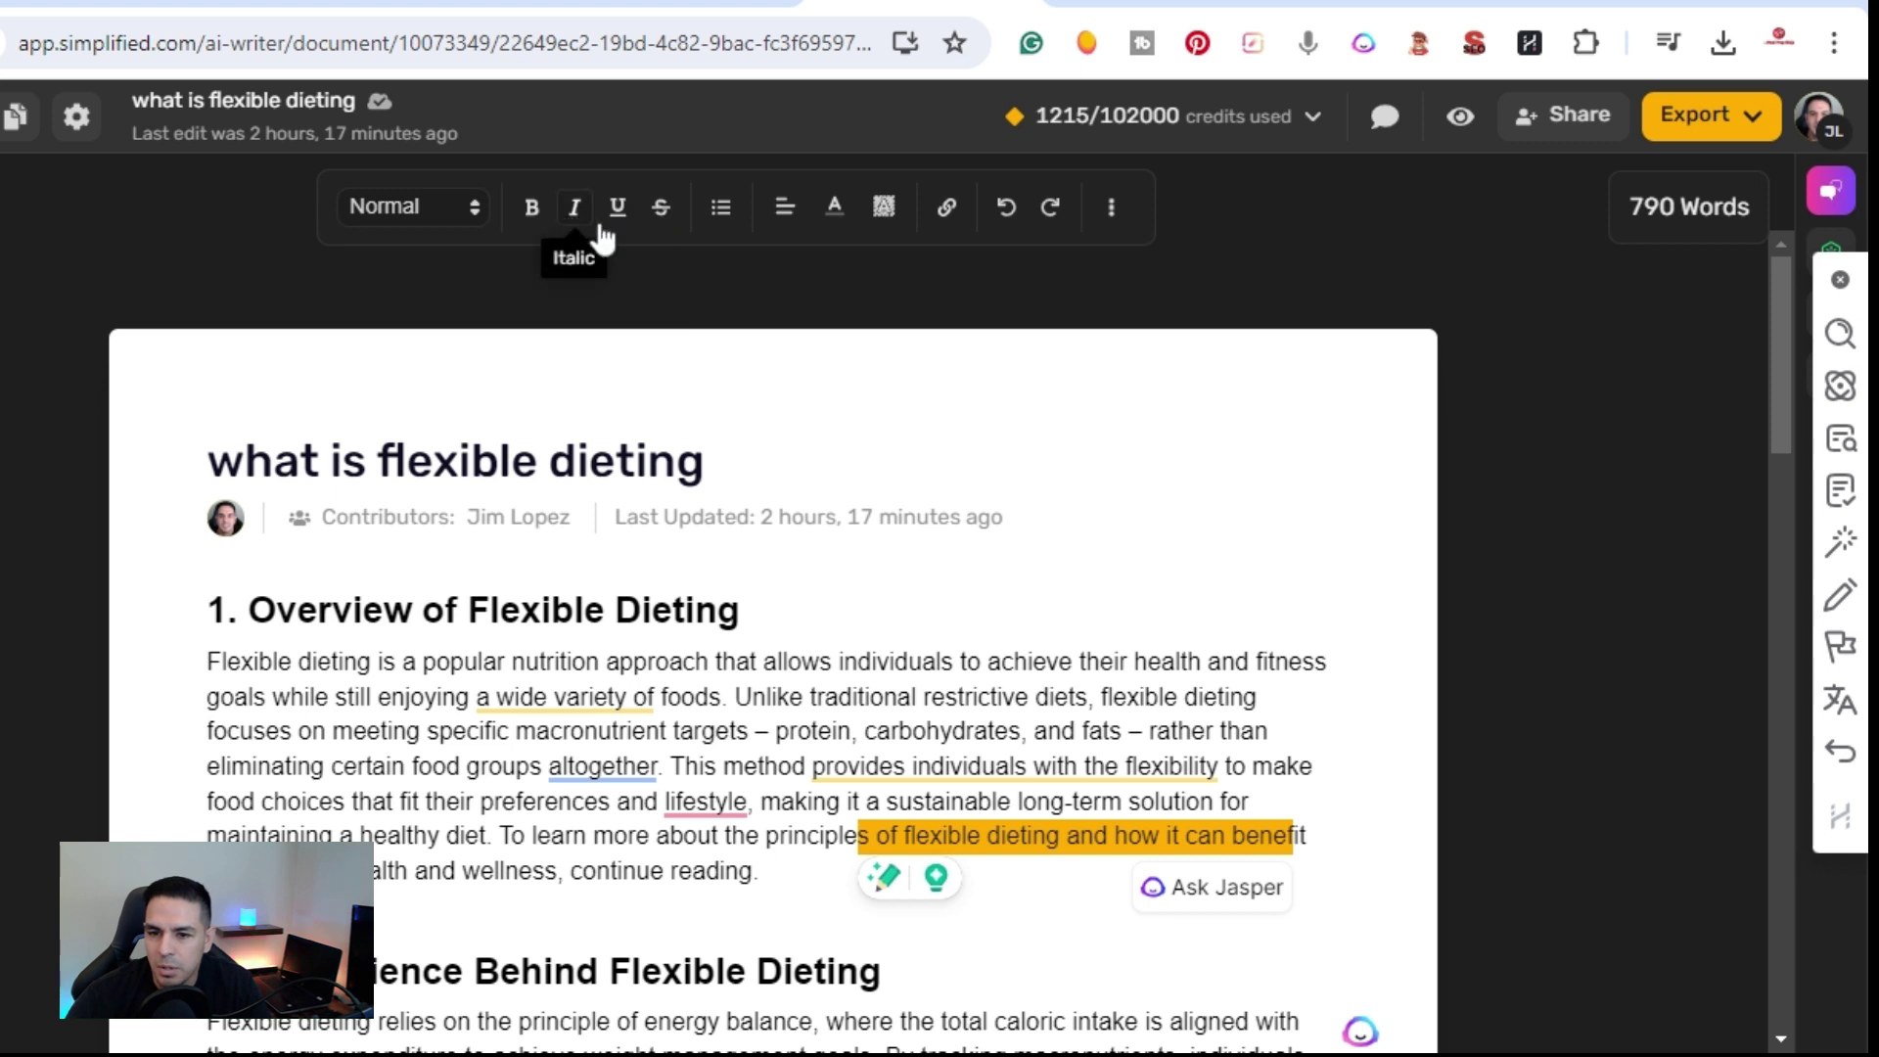
click(1113, 211)
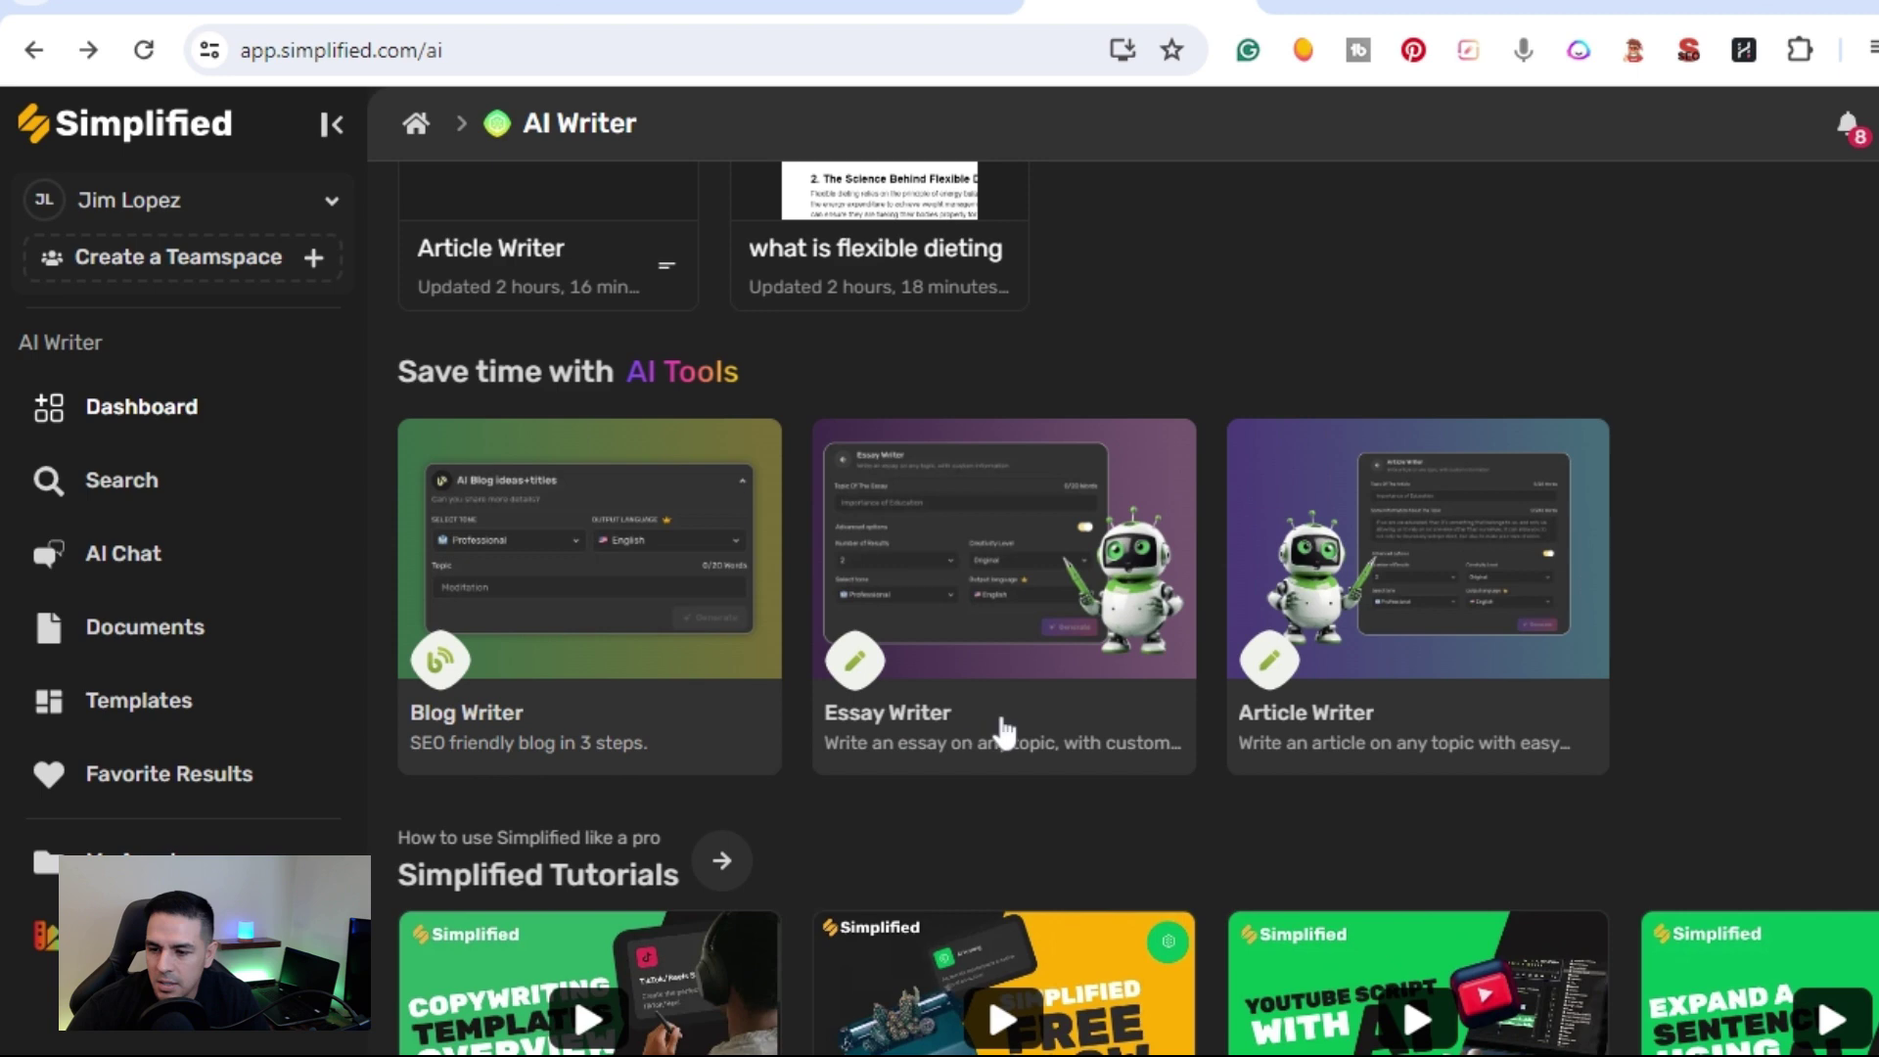
Step: Scroll the AI Writer dashboard down through AI Tools and Tutorials, then back up to the recent documents
scroll(1287, 748, down, 2)
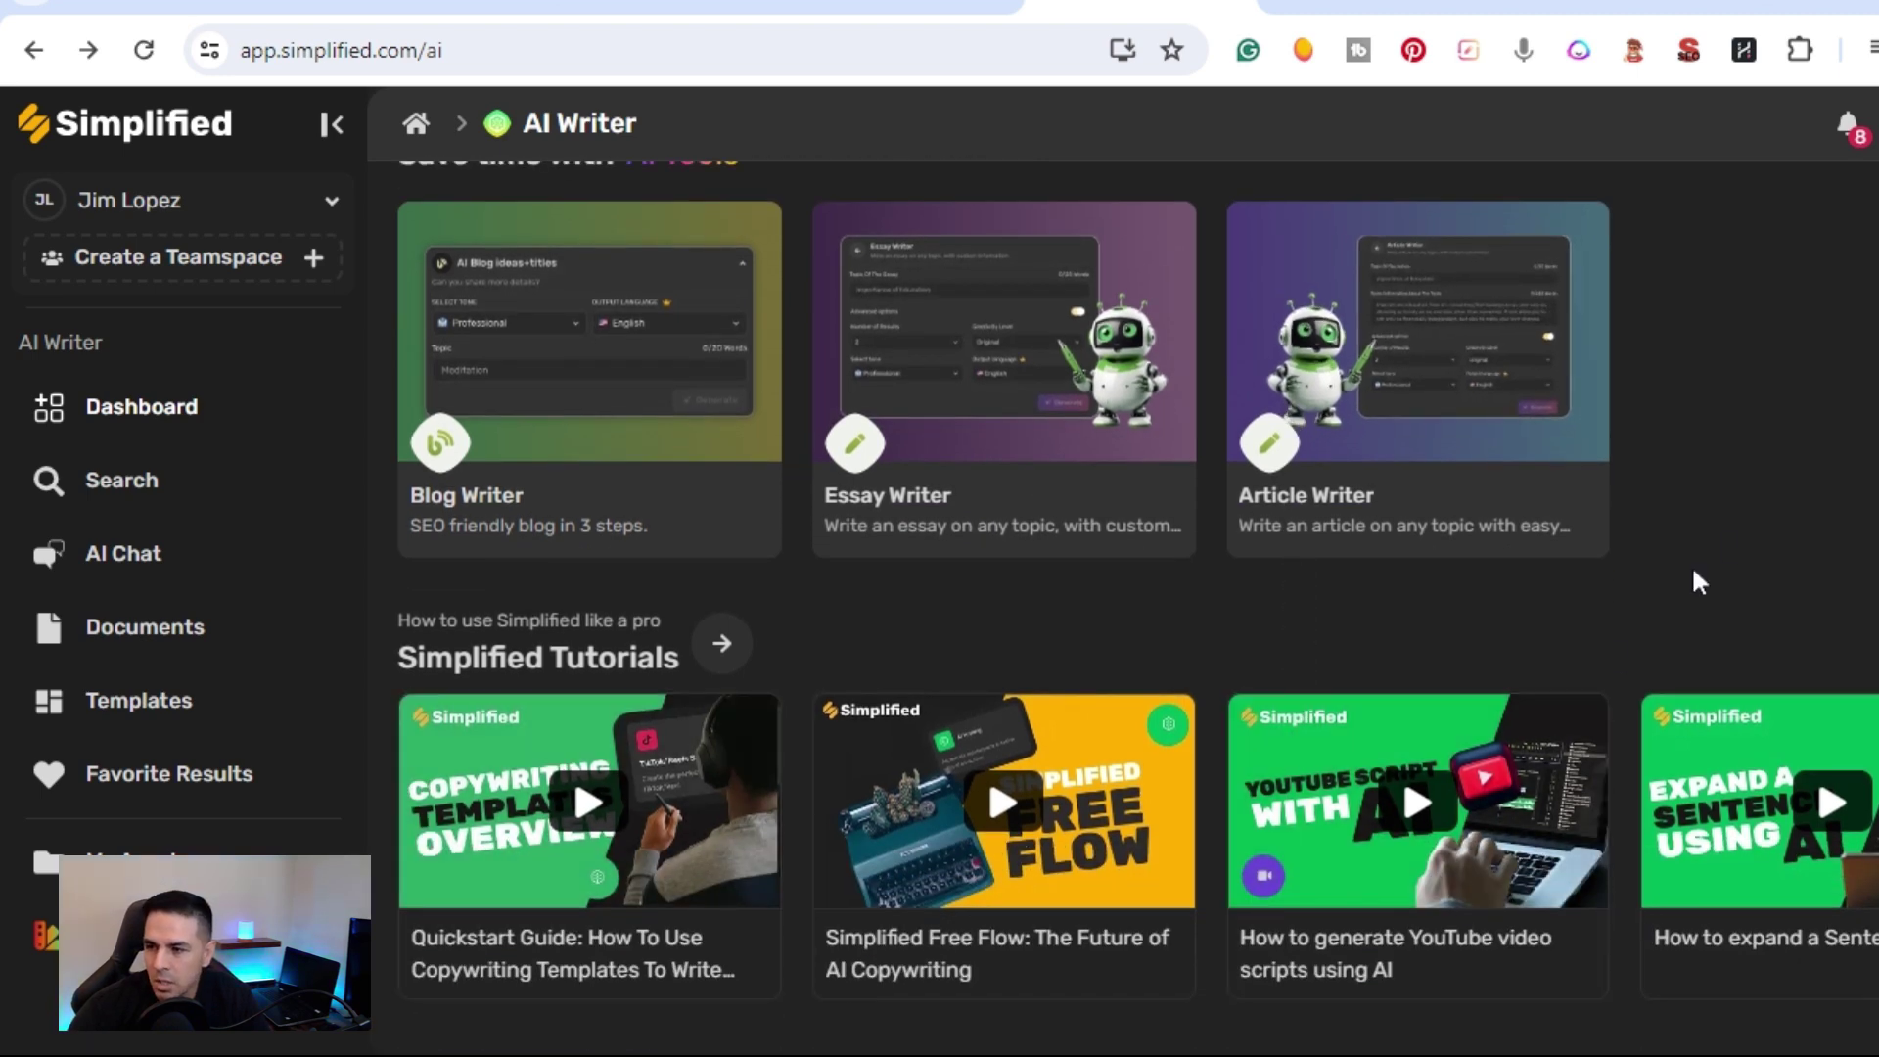
scroll(1648, 538, up, 6)
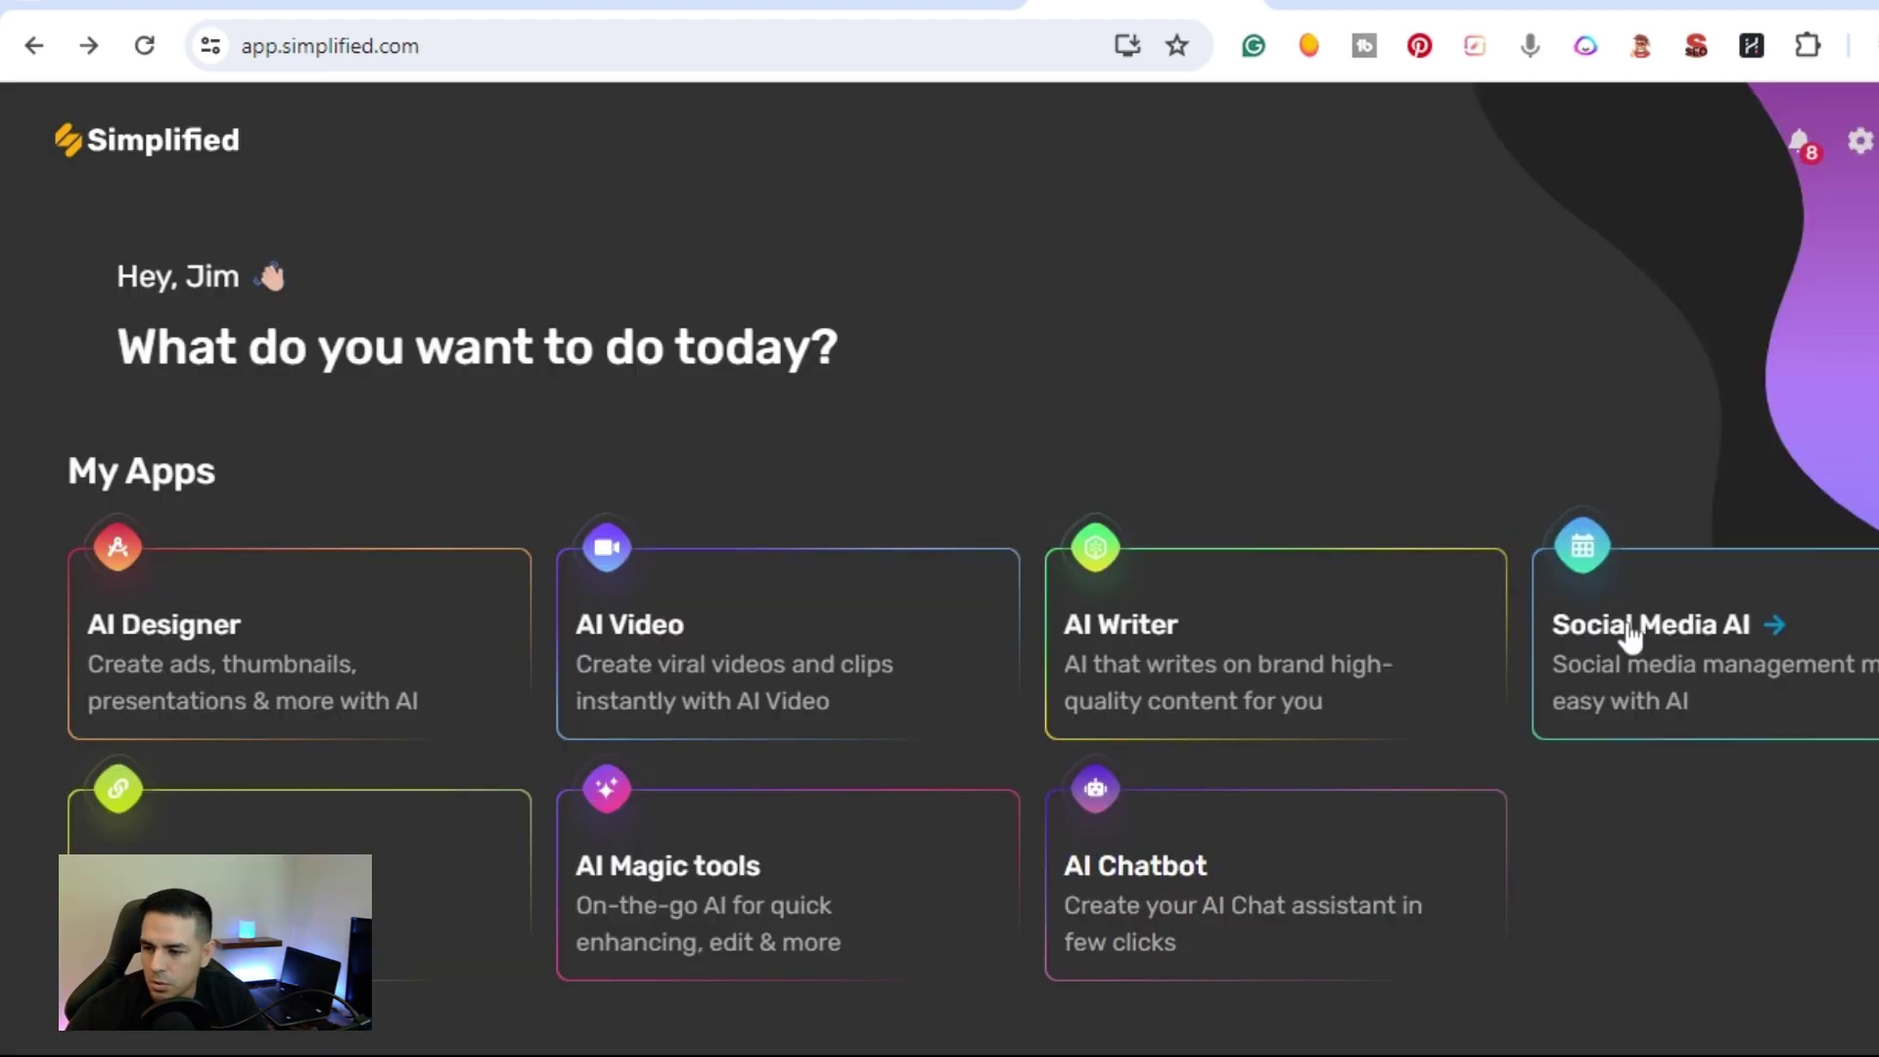
click(1628, 634)
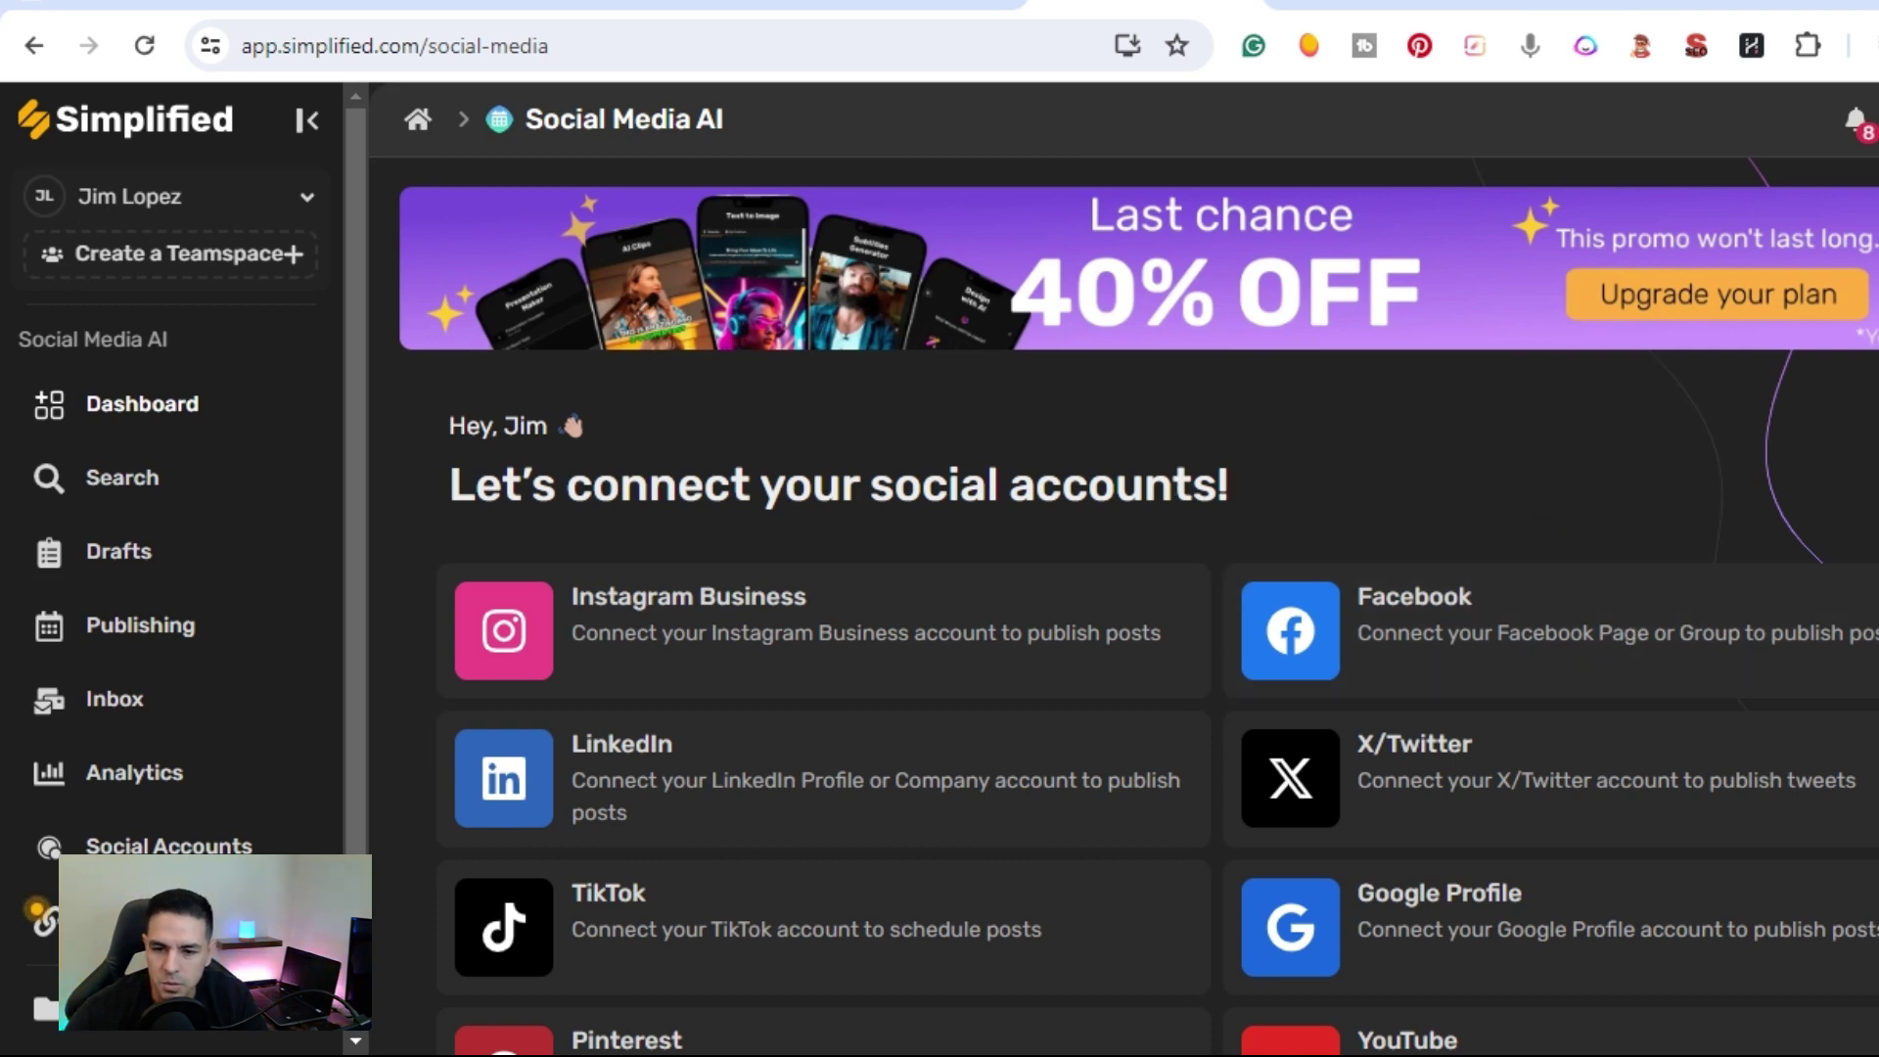
scroll(1049, 453, down, 2)
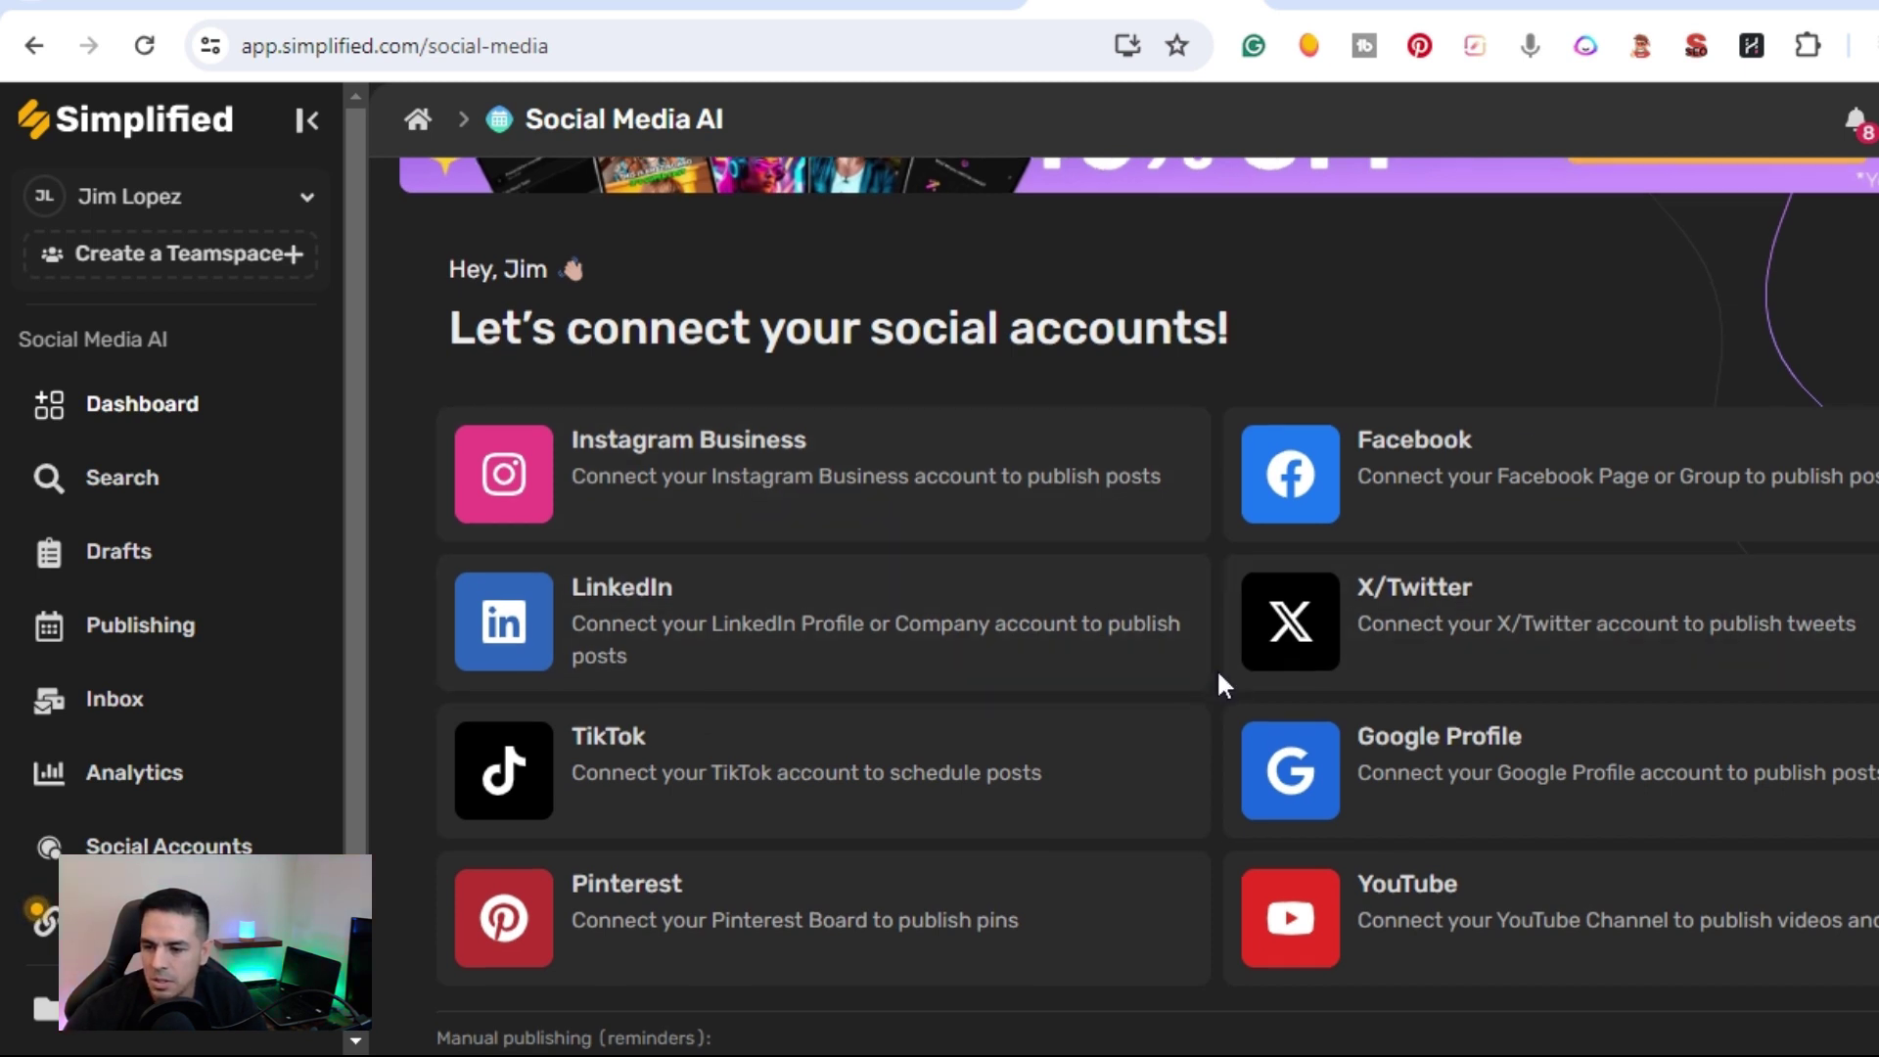
scroll(1217, 676, down, 2)
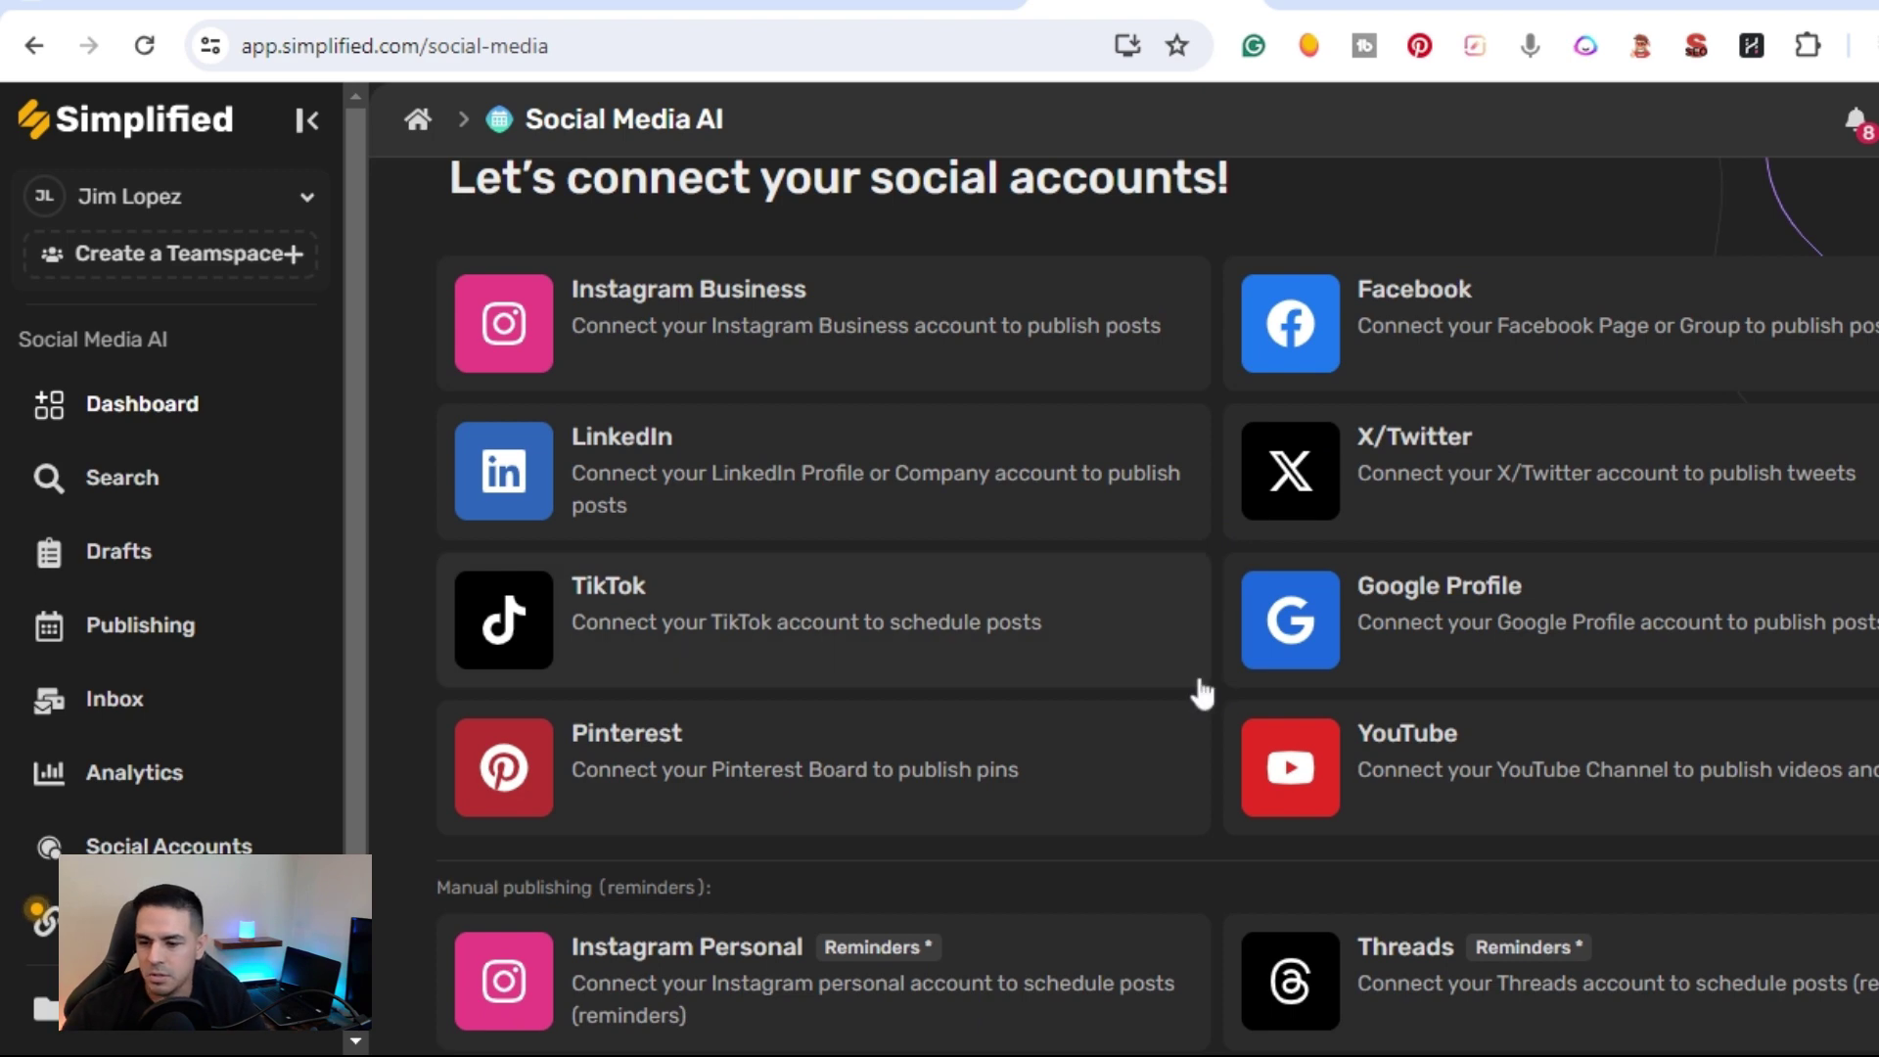
scroll(1204, 685, down, 1)
scroll(1141, 739, up, 4)
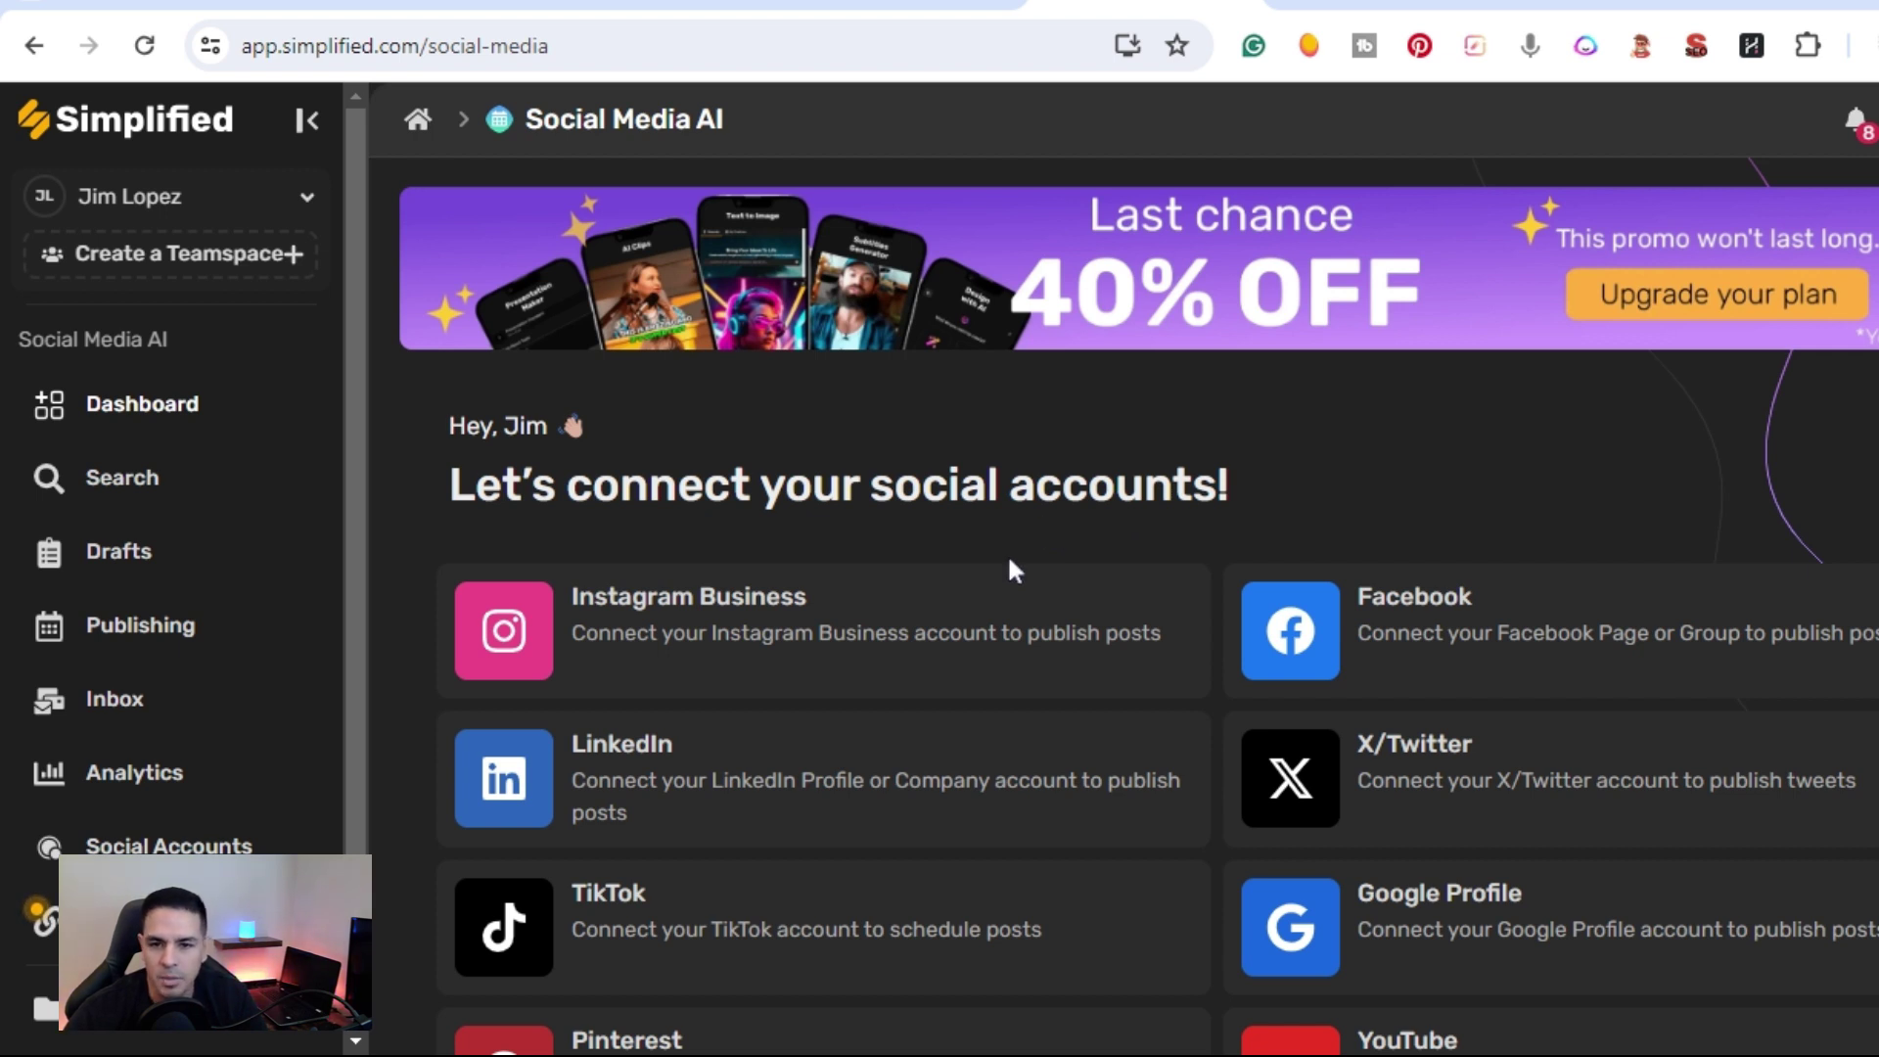
click(418, 125)
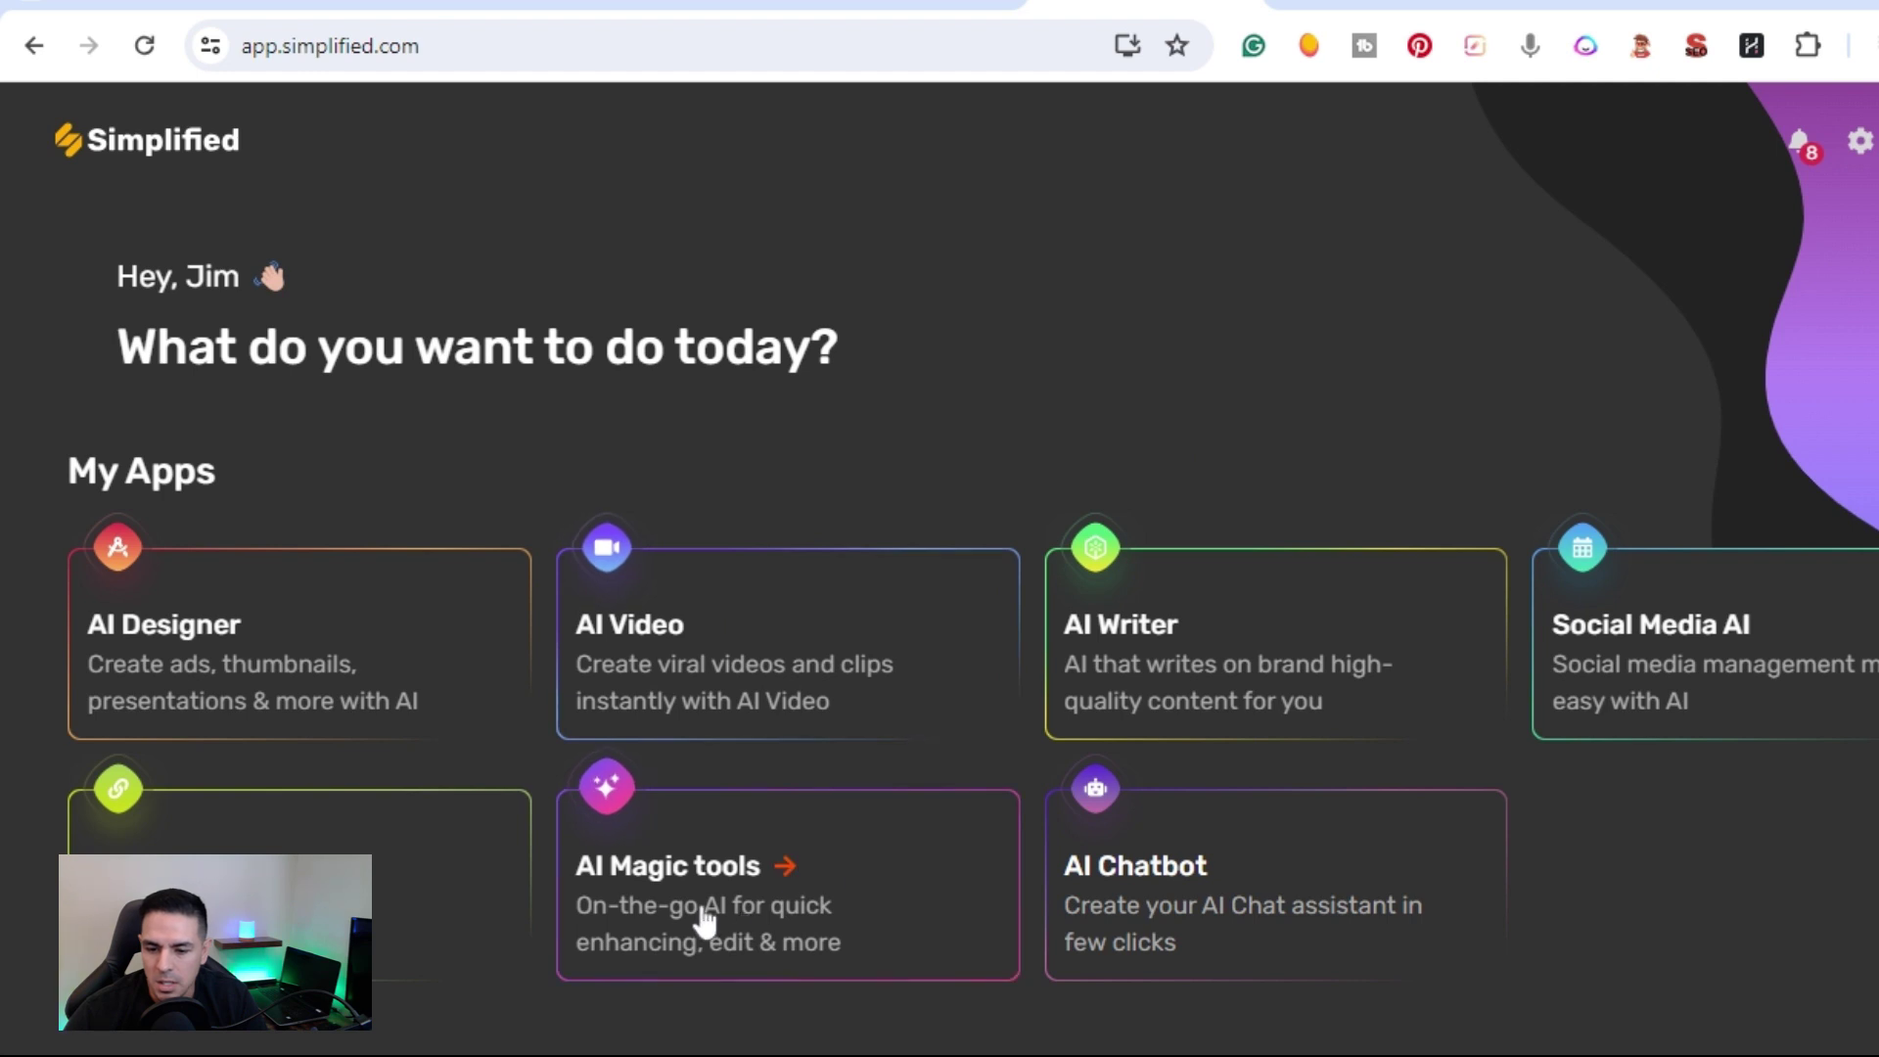
Step: Open AI Magic tools and browse cards like Magic Remove Tool, Convert Video and Reverse Video
click(685, 920)
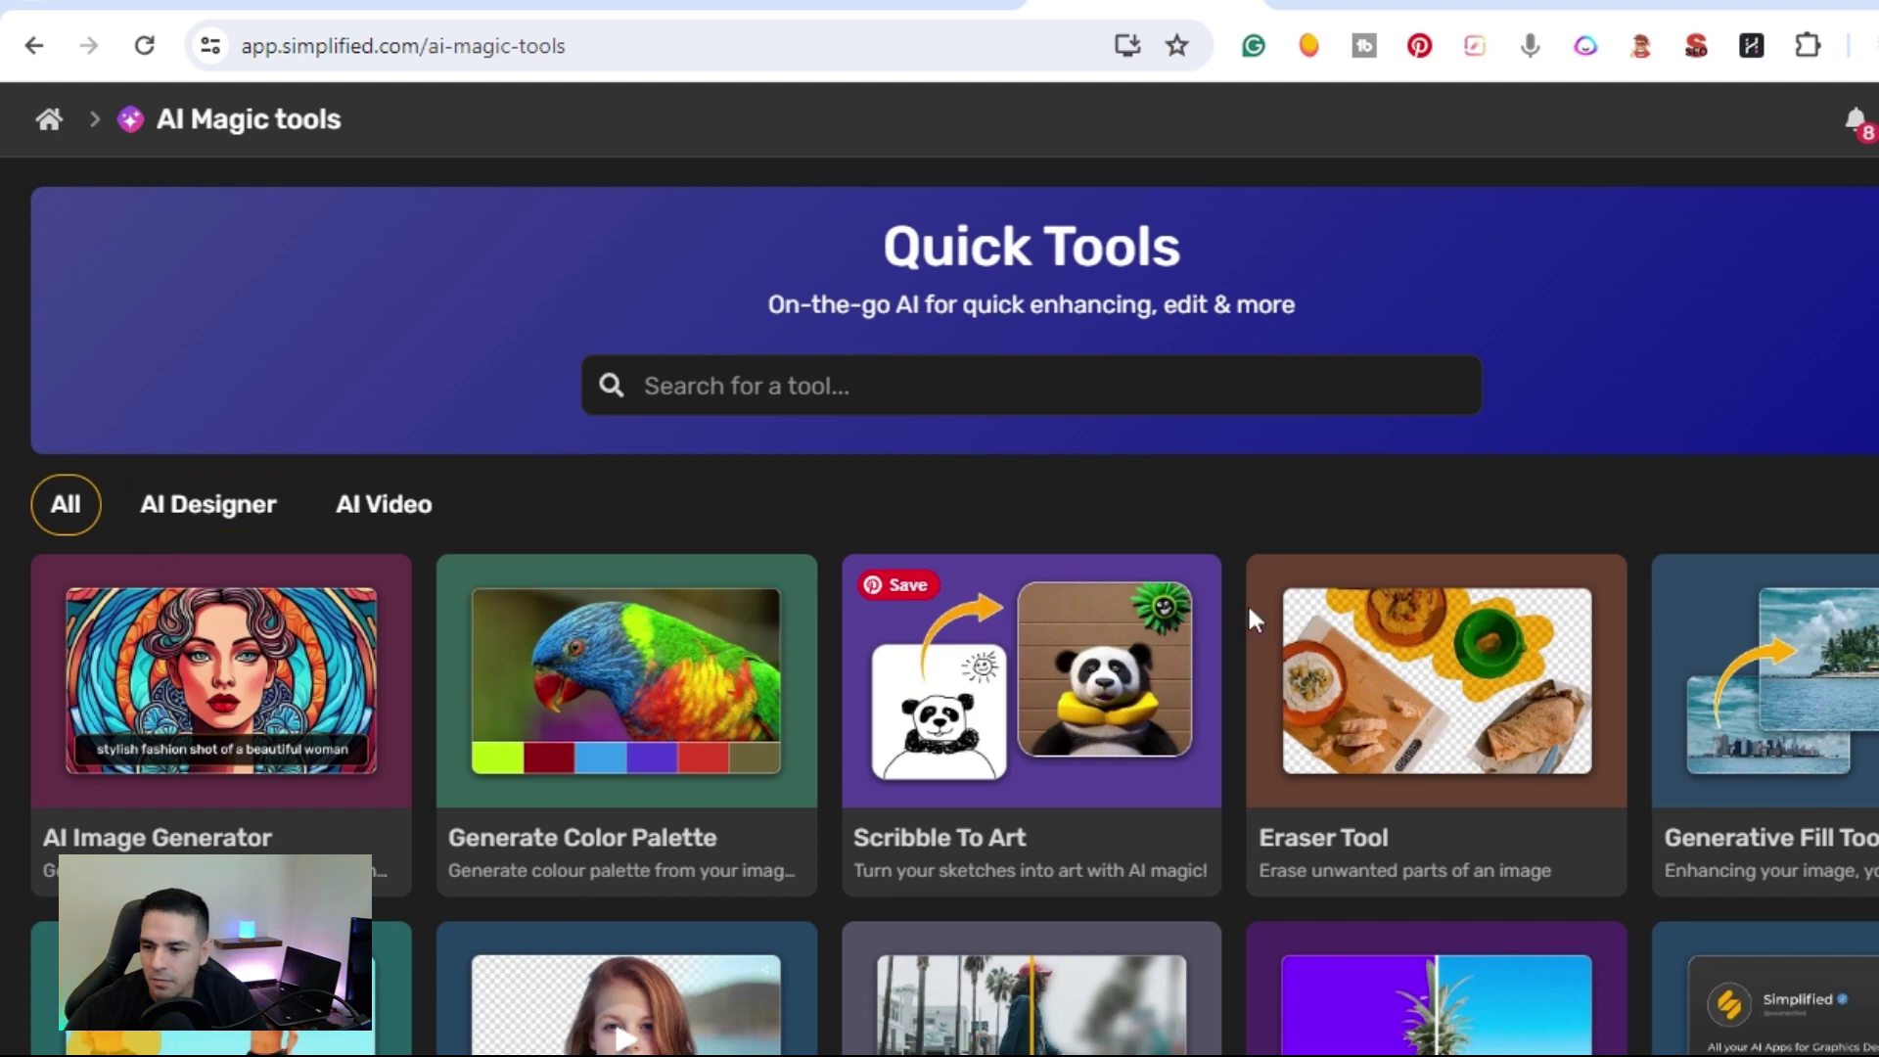
scroll(1273, 627, down, 3)
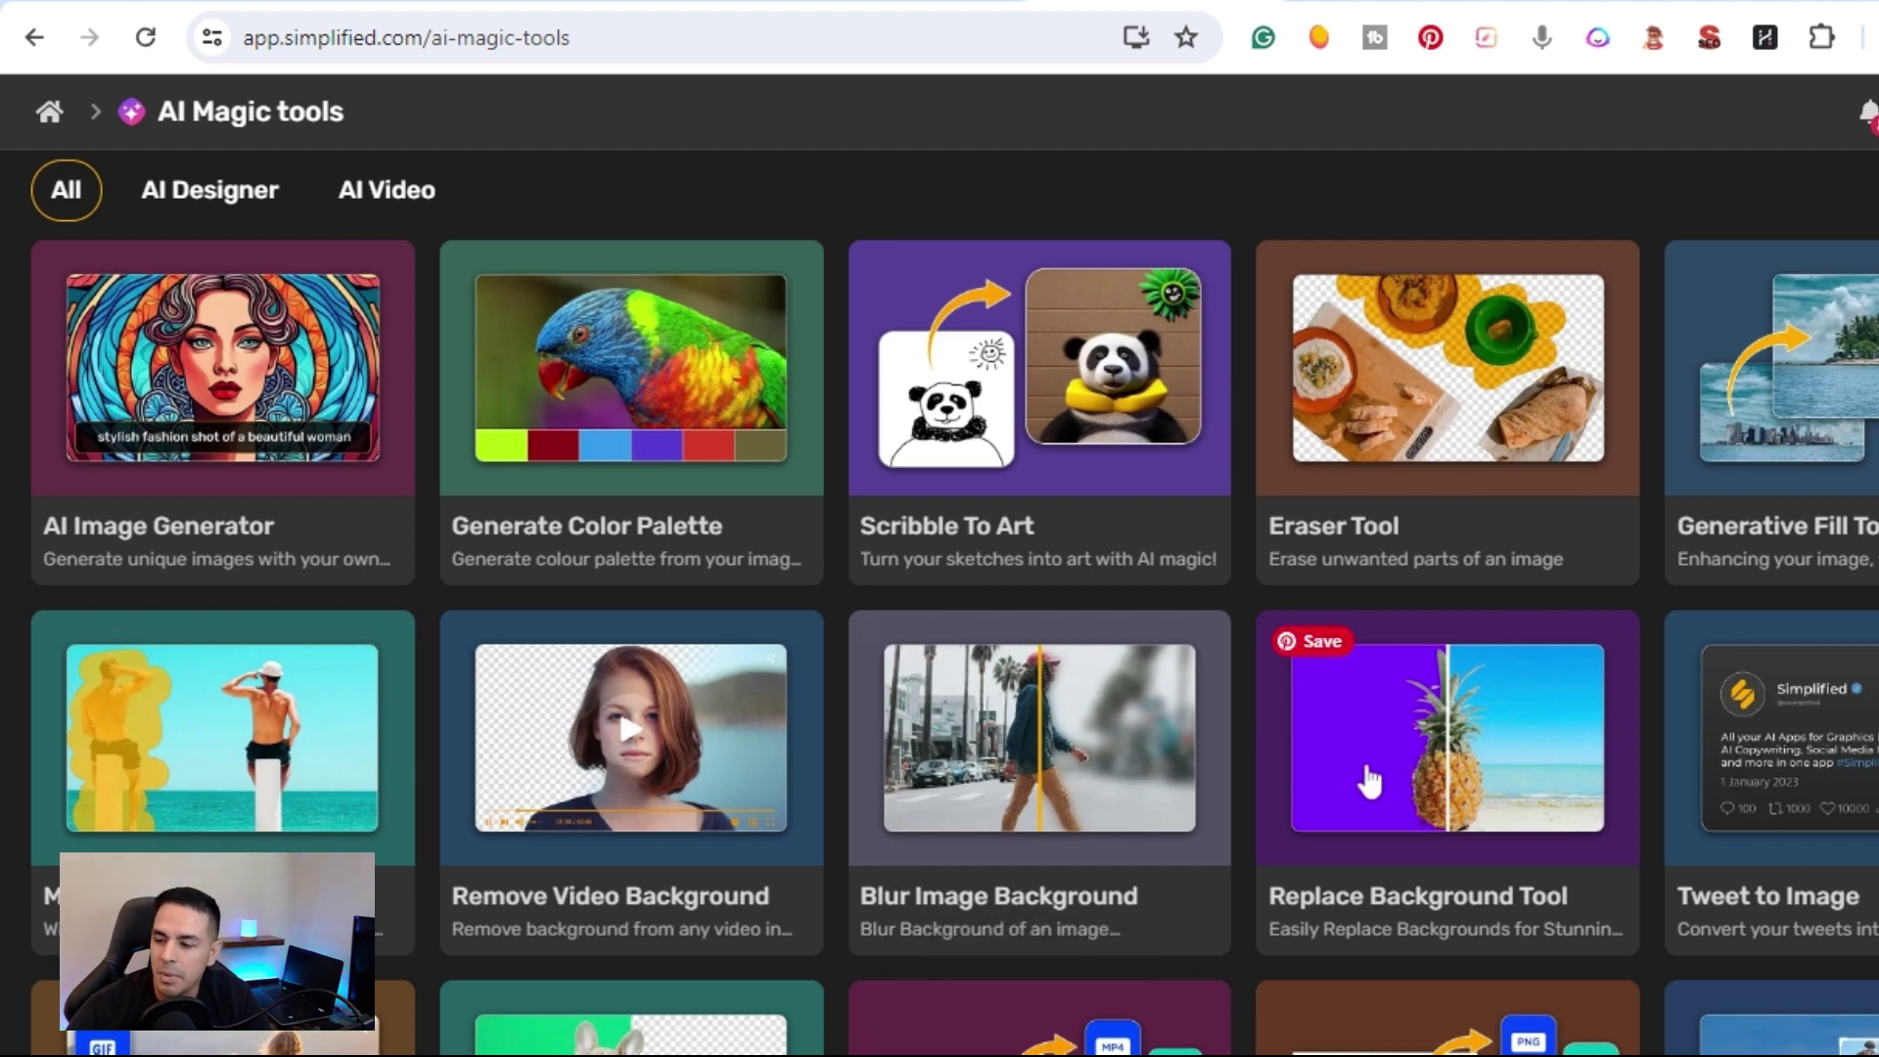
scroll(1370, 773, down, 2)
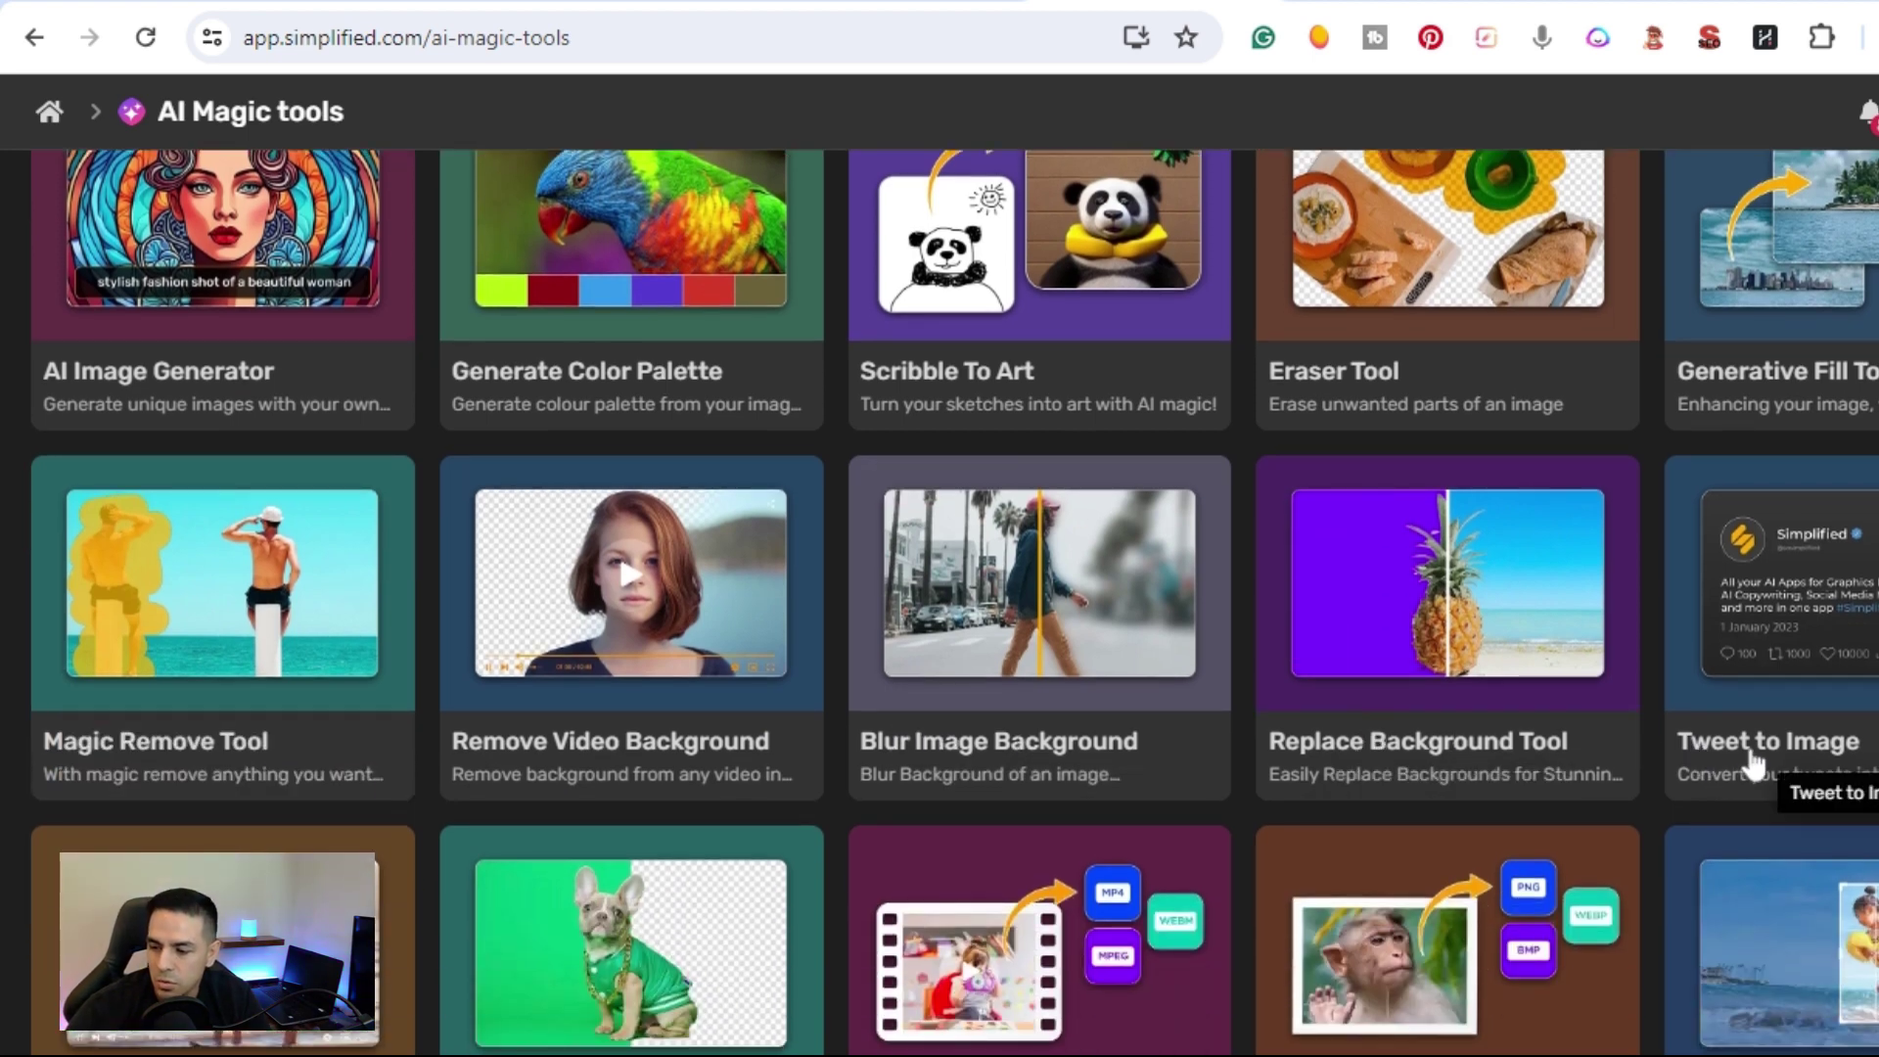
scroll(1401, 762, down, 4)
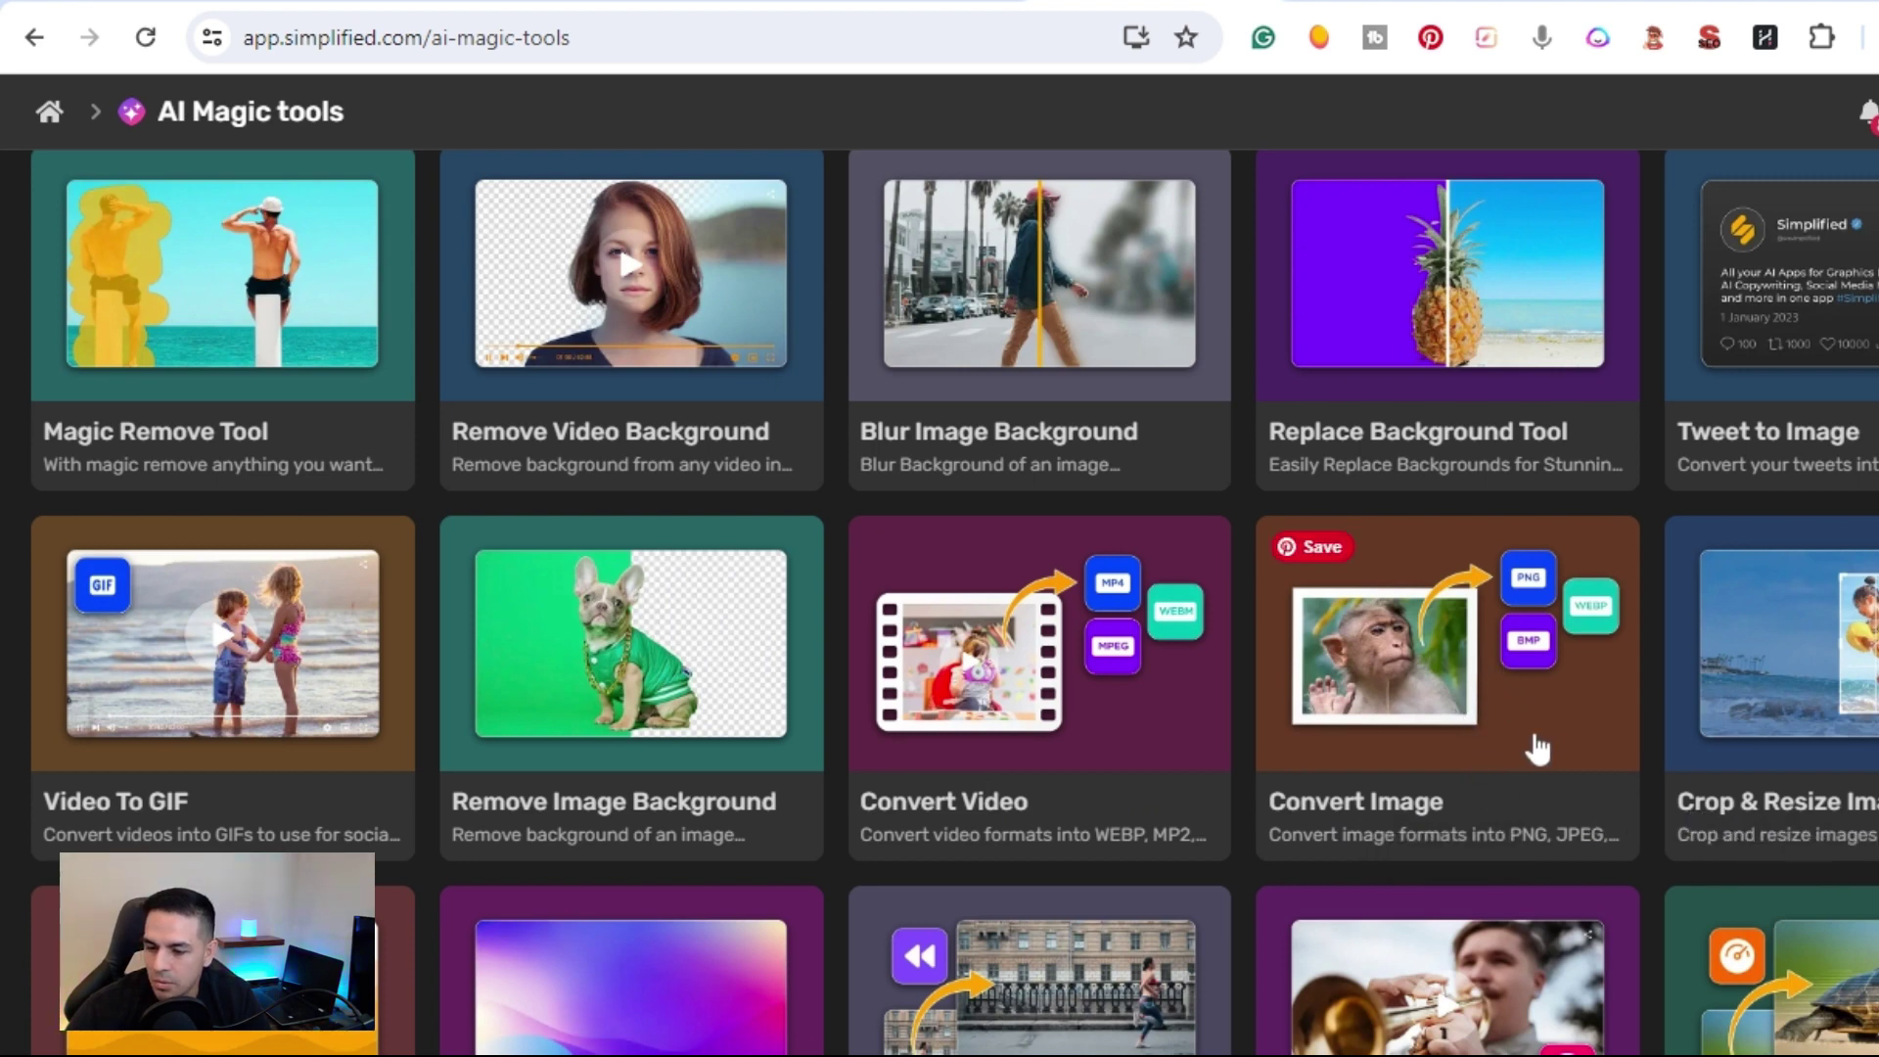
scroll(1535, 752, down, 2)
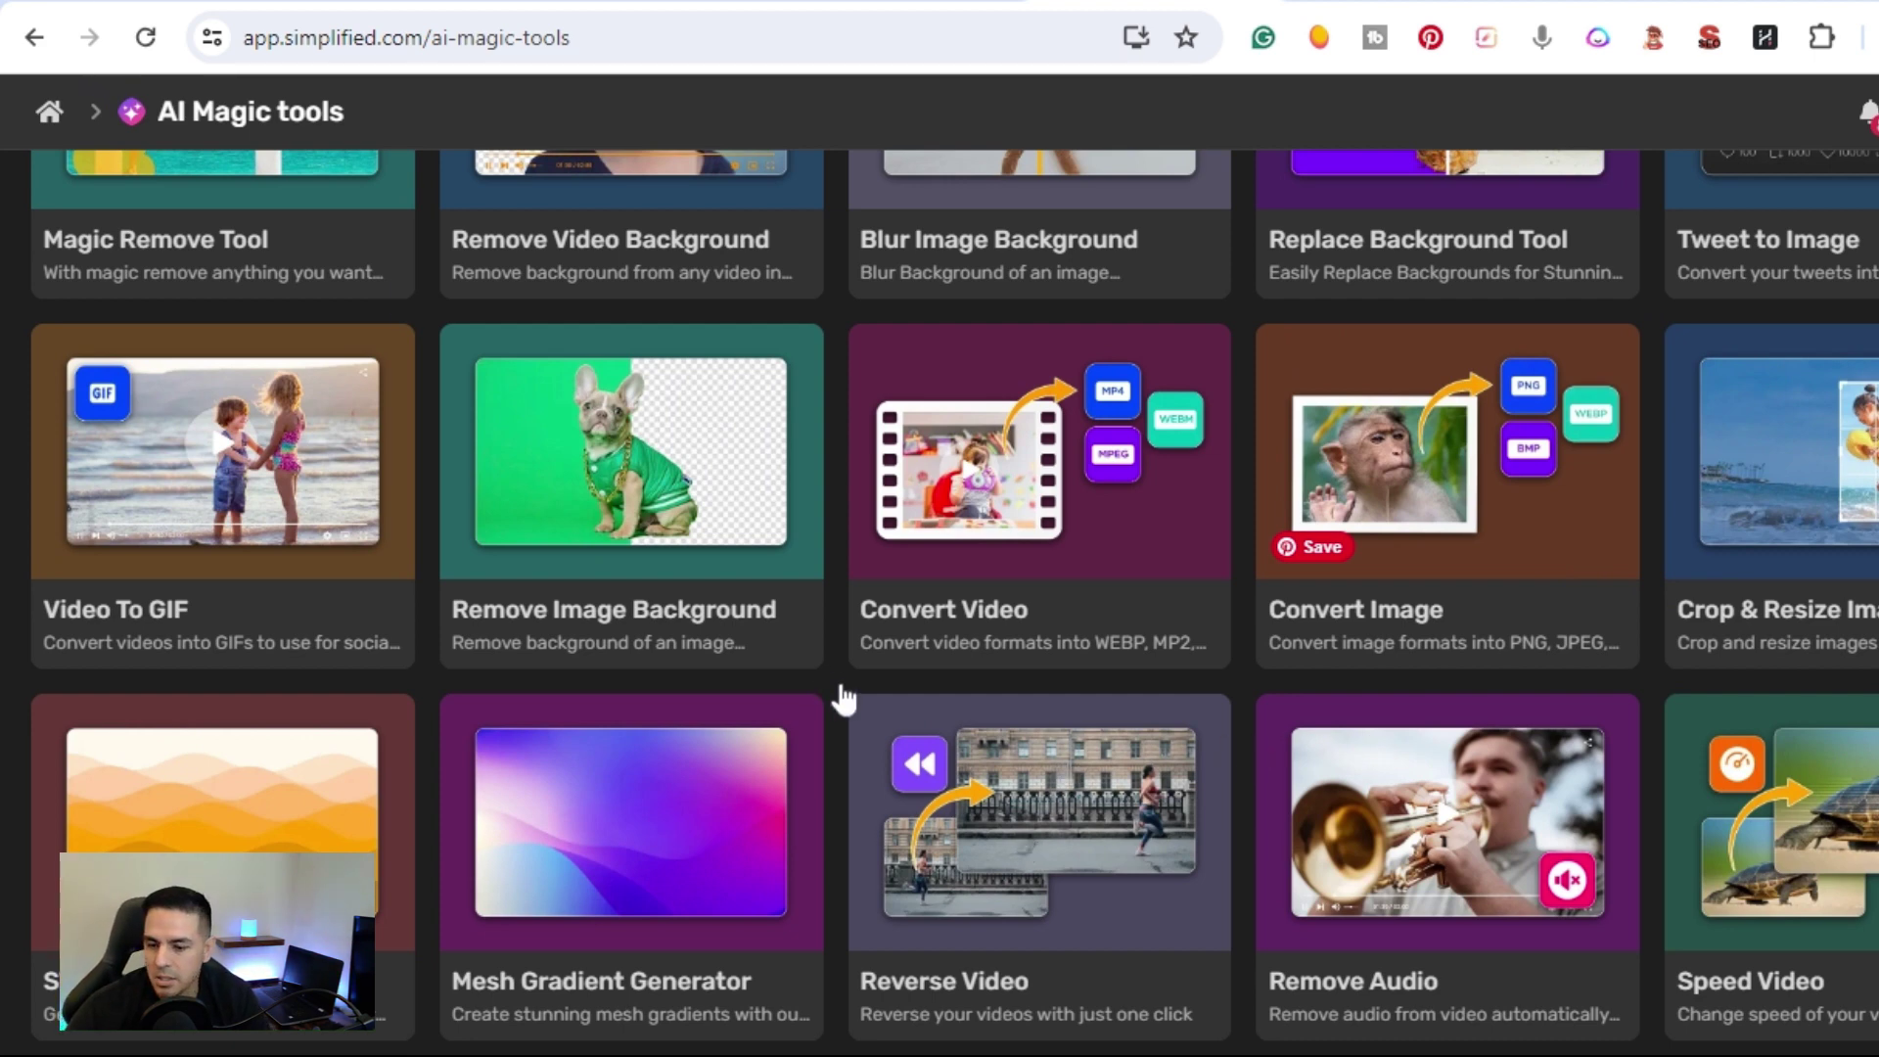
scroll(861, 699, down, 2)
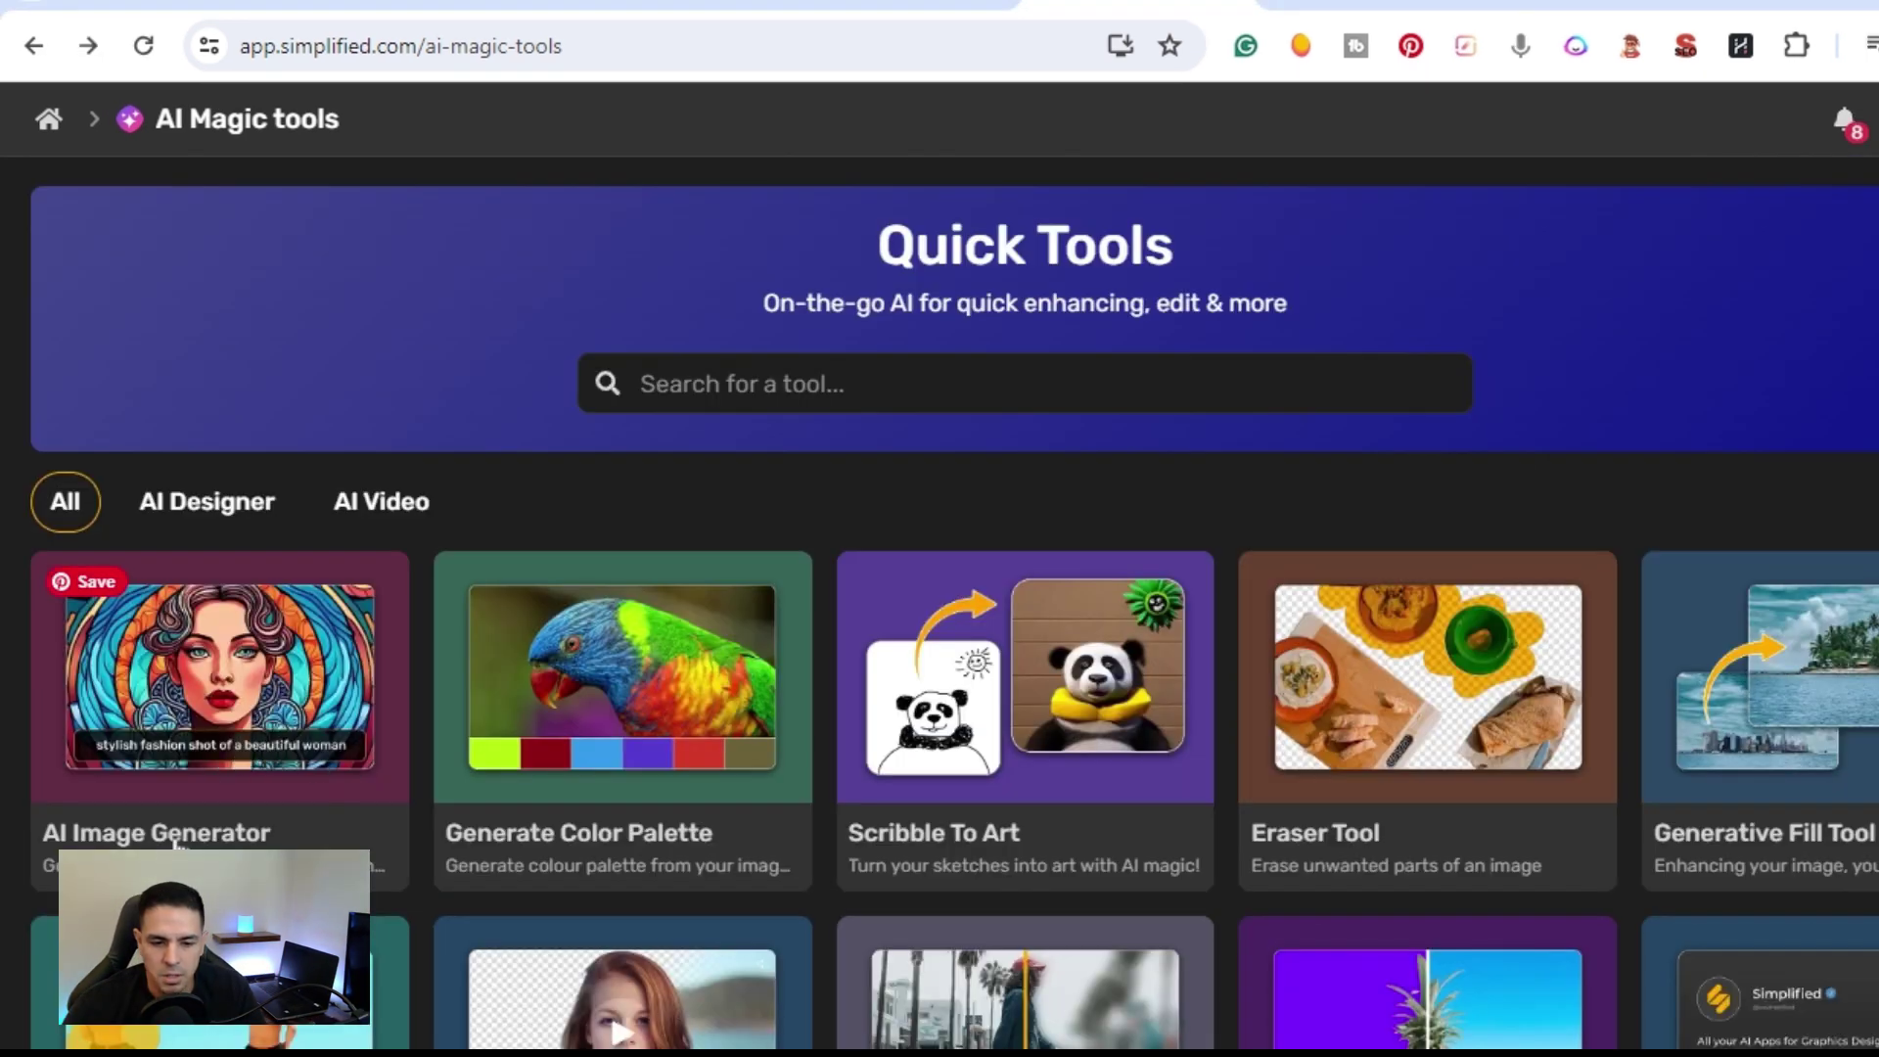
Step: Open the AI Image Generator's Text To Image page and show My Creations with the robot image
click(169, 783)
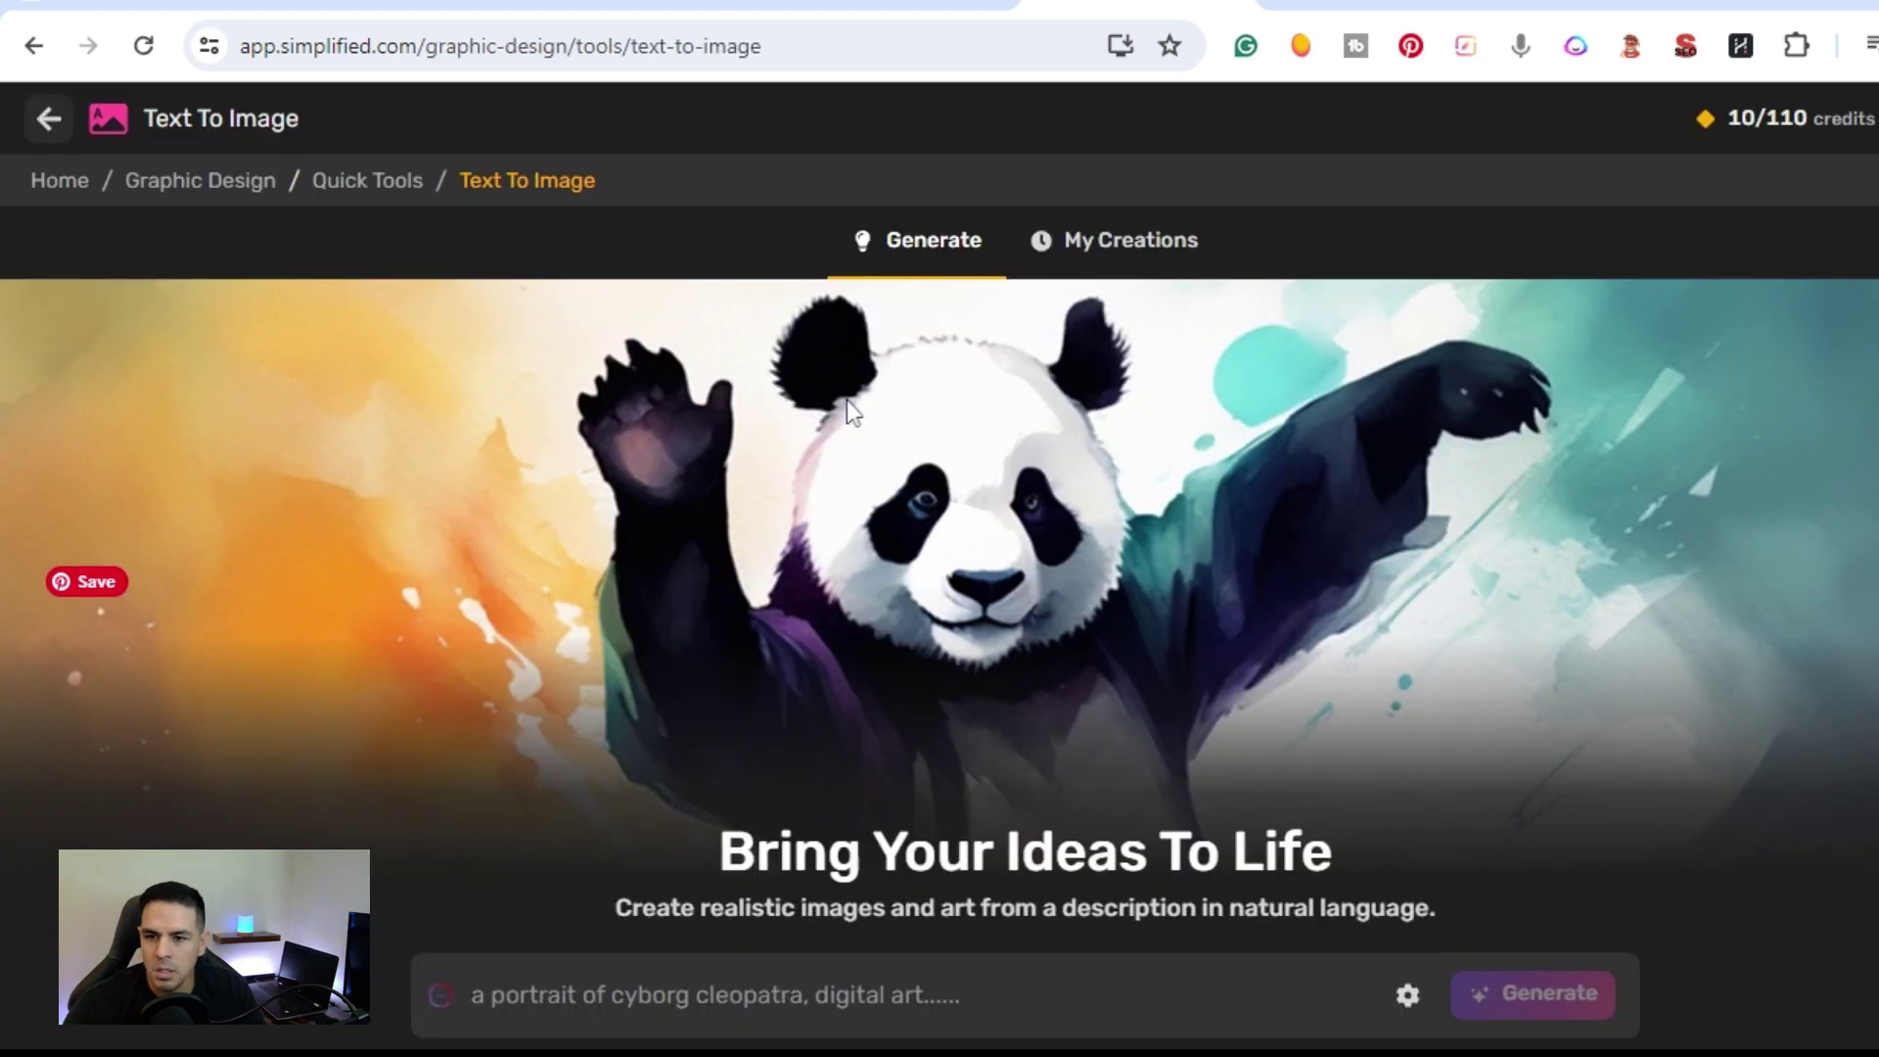
scroll(896, 352, down, 3)
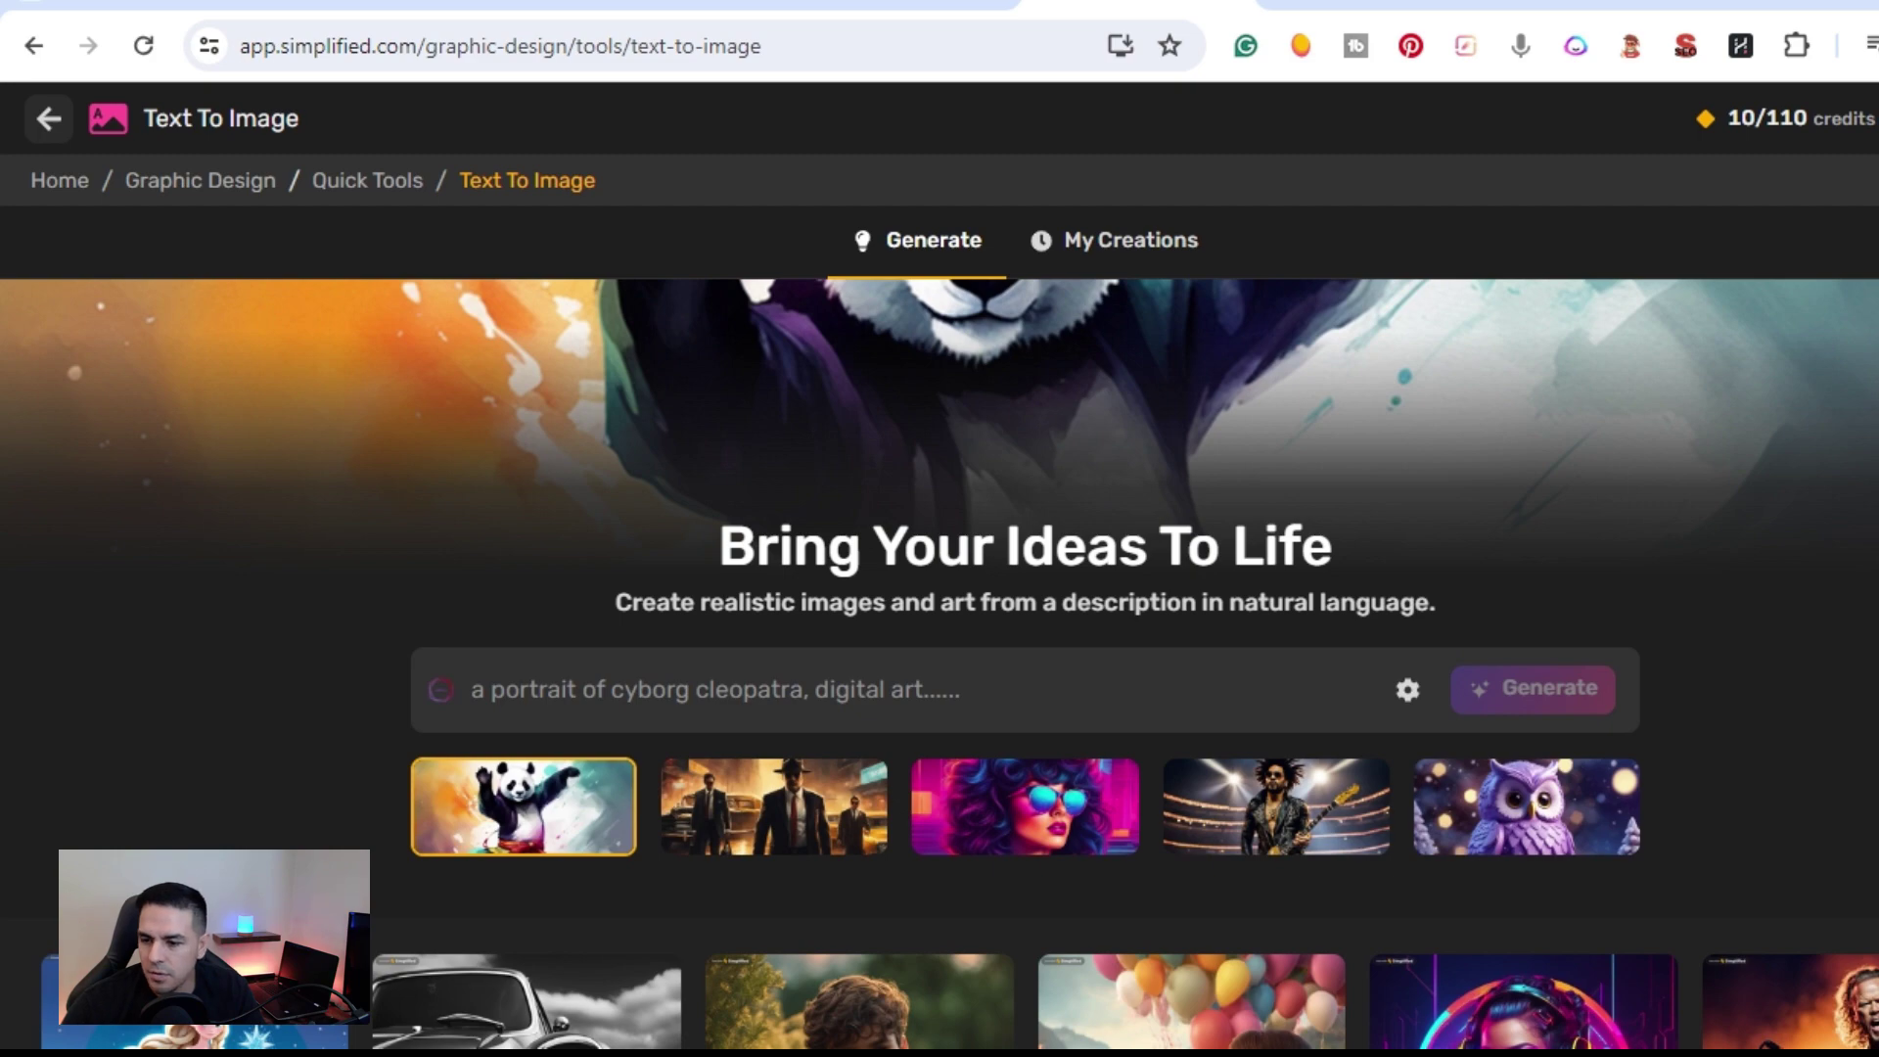
scroll(432, 721, down, 5)
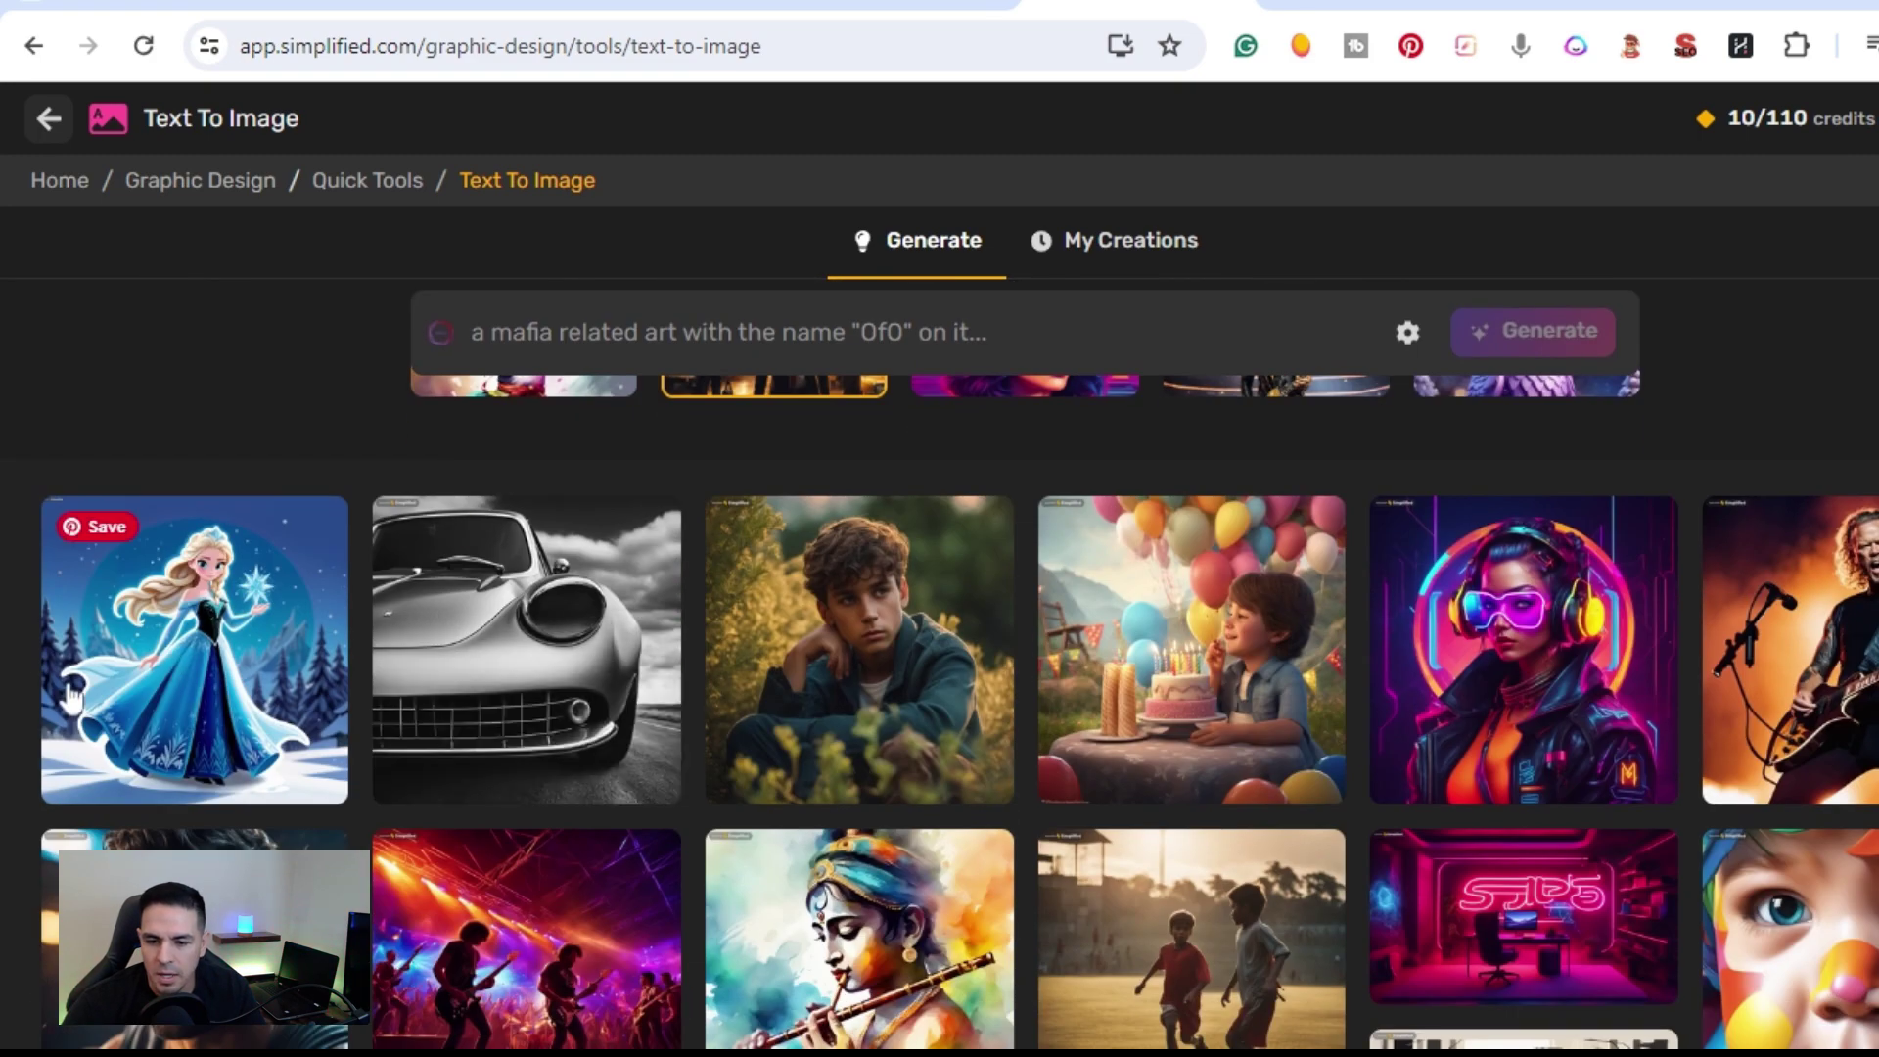
scroll(927, 767, down, 5)
scroll(930, 773, down, 5)
scroll(931, 769, down, 3)
scroll(931, 768, up, 15)
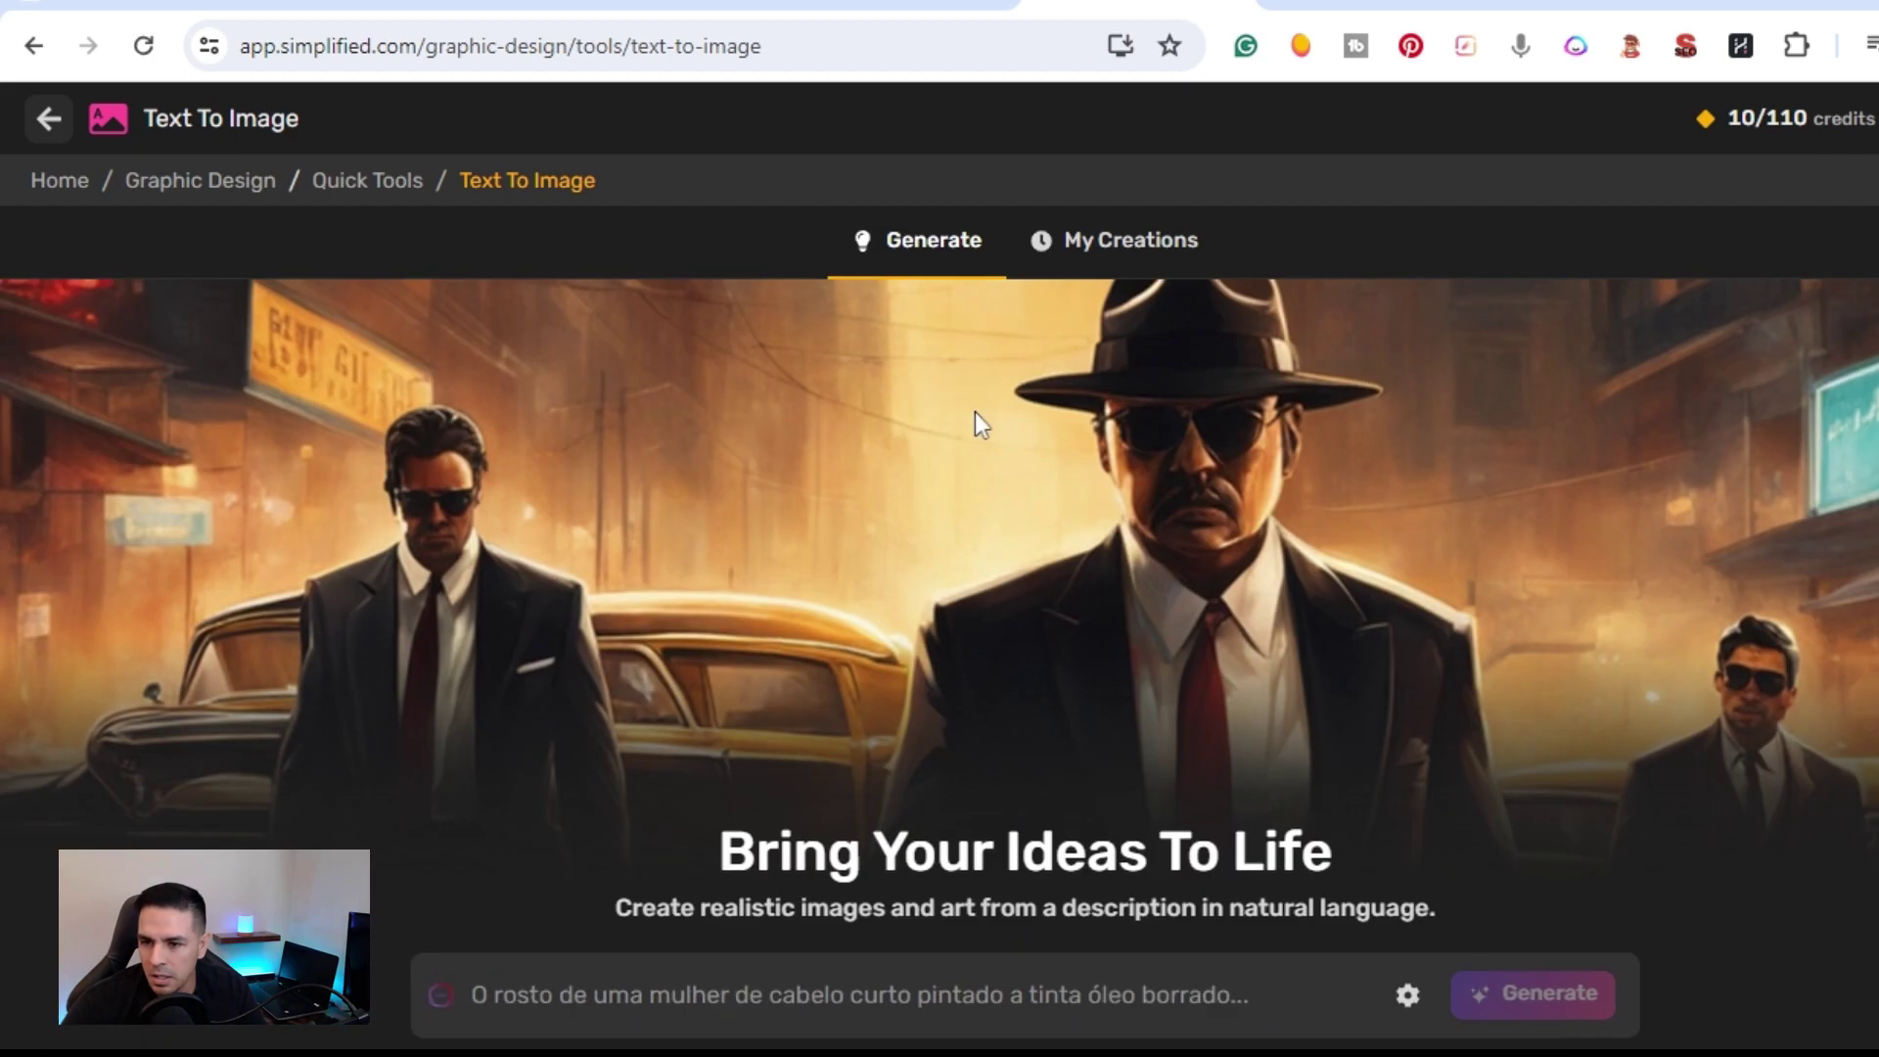
click(1104, 245)
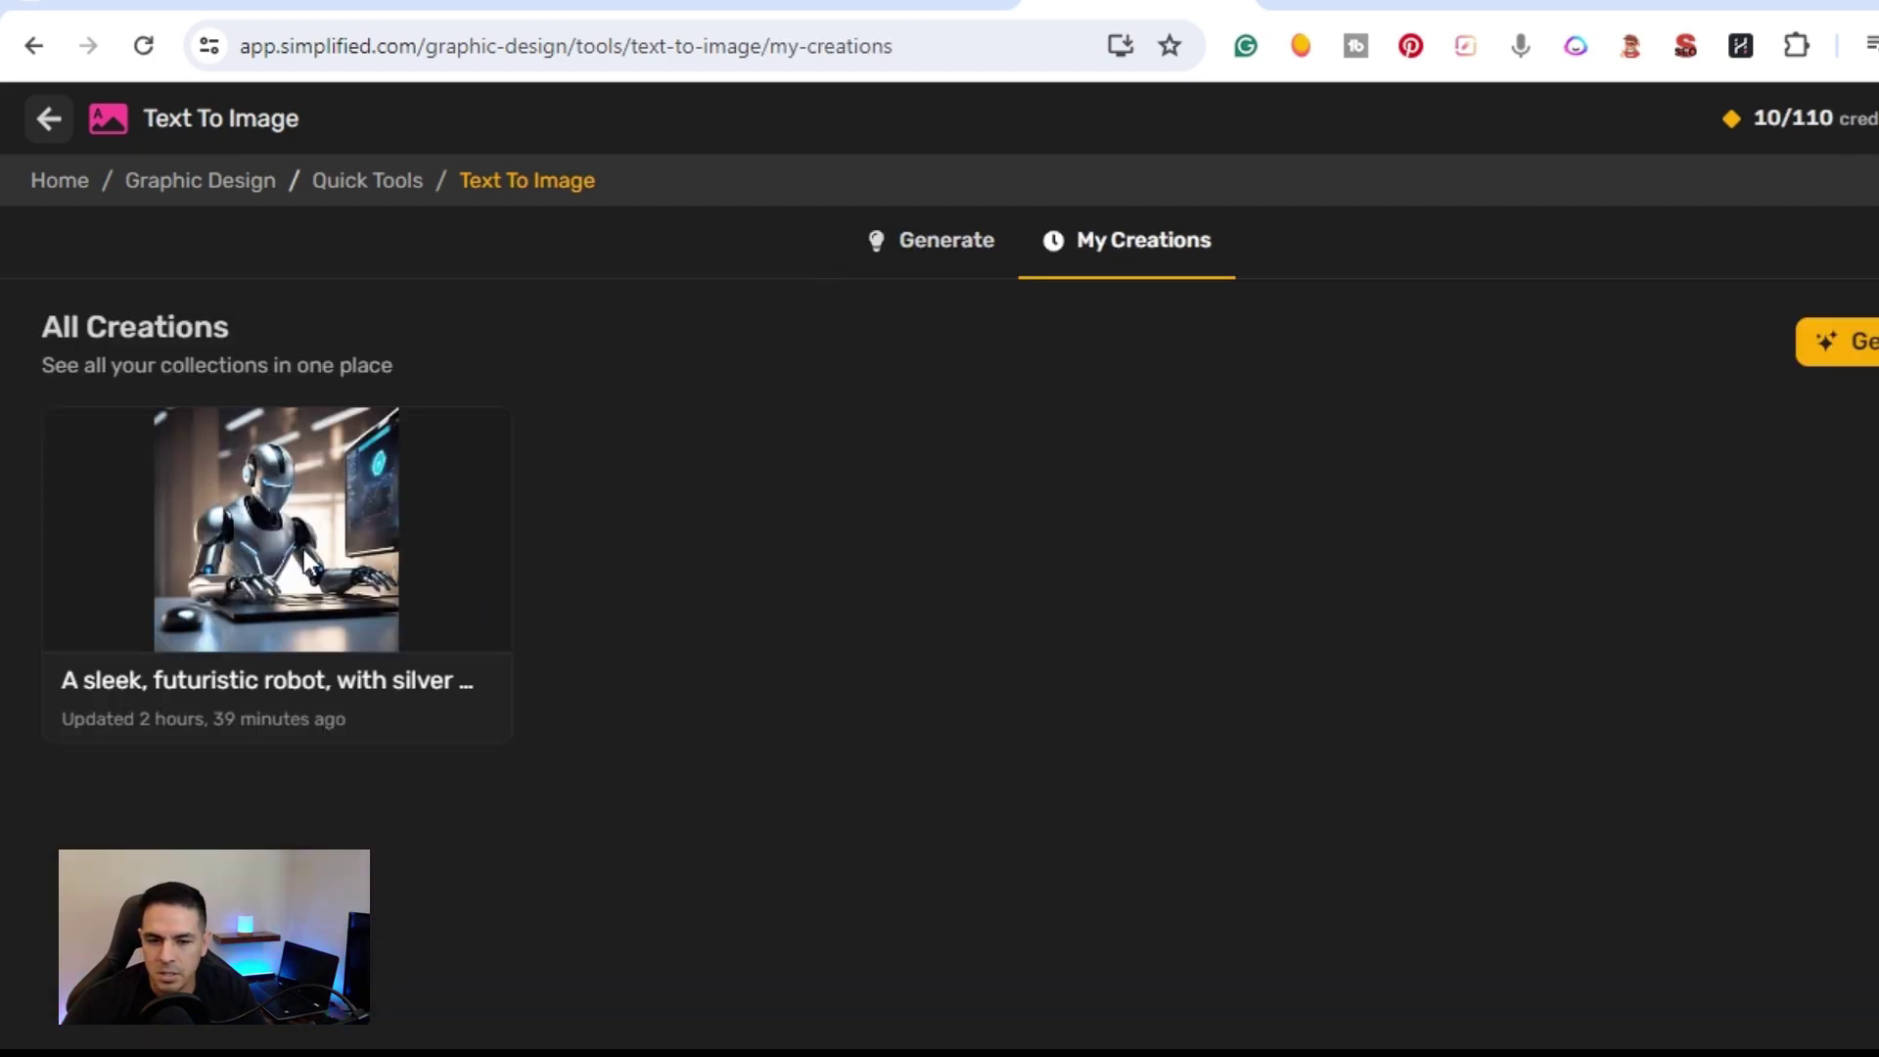
Step: Inspect the futuristic robot creation's prompt and four generated images, then return to creations and Home
click(303, 549)
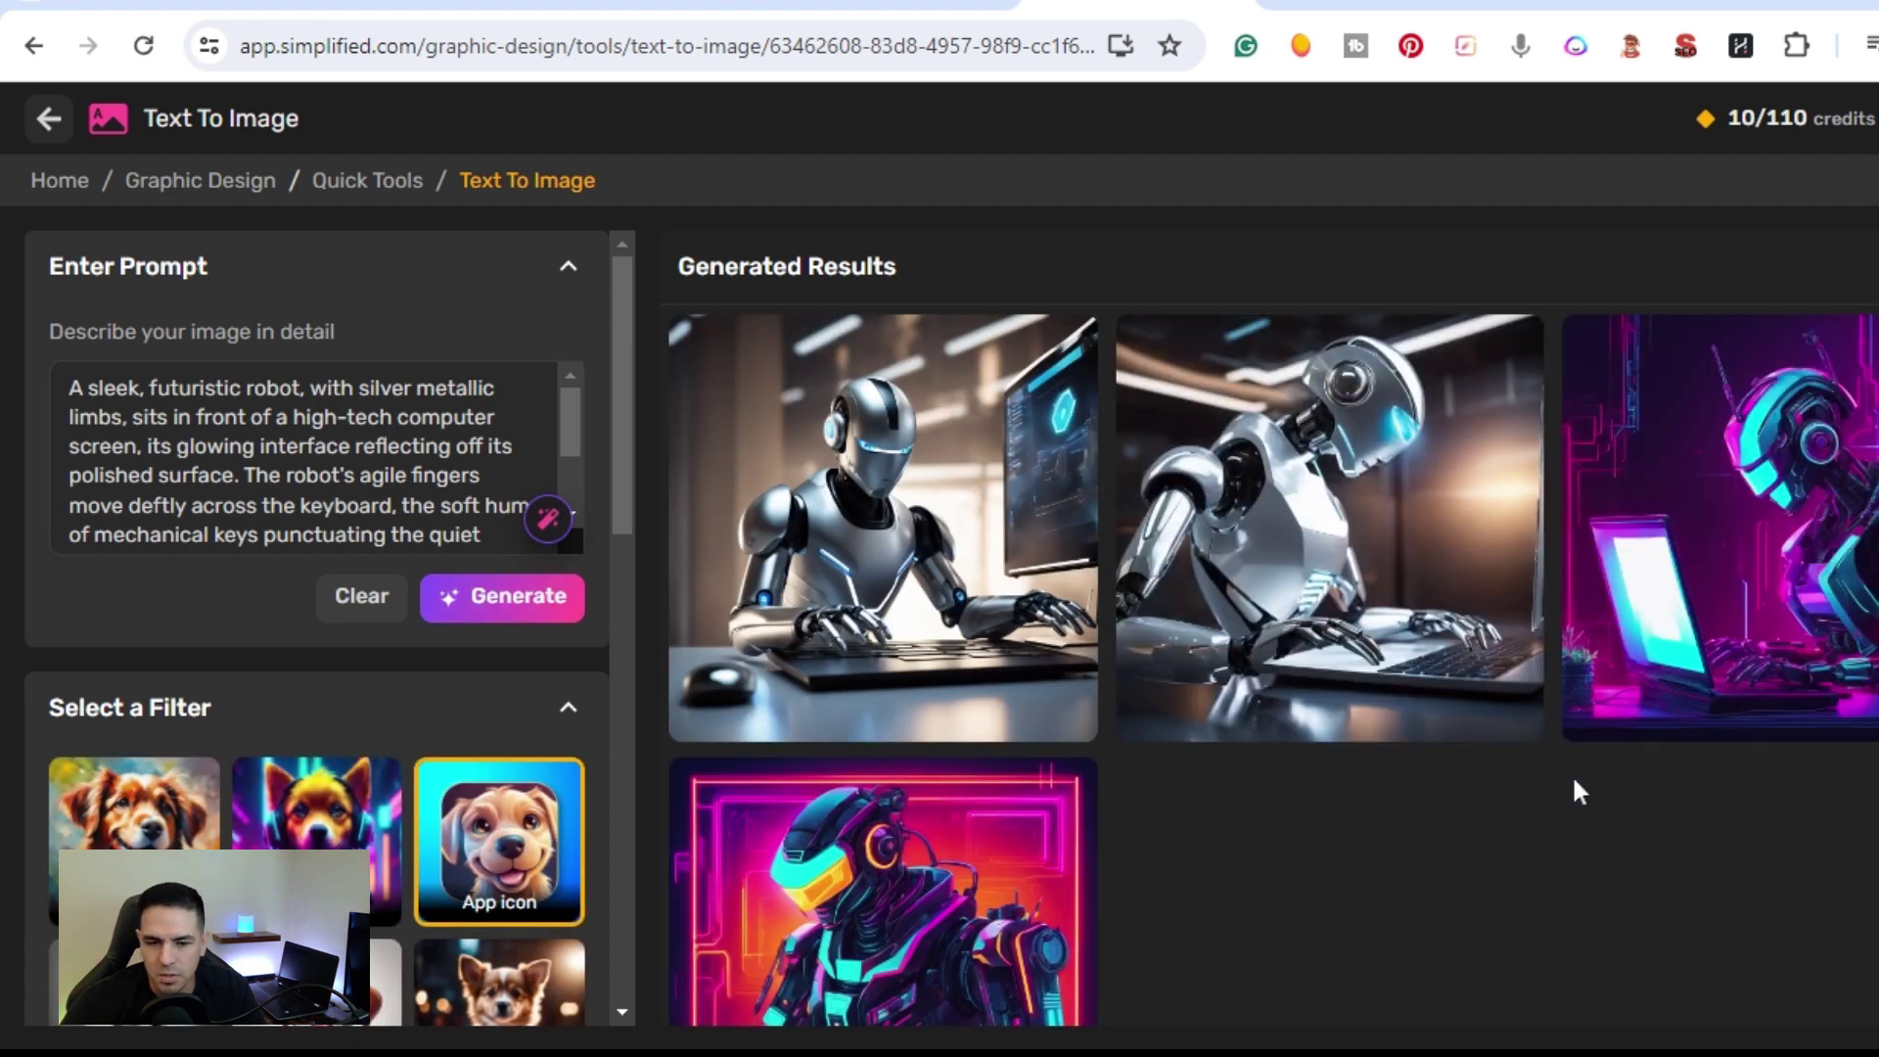
scroll(1573, 786, down, 2)
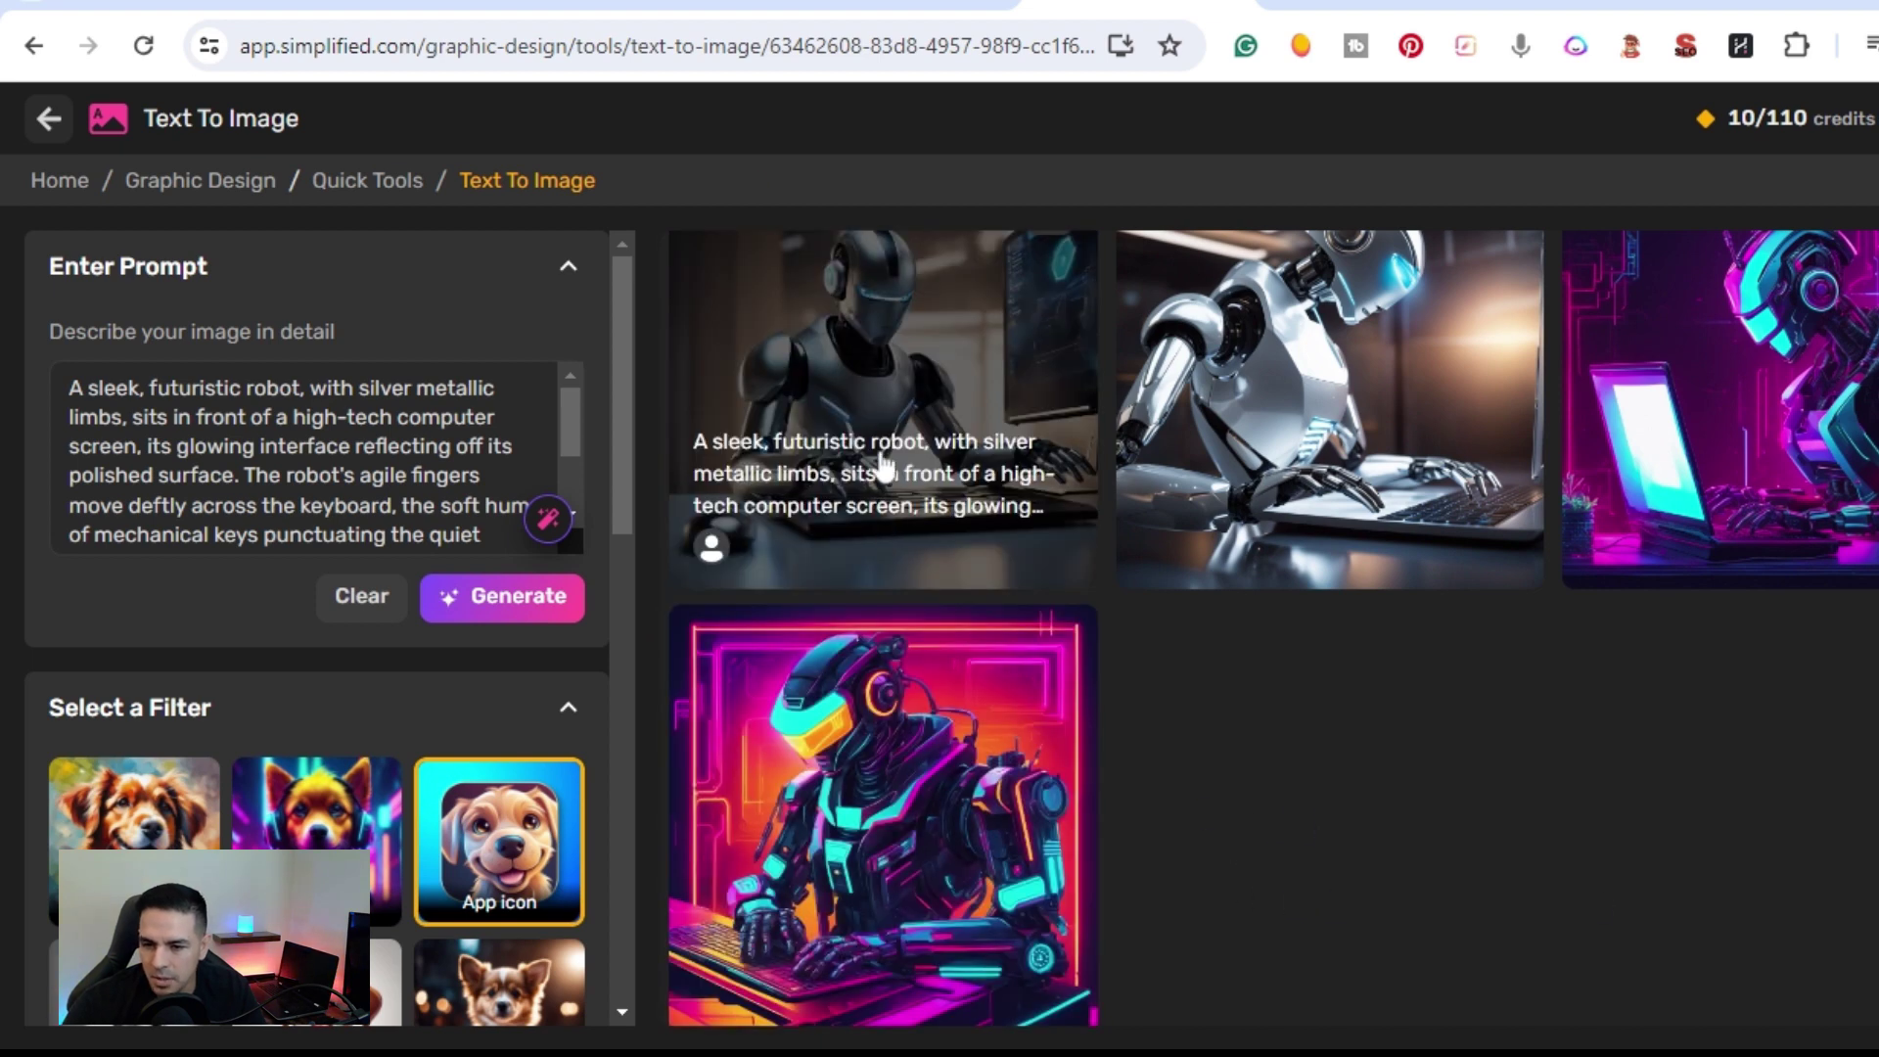
scroll(1097, 675, up, 2)
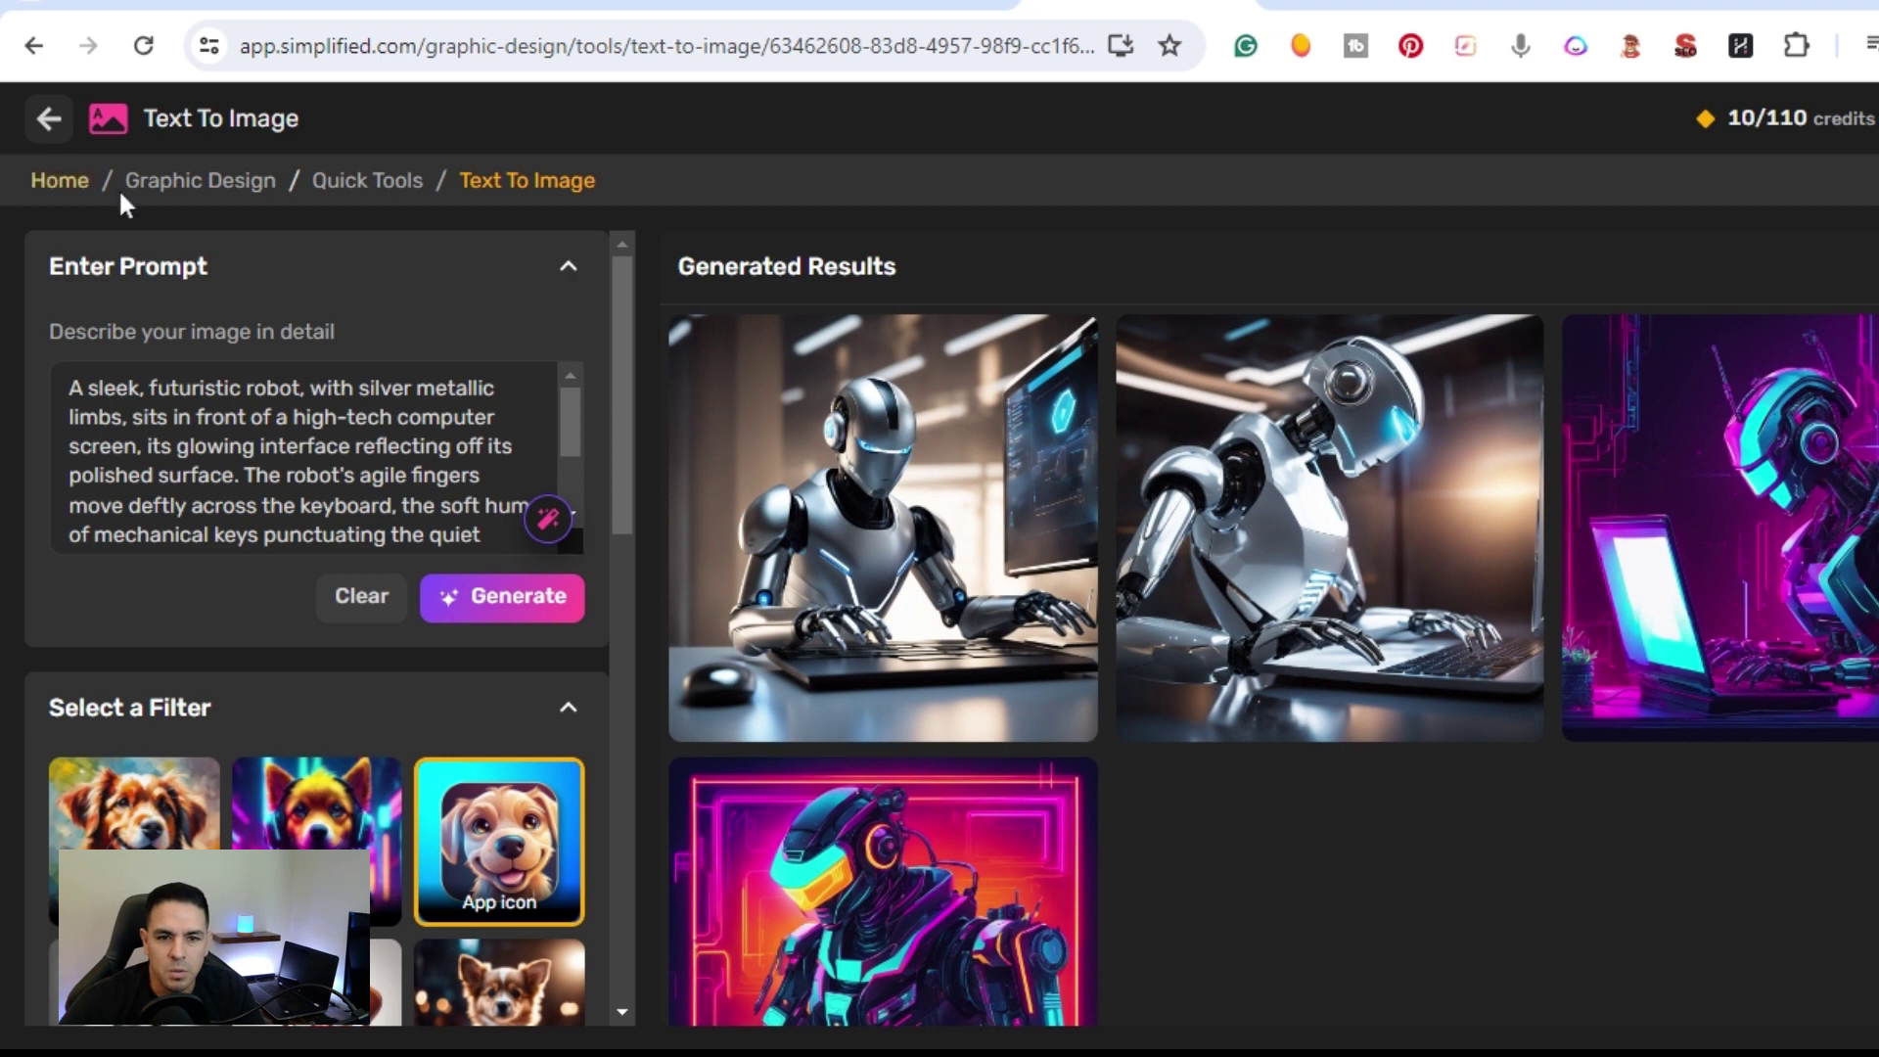
click(46, 125)
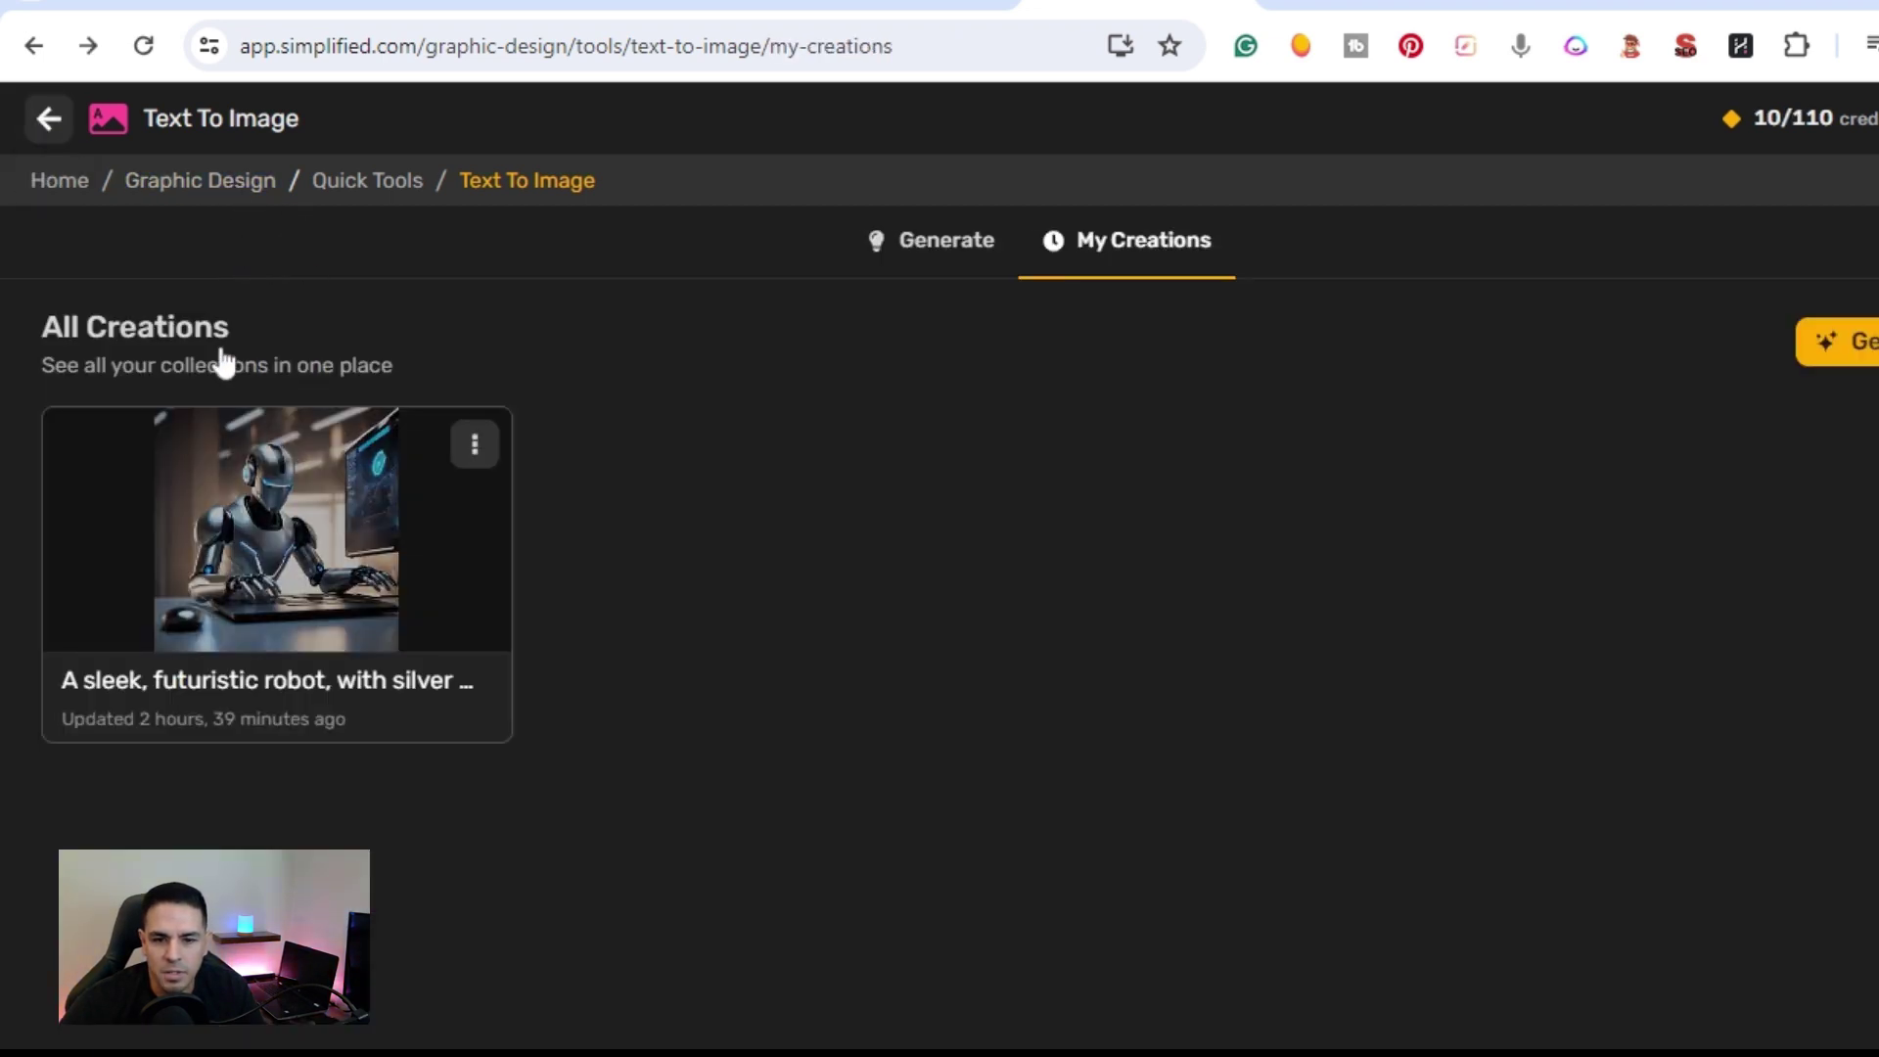
click(59, 181)
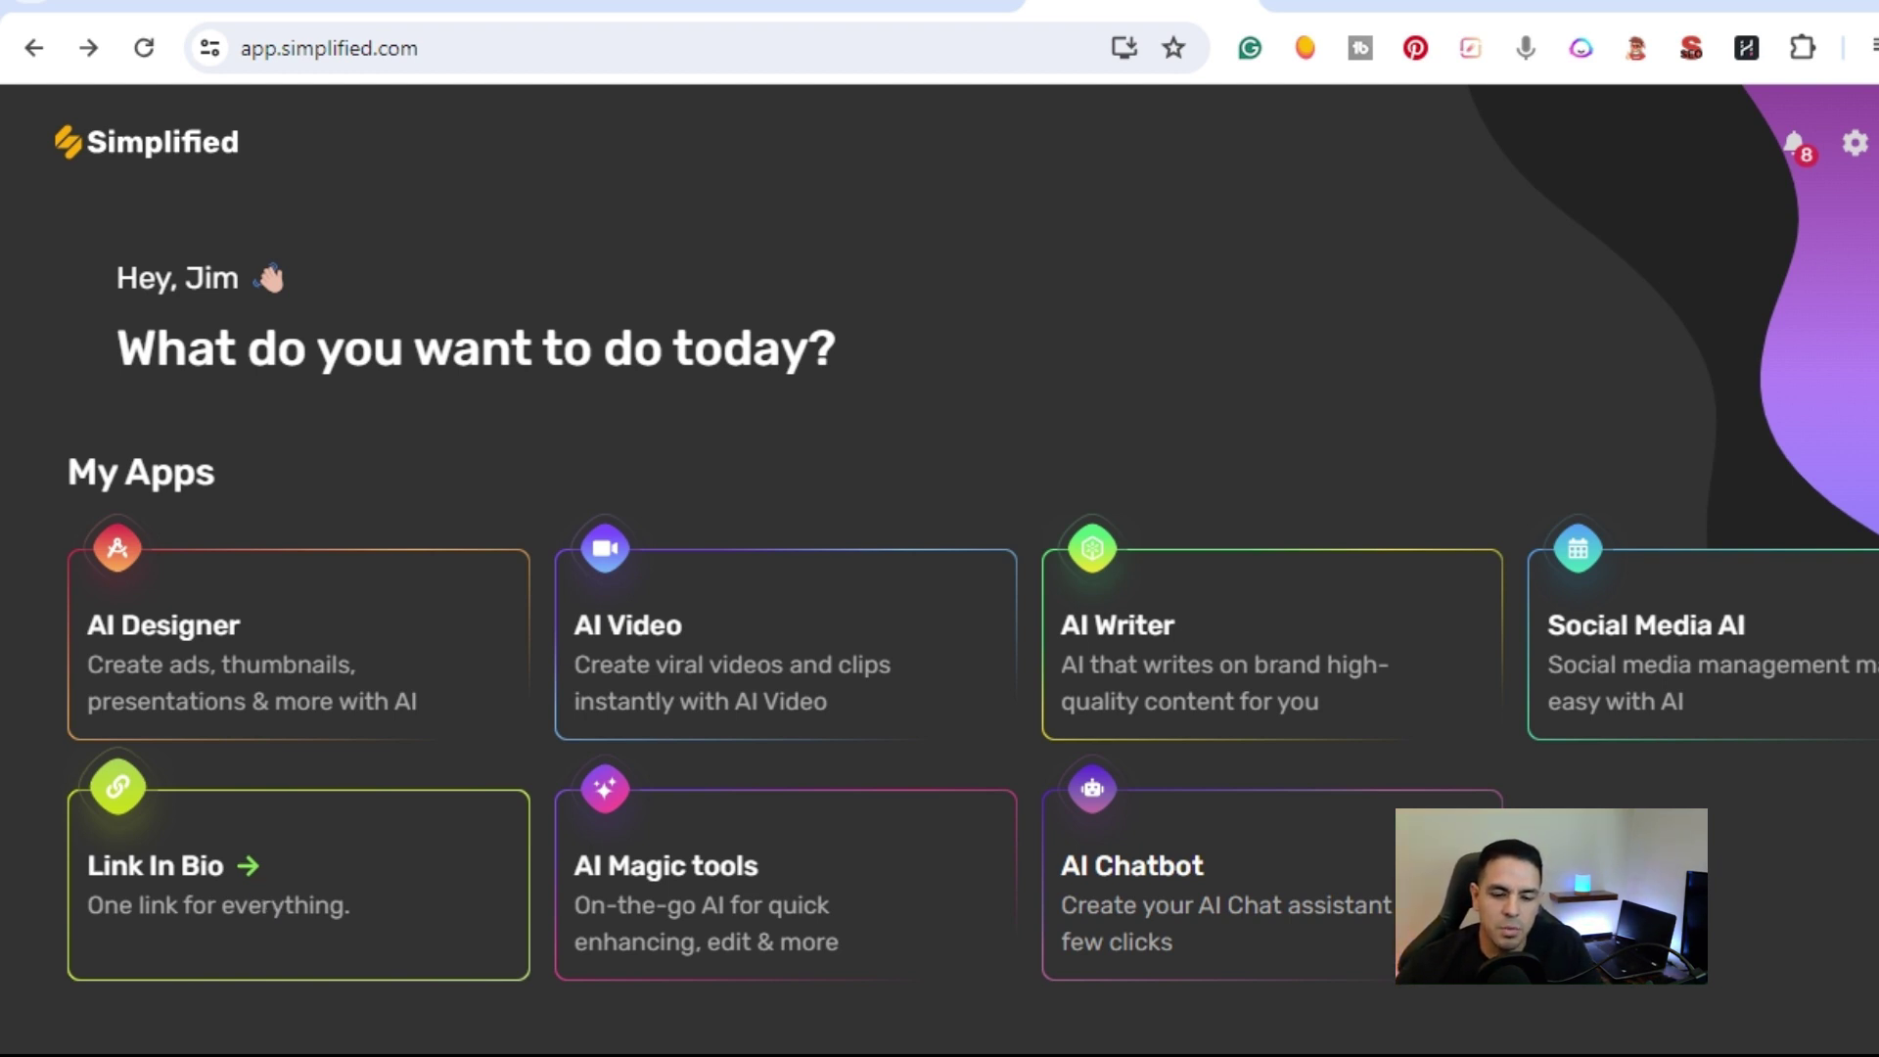
click(263, 892)
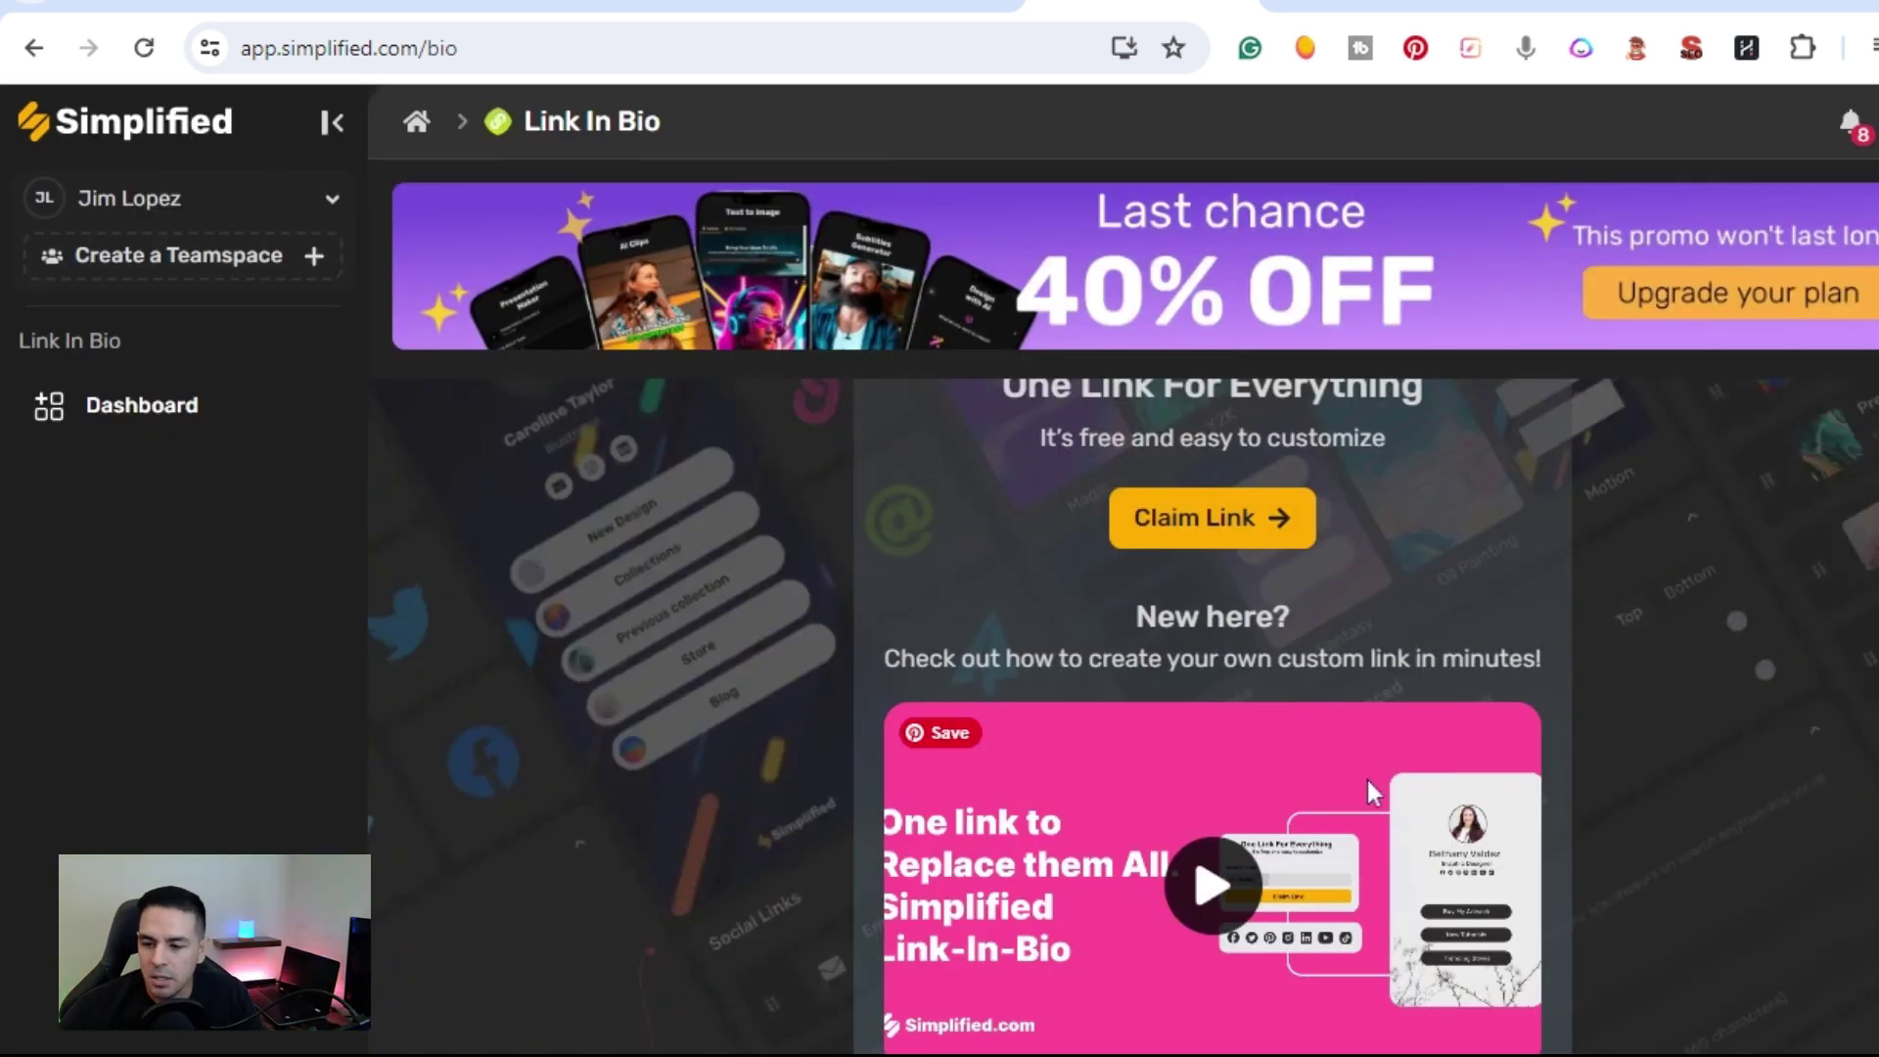
scroll(1067, 834, down, 1)
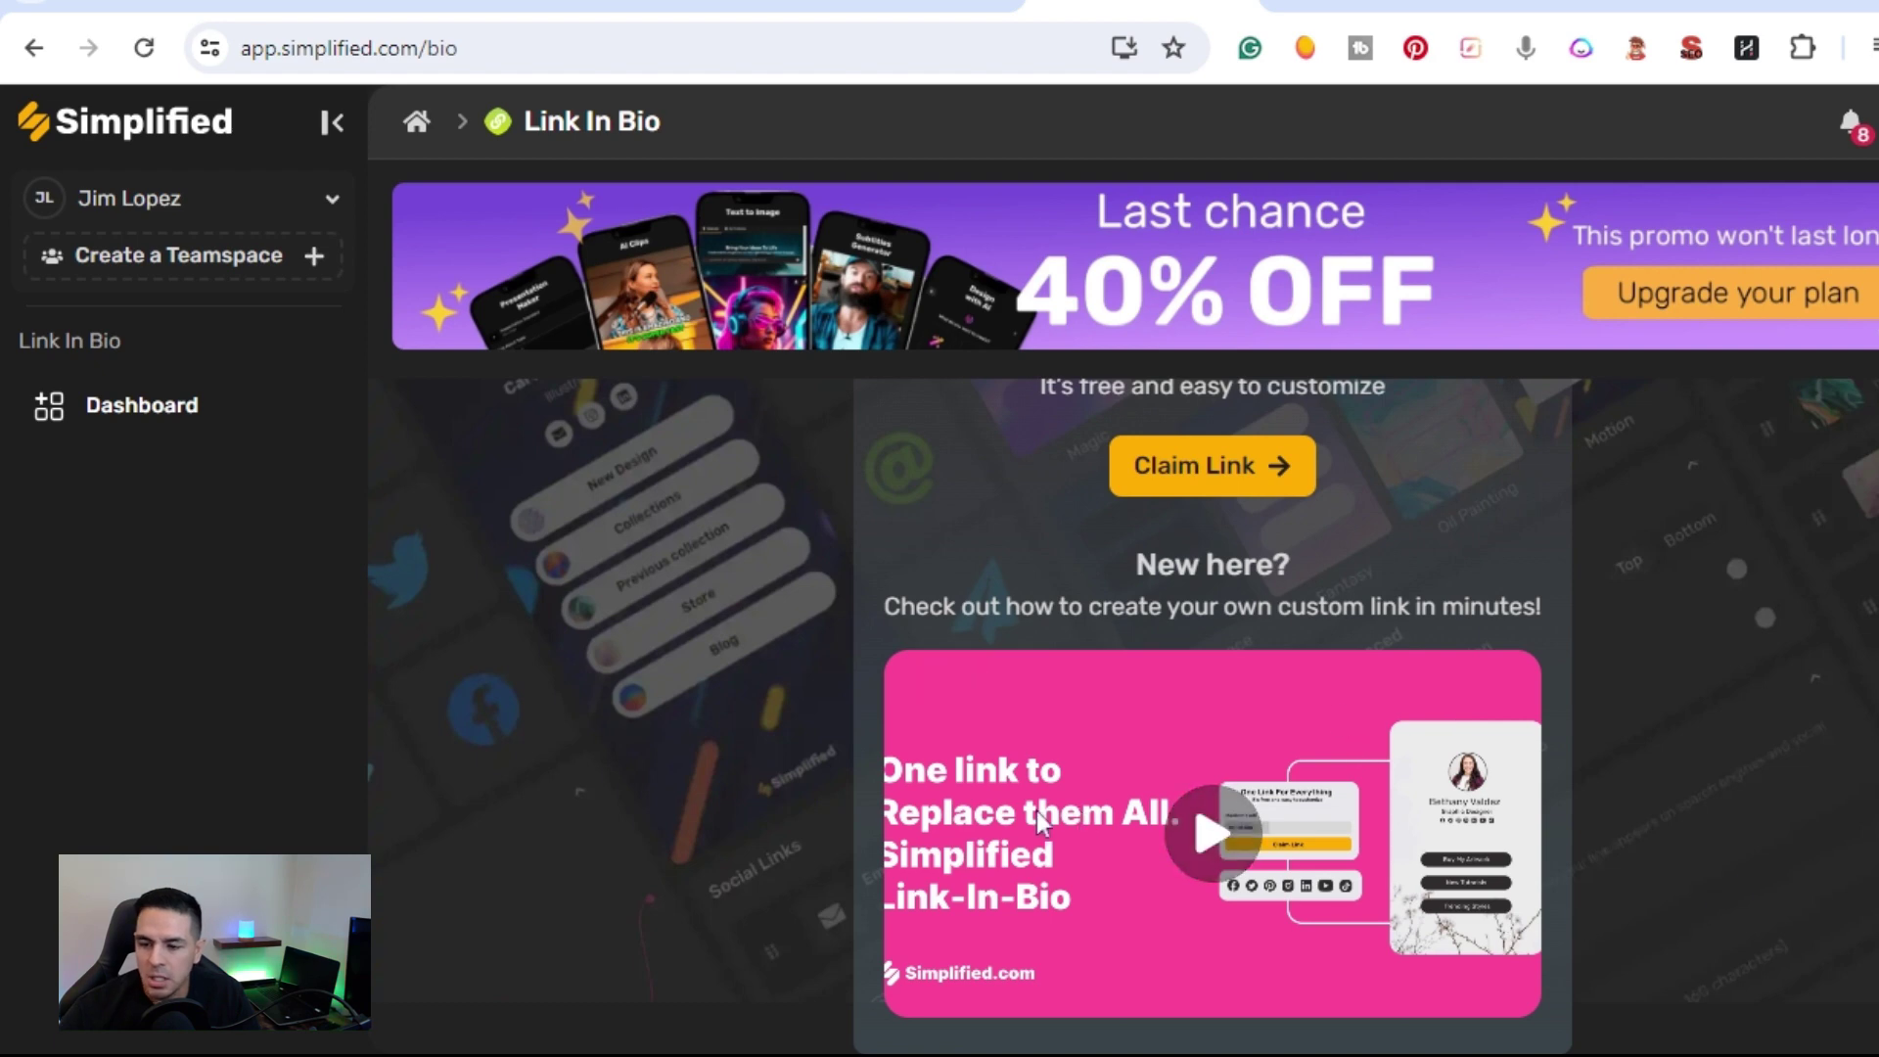
key(alt+Left)
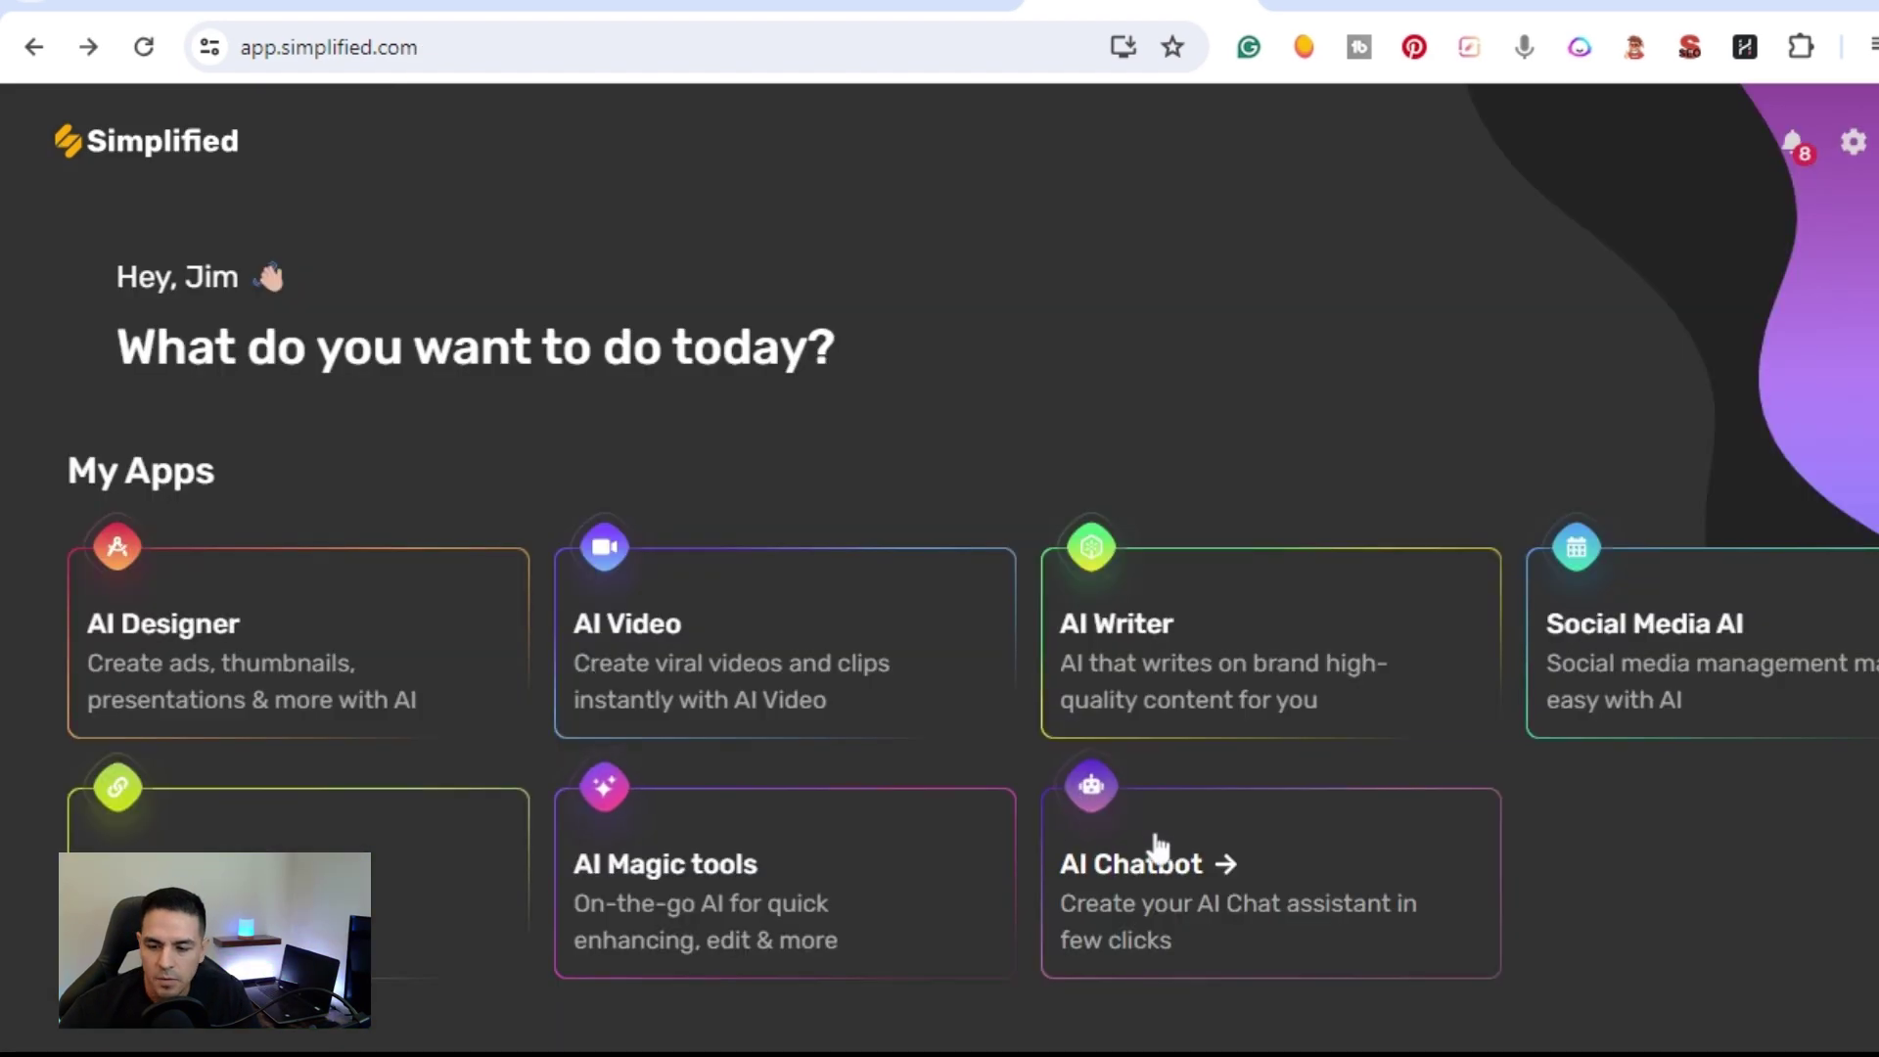
Step: Open the AI Chatbot builder and scroll down to Add New Bot and its video
click(1152, 920)
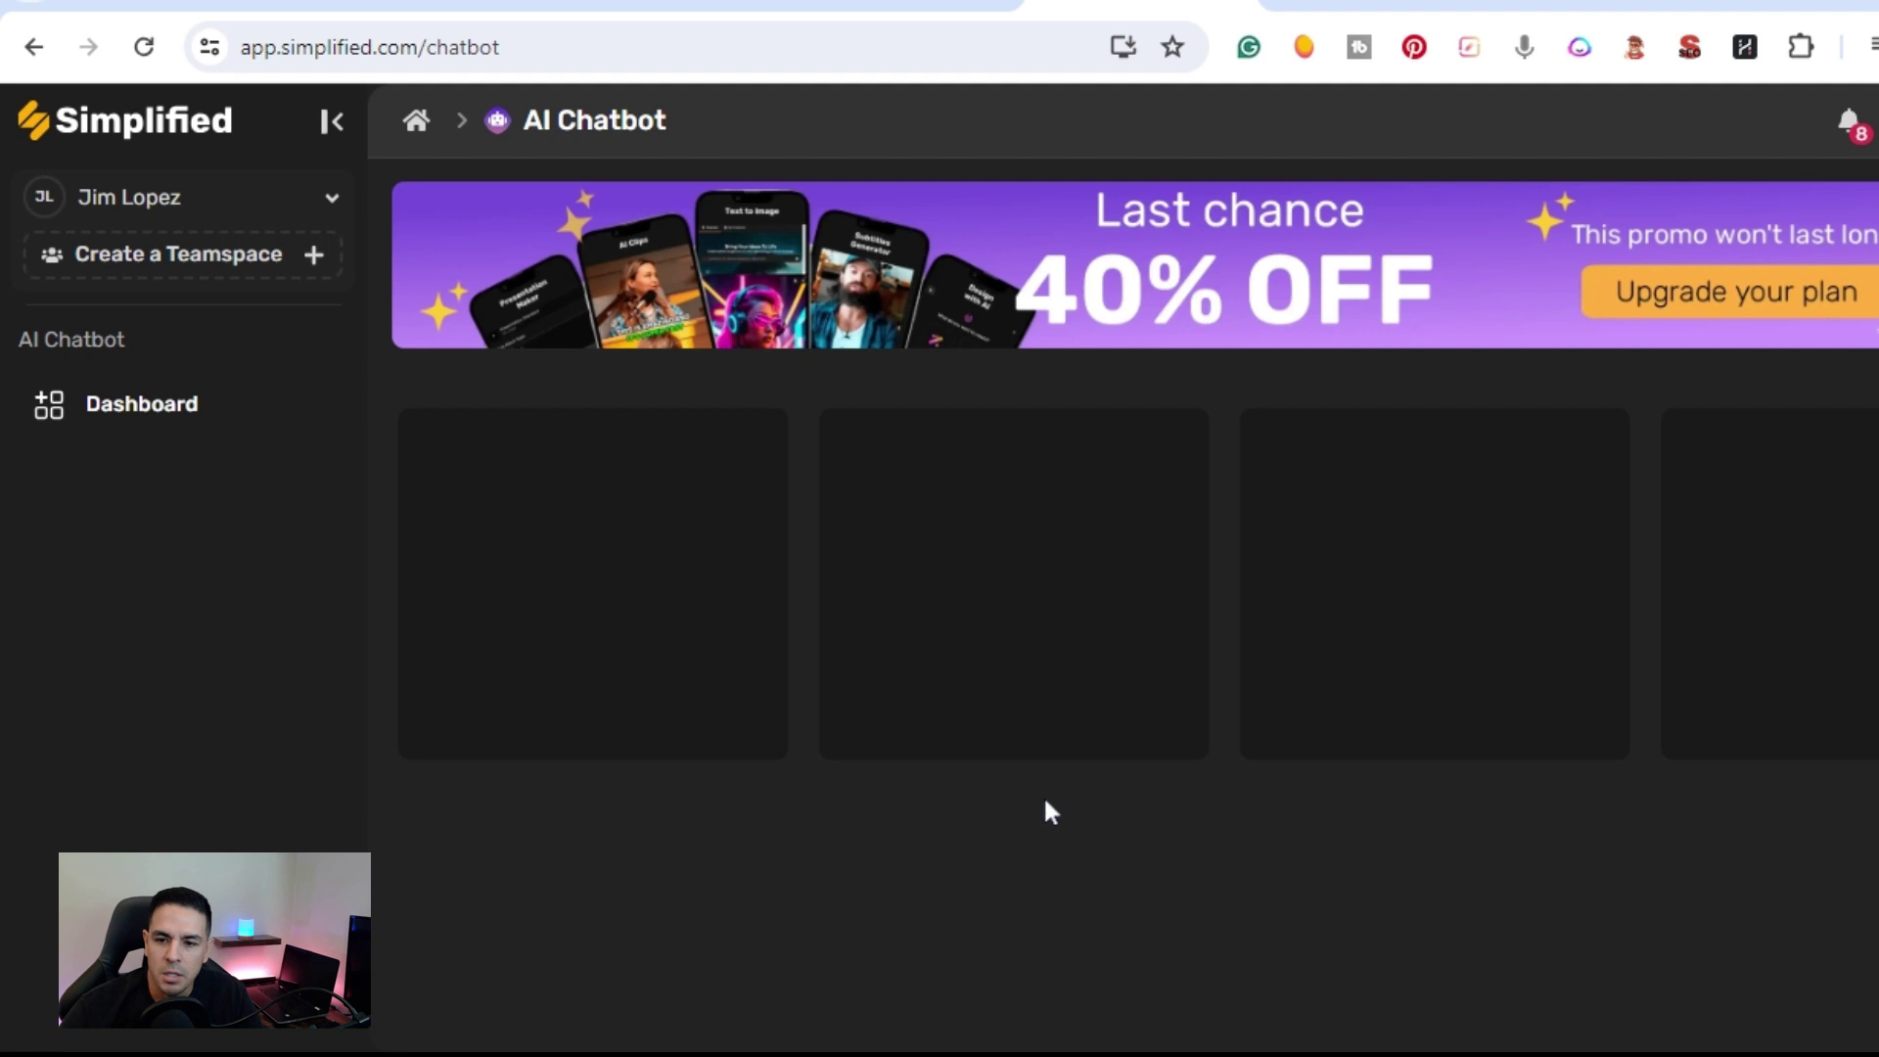
scroll(1355, 562, down, 2)
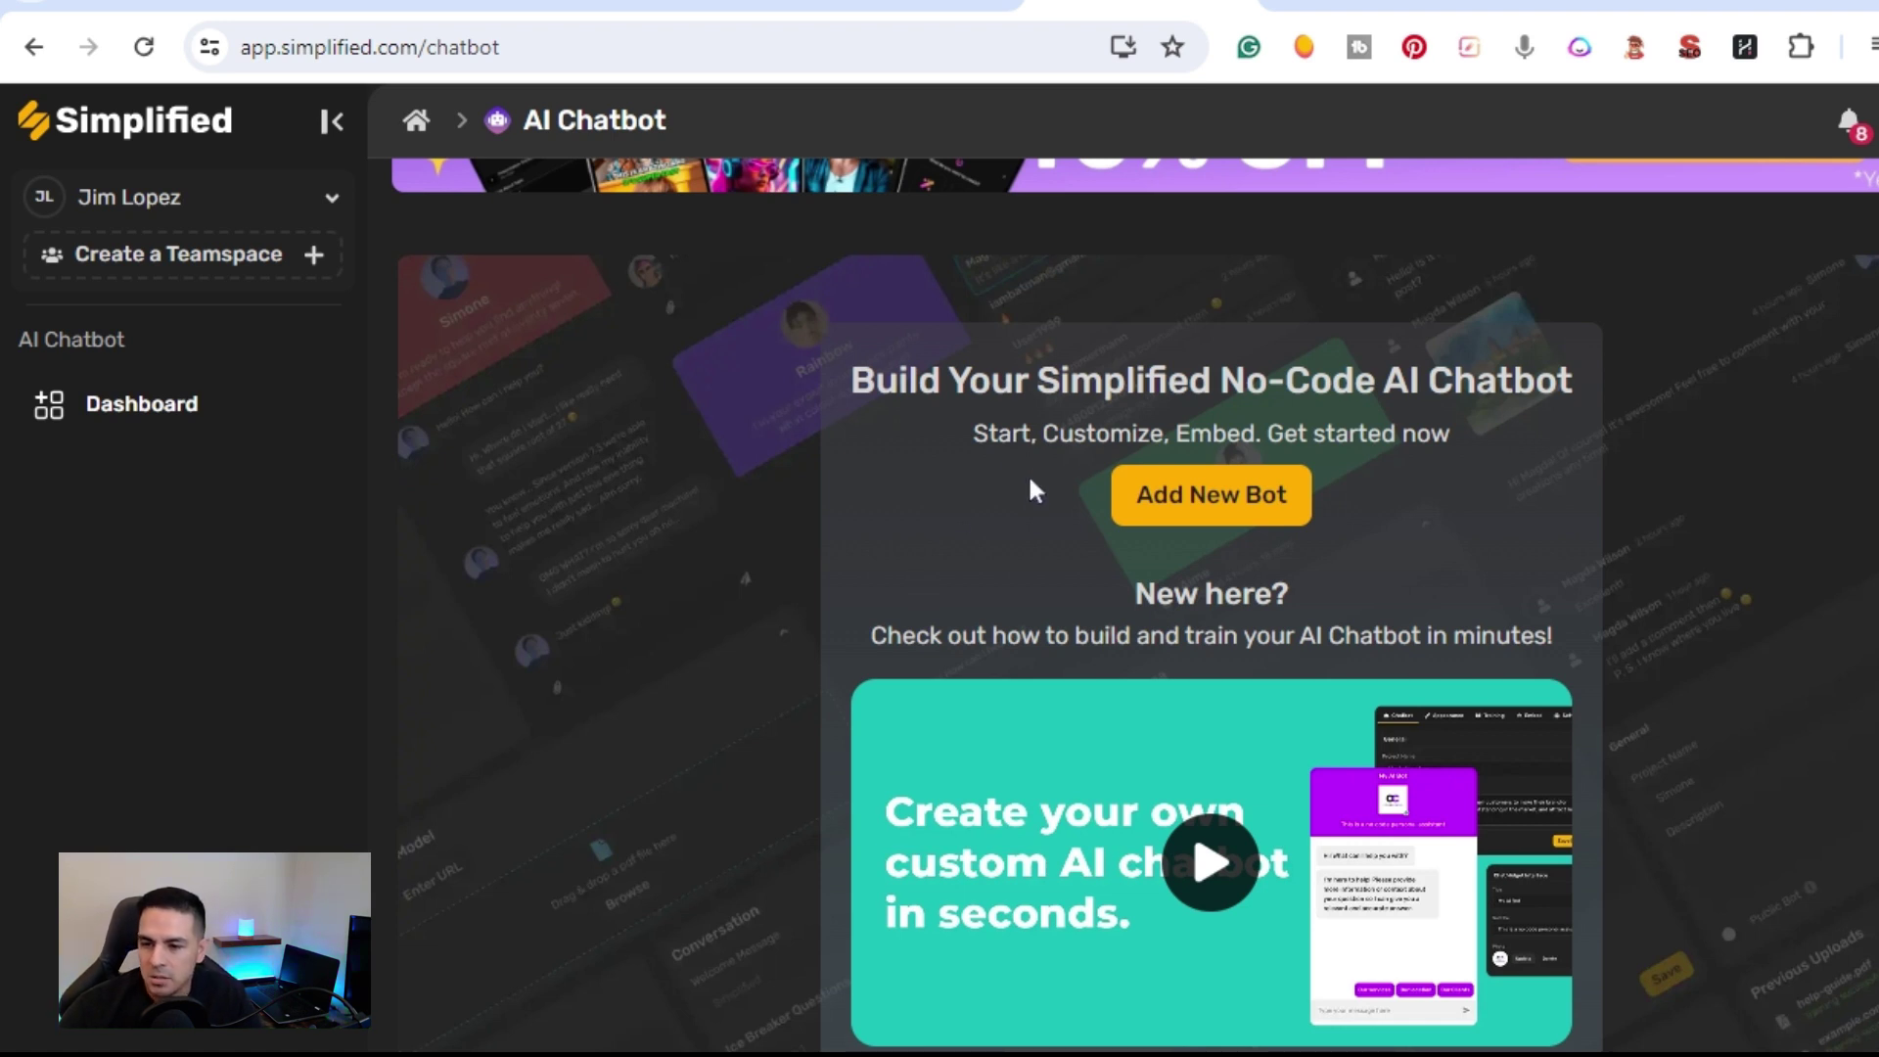
scroll(1079, 561, down, 2)
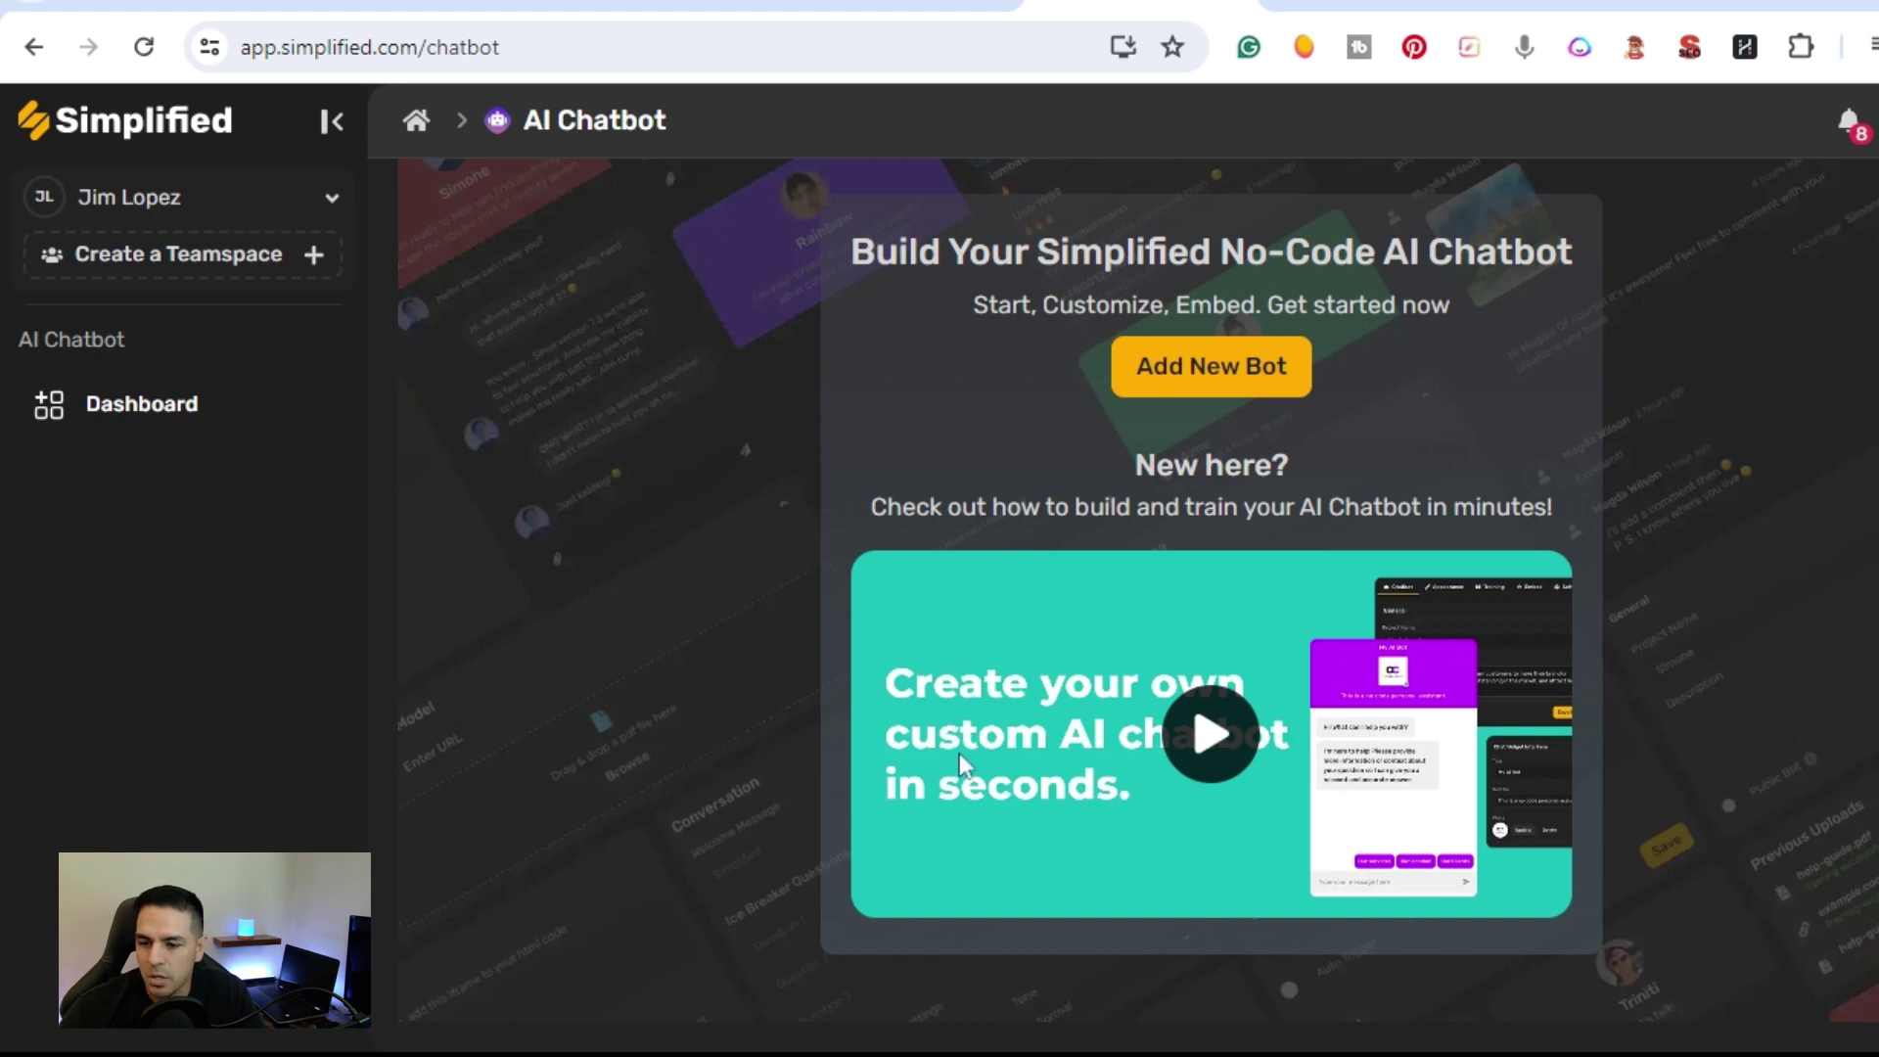
mouse_move(978, 812)
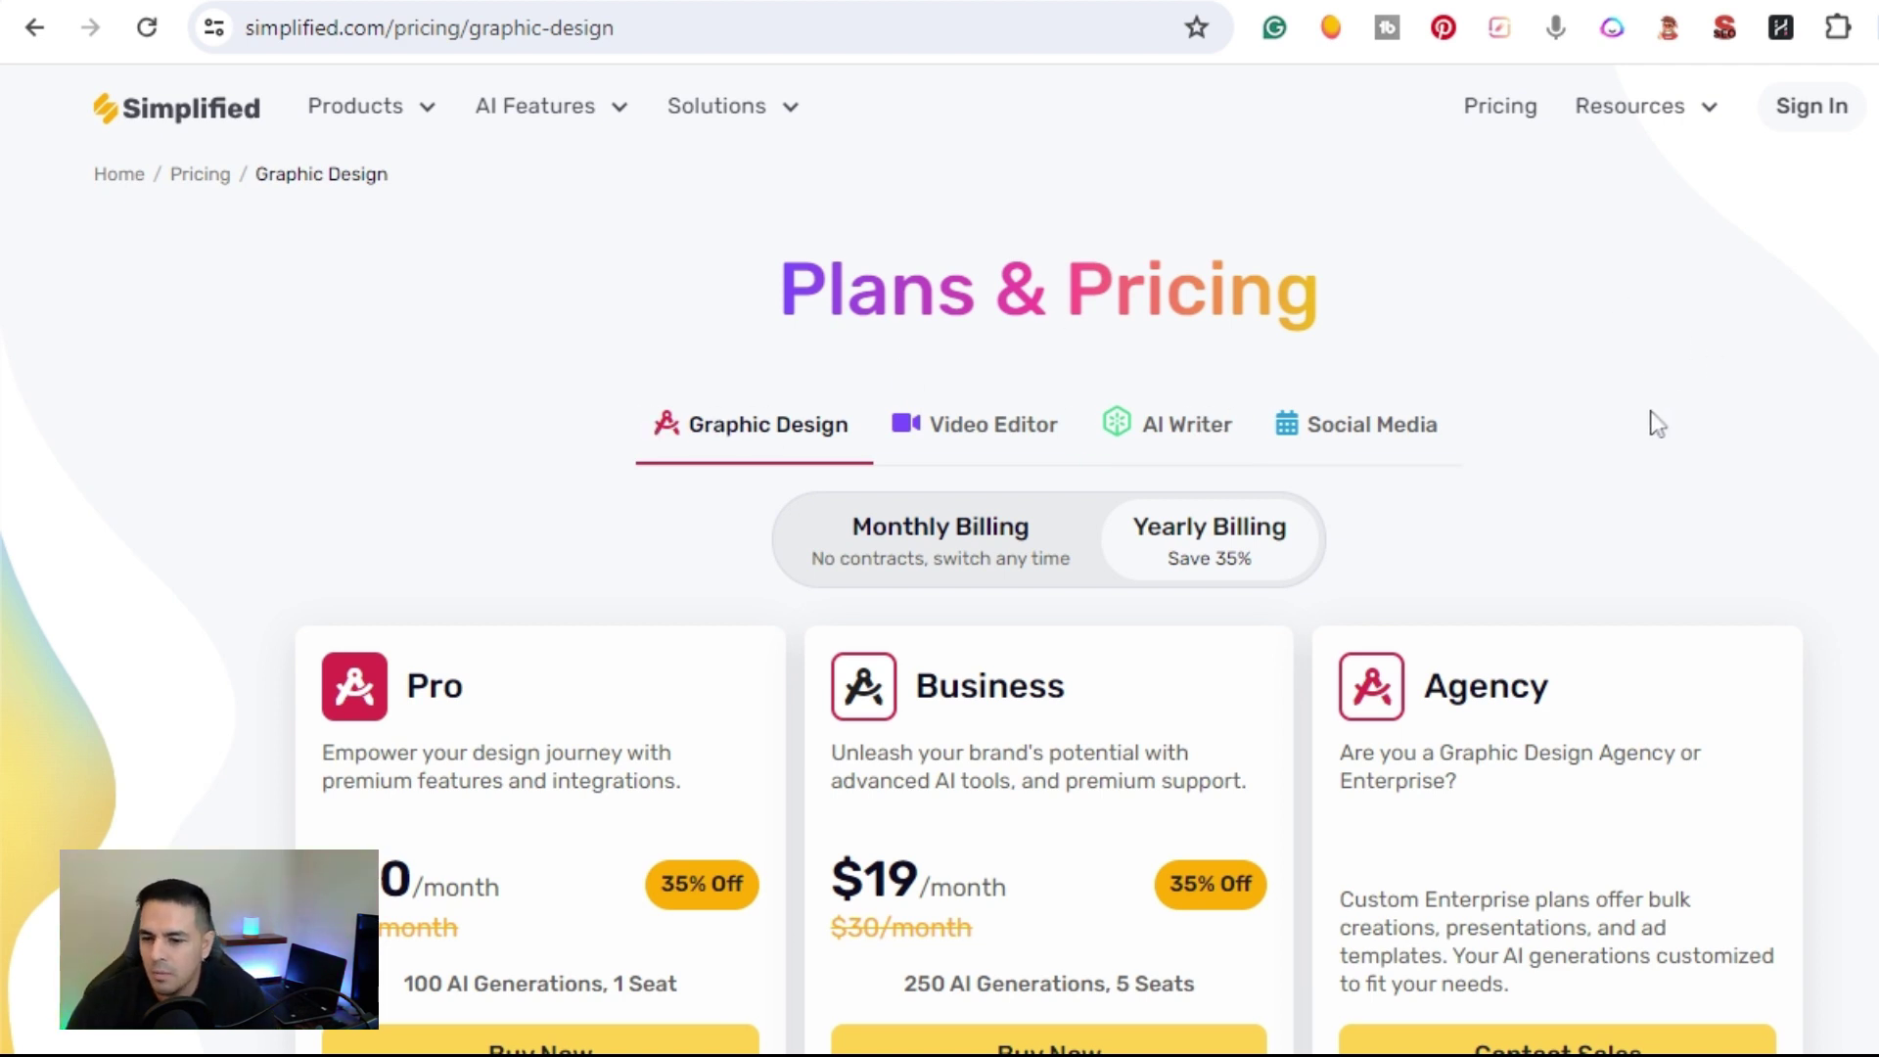
Step: Switch Graphic Design plans to monthly billing ($15 Pro, $30 Business), then go back to the homepage
scroll(1654, 423, down, 2)
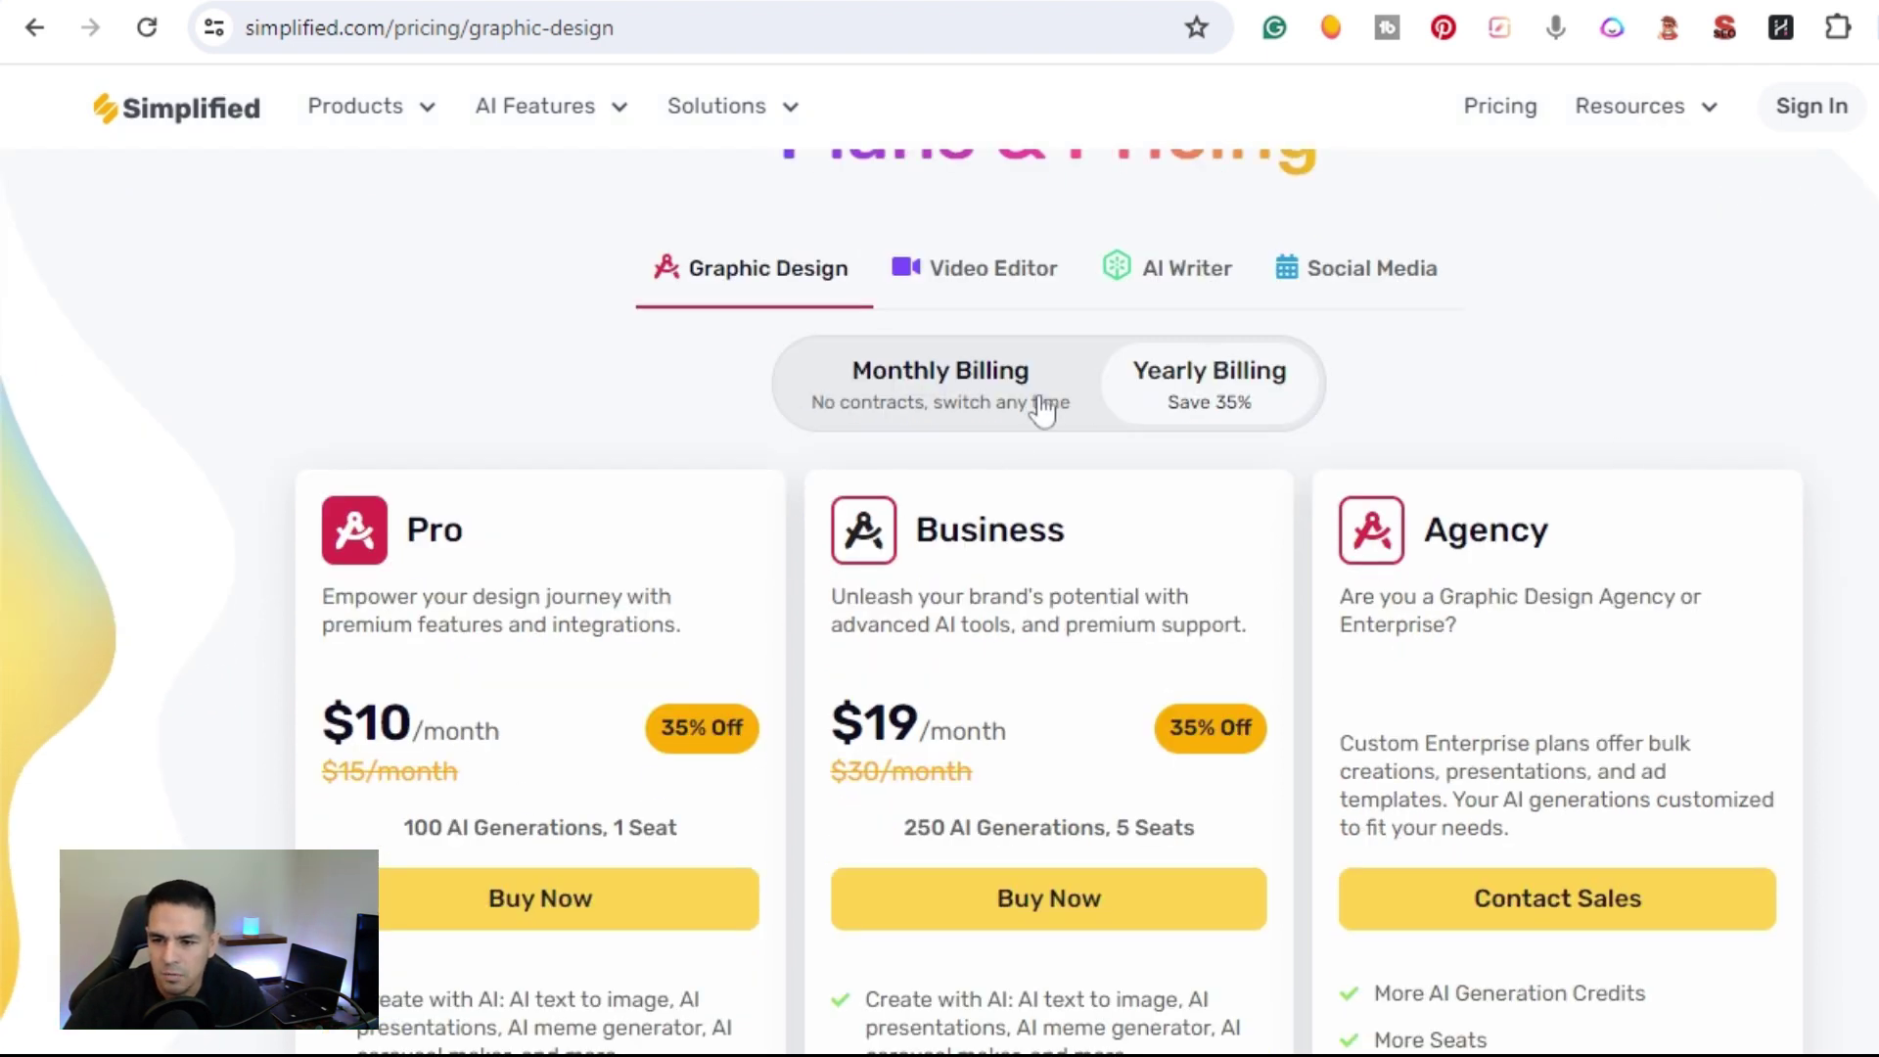
click(982, 414)
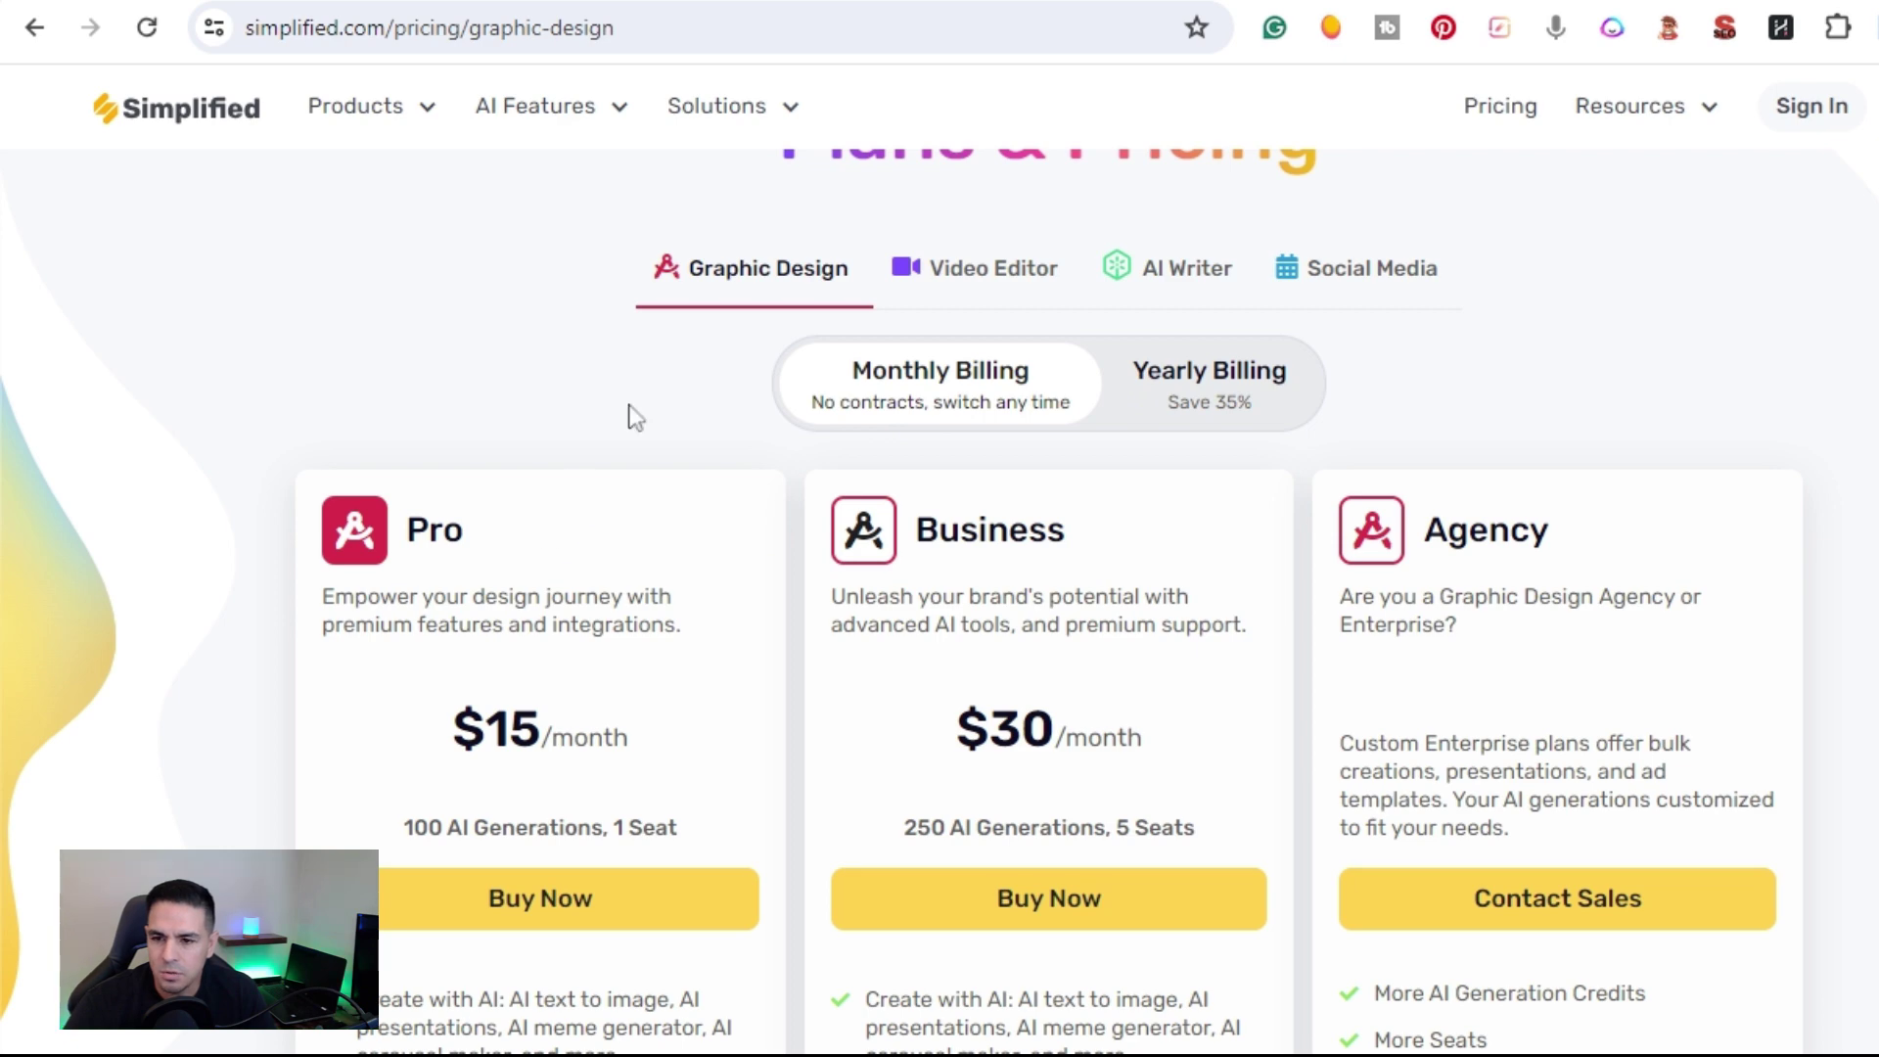
scroll(1865, 318, down, 3)
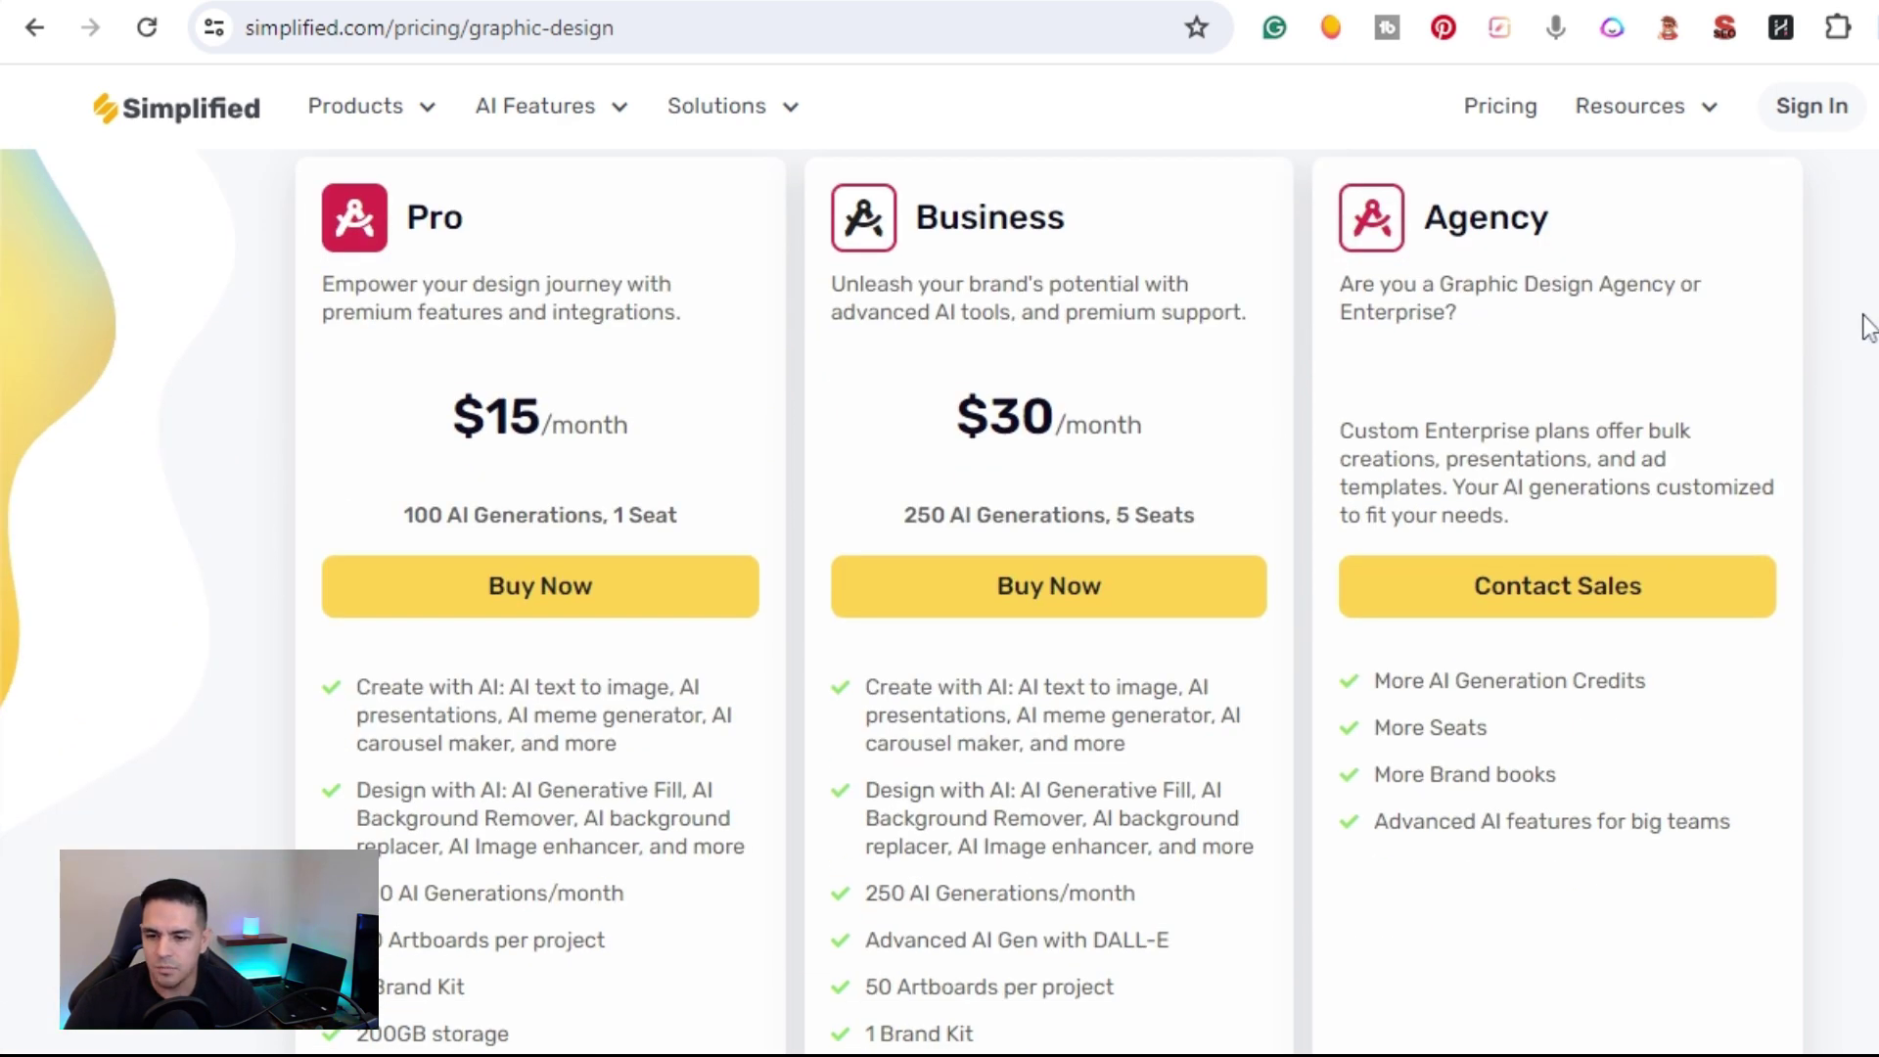
scroll(1864, 328, down, 2)
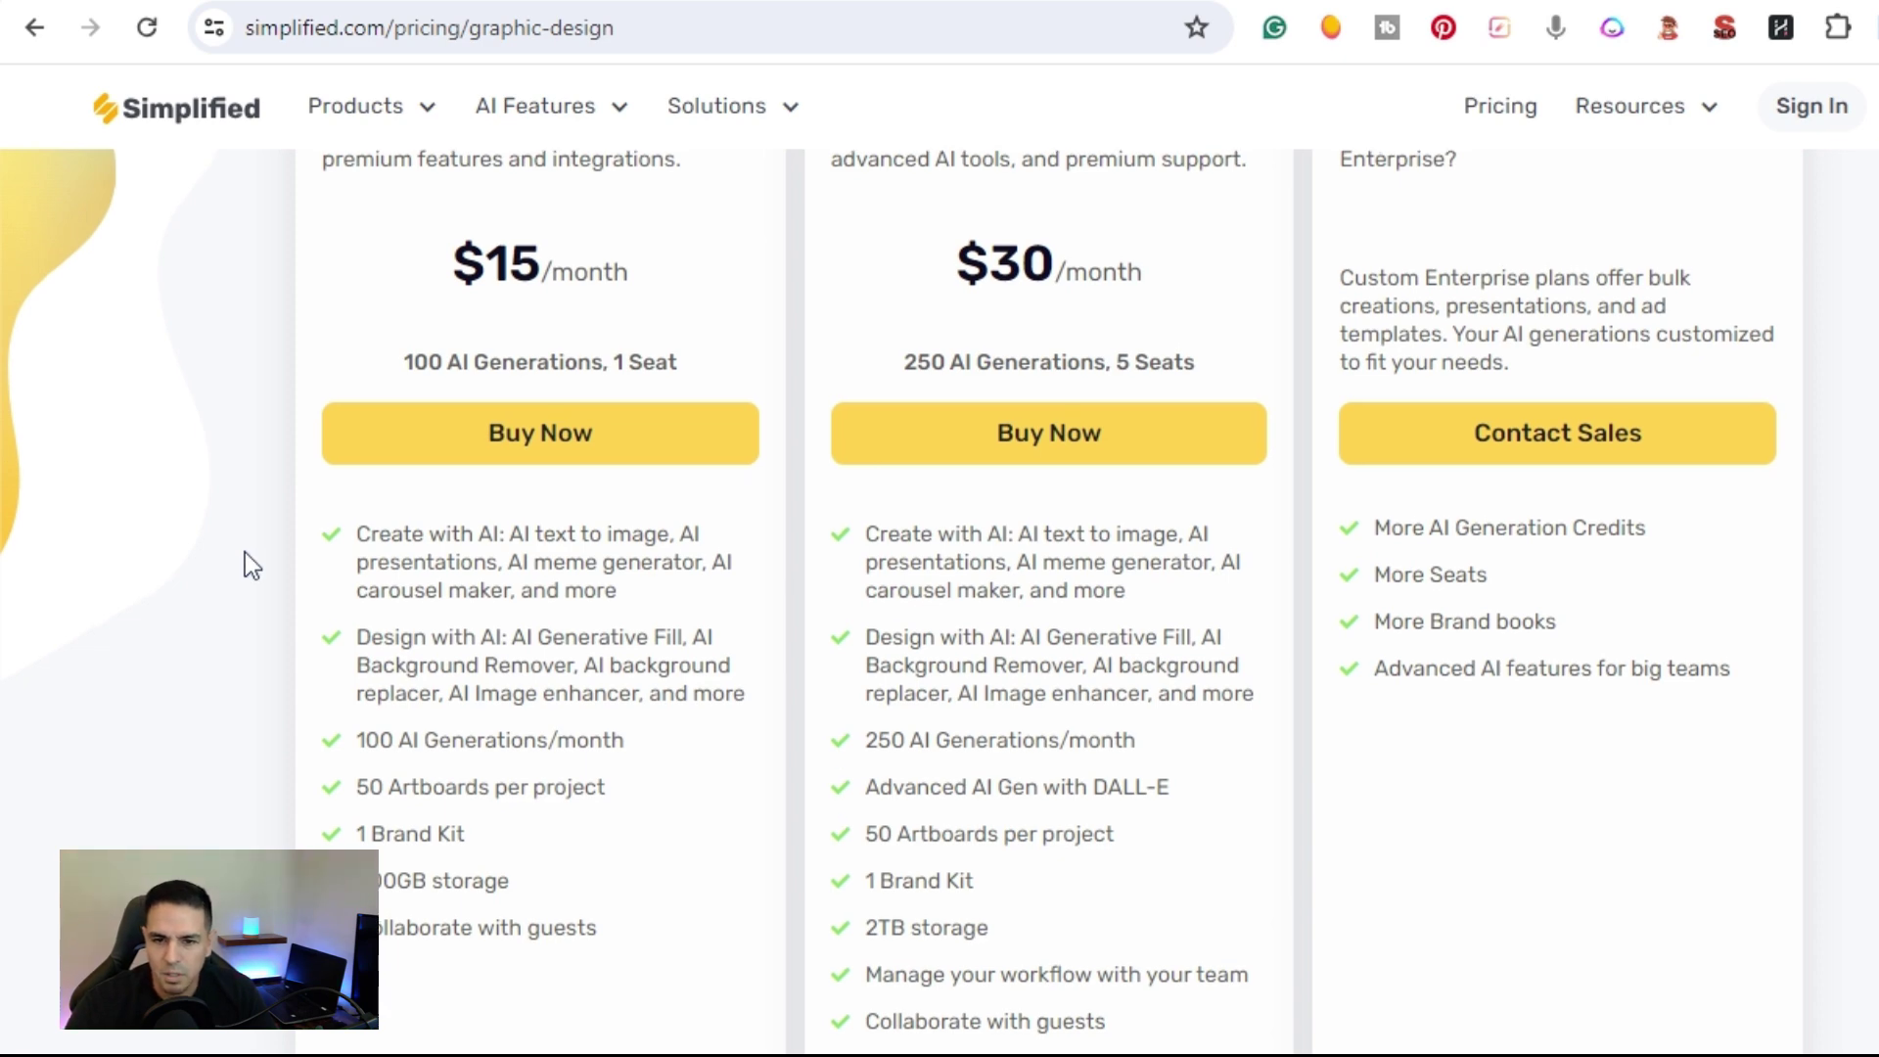
scroll(245, 553, up, 6)
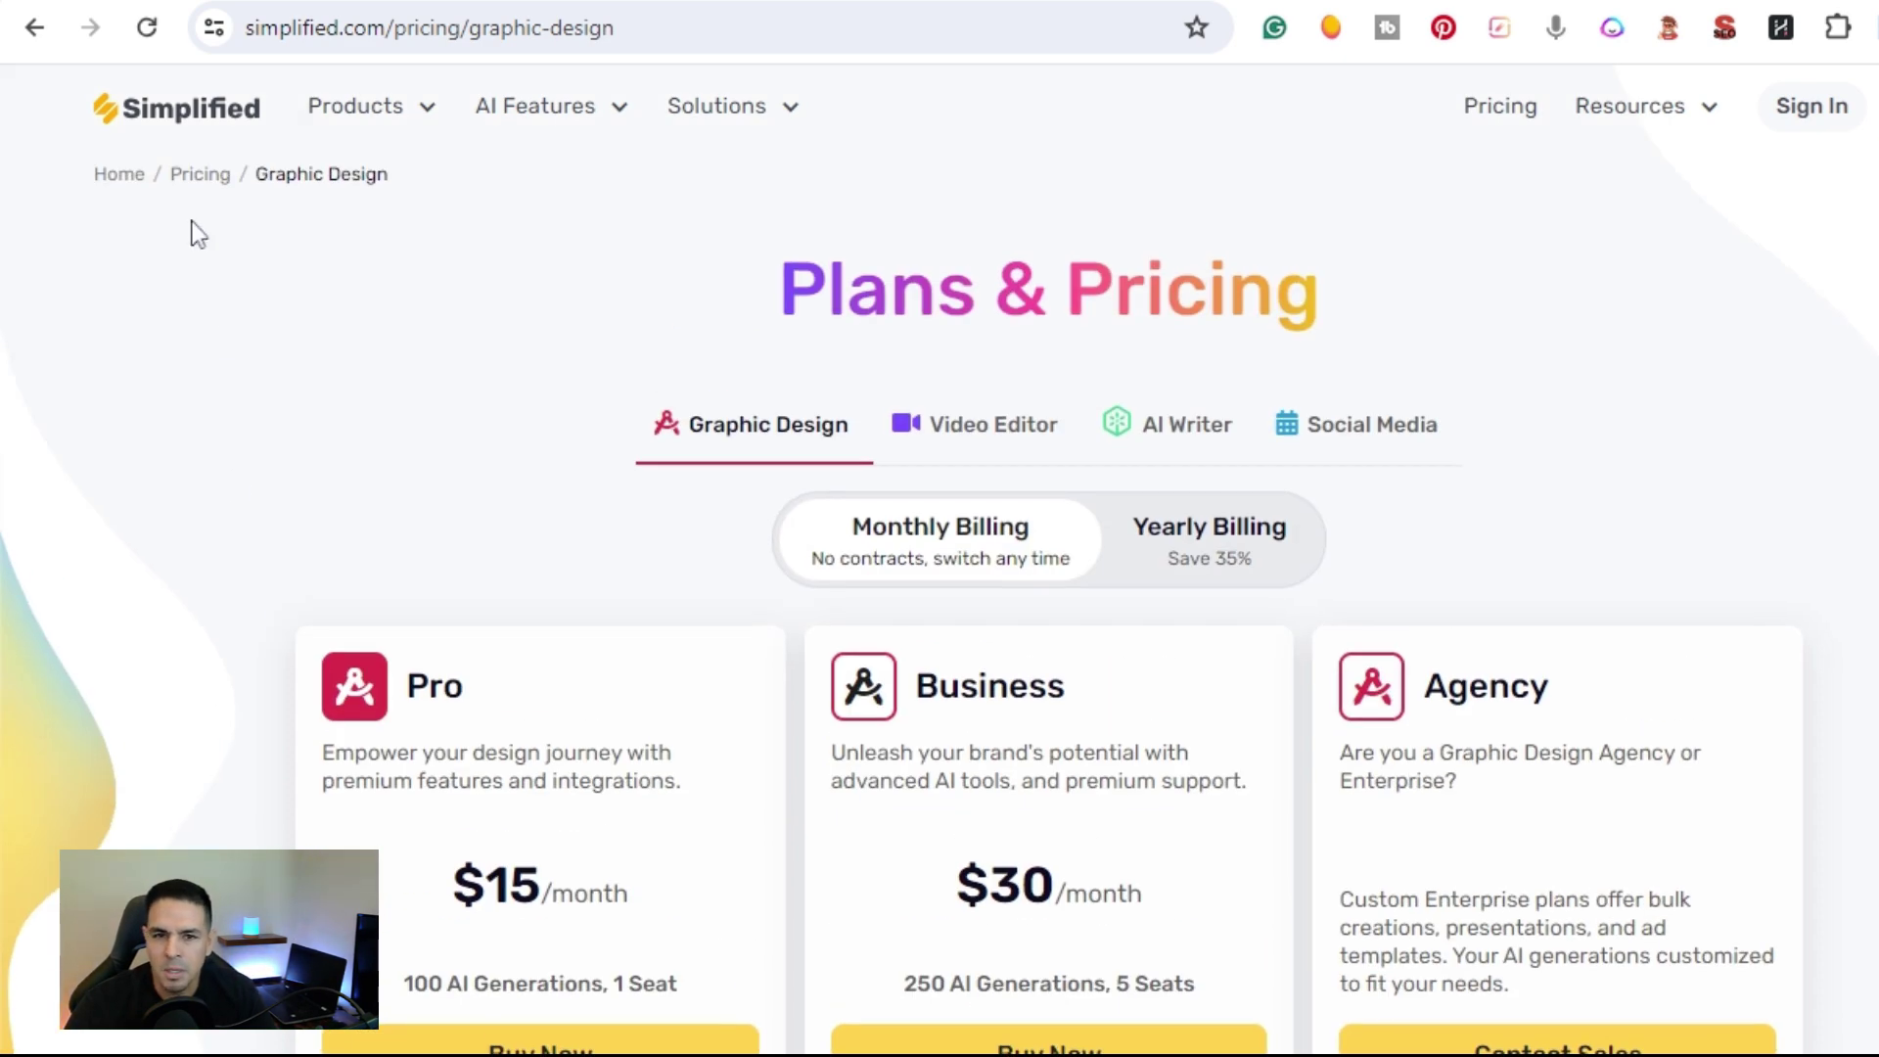
key(alt+Left)
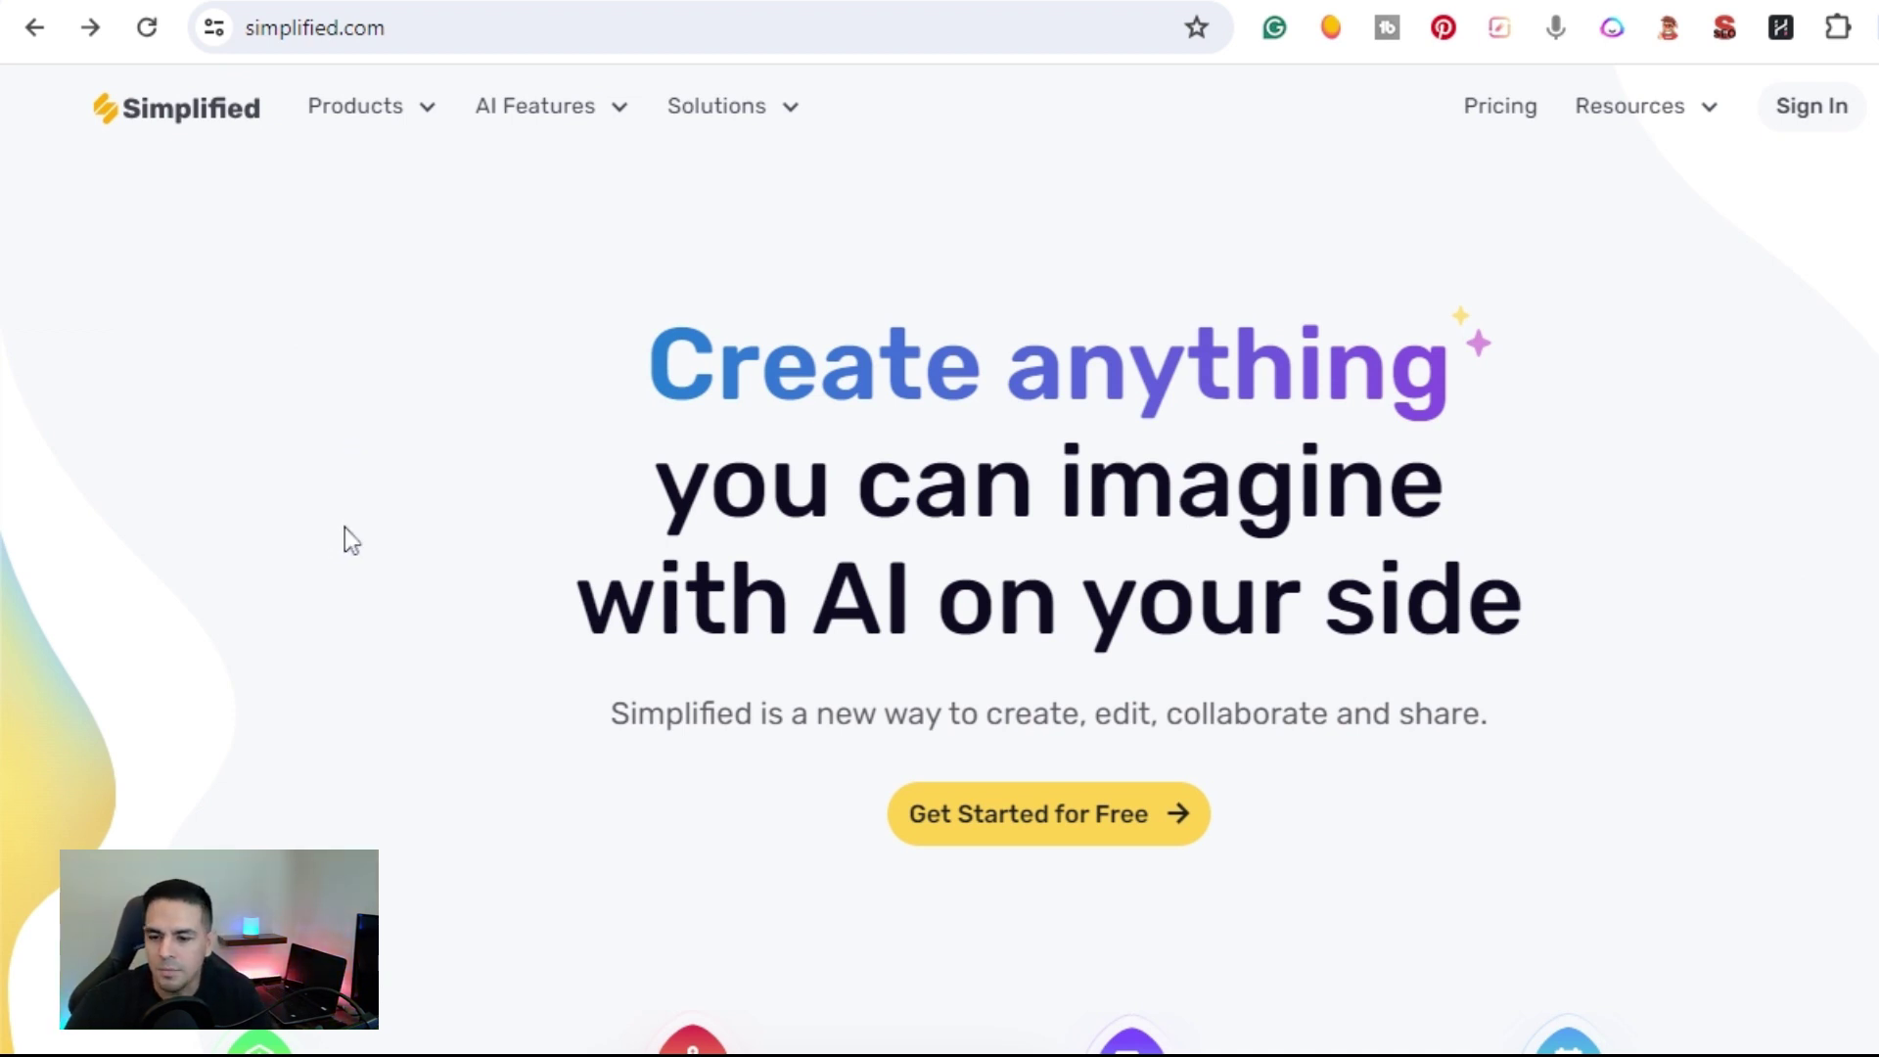
Step: Scroll past the AI Writer, AI Design, AI Video and Social Media AI cards to the sunglasses presentation
scroll(345, 529, down, 3)
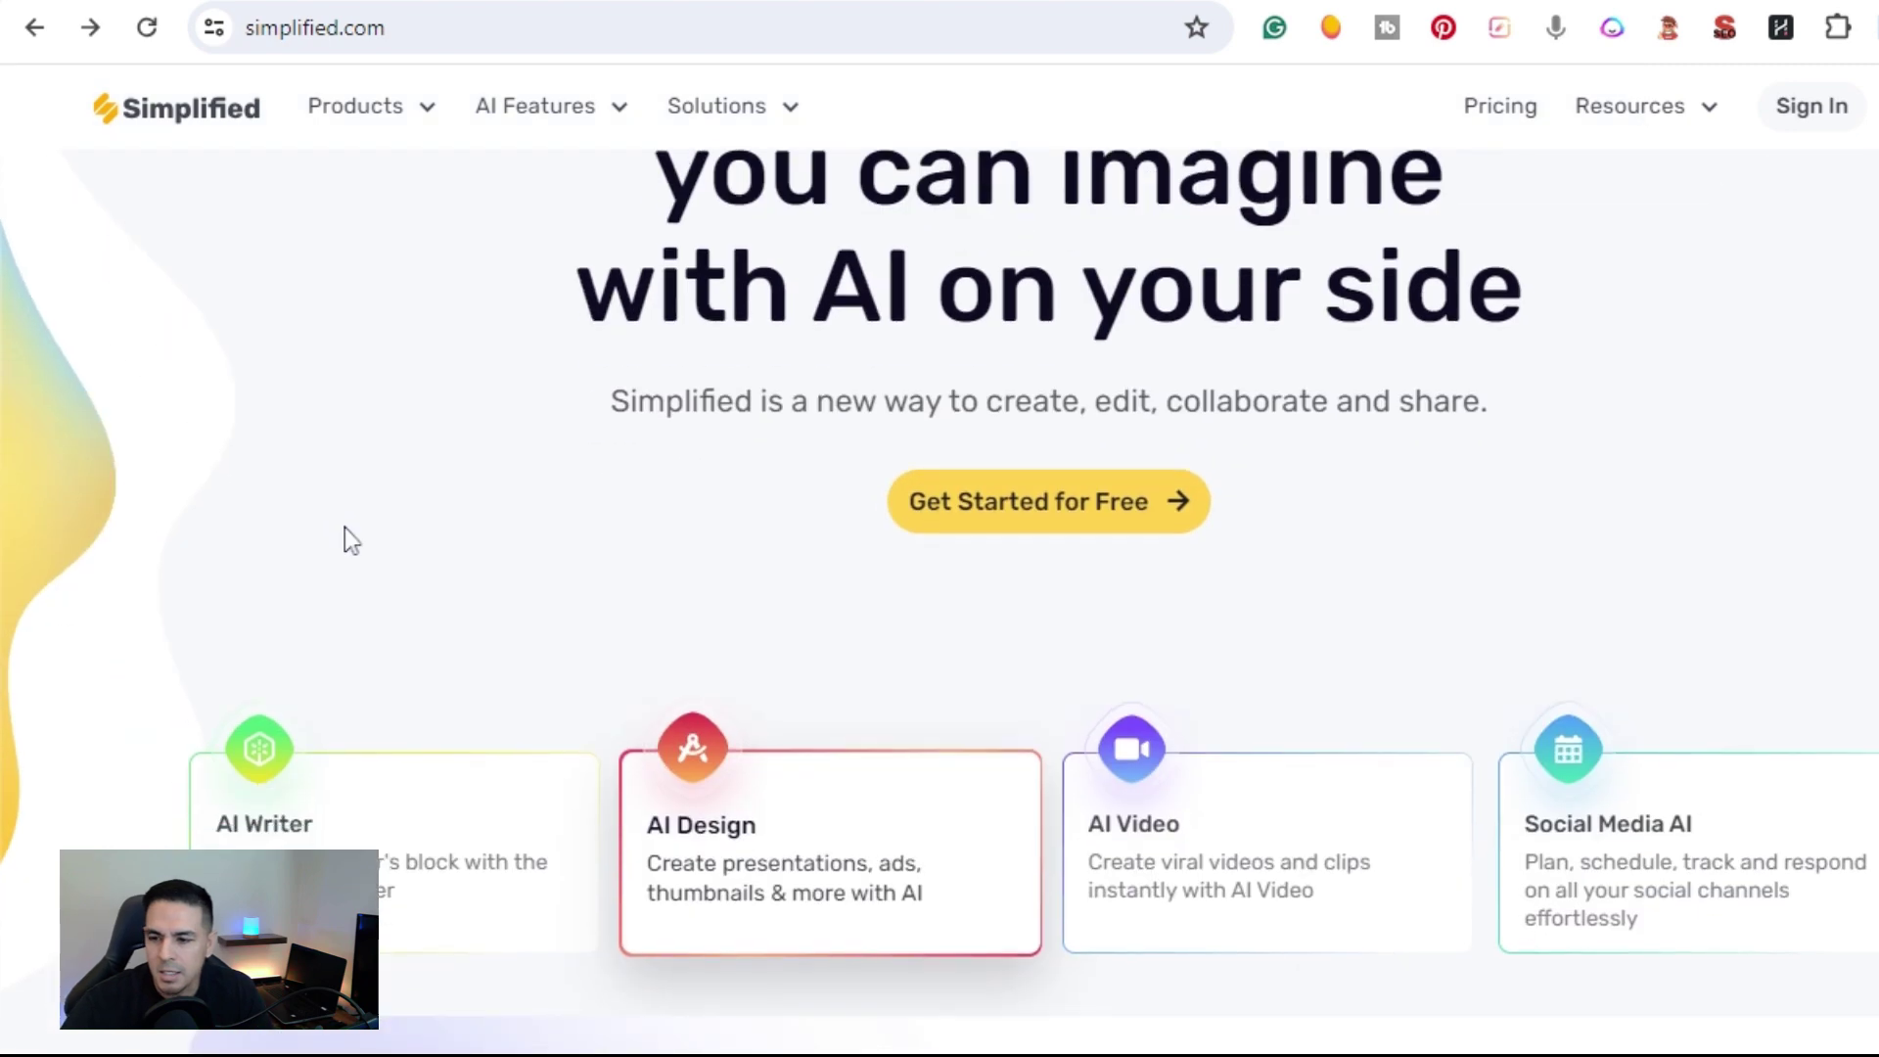
scroll(351, 503, down, 5)
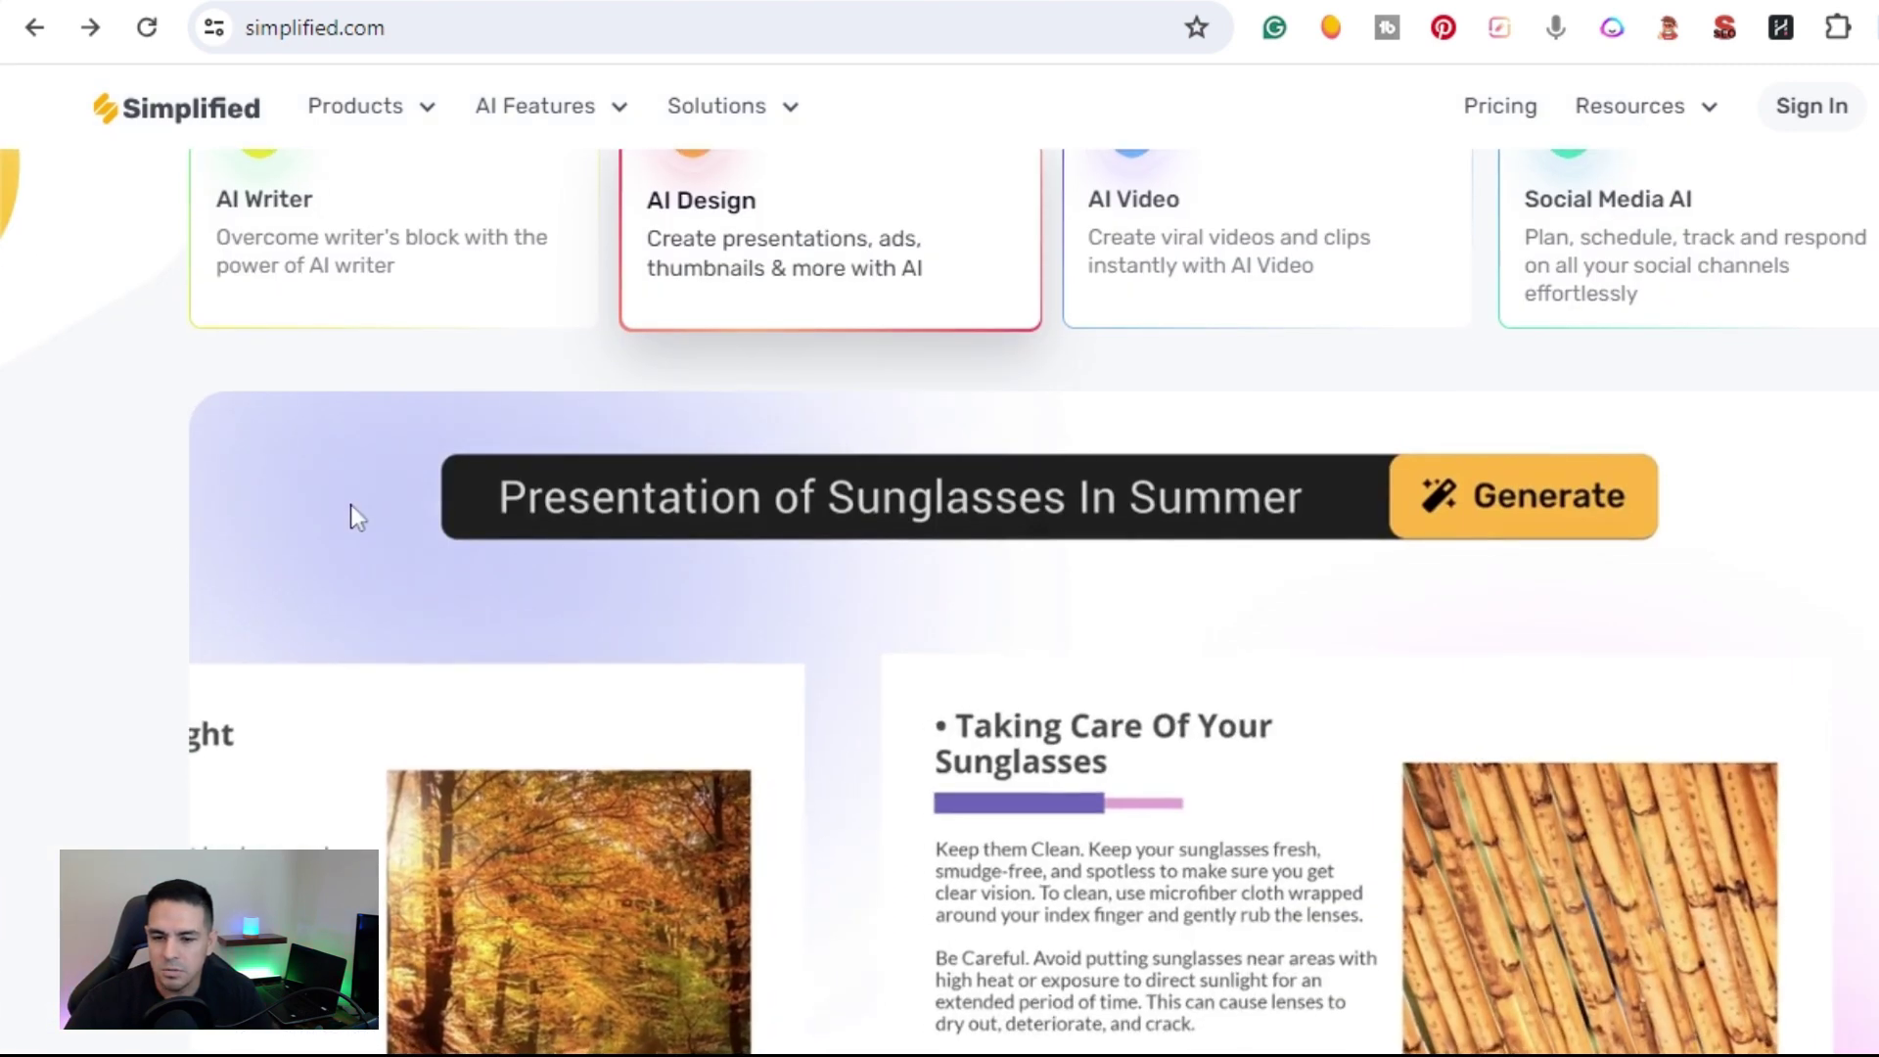